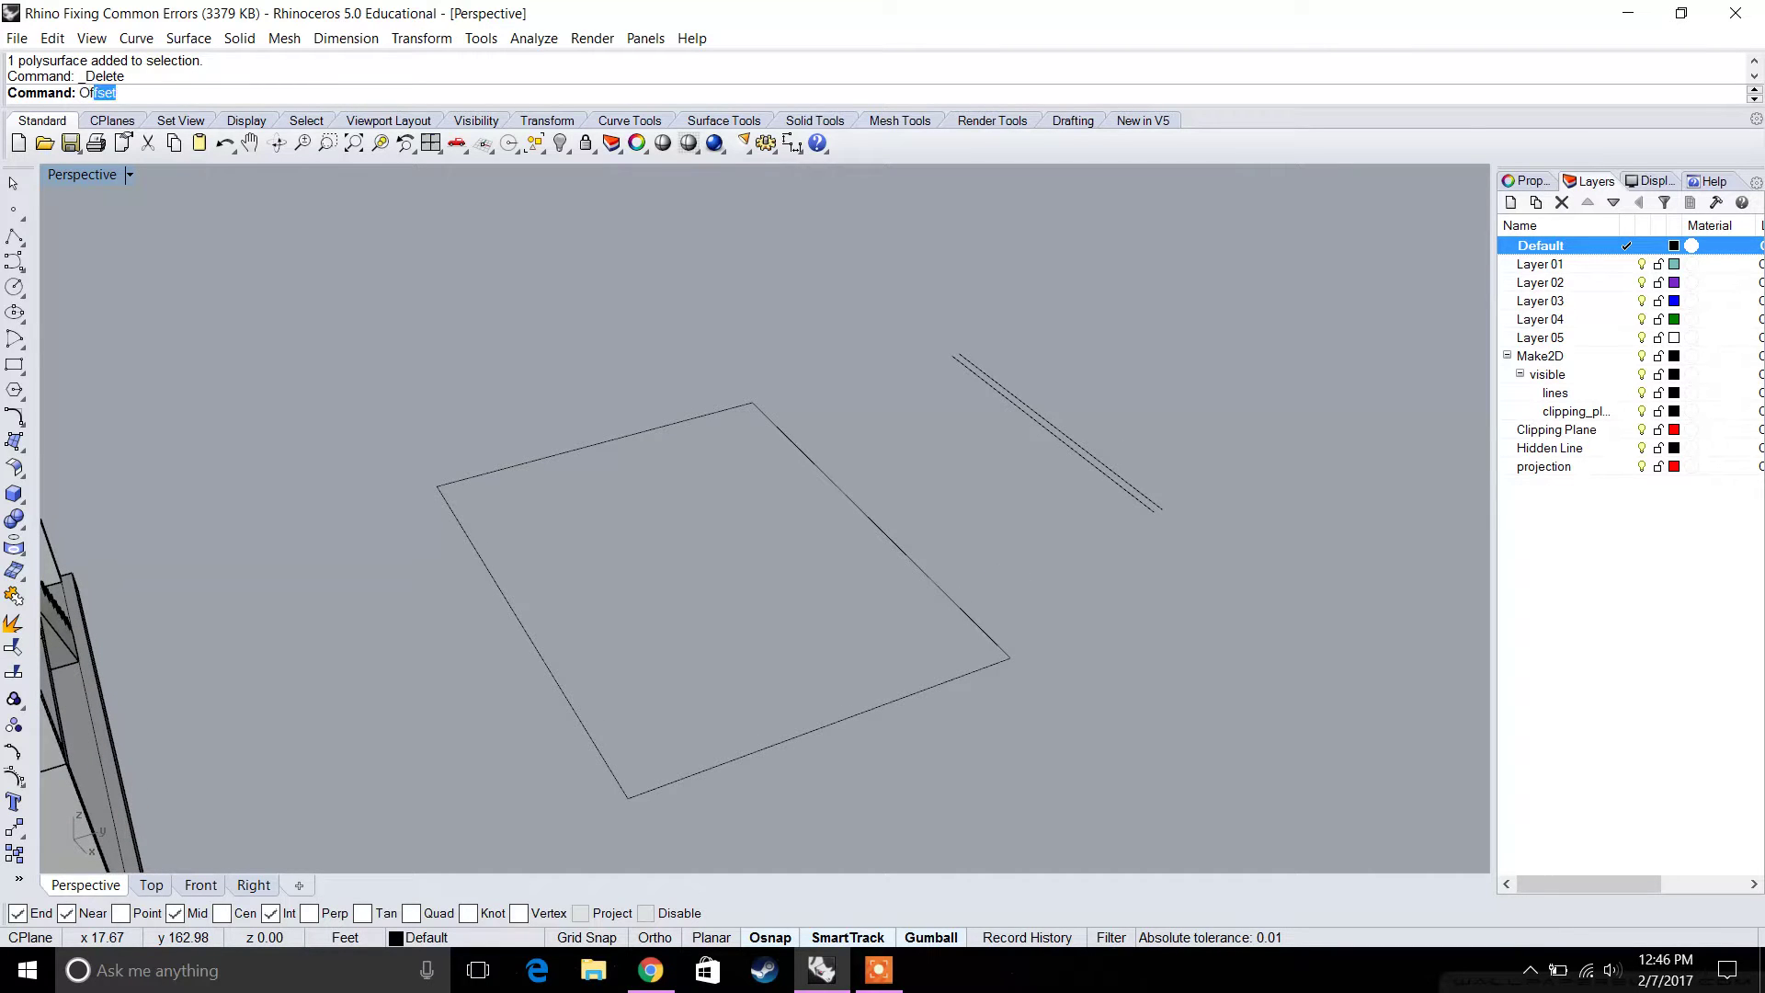
Offset the closed rectangle inward by 1 foot.
type("fset")
key("Return")
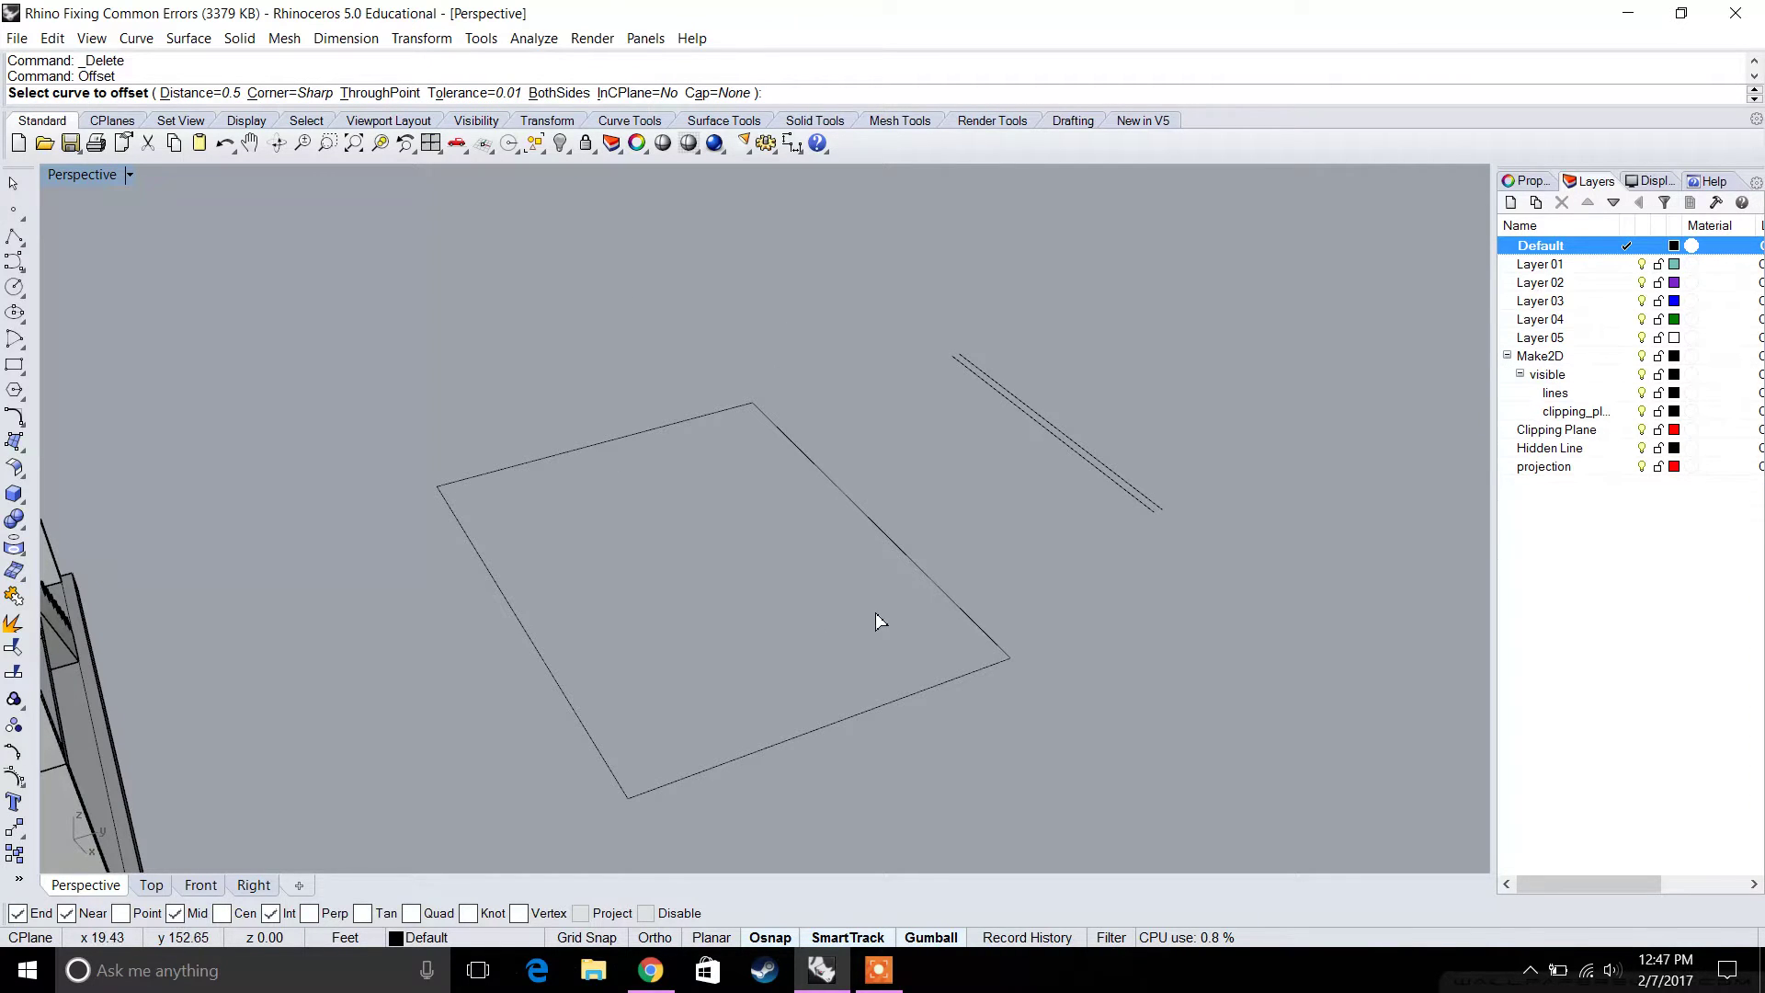
left_click(892, 544)
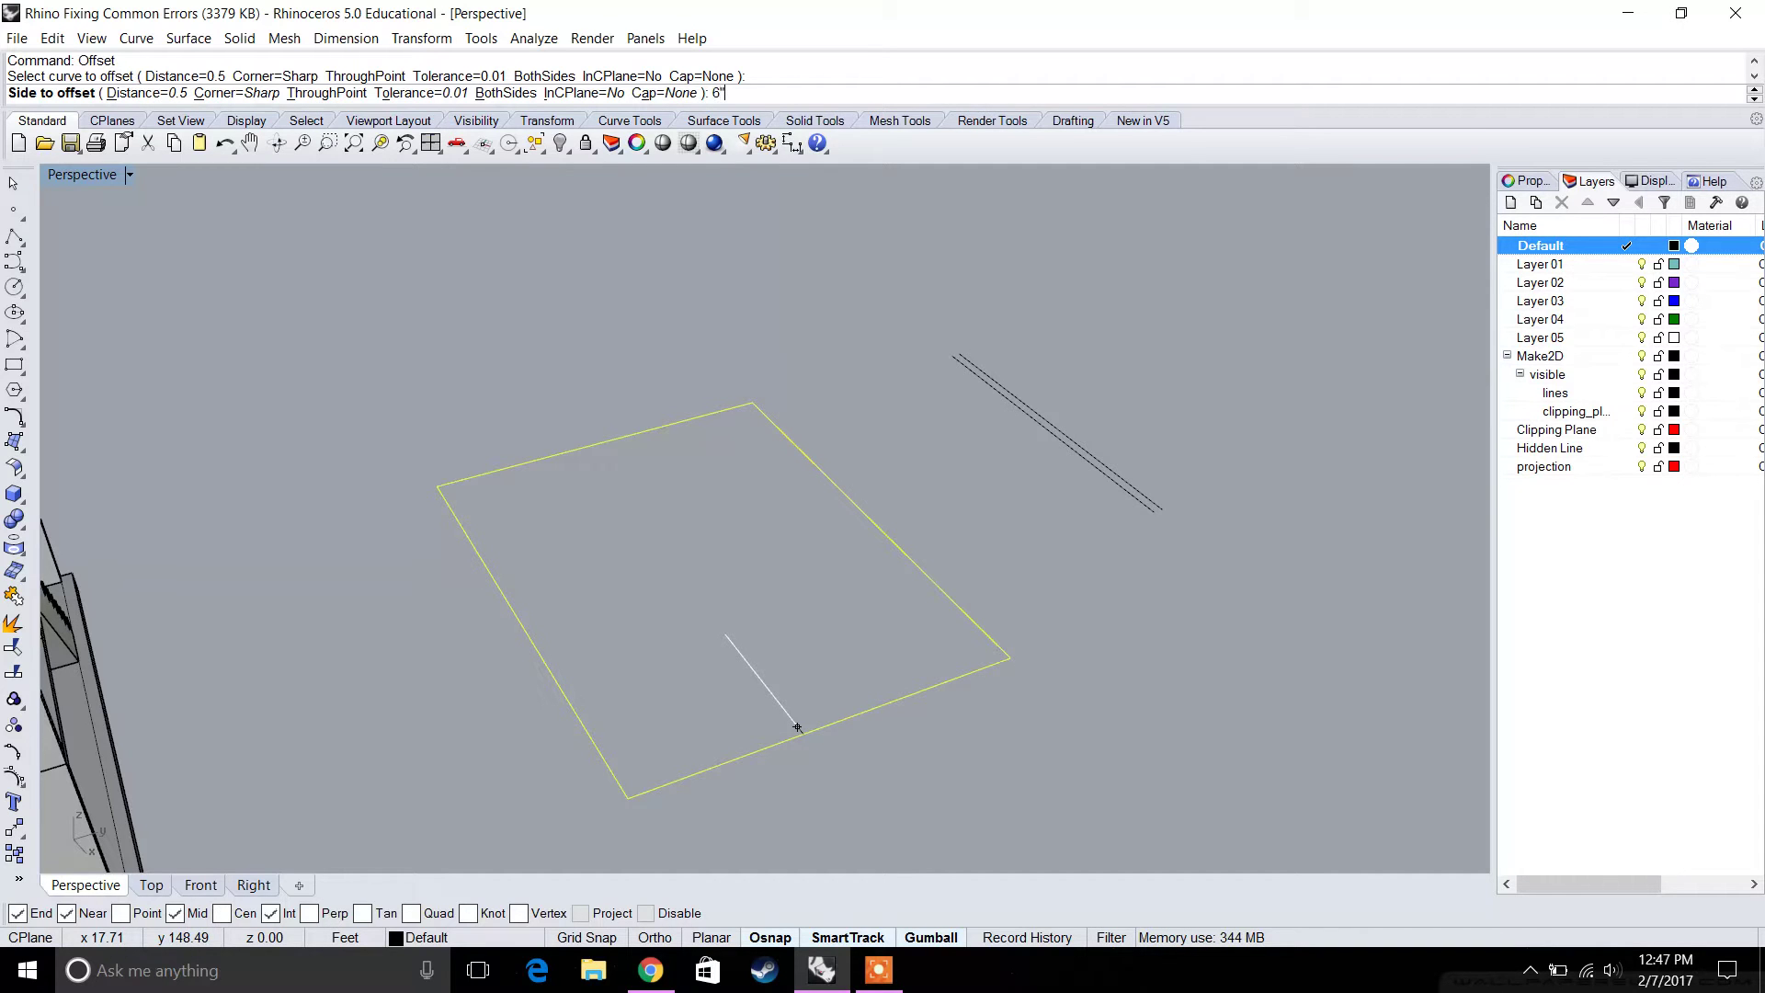
type("6\"")
key("Return")
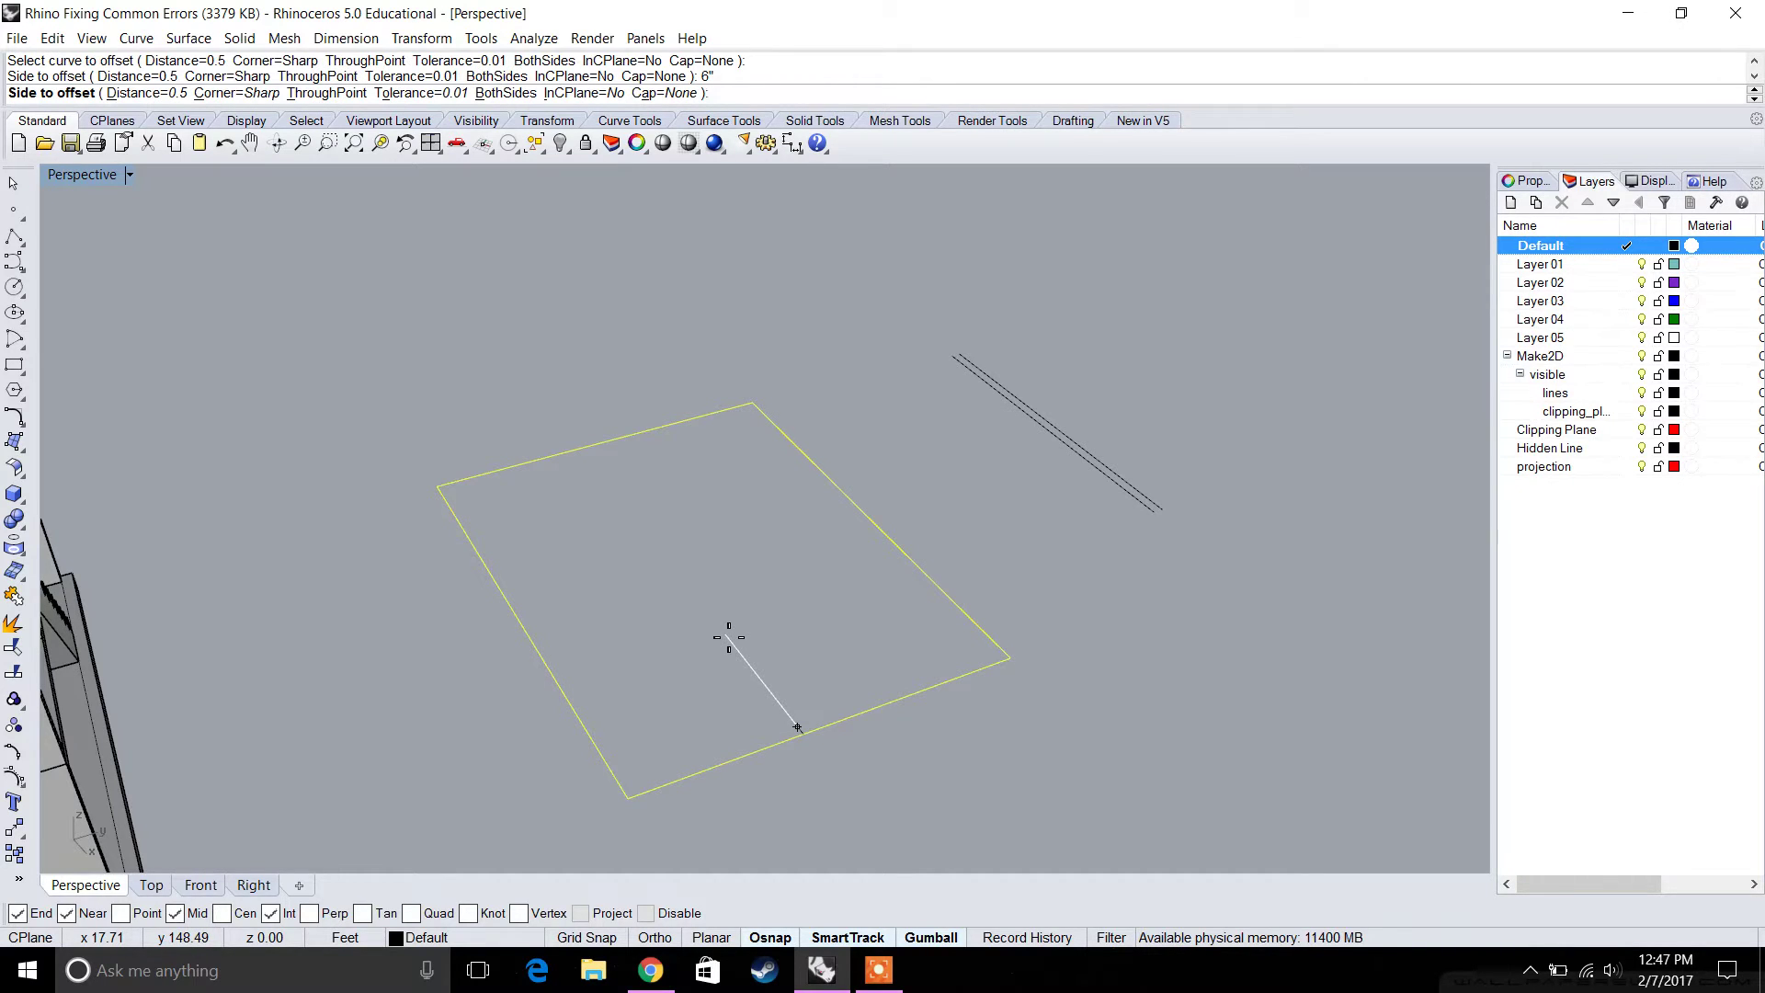
key("Return")
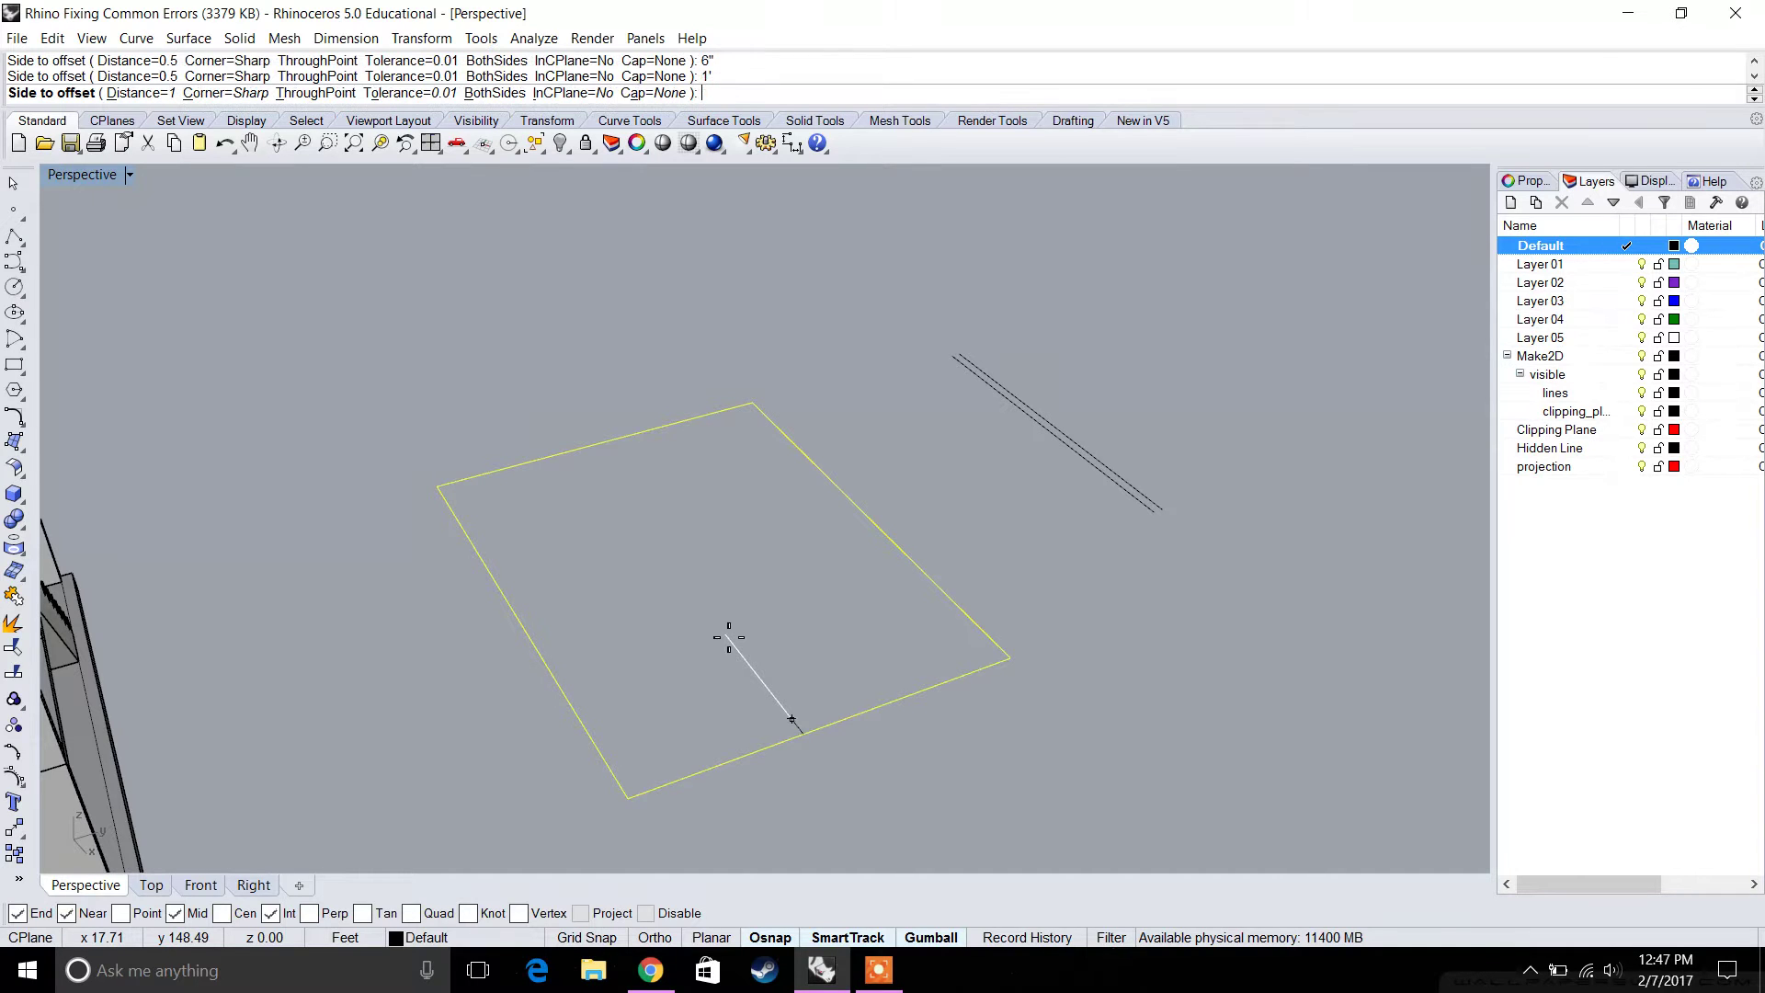
left_click(804, 650)
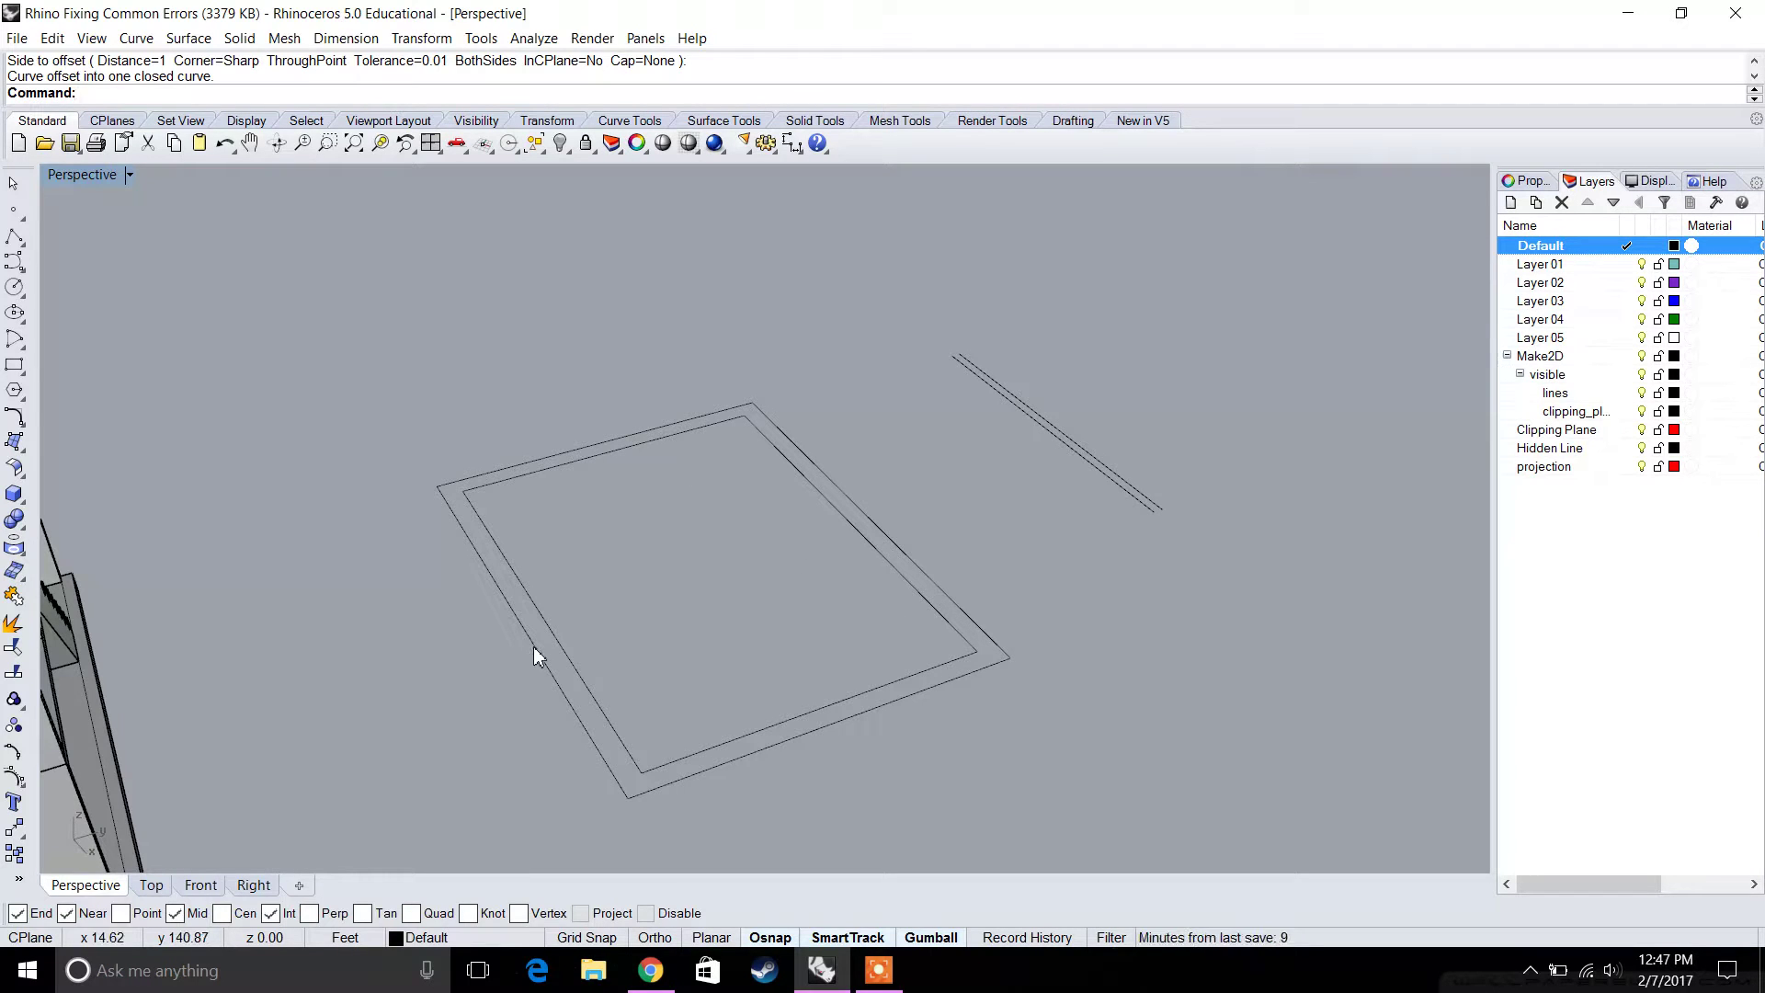
Try offsetting the original rectangle outward by 1 foot, and undo that offset.
key("Return")
left_click(930, 699)
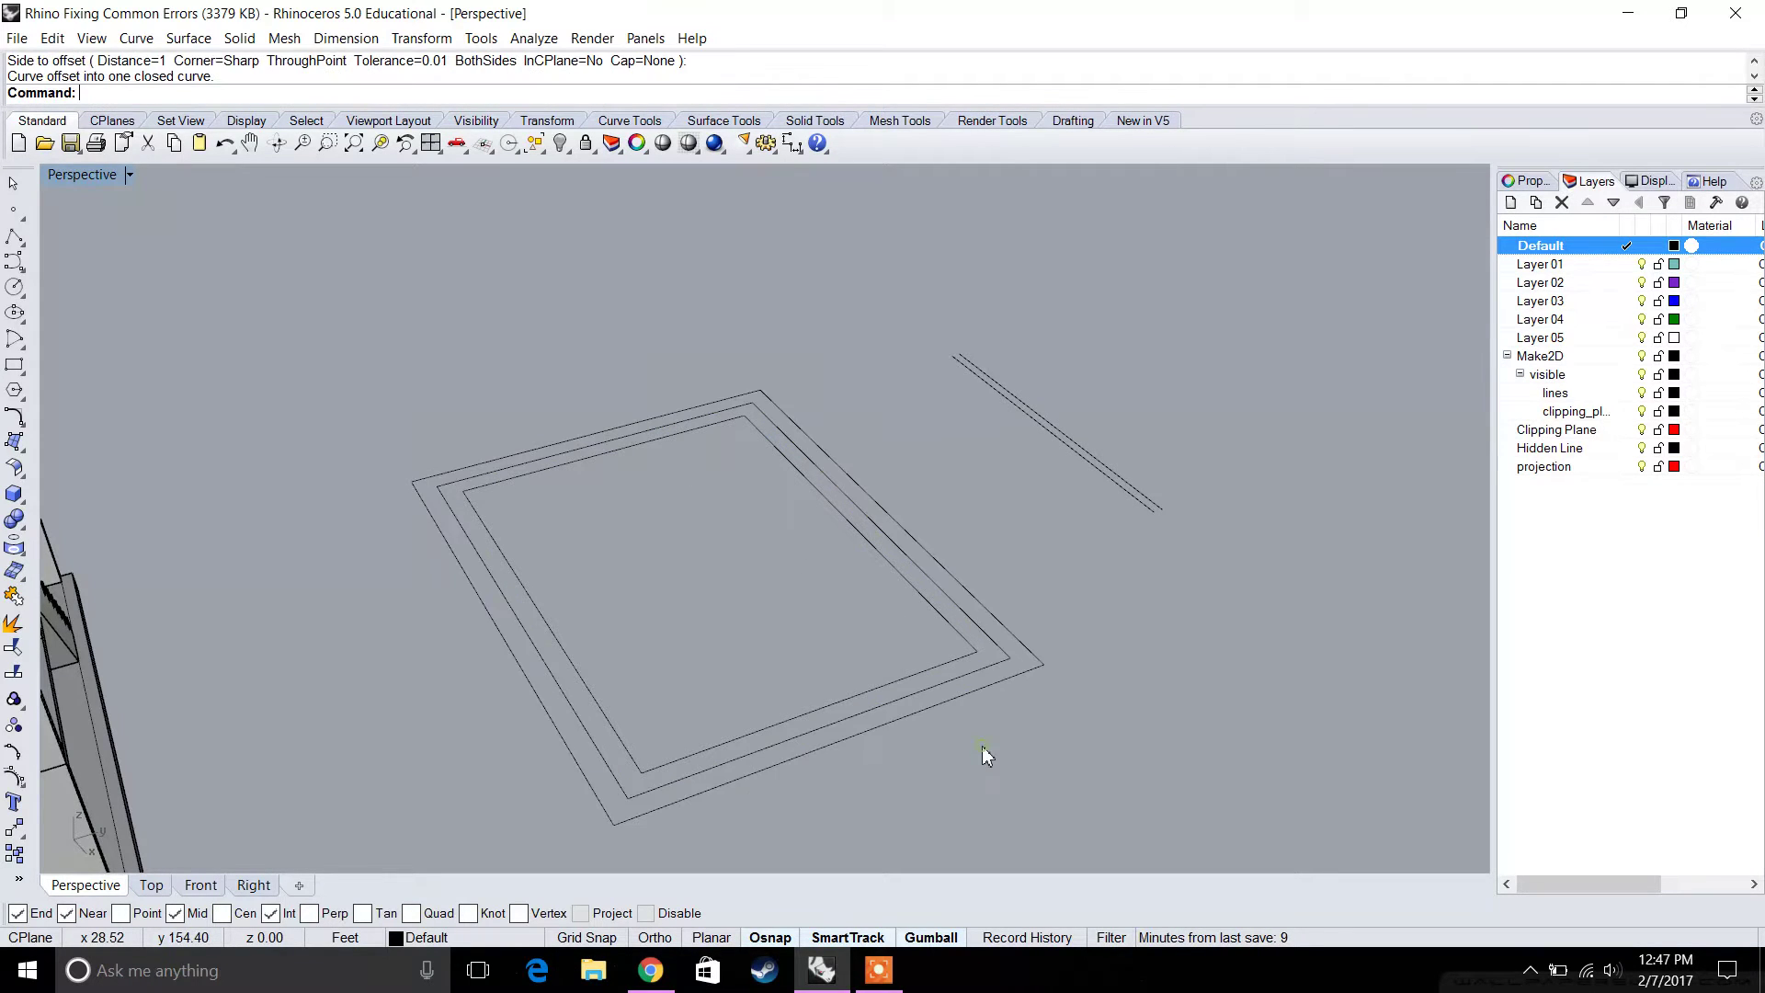
left_click(982, 746)
key("ctrl+z")
Create a planar surface between the two nested rectangles with PlanarSrf.
right_click_drag(982, 746, 951, 709)
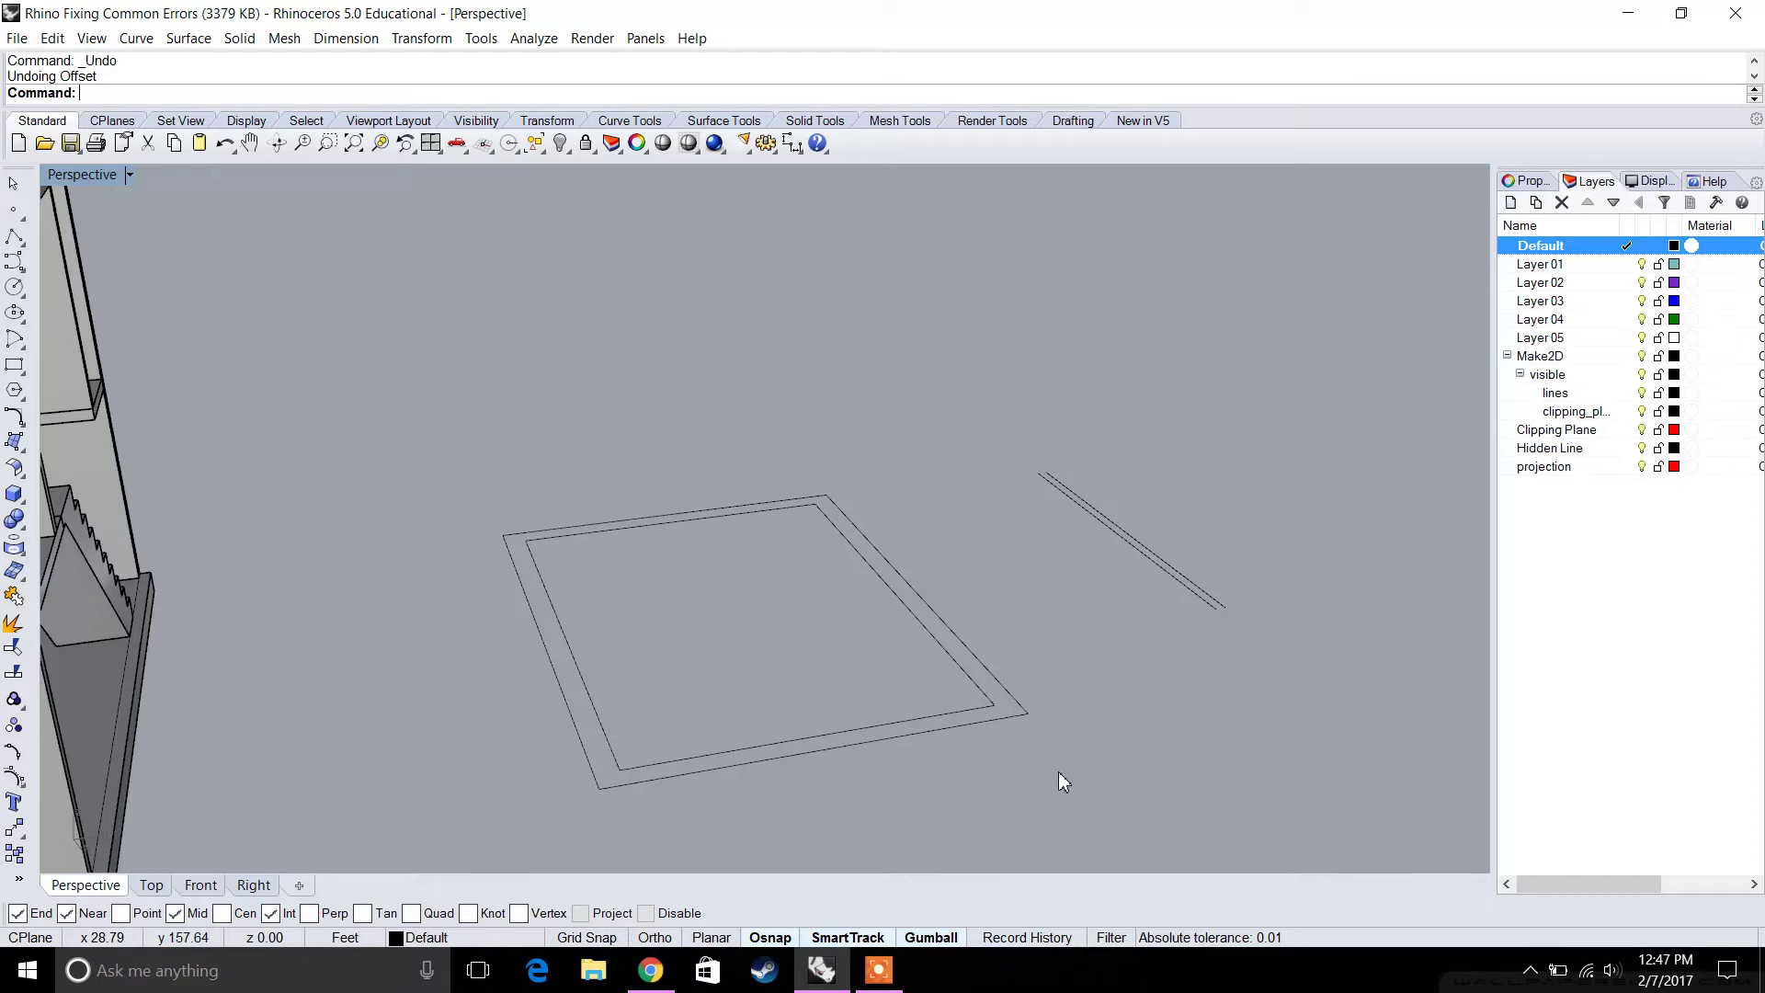
left_click_drag(1058, 770, 901, 684)
type("PlanarSrf")
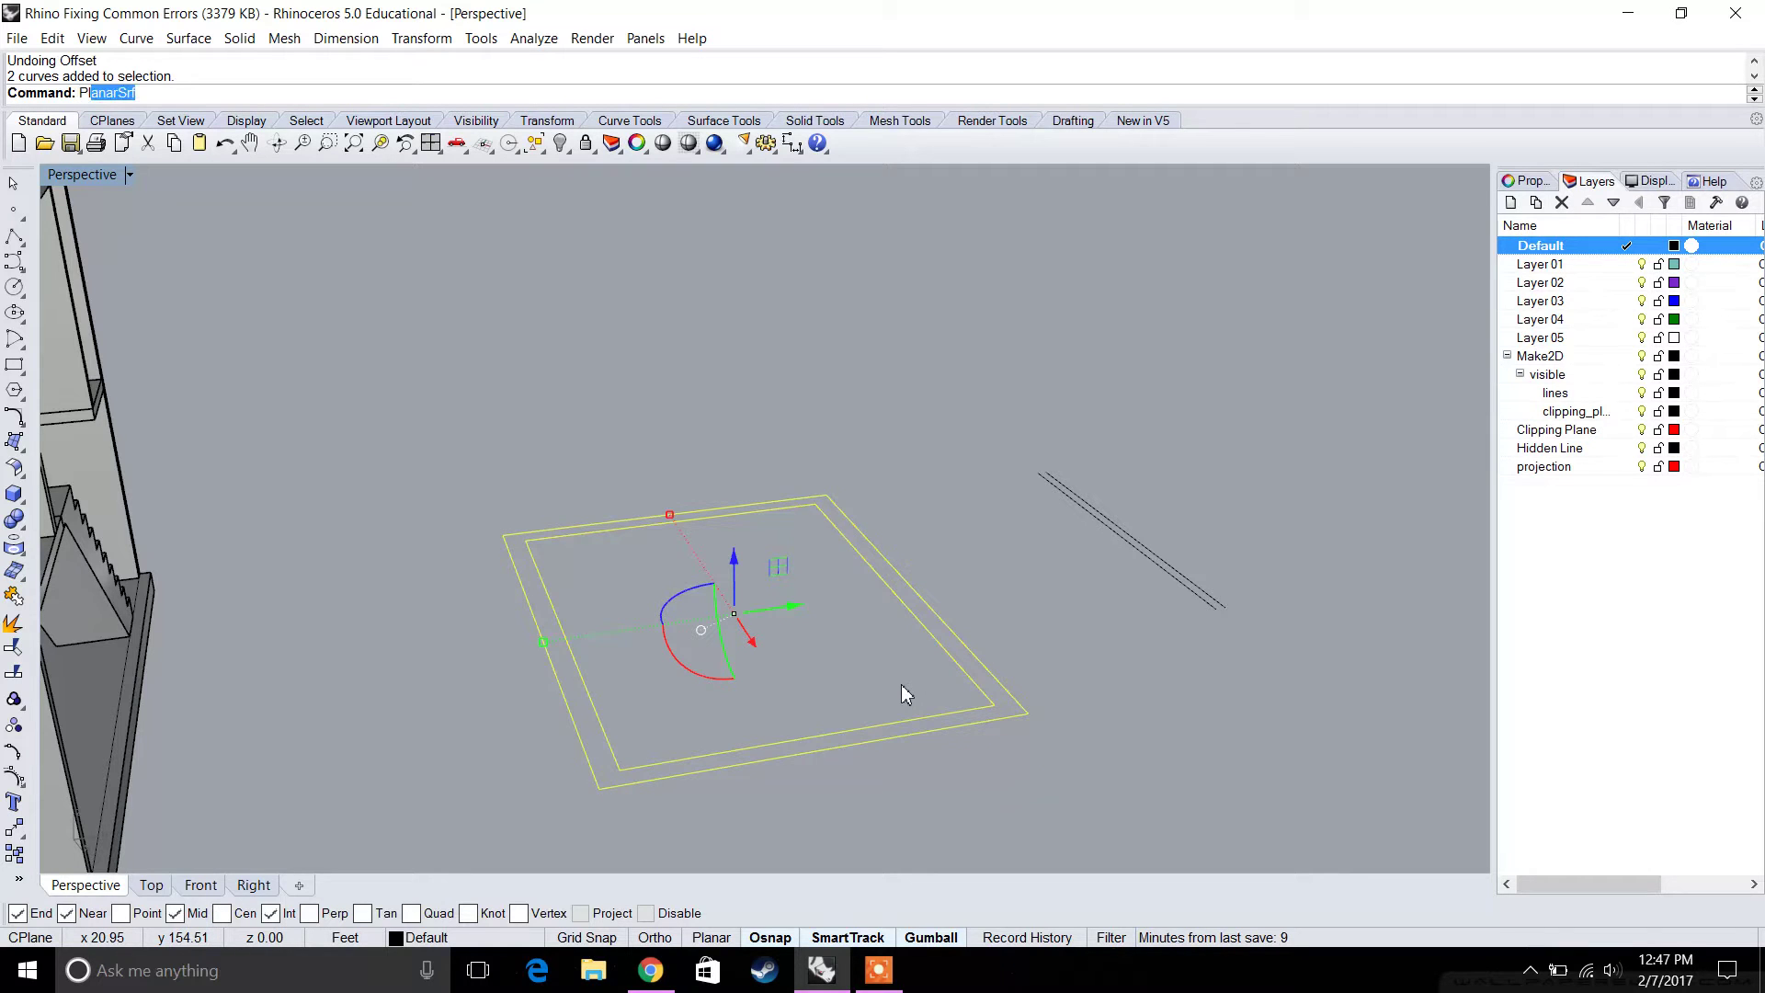
key("Return")
Try extruding the rectangular frame surface upward about 14.3 feet as a solid, and undo the extrusion.
right_click_drag(918, 671, 985, 624)
type("Ext")
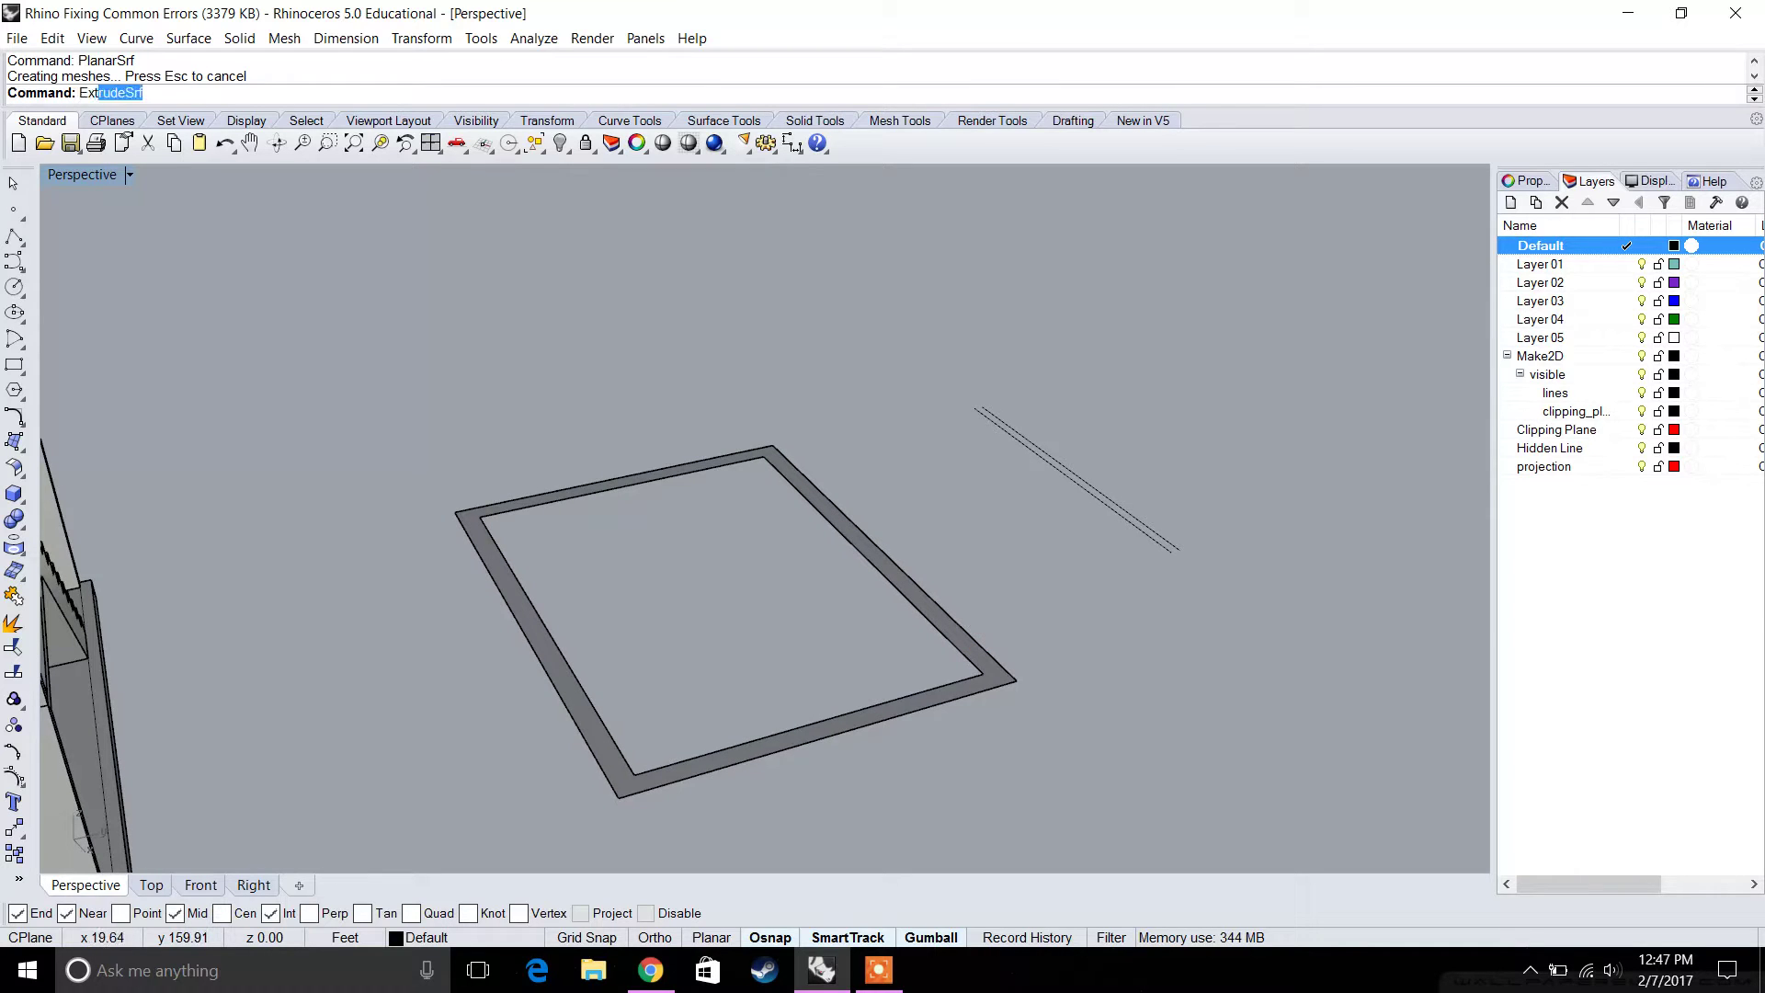
type("rude")
key("Return")
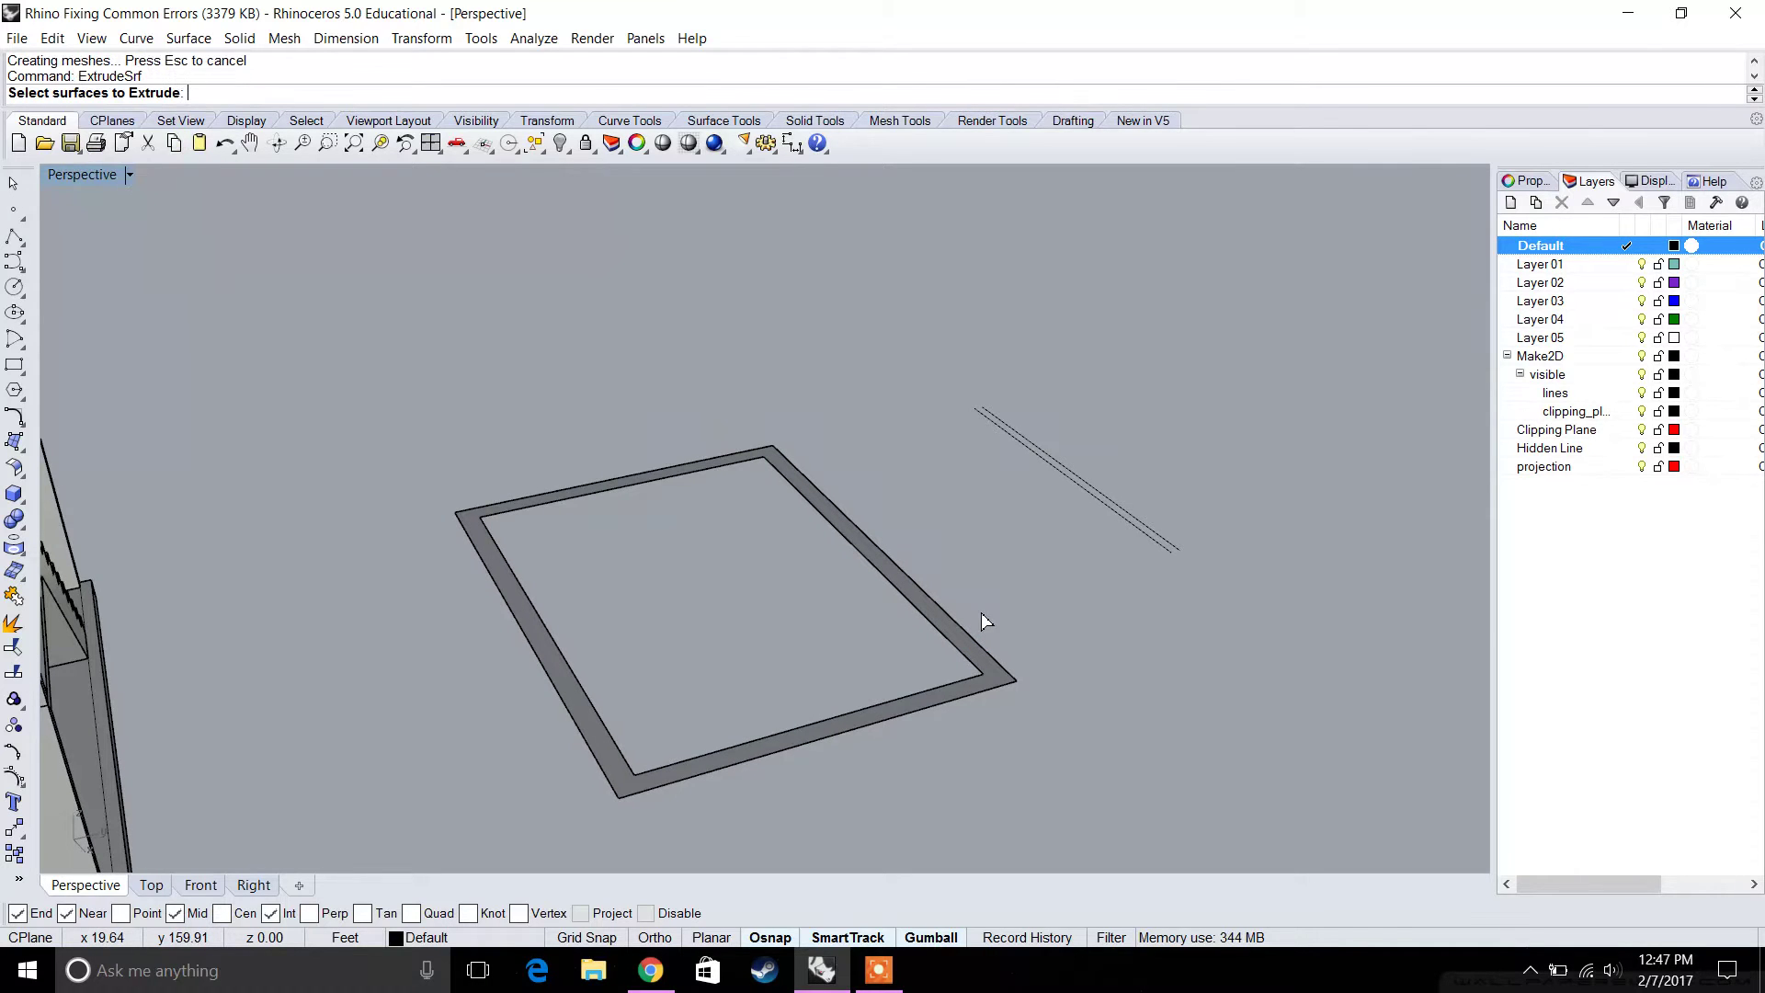
left_click(989, 677)
key("Return")
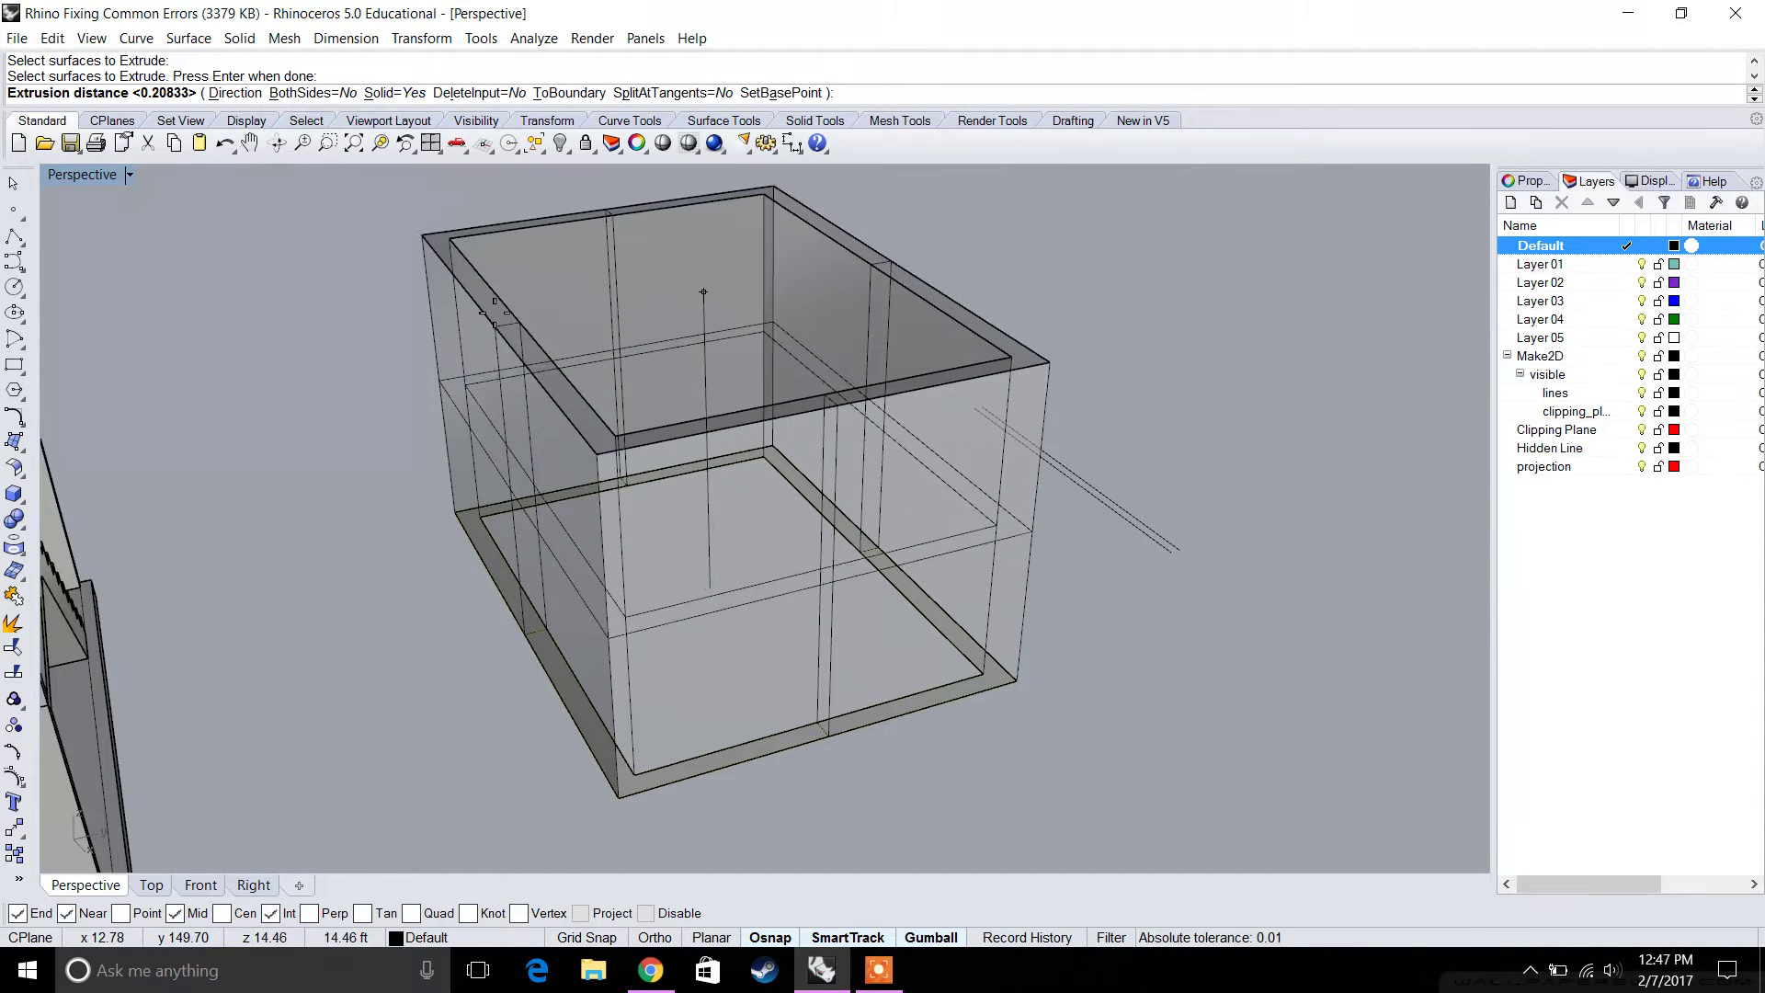
left_click(495, 313)
mouse_move(659, 316)
right_mouse_down()
mouse_move(610, 430)
mouse_move(705, 267)
mouse_move(664, 386)
mouse_move(676, 364)
right_mouse_up()
key("ctrl+z")
Extrude the rectangular frame surface upward with the Solid option set to No, leaving the walls' top open.
key("Return")
left_click(957, 571)
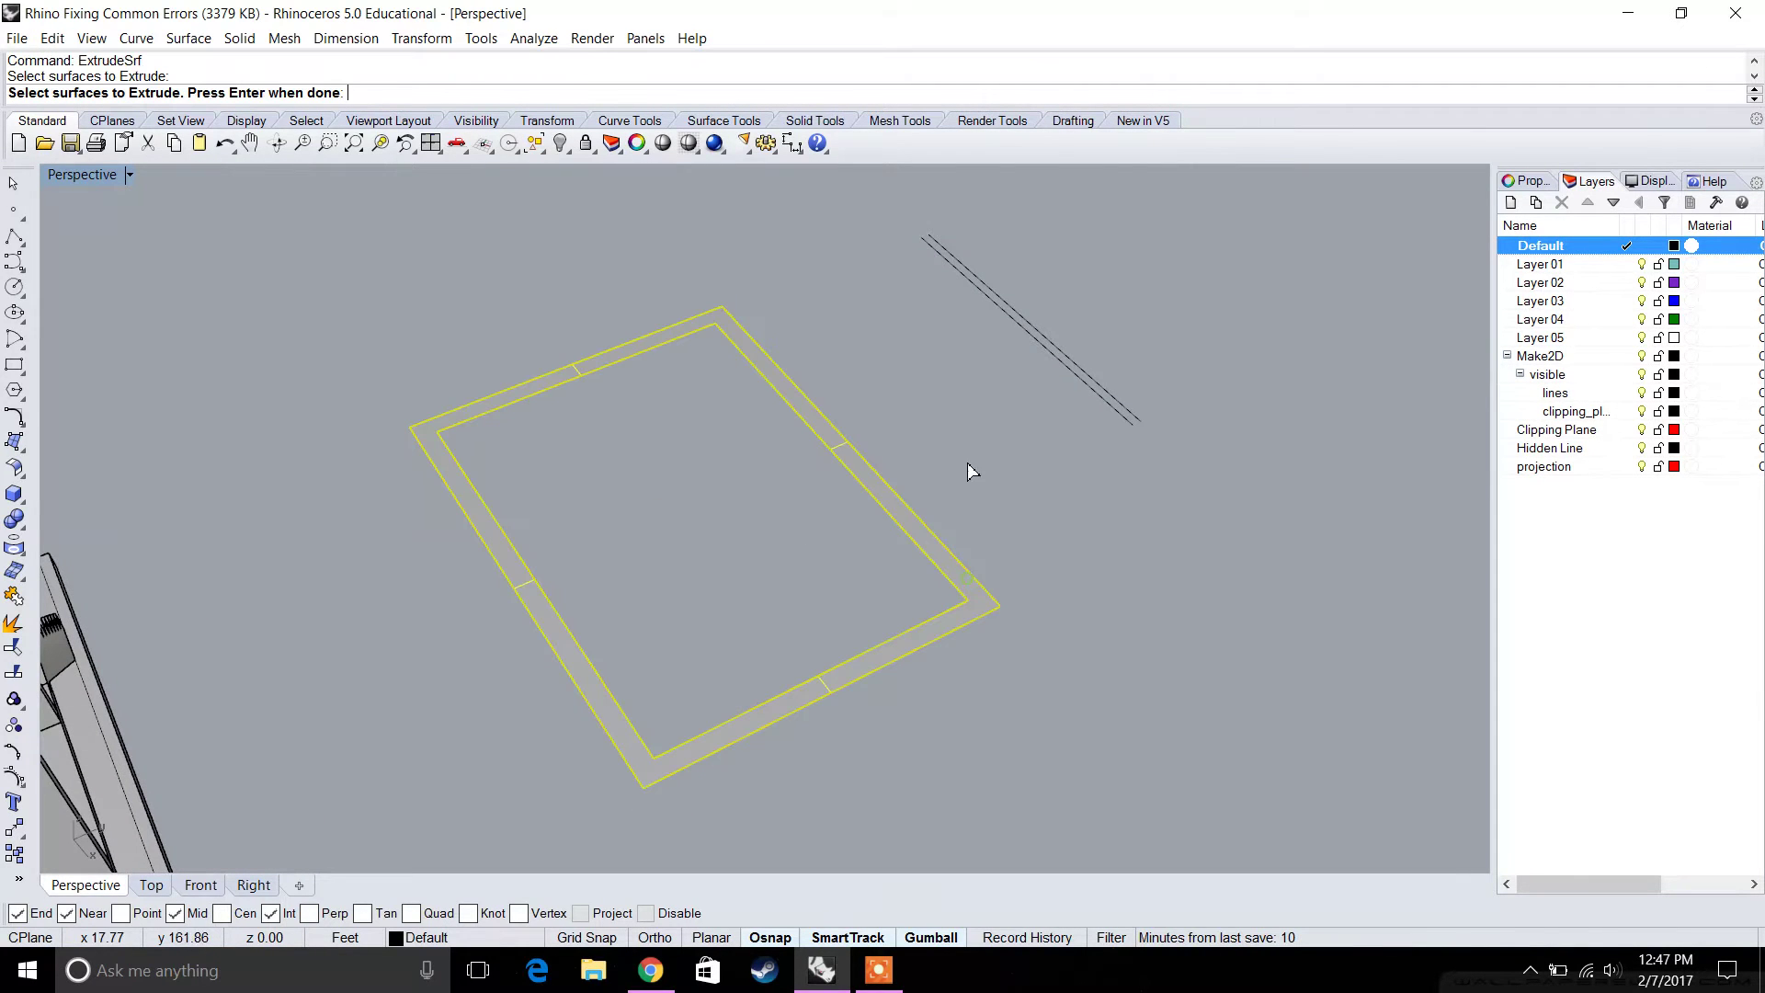
key("Return")
left_click(374, 92)
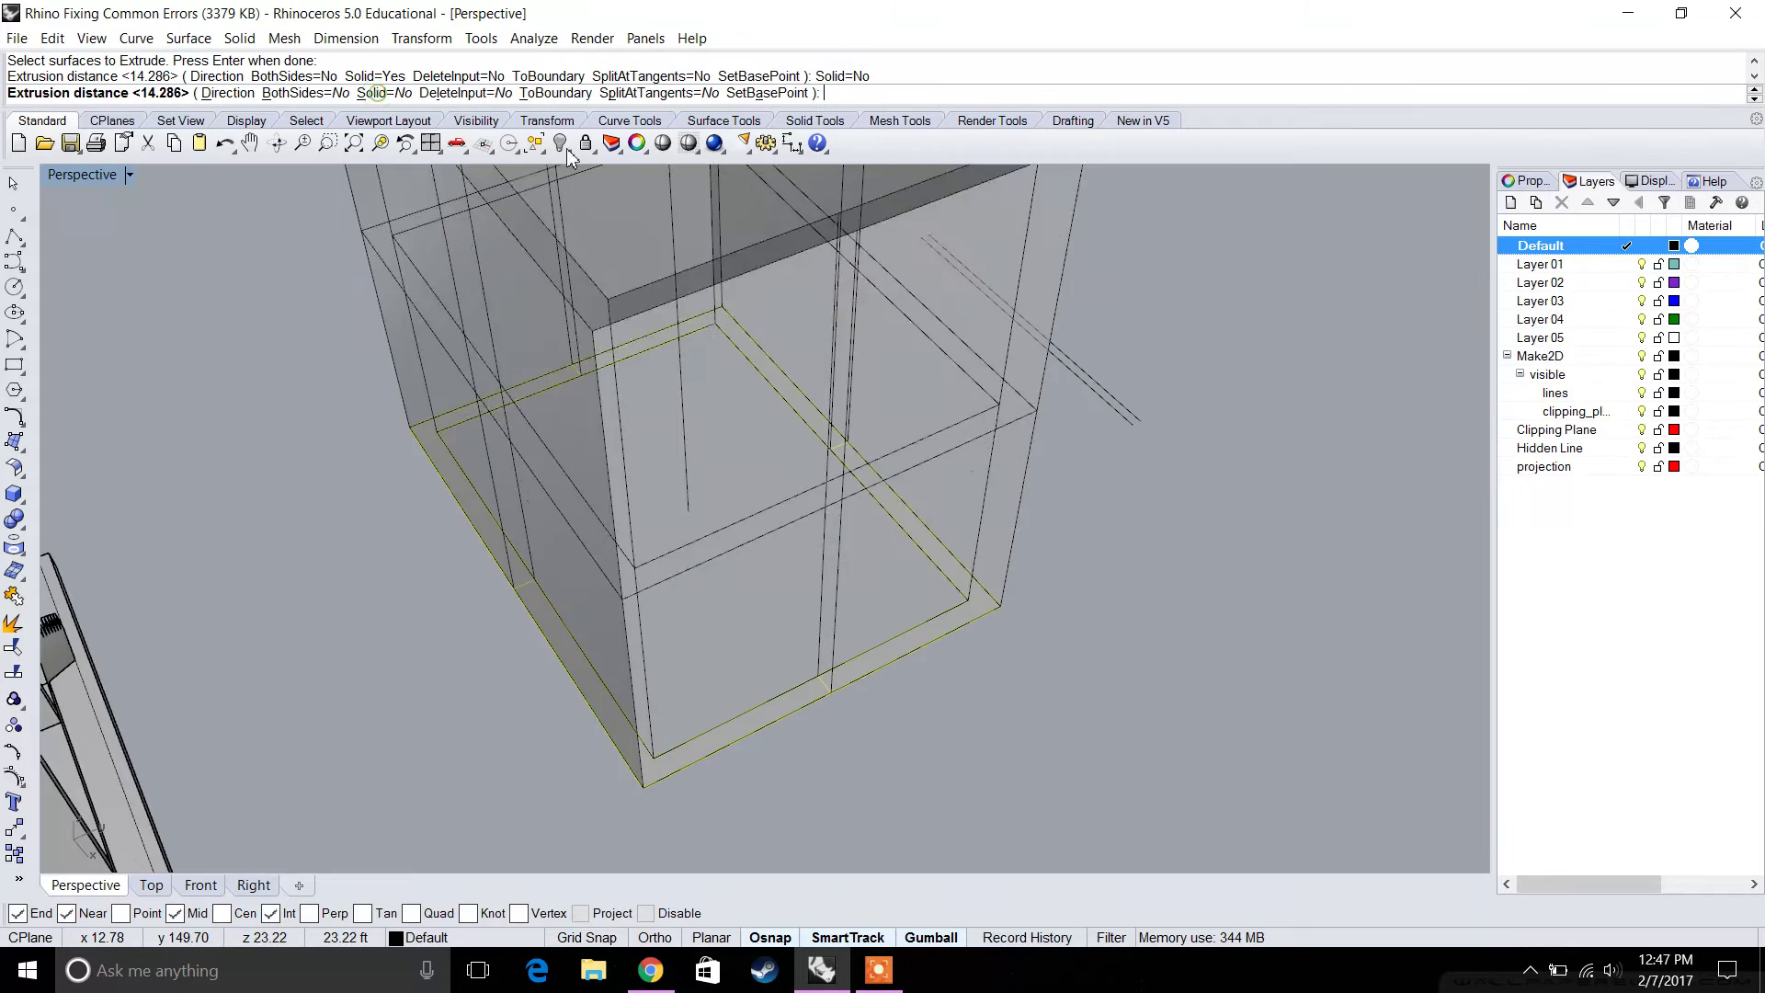
mouse_move(697, 289)
right_mouse_down()
mouse_move(836, 438)
mouse_move(924, 327)
right_mouse_up()
left_click(925, 328)
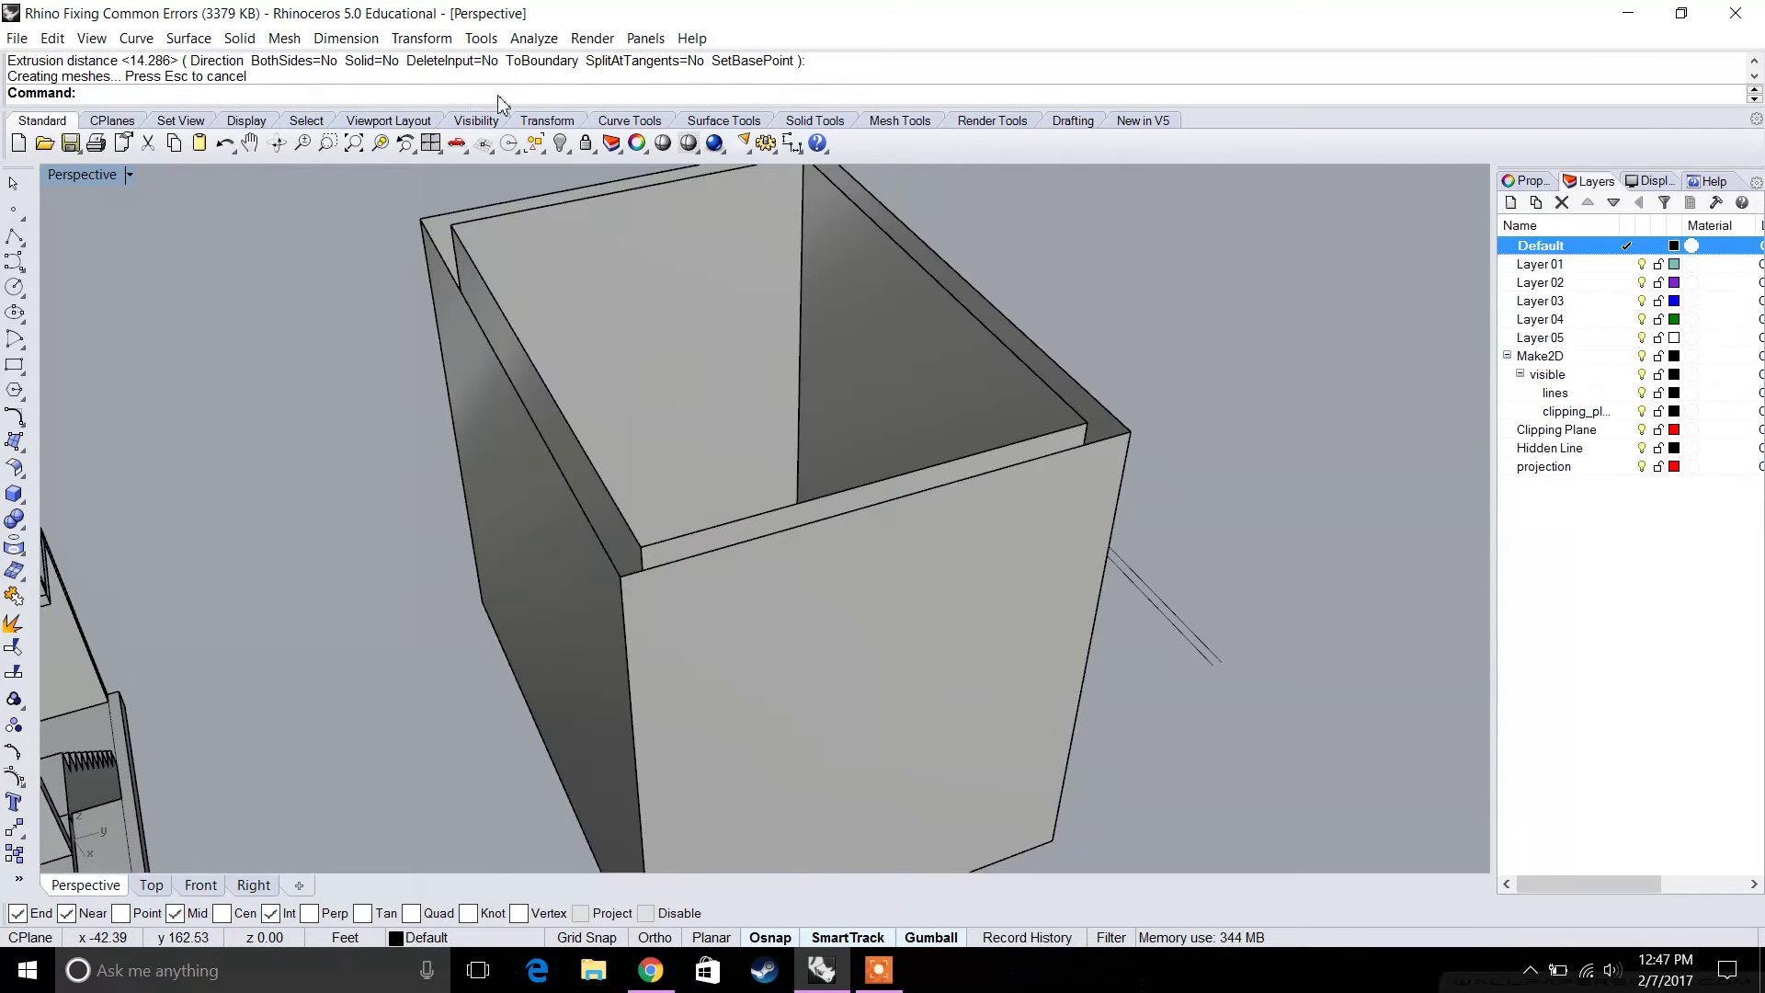
Try capping the gap between the walls with PlanarSrf from all inner and outer top edges, and undo it.
right_click_drag(853, 427, 907, 503)
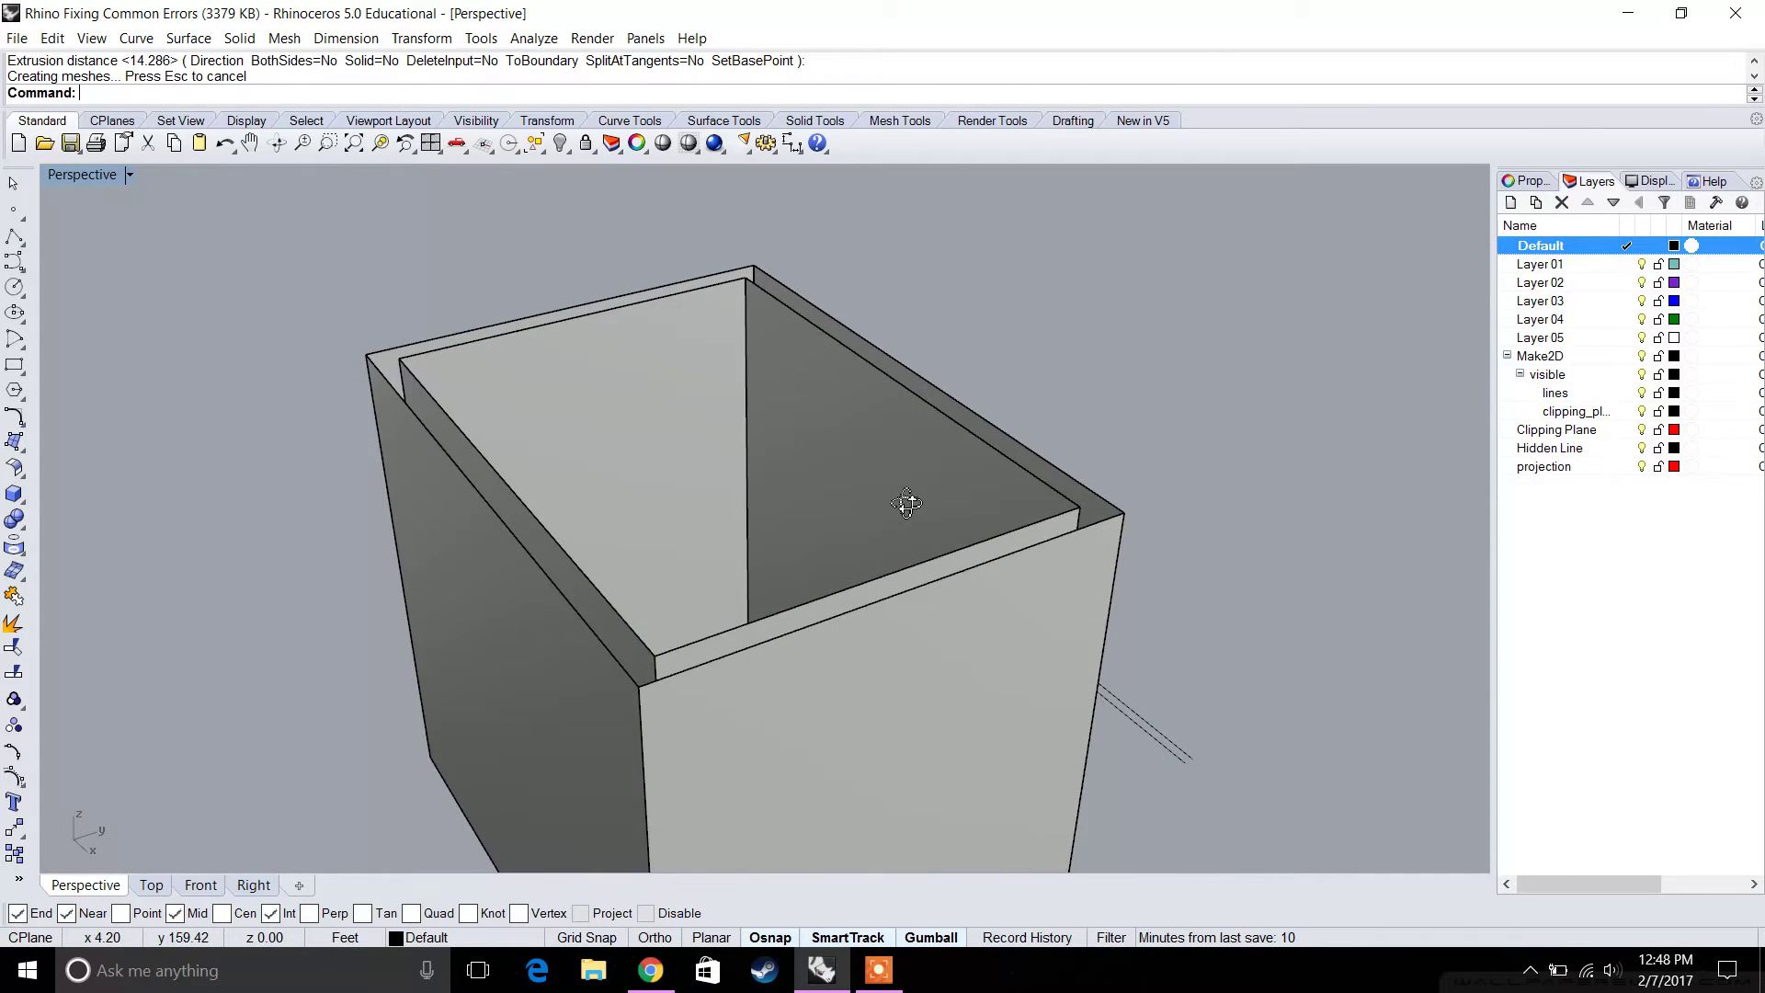
type("PlanarSrf")
key("Return")
left_click(994, 454)
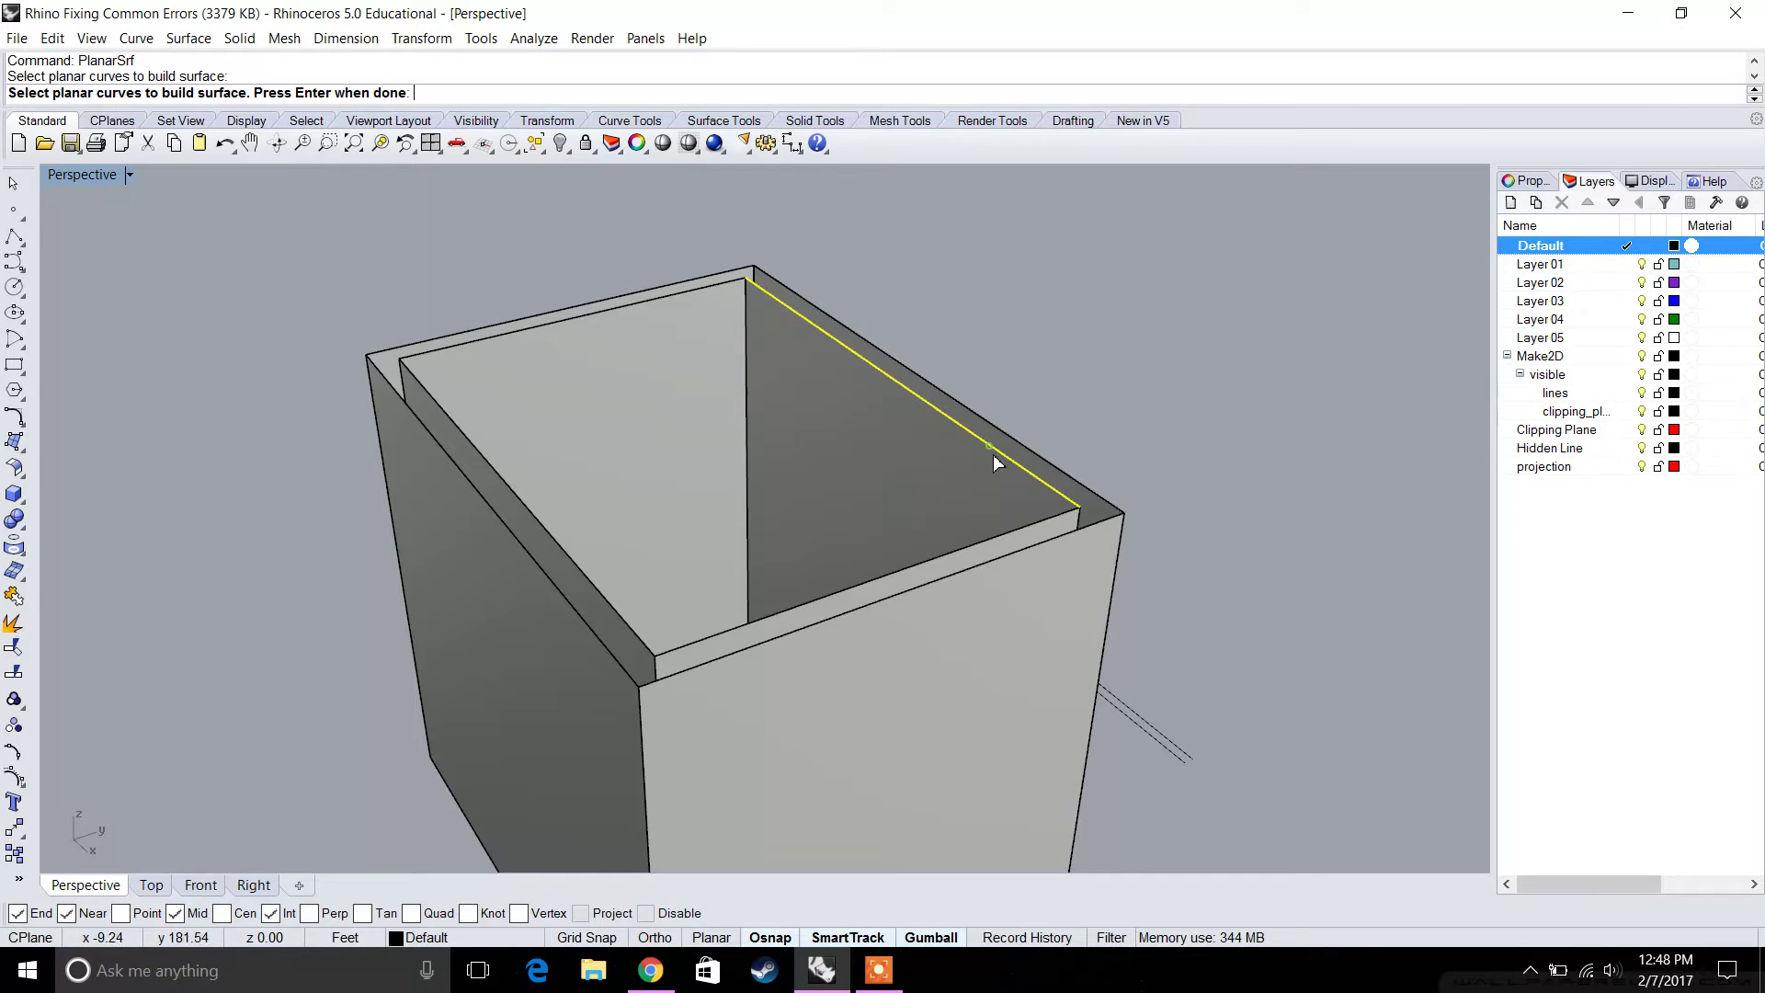
left_click(1028, 513)
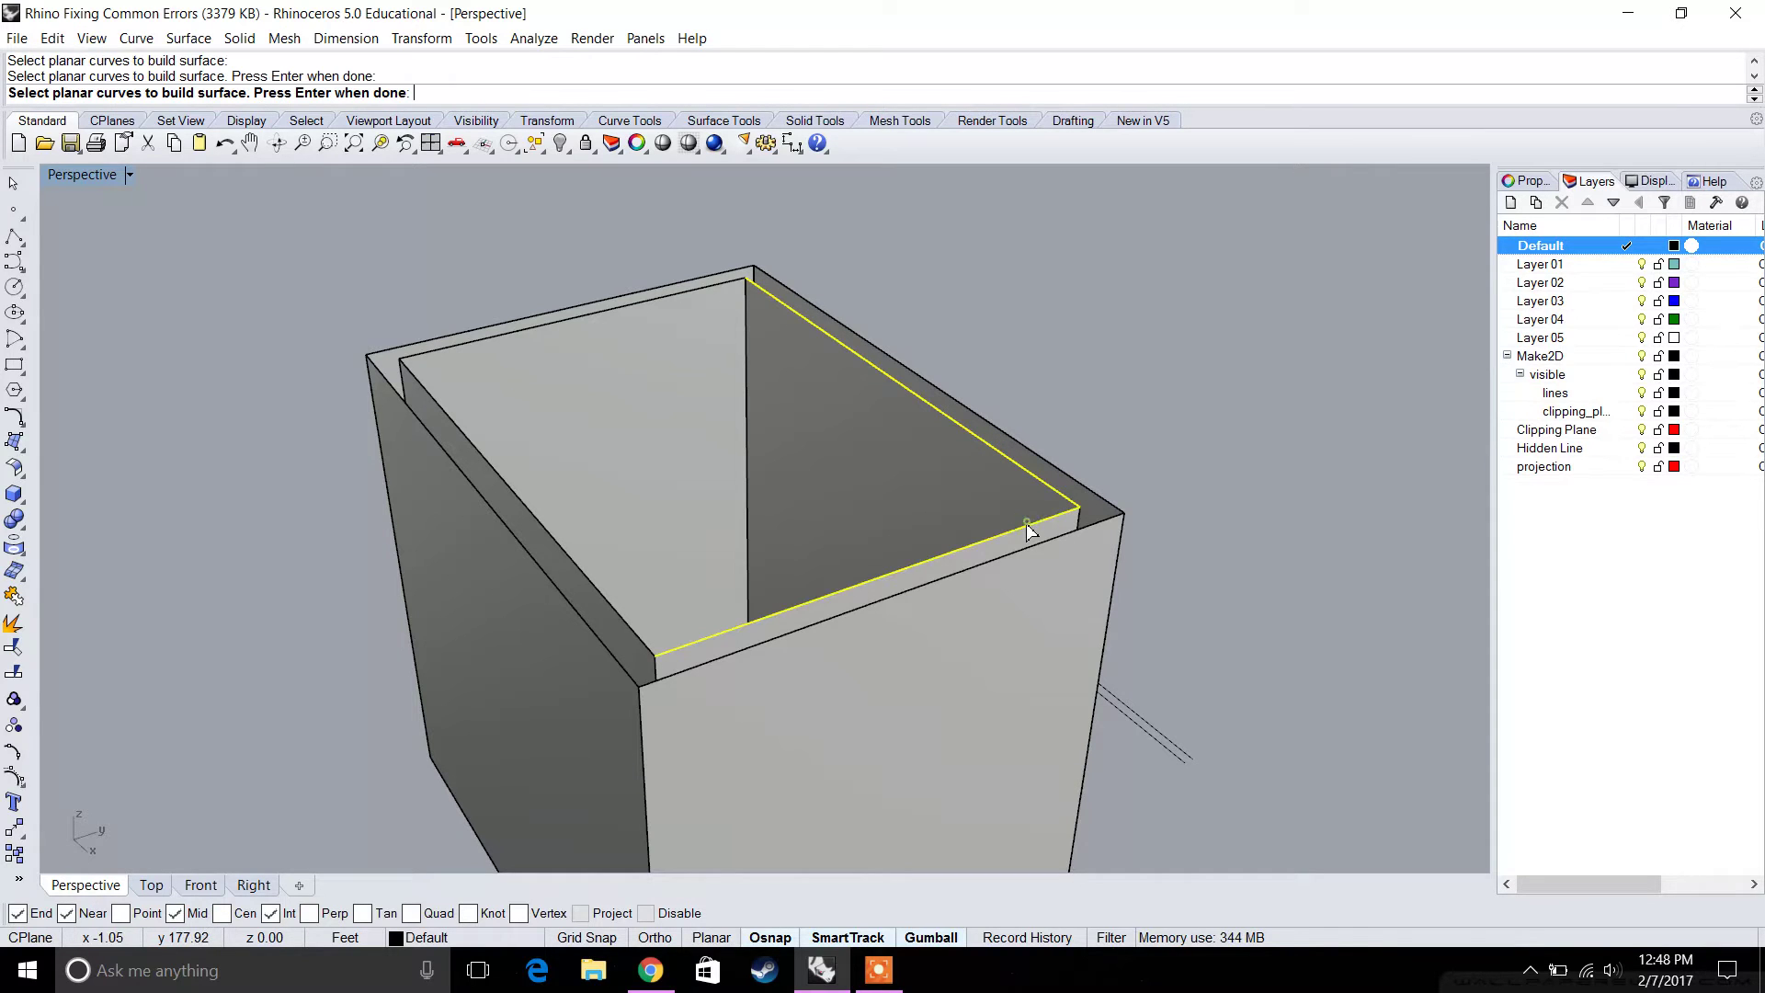
left_click(471, 451)
left_click(427, 356)
left_click(405, 346)
left_click(442, 440)
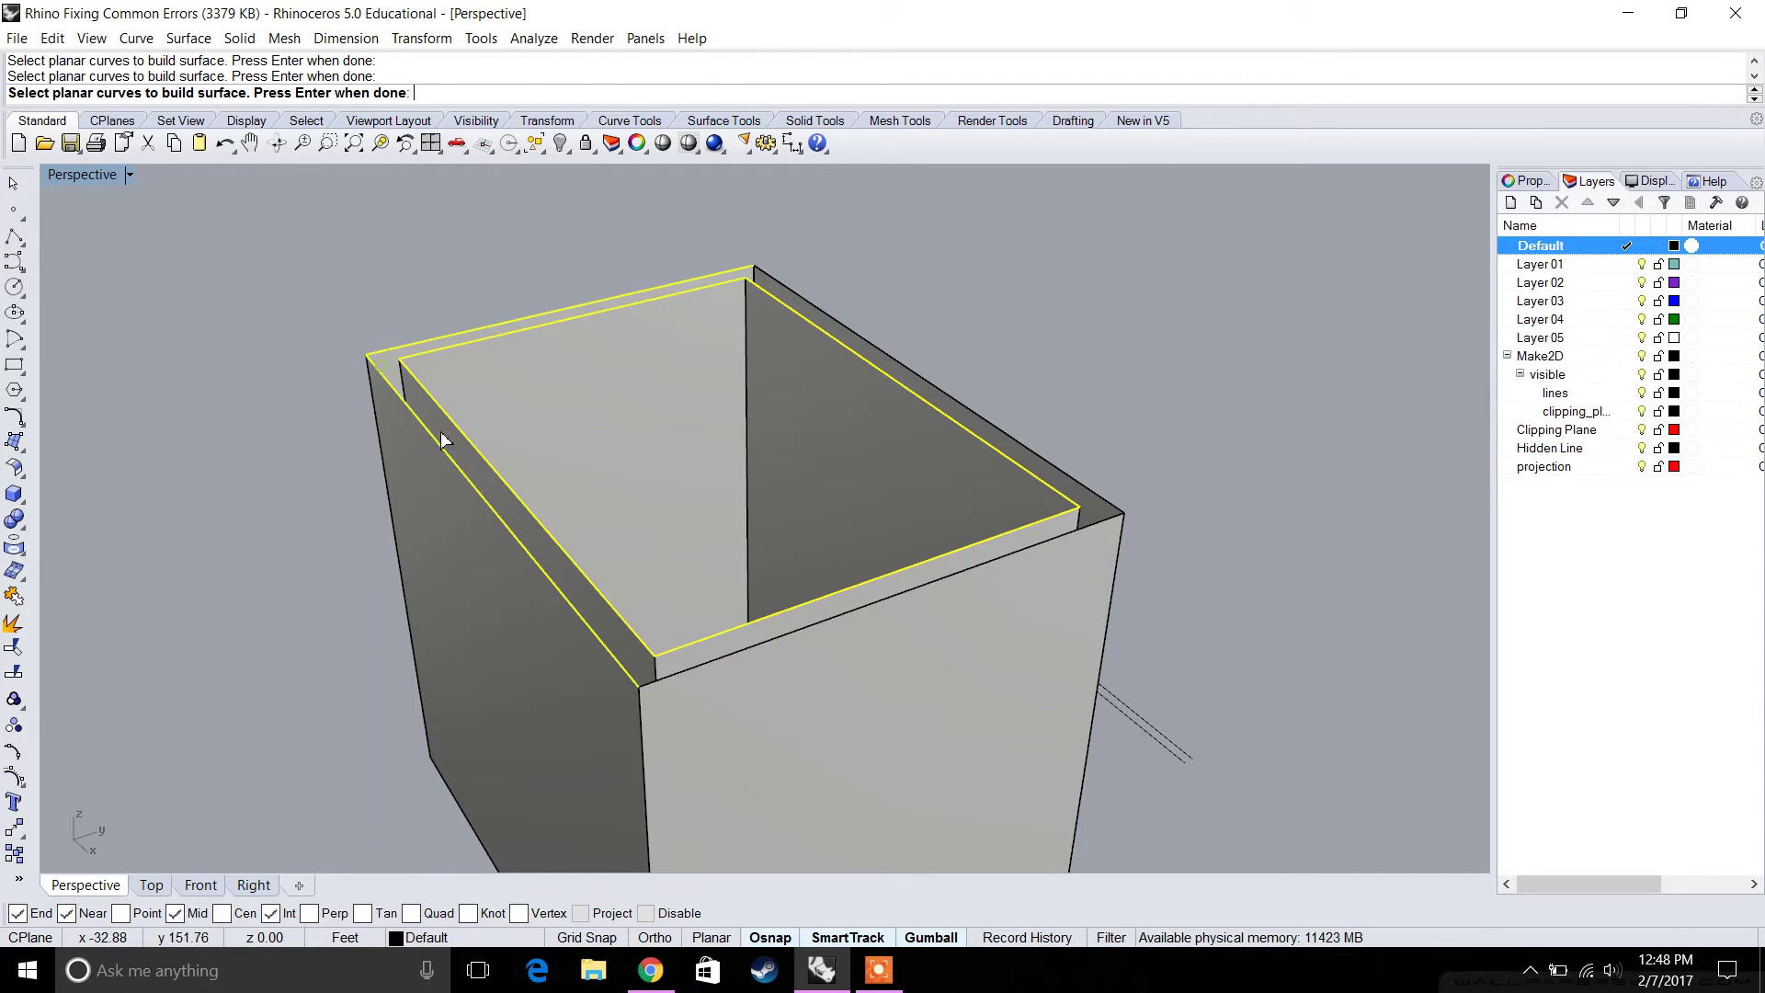
left_click(1035, 546)
left_click(1092, 501)
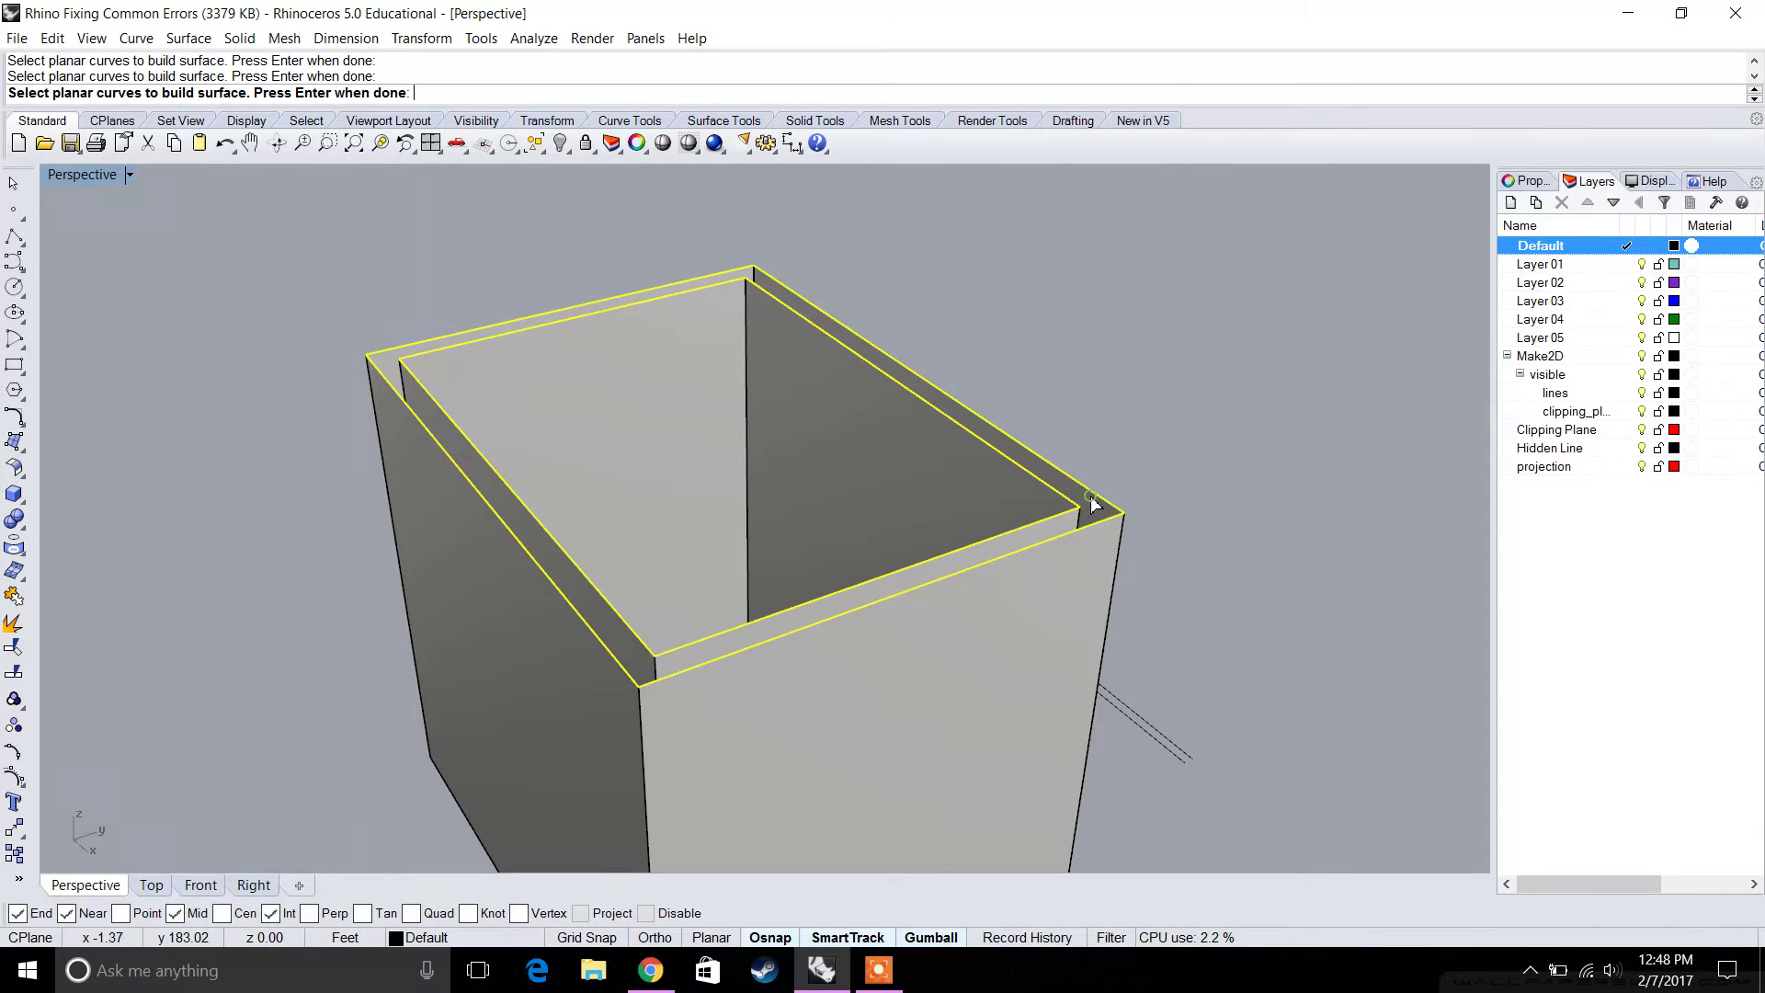
right_click(1092, 501)
right_click_drag(916, 566, 791, 577)
key("ctrl+z")
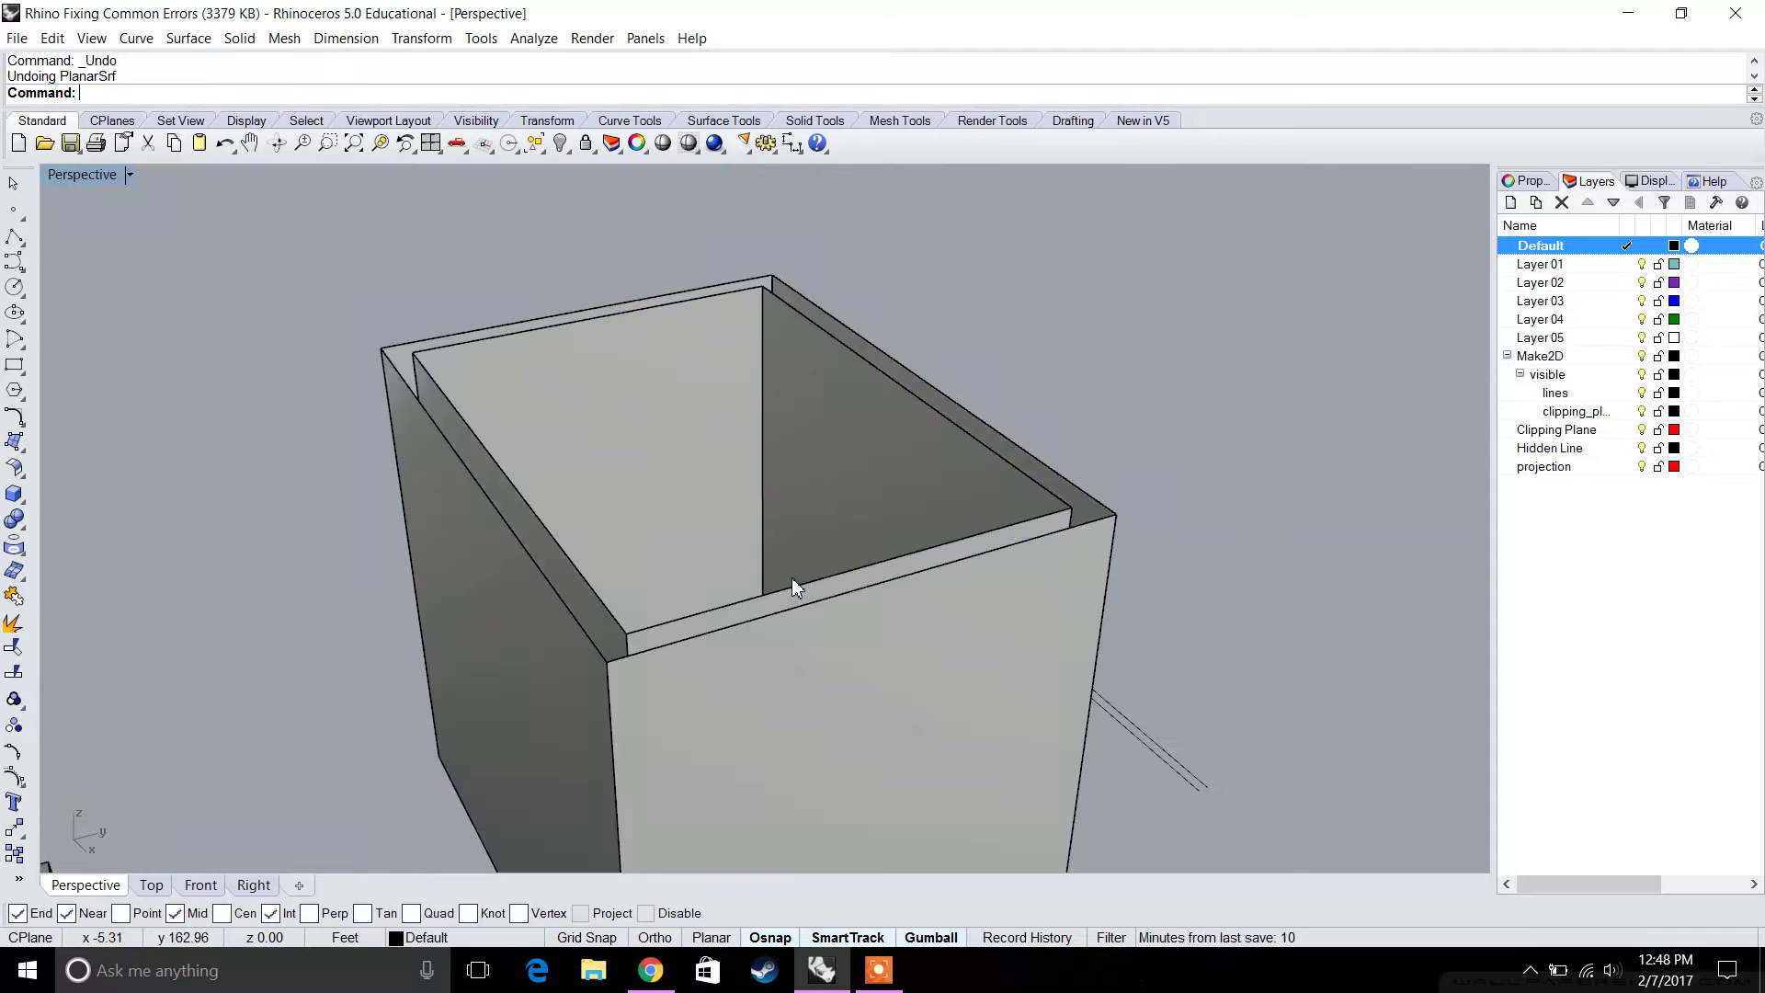
Loft a surface between the outer and inner top edges of one long wall with the default loft options.
right_click_drag(669, 447, 675, 497)
type("L")
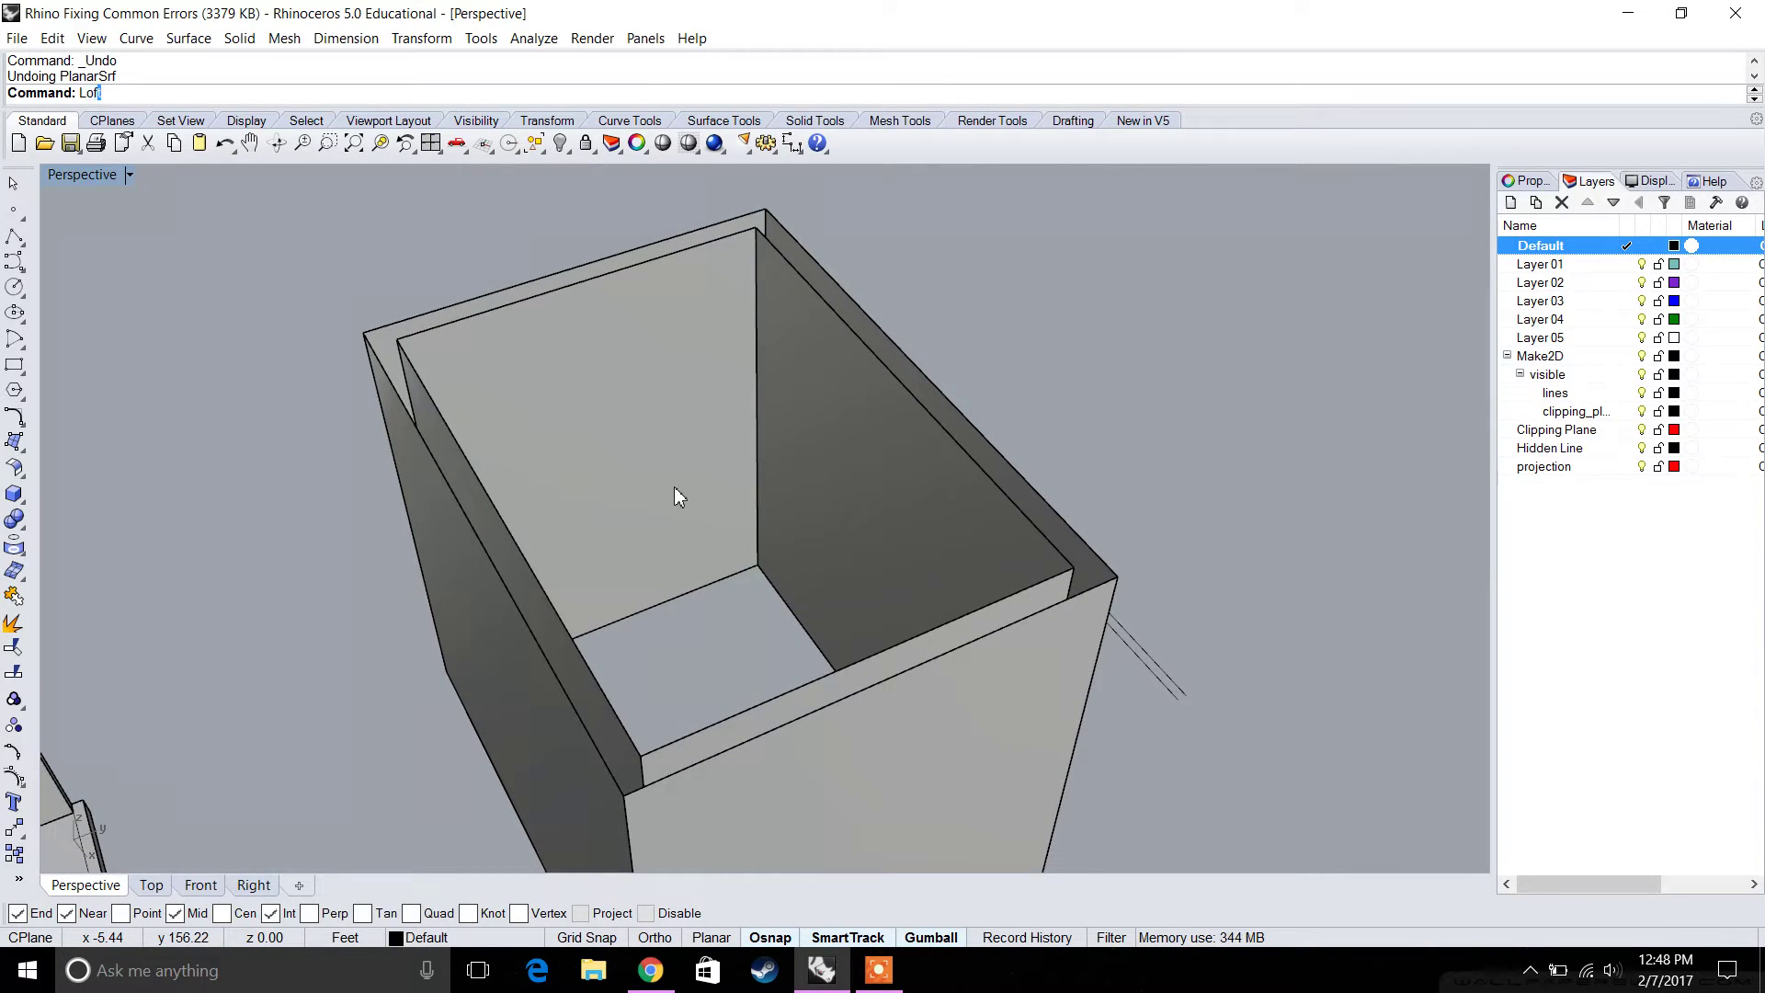
type("of")
key("Return")
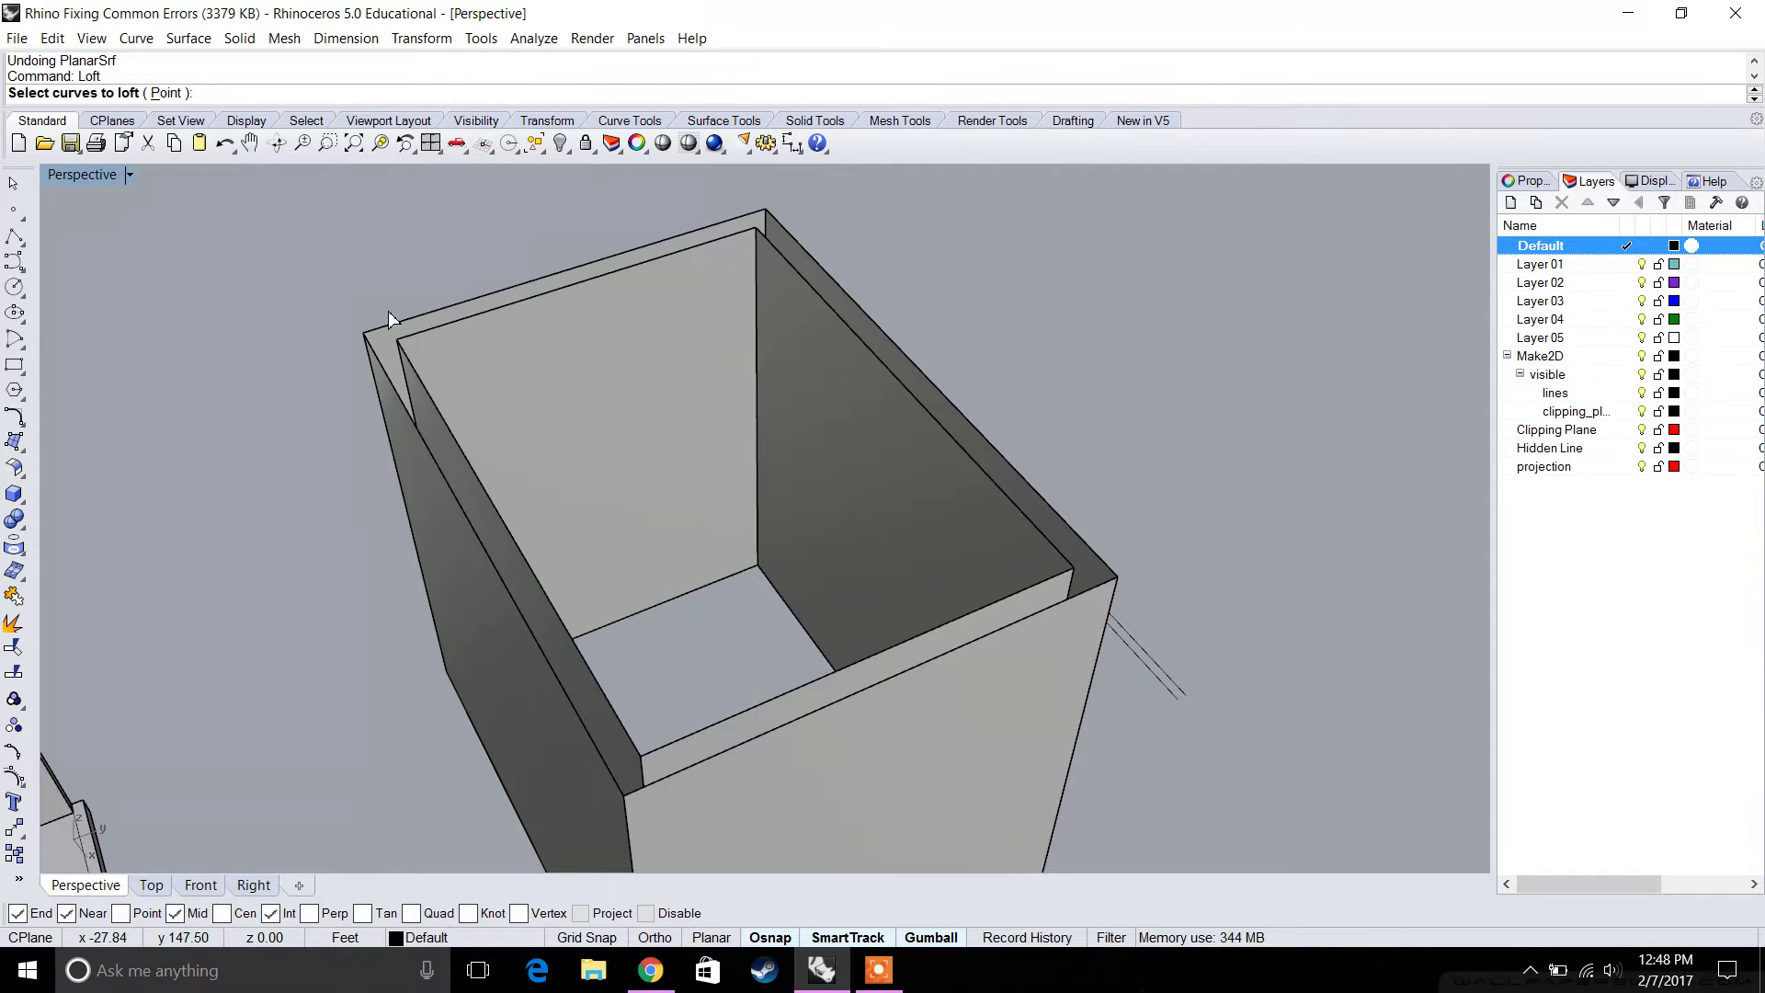
left_click(380, 358)
left_click(417, 381)
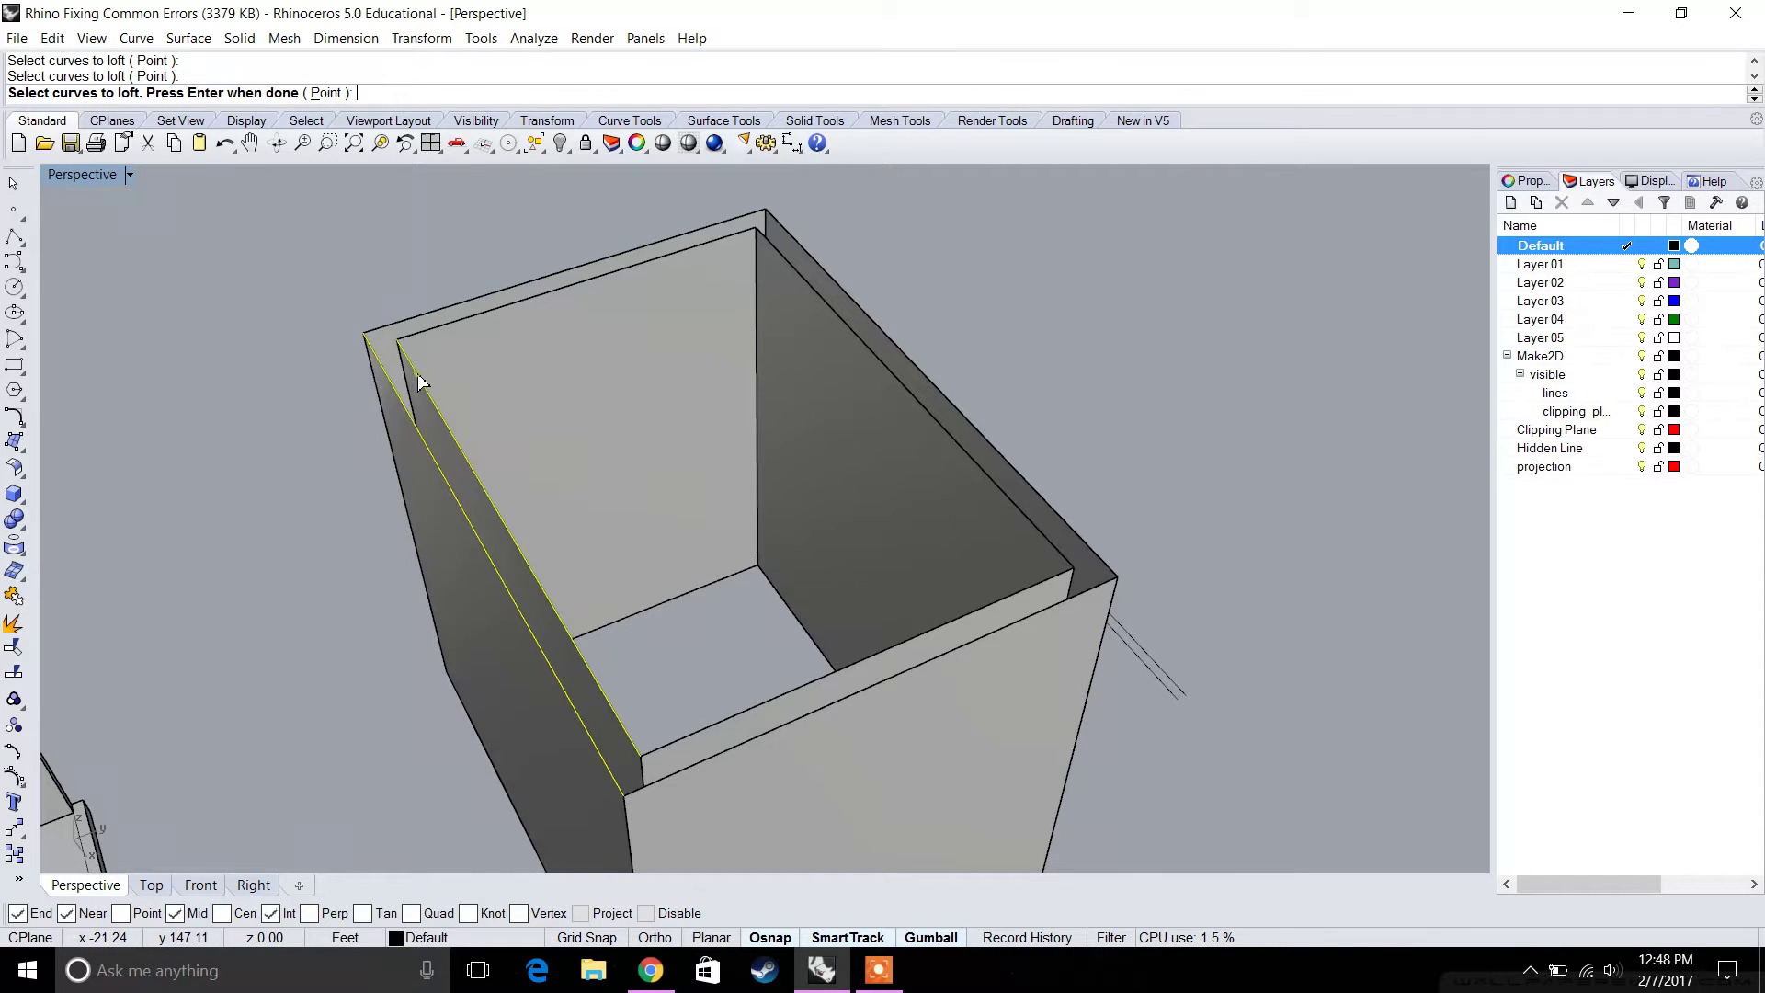
key("Return")
left_click(778, 623)
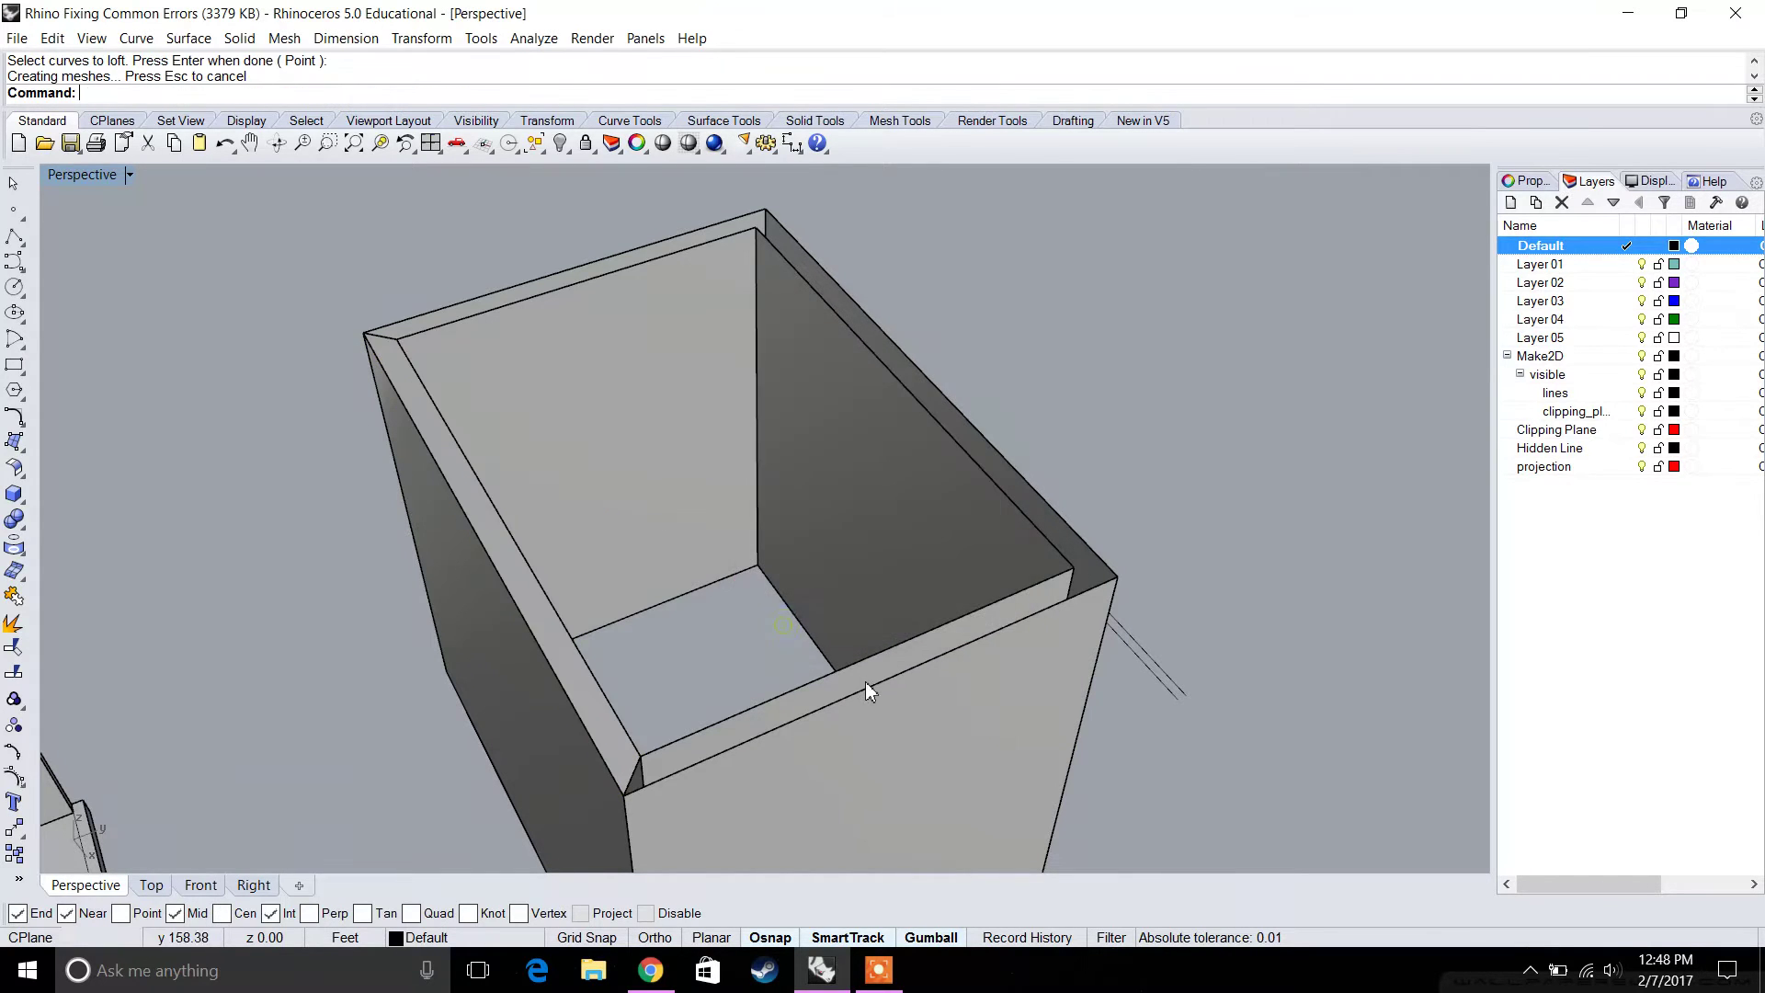
Loft between the inner and outer top edges of the adjoining short wall and of the opposite long wall.
key("Return")
left_click(871, 685)
left_click(906, 681)
key("Return")
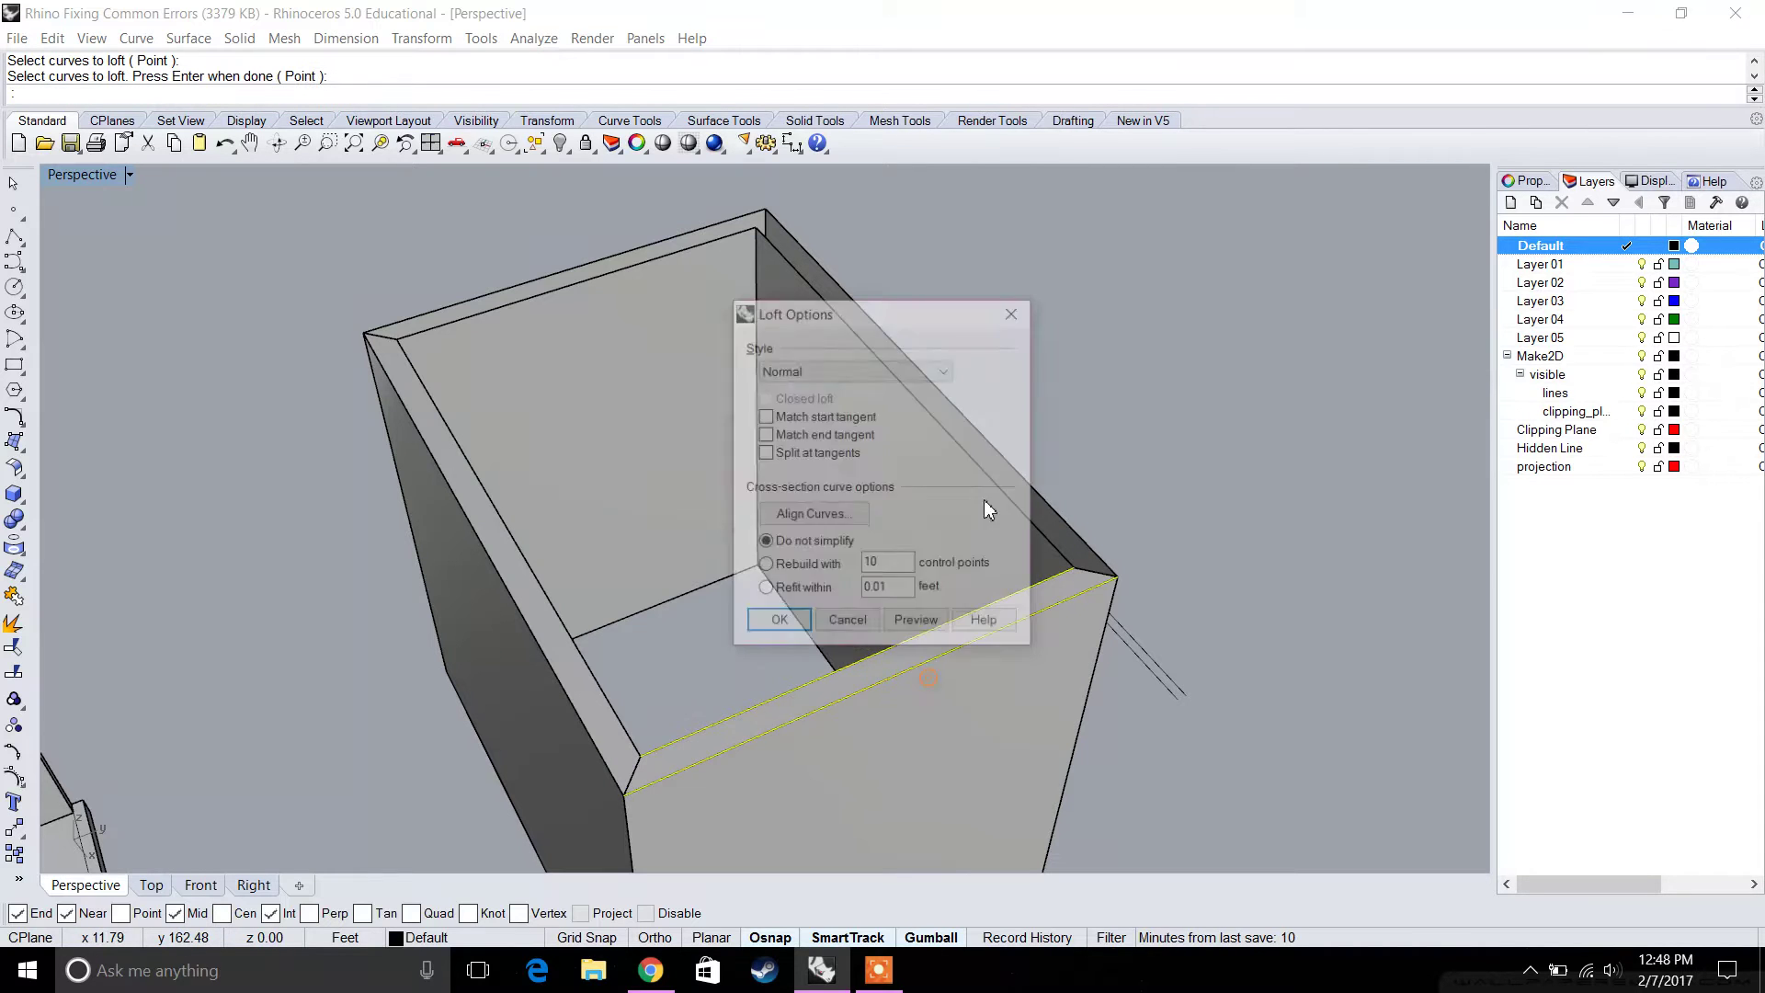
left_click(777, 623)
key("Return")
left_click(971, 475)
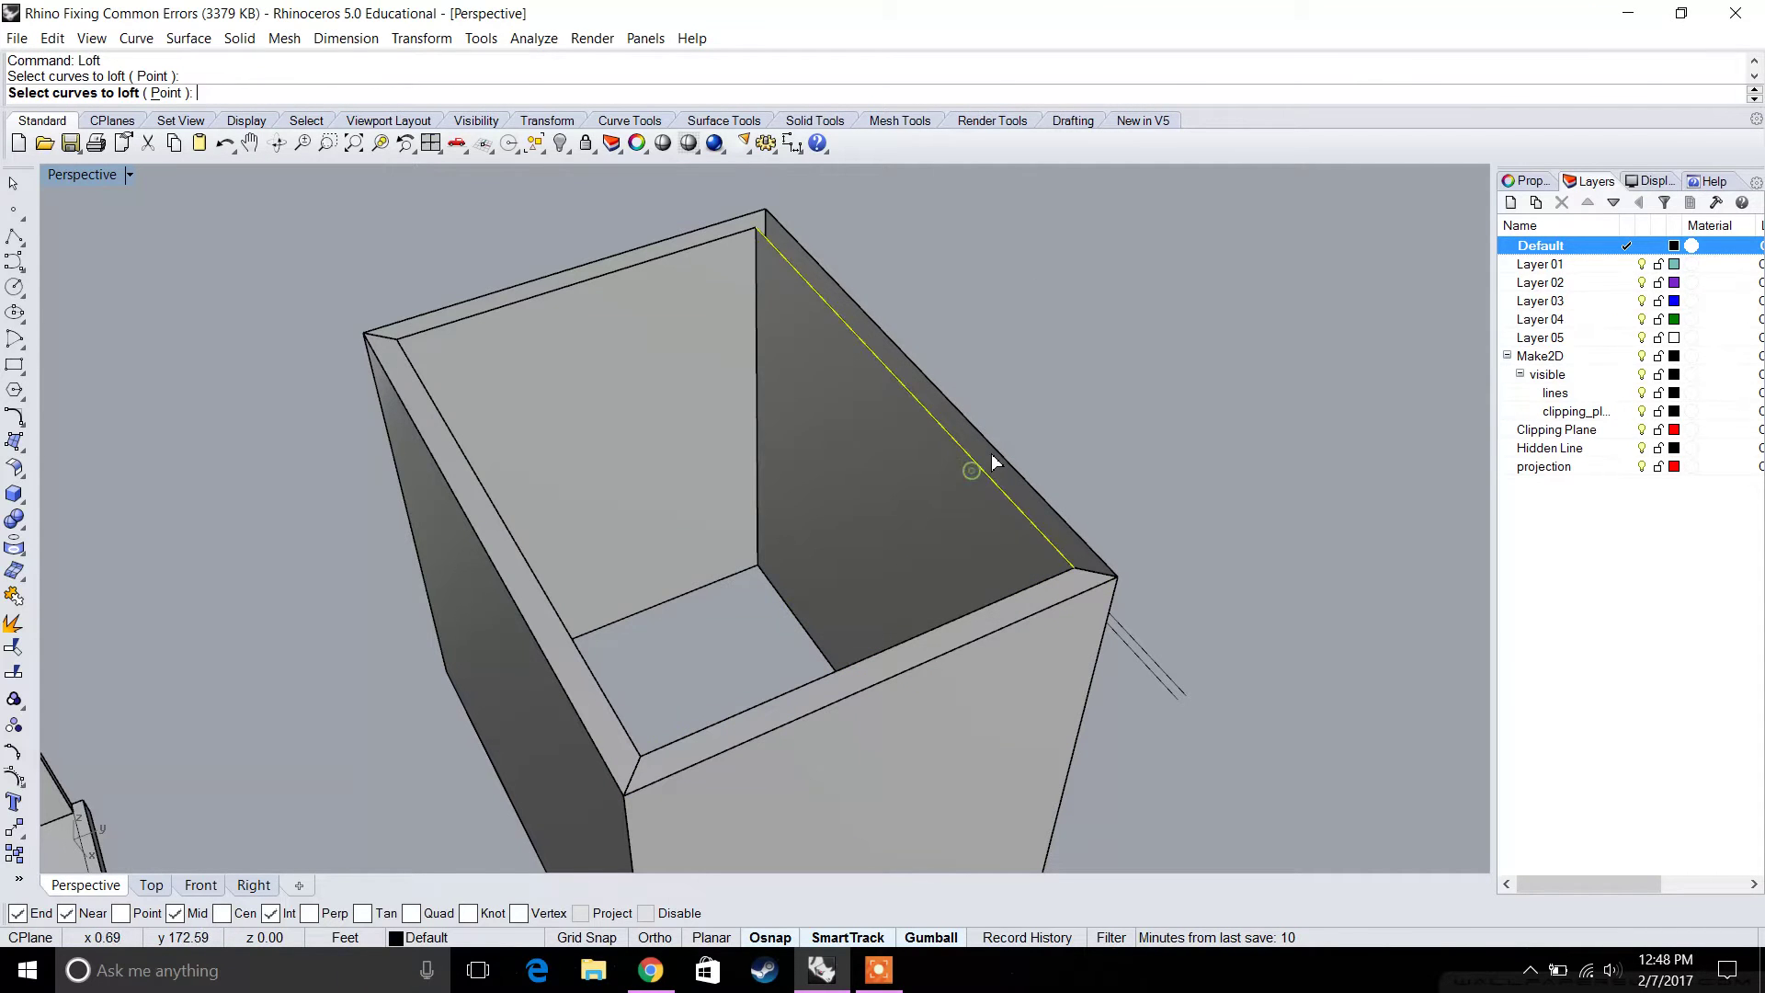
left_click(992, 456)
key("Return")
left_click(783, 625)
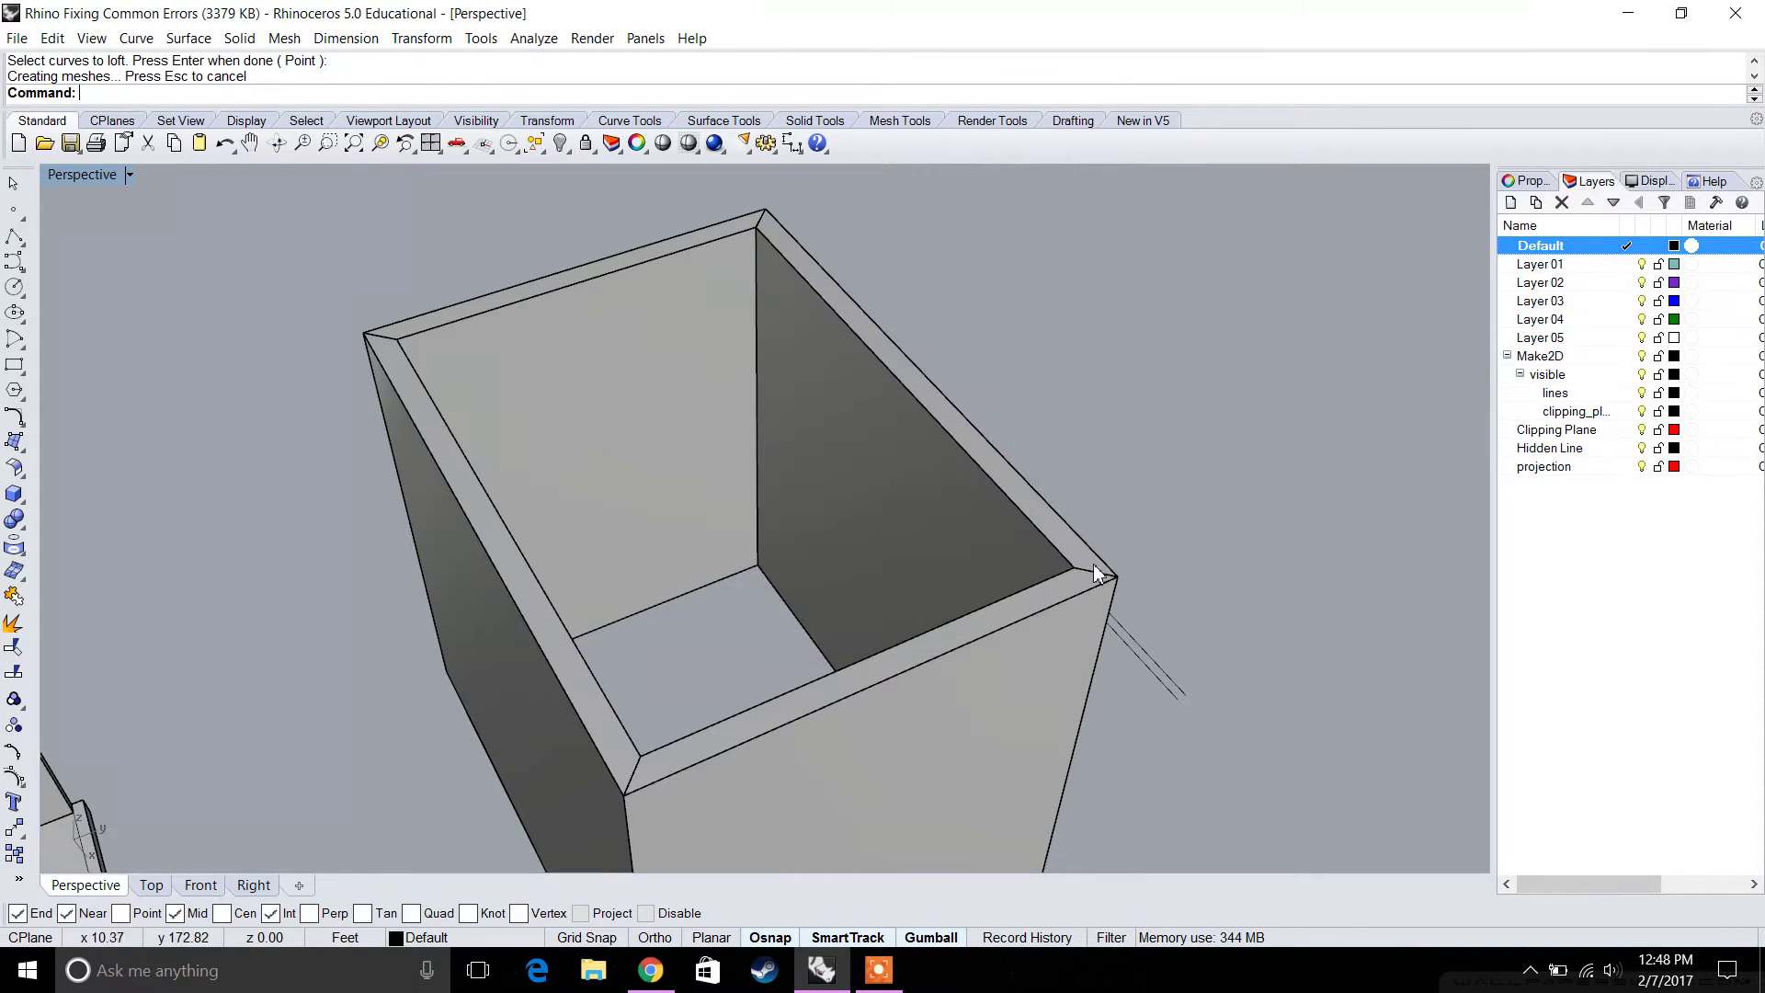
Undo the three lofts along the top of the walls.
key("ctrl+z")
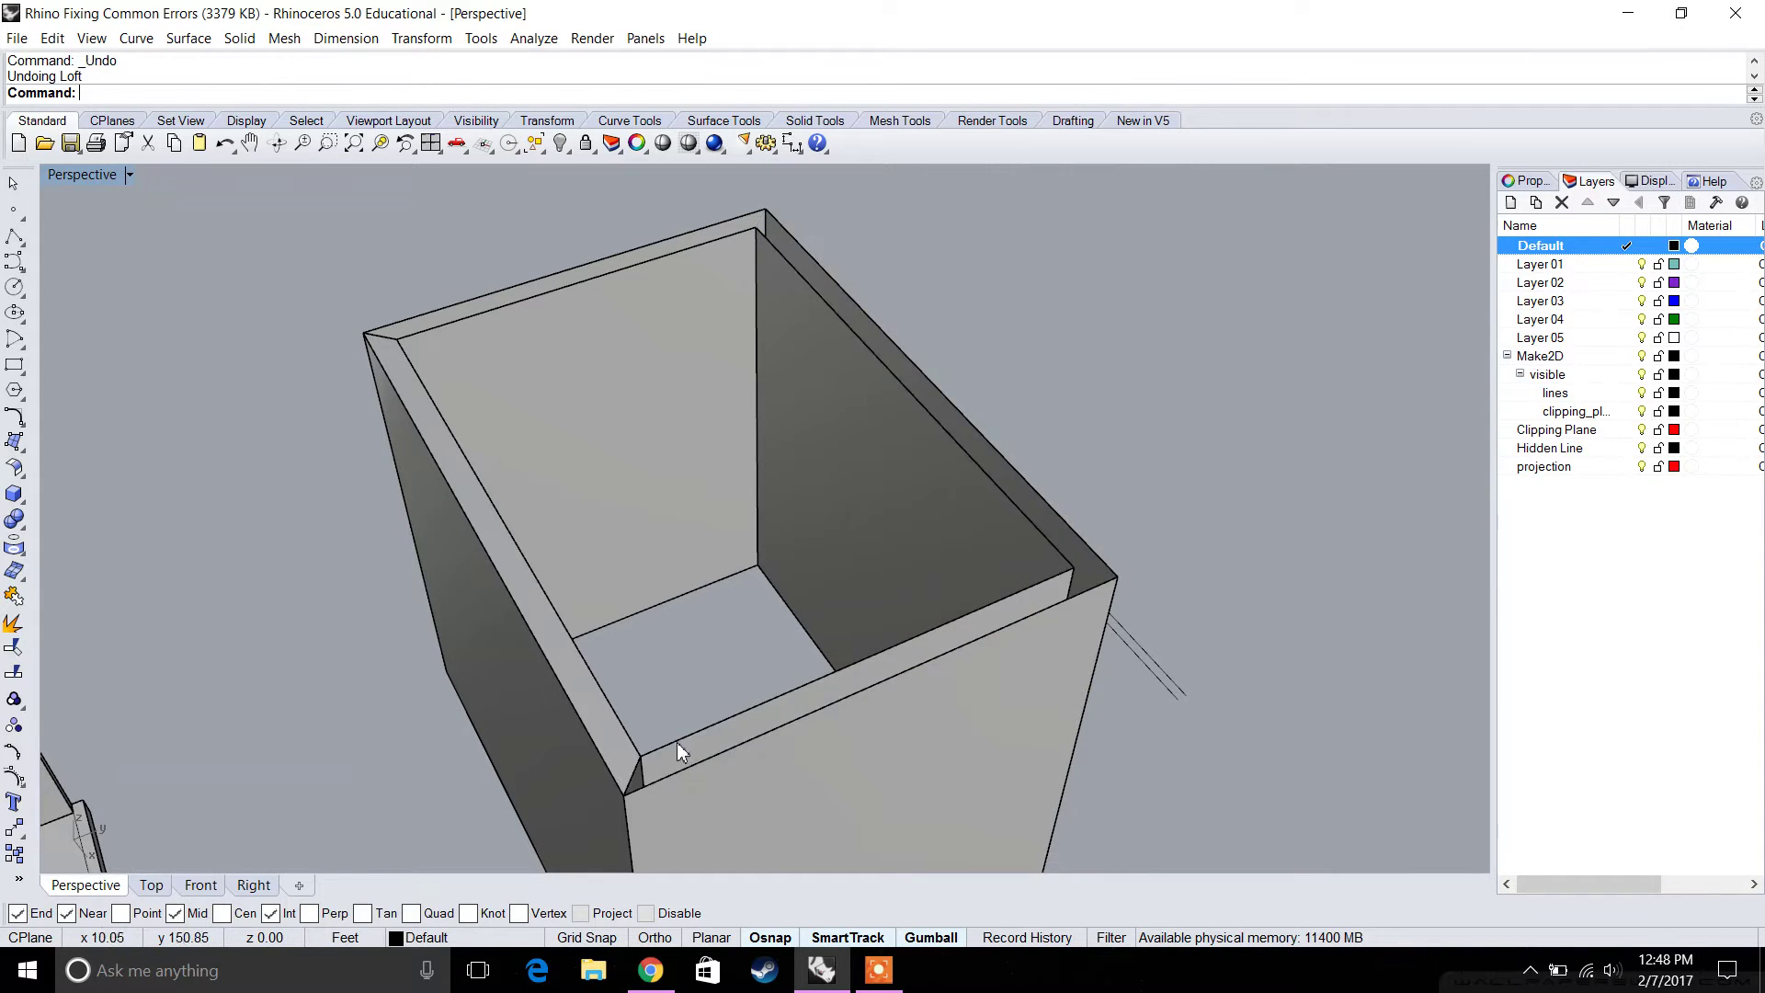
scroll(634, 756, "up", 3)
scroll(662, 750, "down", 2)
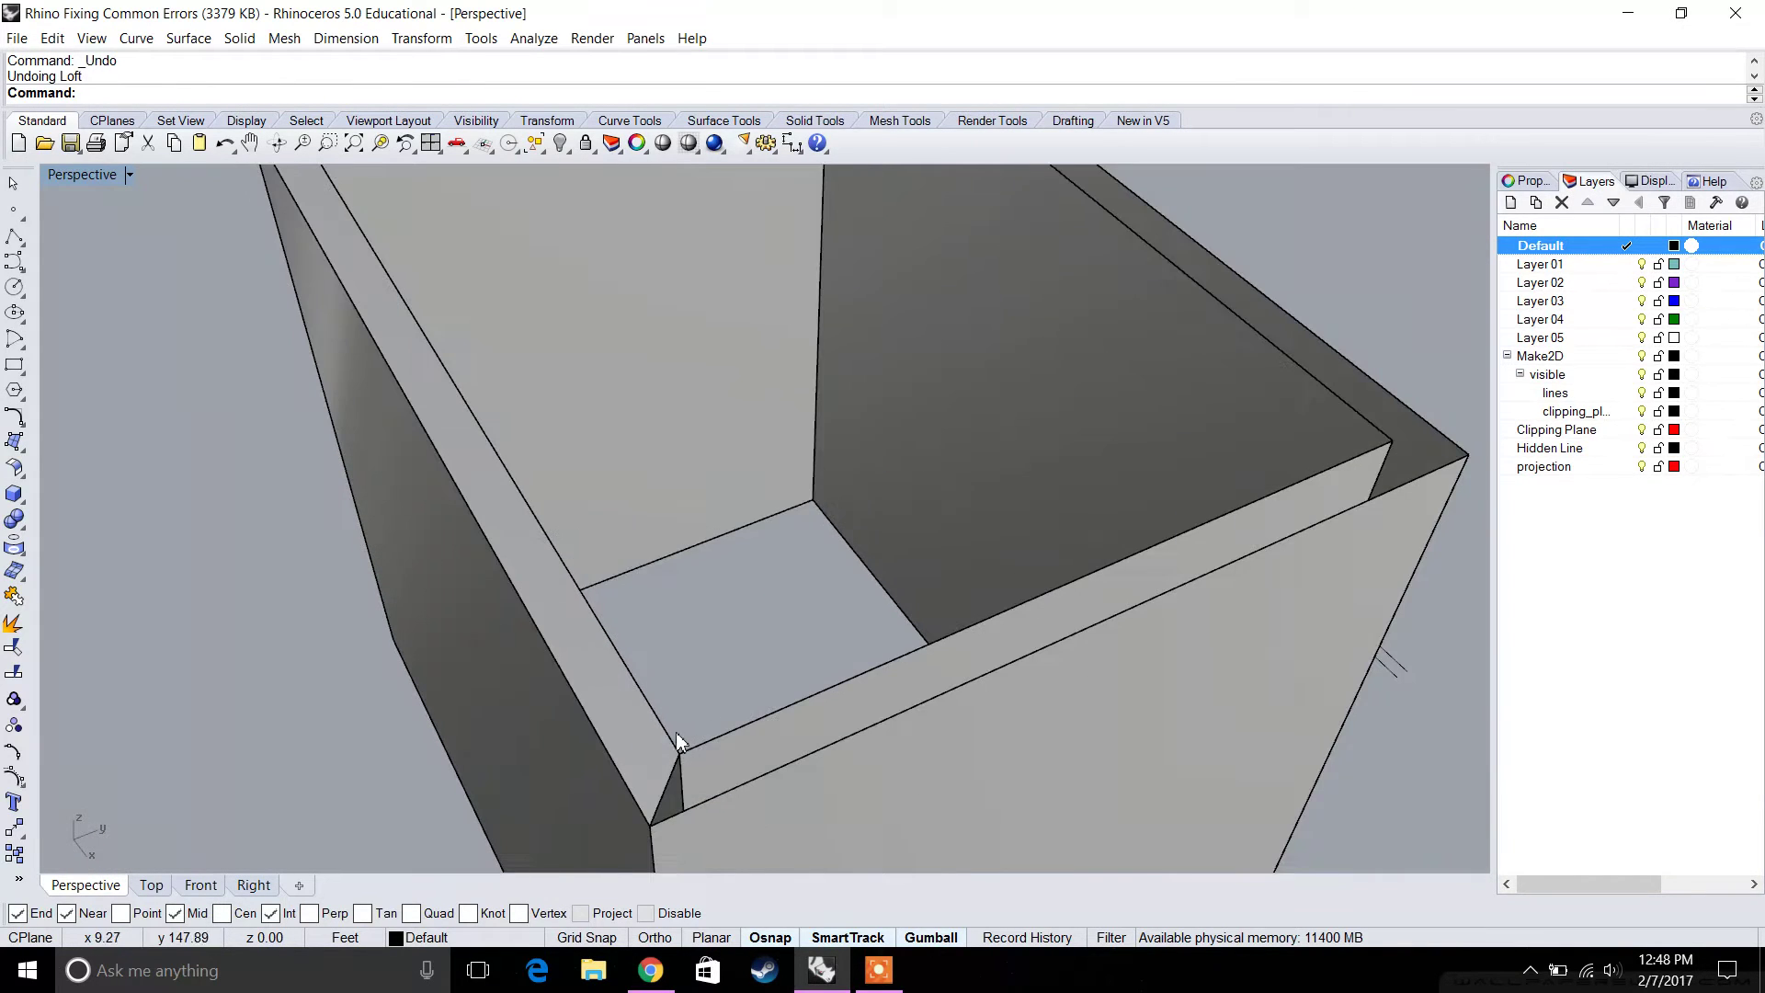
key("ctrl+z")
Cap the top of one long wall with a surface from four corner points on its outer and inner top edges.
scroll(633, 702, "down", 8)
right_click_drag(632, 703, 629, 664)
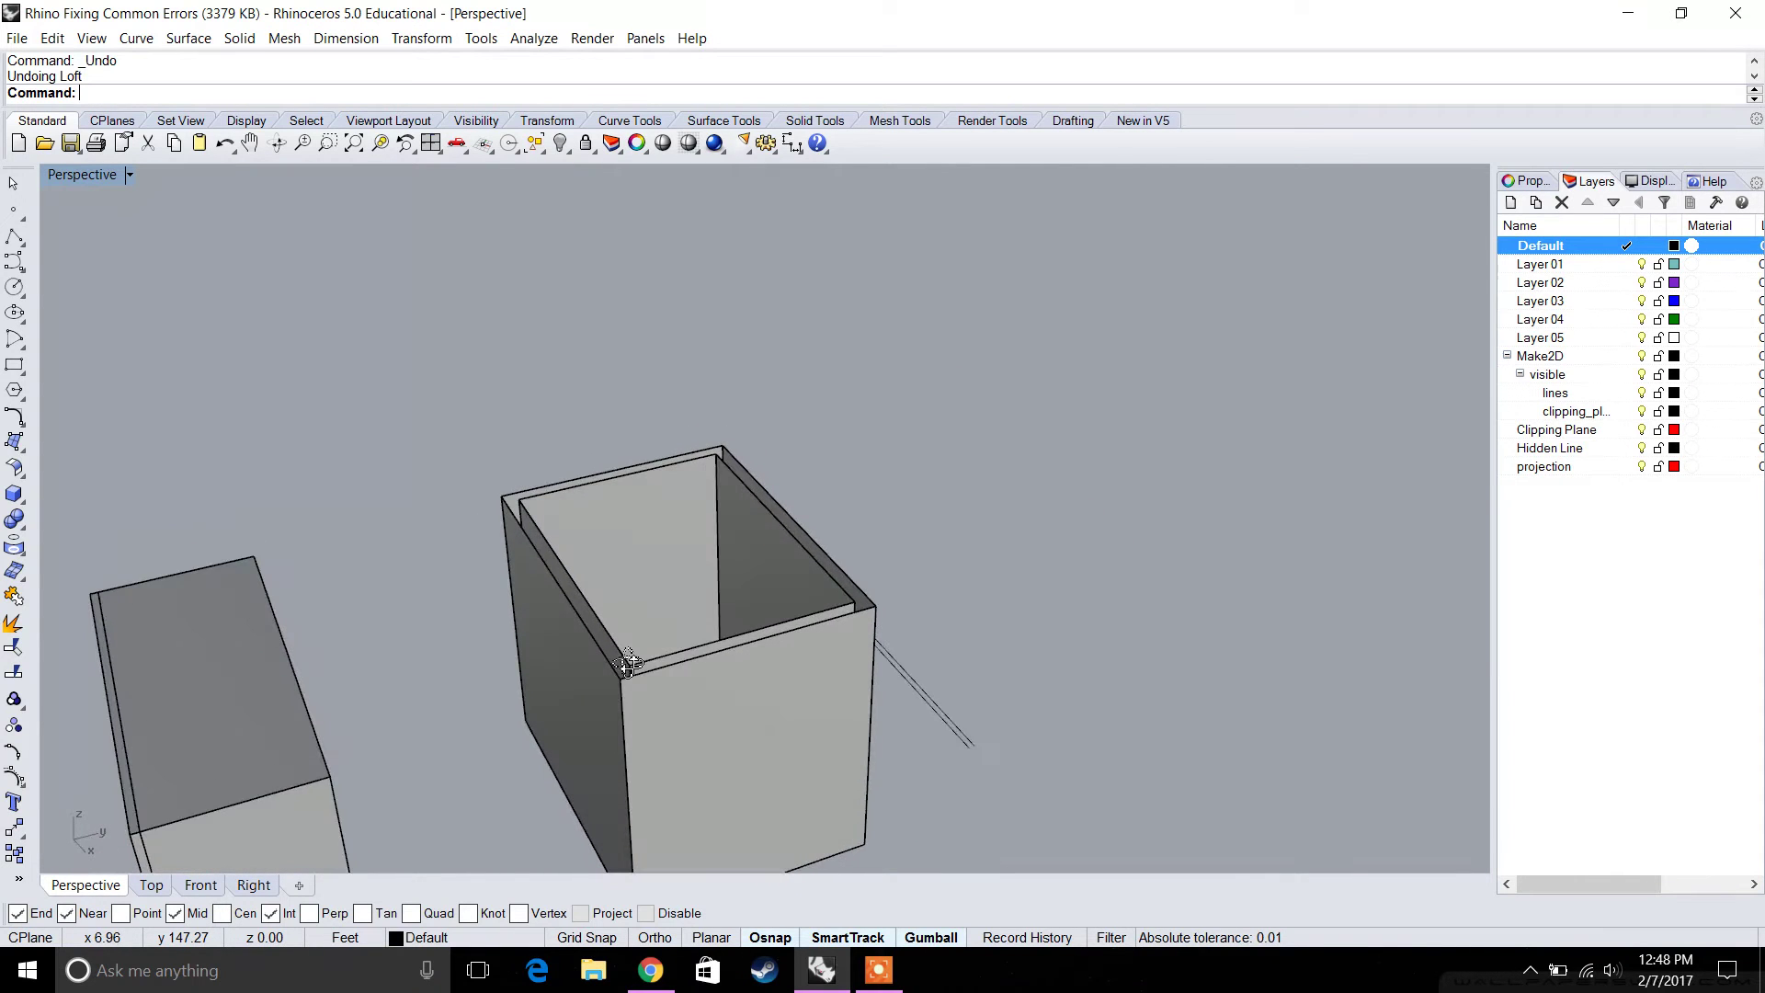
type("1")
scroll(626, 665, "up", 5)
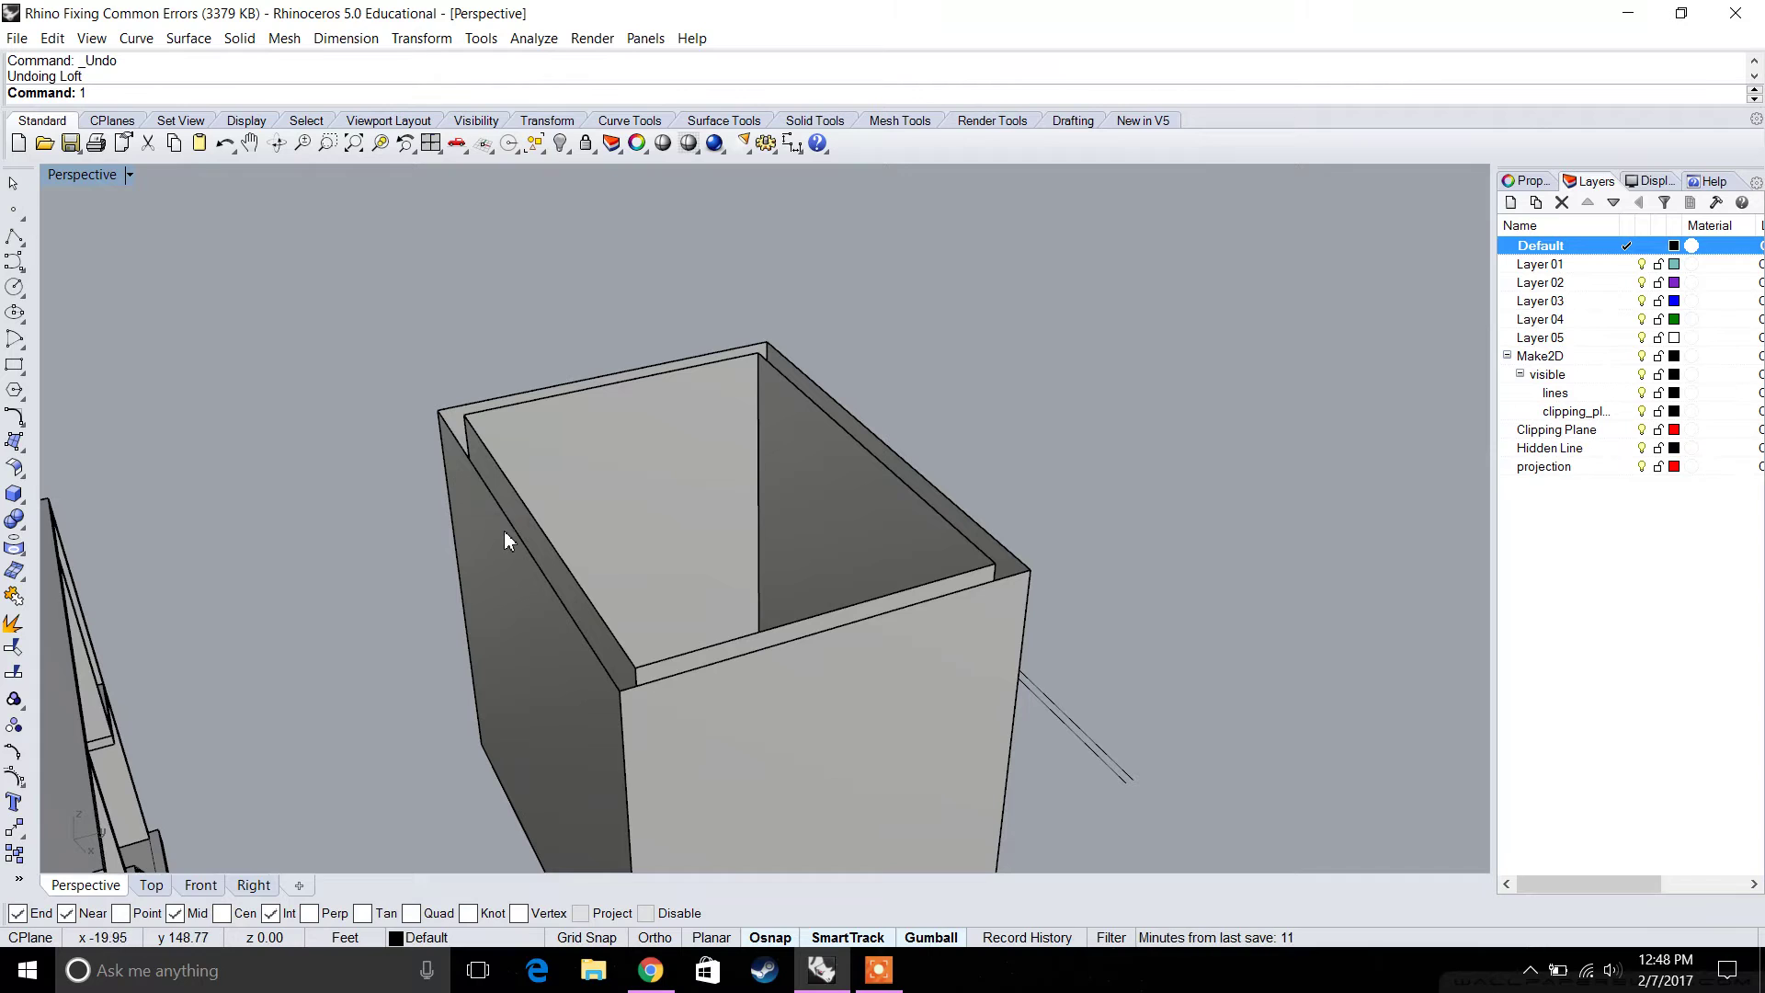
left_click(20, 448)
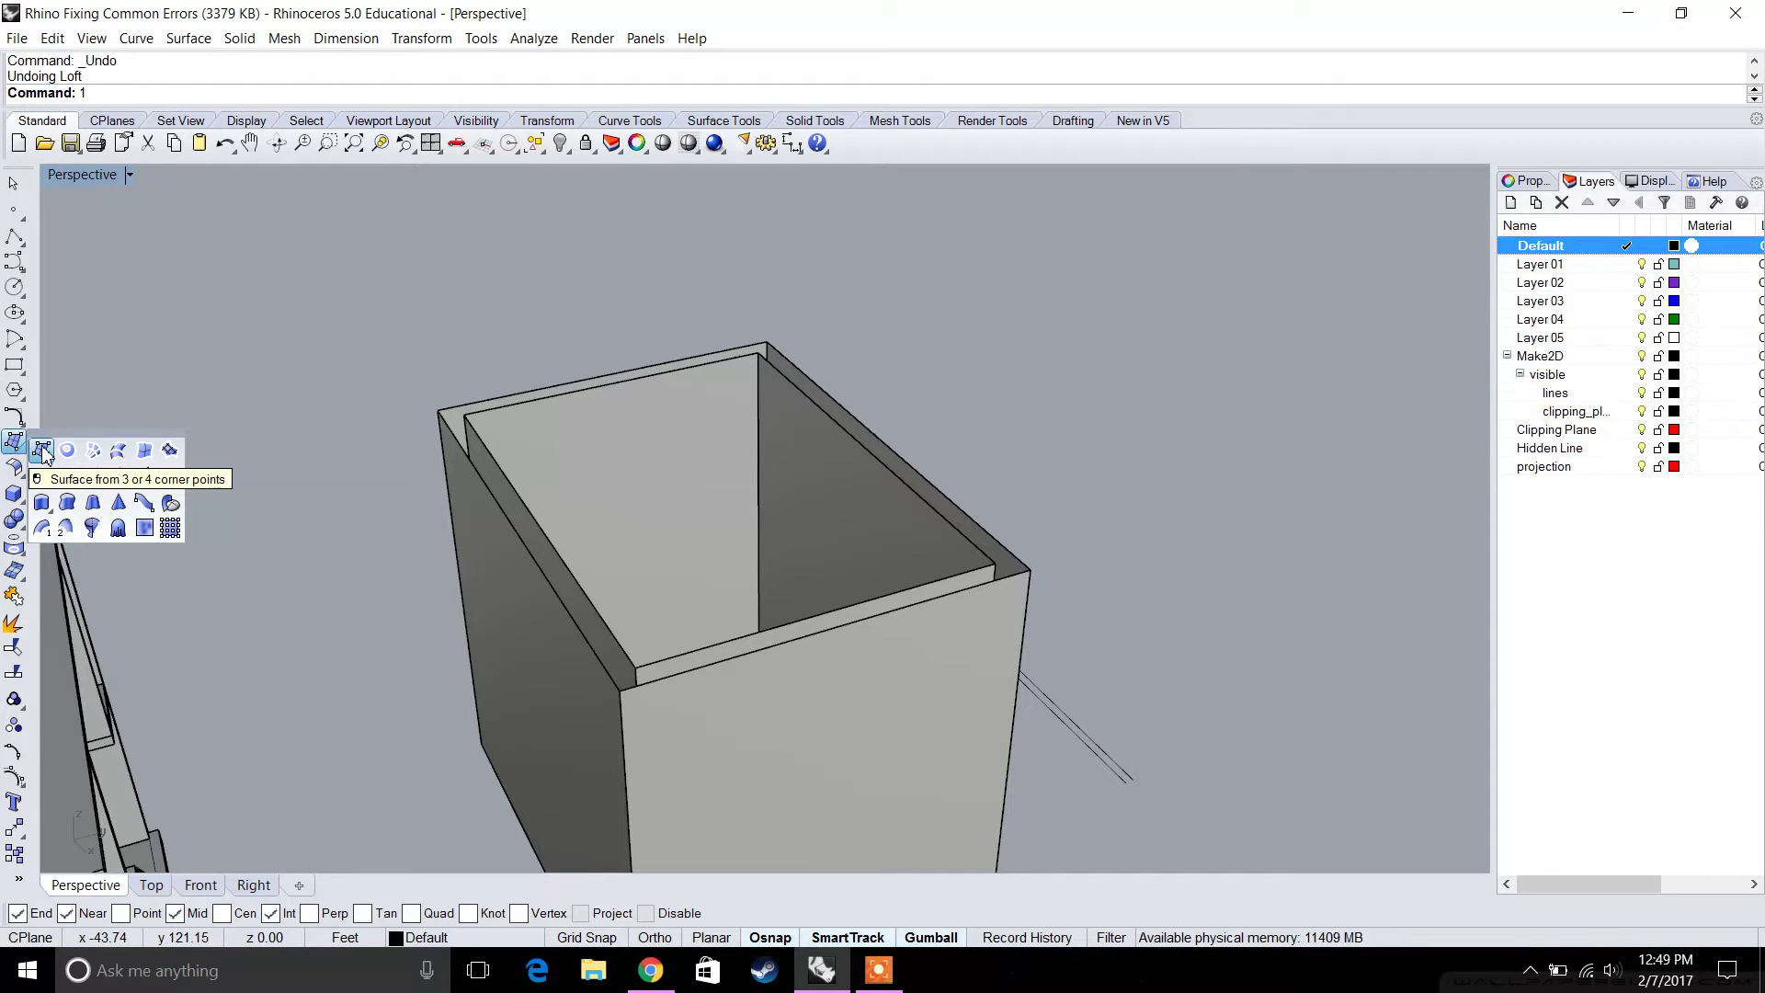
left_click(41, 450)
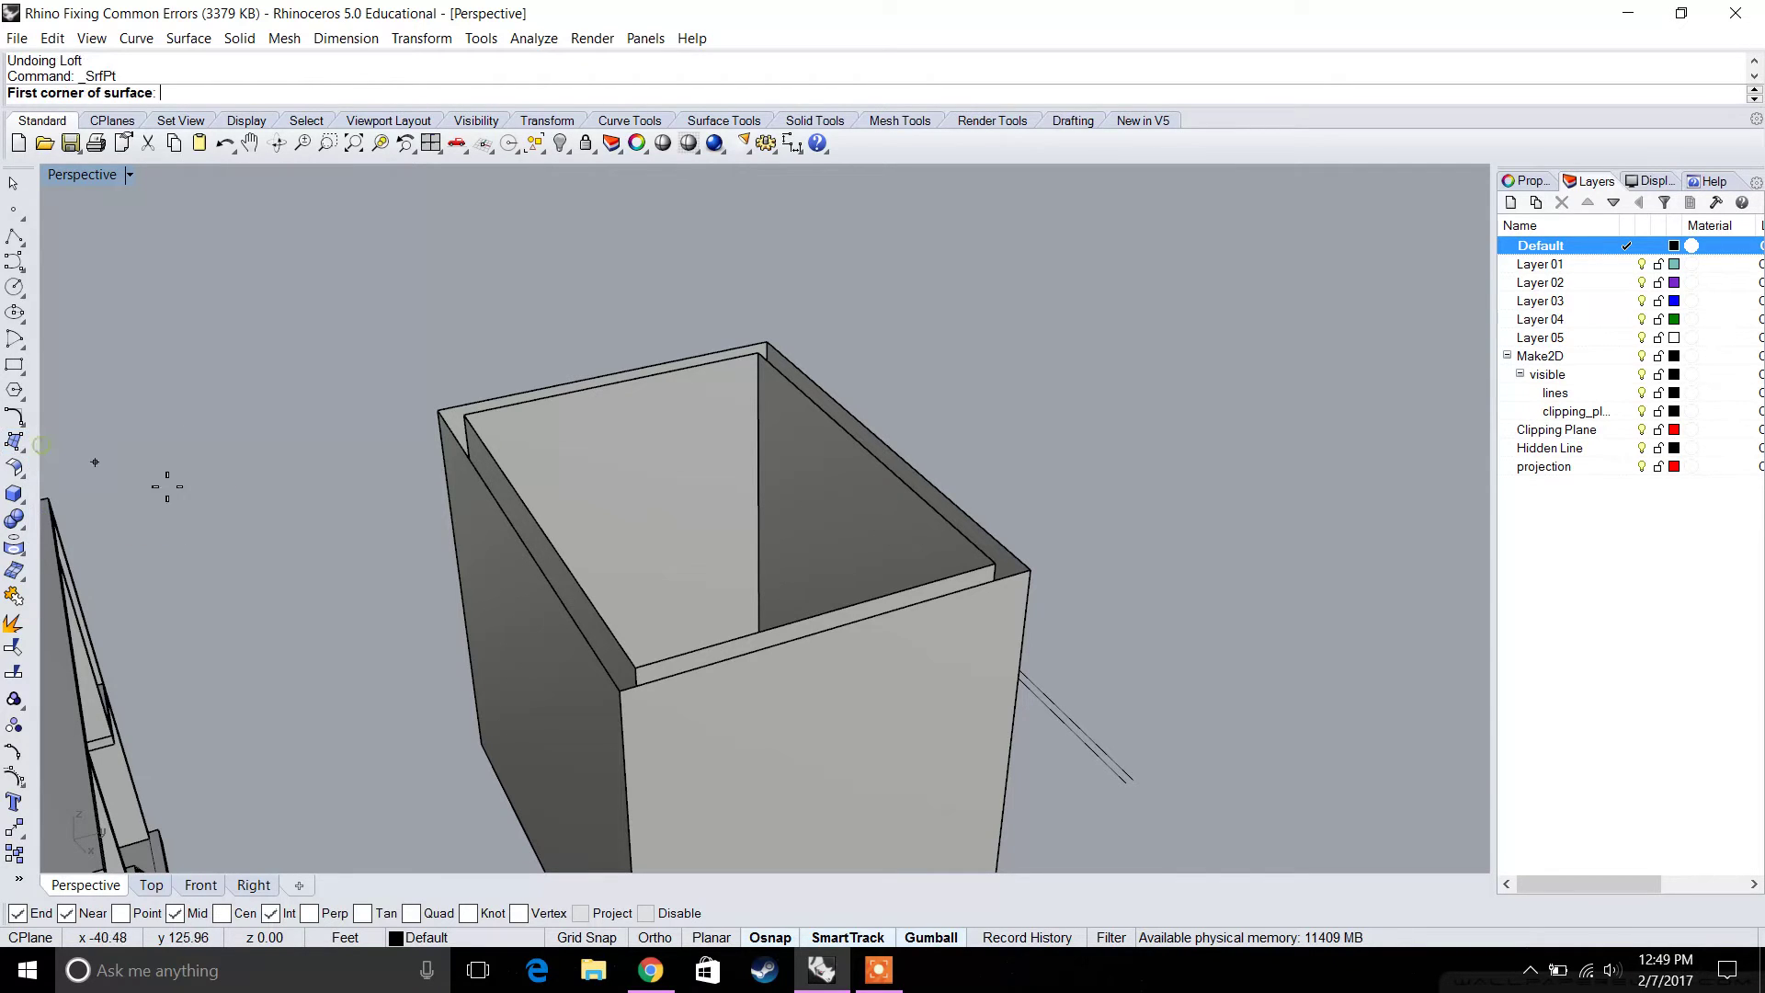
left_click(439, 411)
left_click(463, 414)
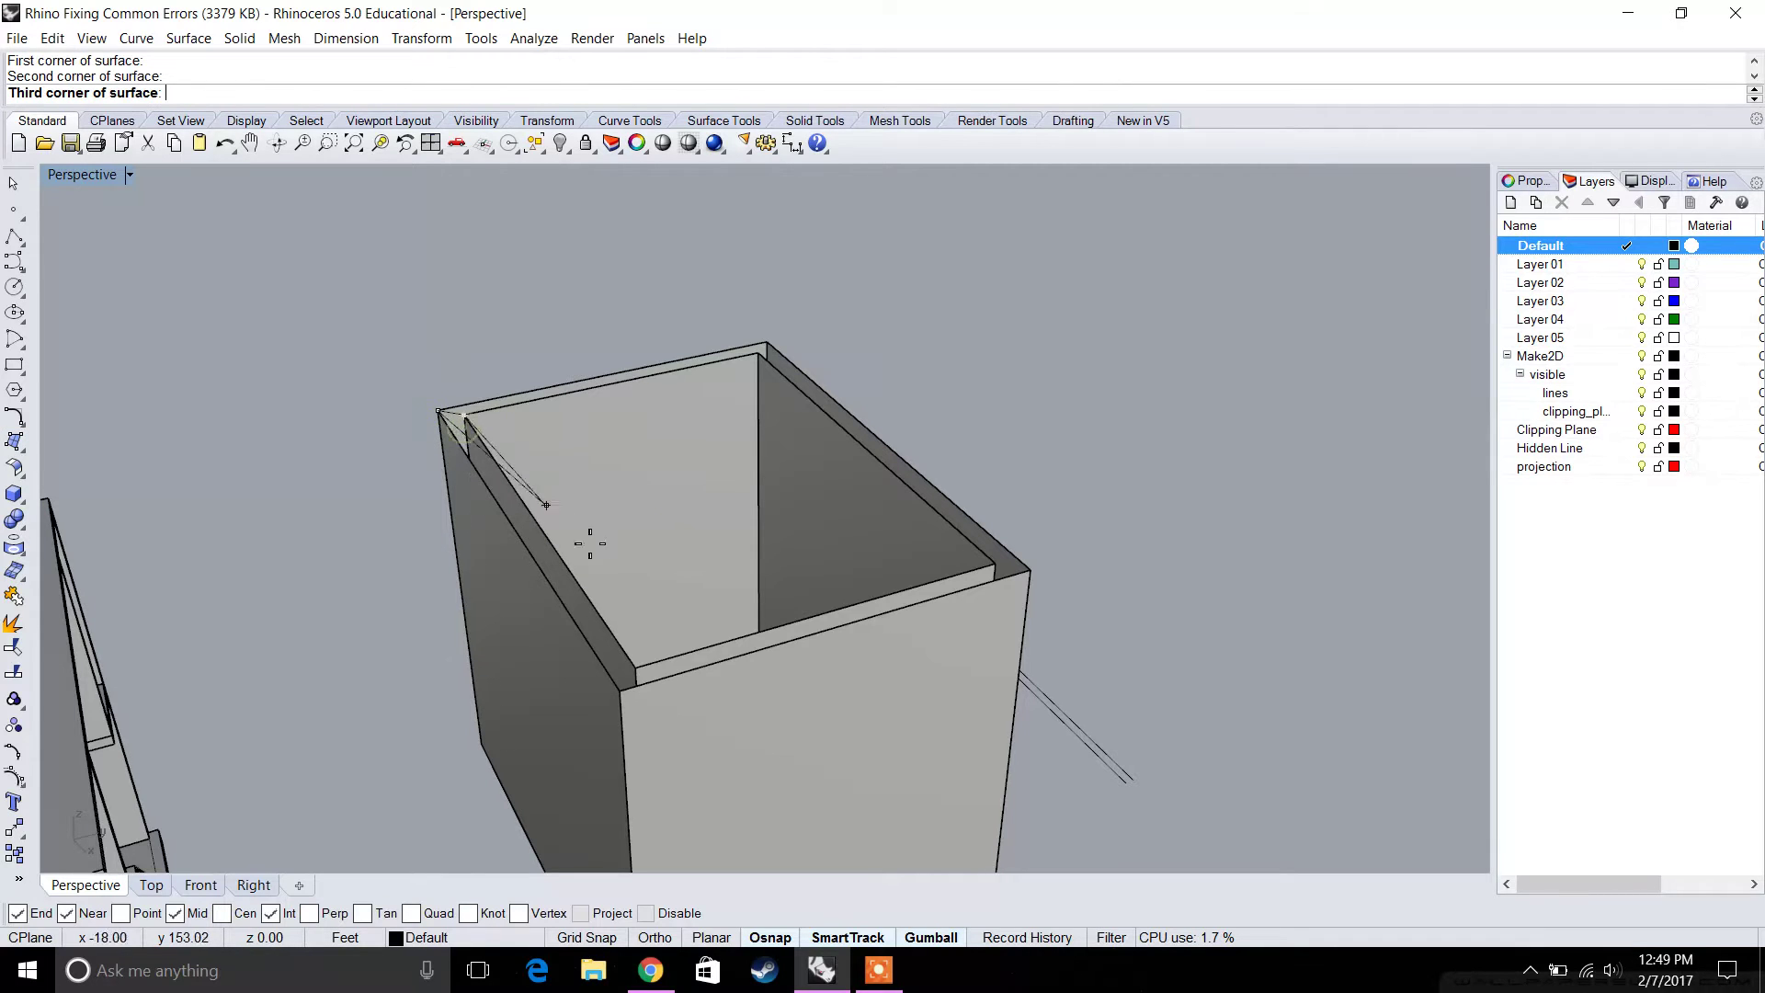
left_click(646, 659)
left_click(622, 685)
Cap the top of the adjoining short wall with a surface from four corner points on its inner and outer top edges.
key("Return")
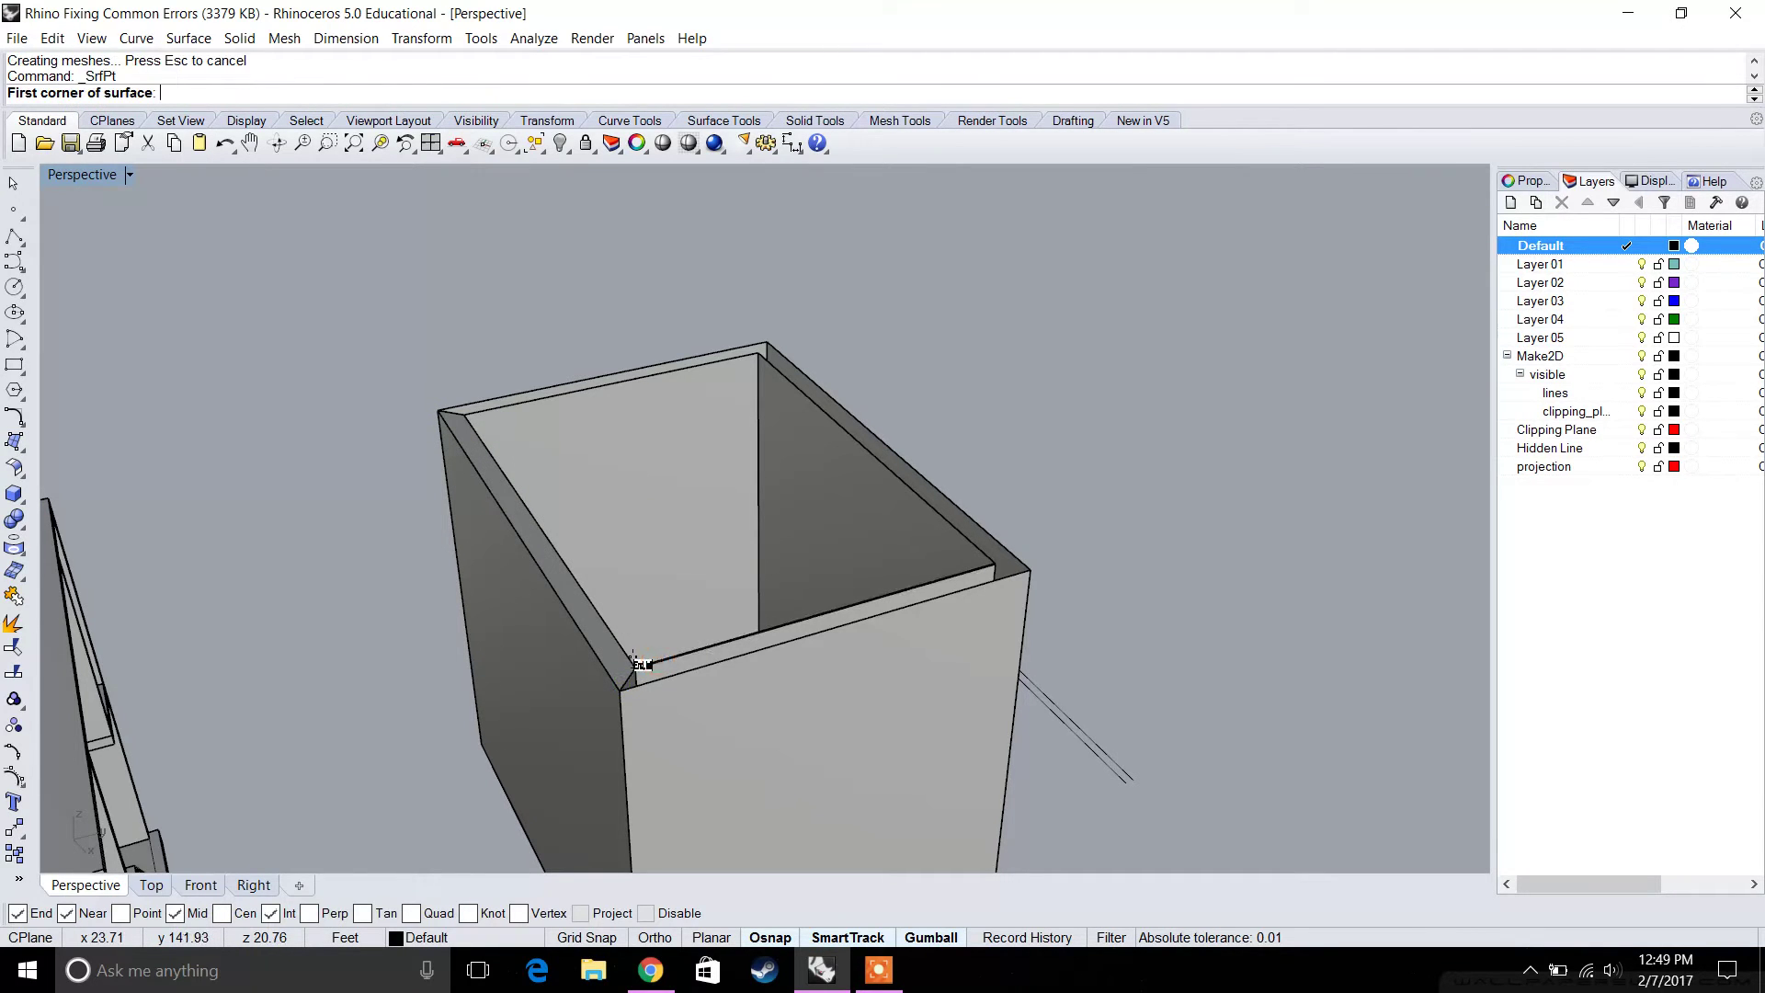
left_click(635, 667)
left_click(623, 687)
left_click(1029, 572)
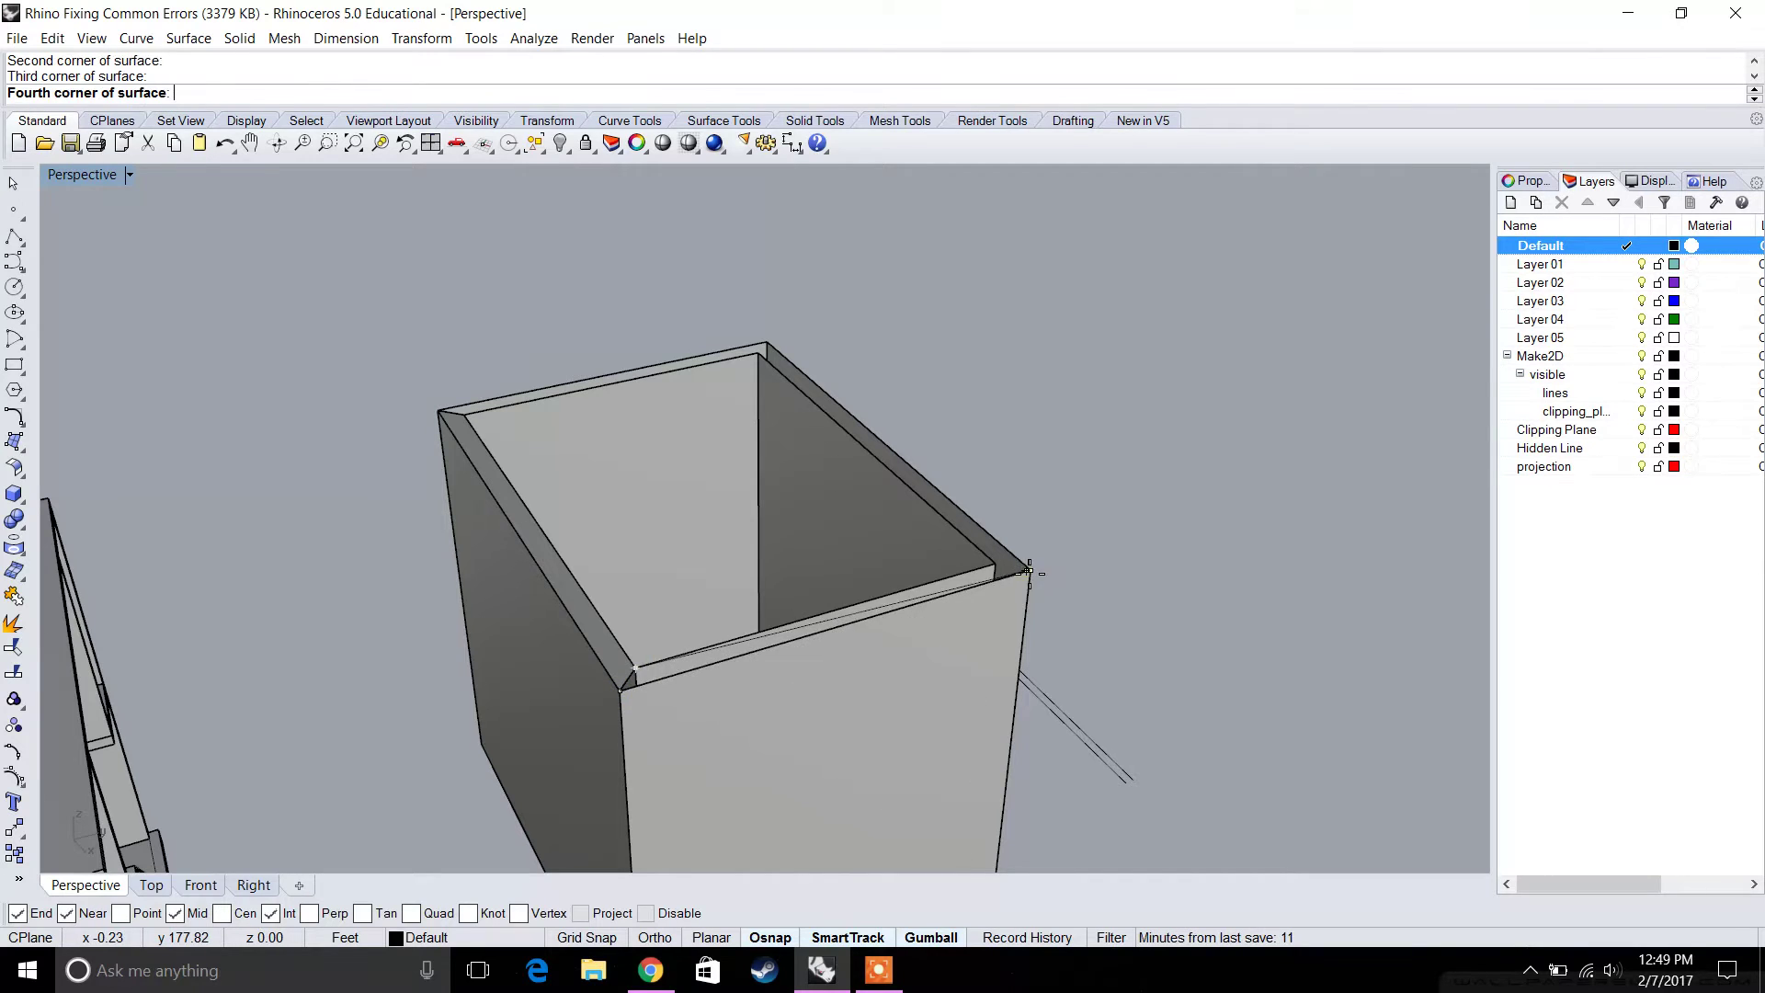
left_click(996, 565)
right_click_drag(996, 565, 990, 589)
Cap the top of the opposite long wall with a four-corner-point surface between its outer and inner top corners.
key("Return")
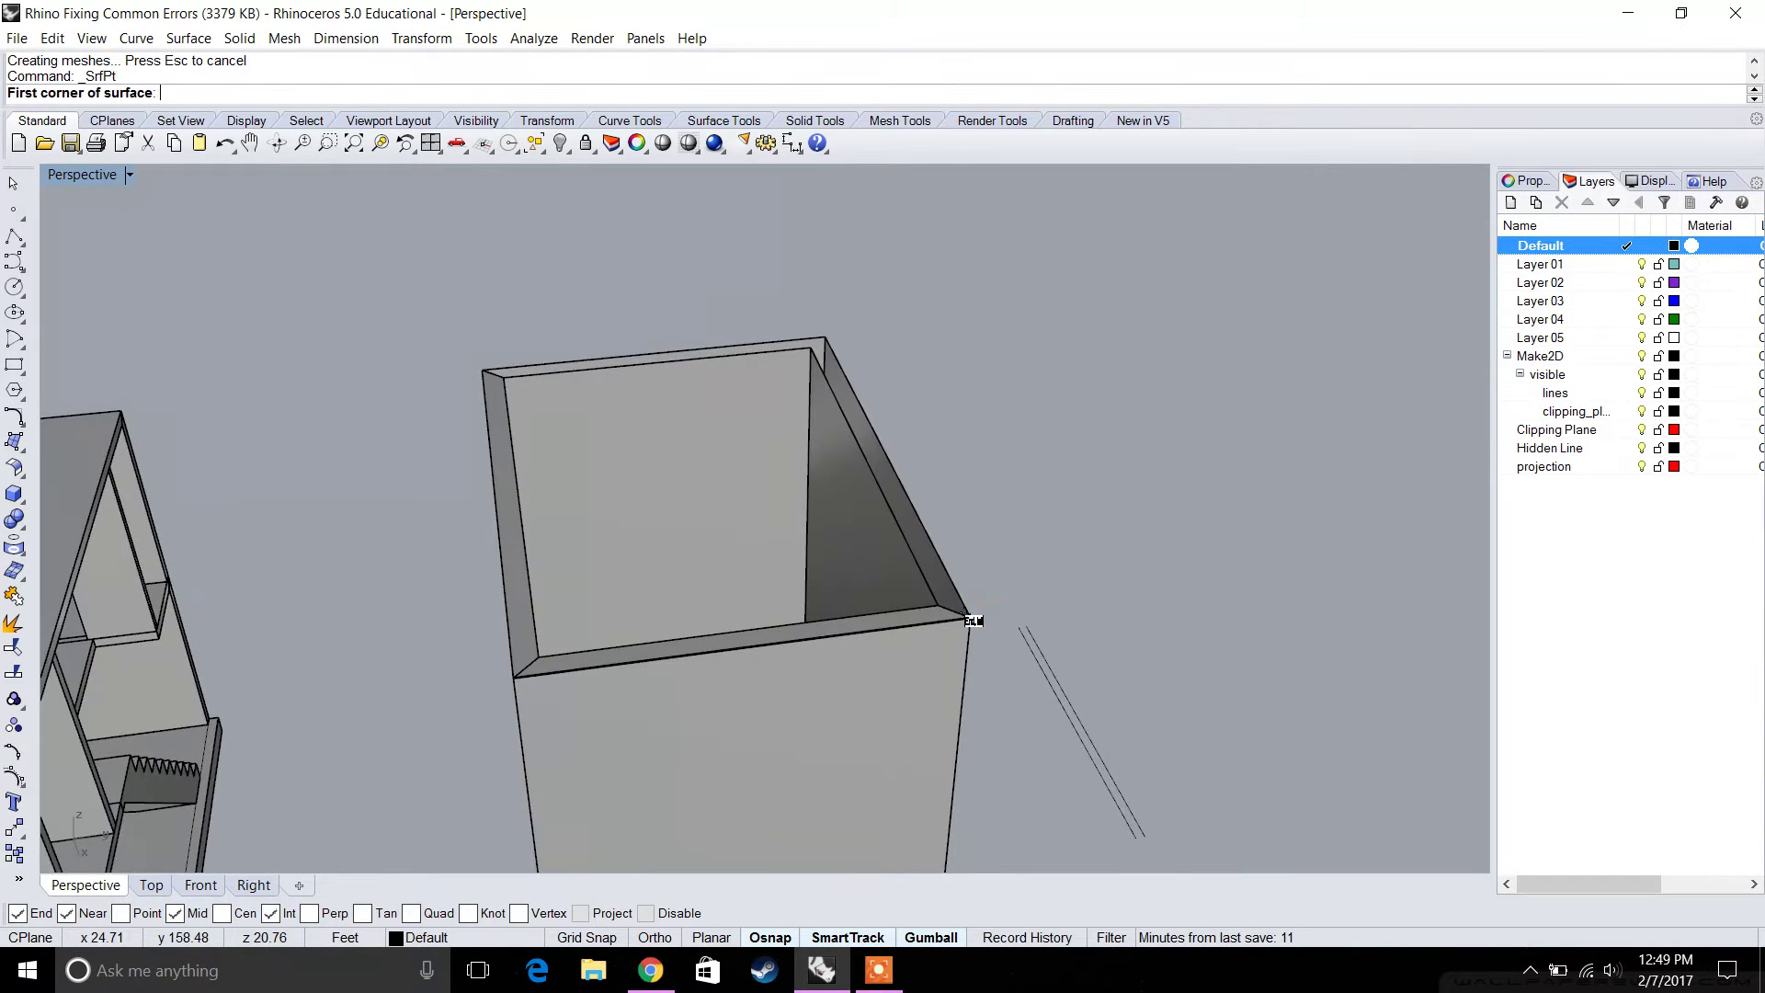
left_click(972, 620)
left_click(938, 606)
left_click(814, 351)
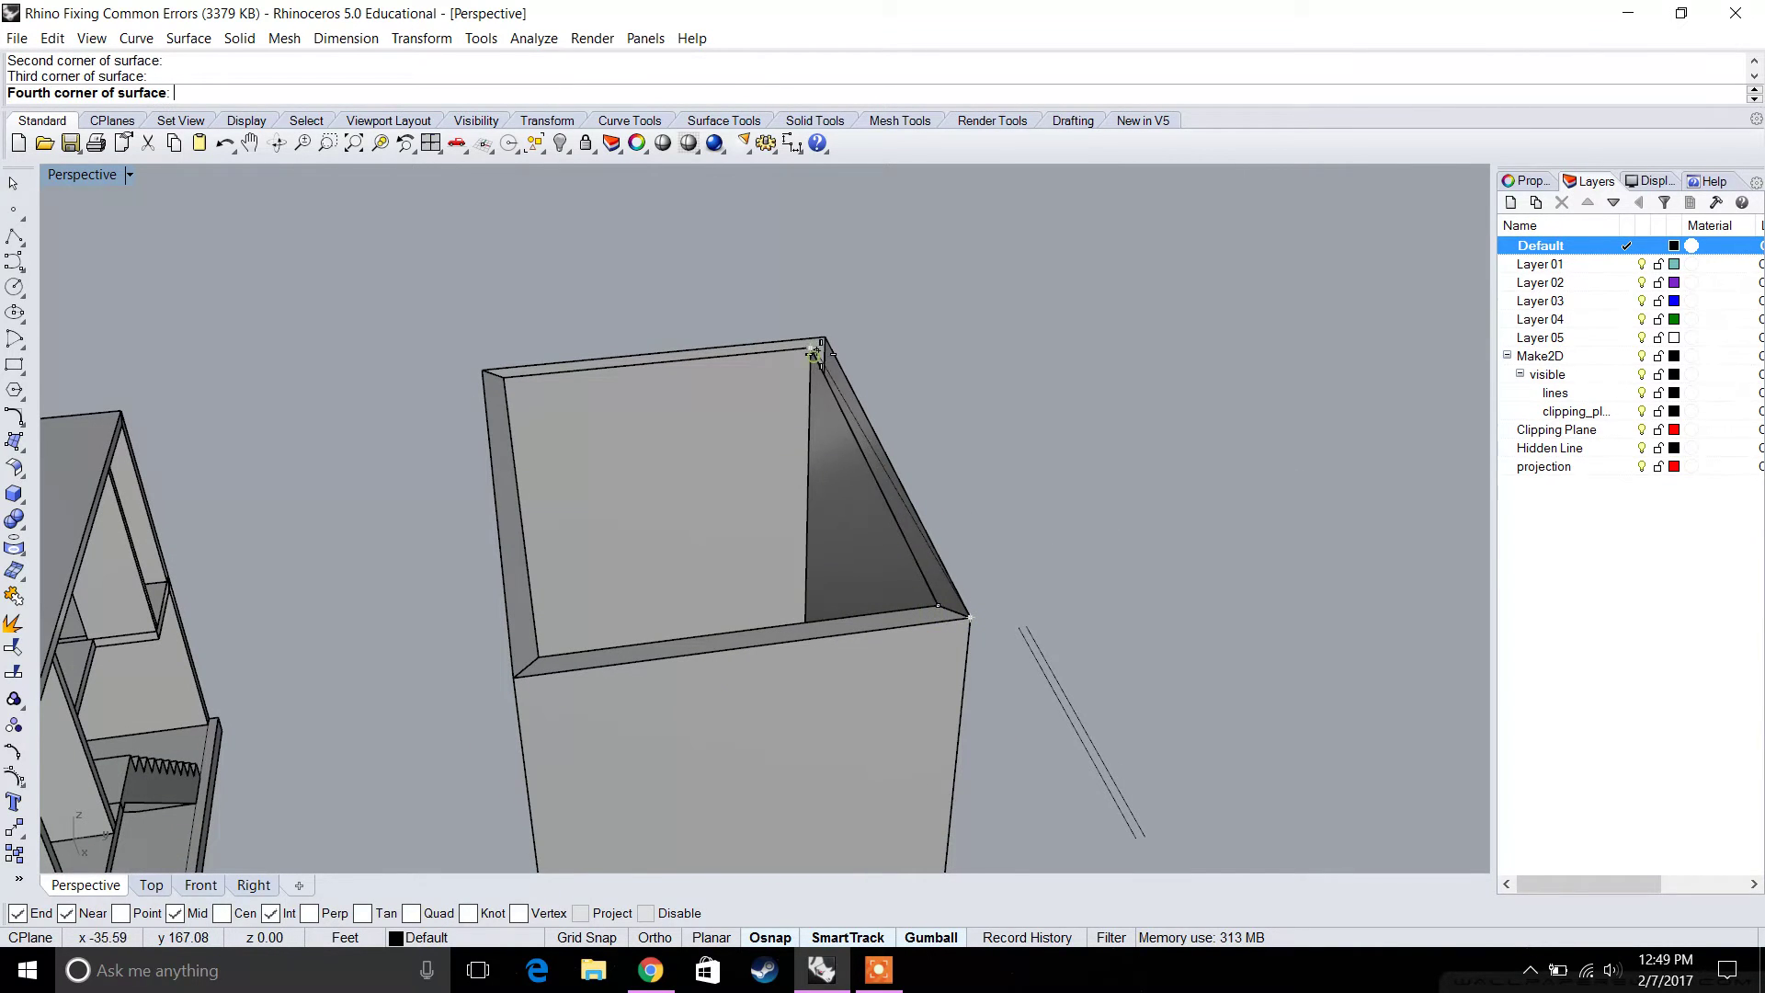
left_click(824, 342)
right_click_drag(926, 441, 963, 443)
Undo the three corner-point surfaces along the top of the walls.
key("ctrl+z")
key("ctrl+z")
key("ctrl+z")
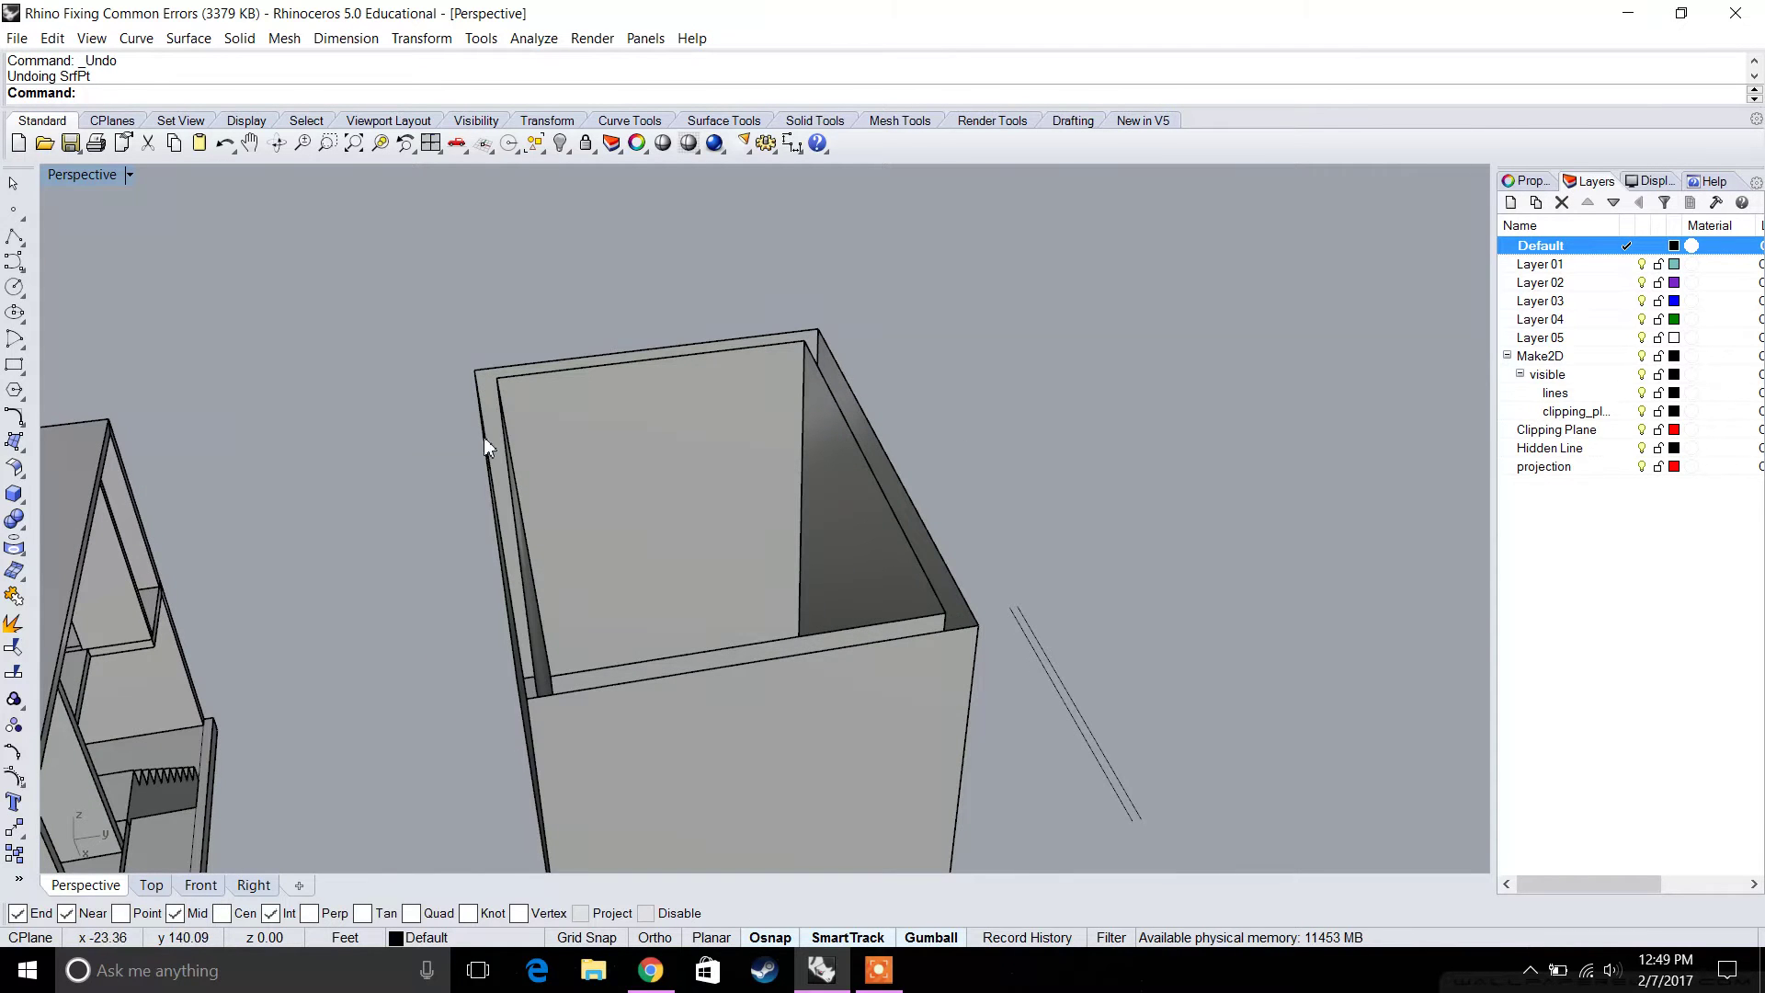
mouse_move(662, 533)
right_mouse_down()
mouse_move(648, 607)
mouse_move(662, 533)
mouse_move(631, 517)
mouse_move(611, 591)
mouse_move(741, 582)
mouse_move(679, 518)
right_mouse_up()
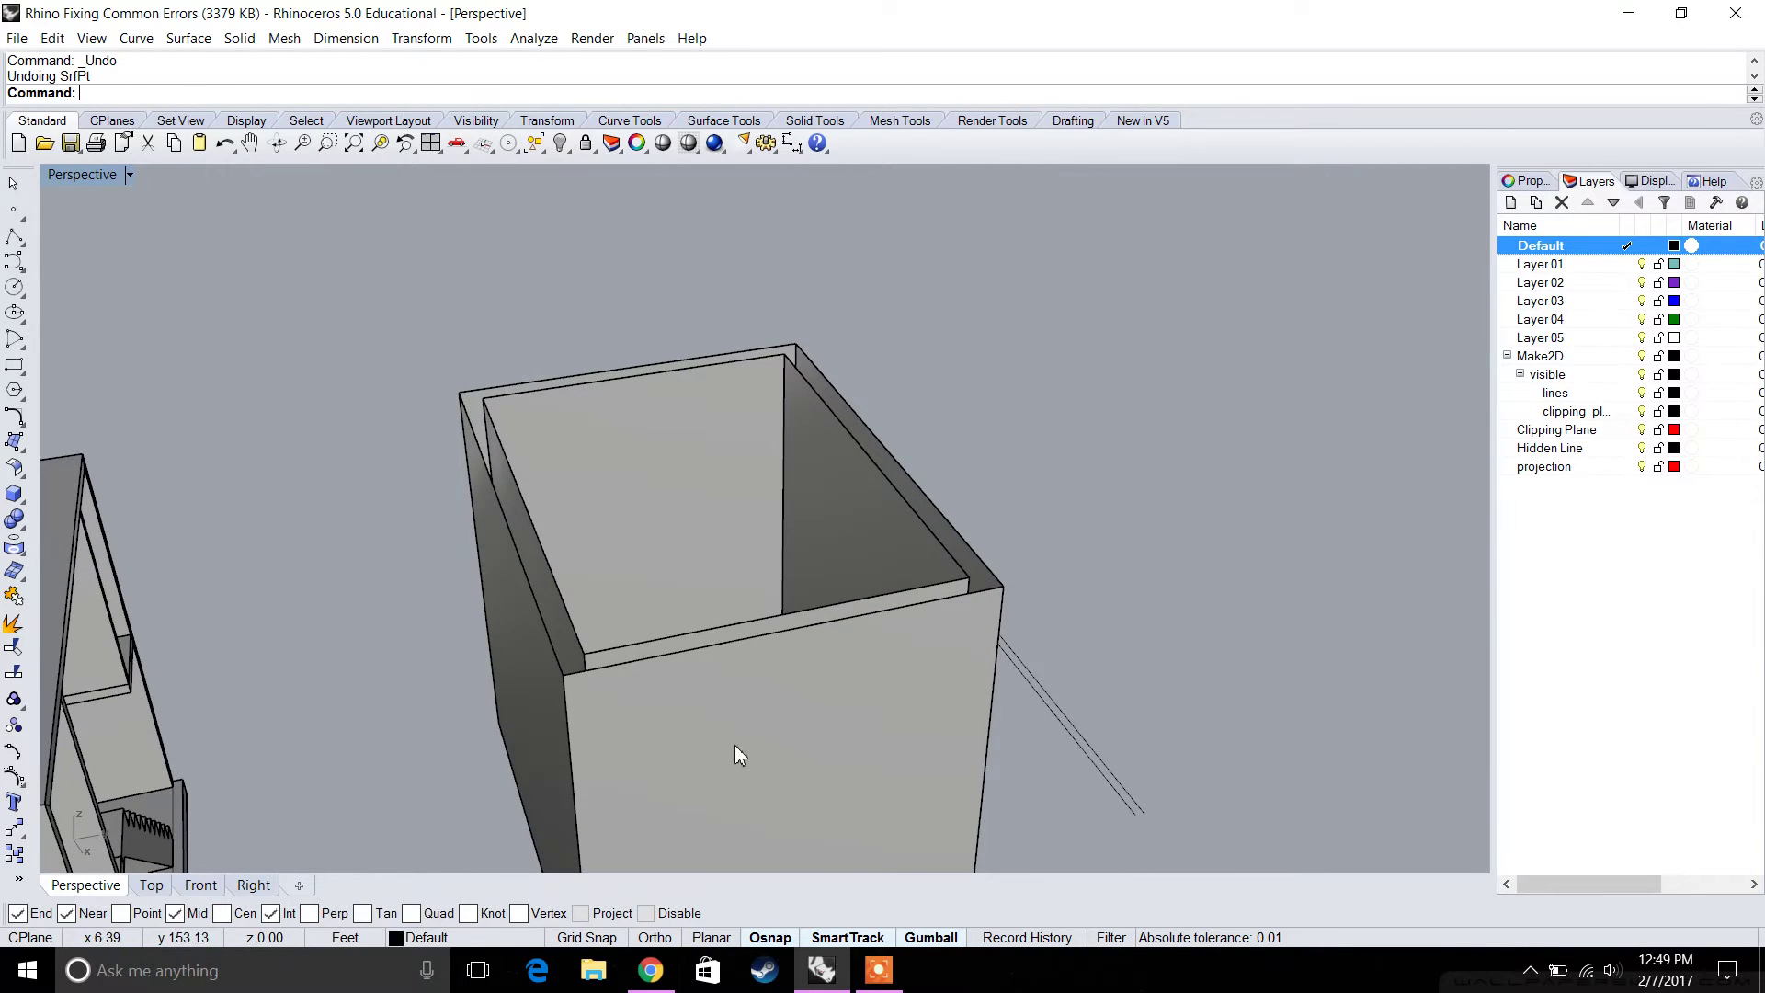
left_click(774, 726)
key("Escape")
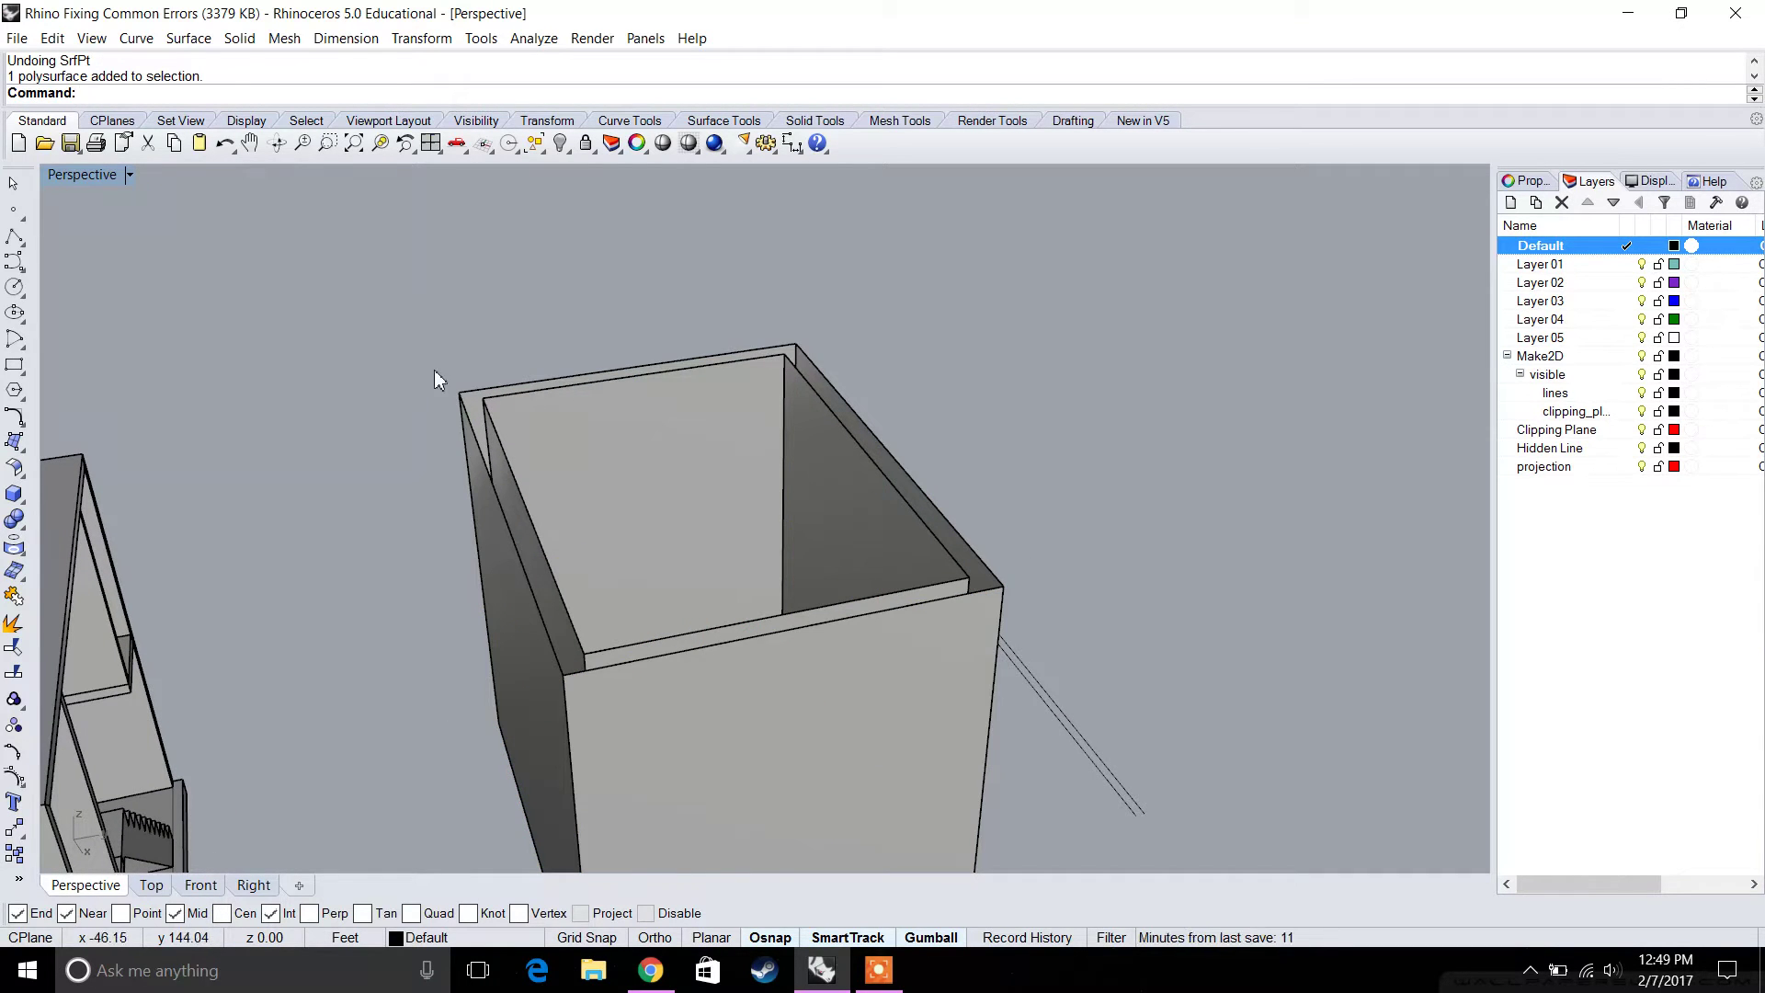
Delete the two extruded wall polysurfaces of the box, keeping the flat rectangular frame at the base.
right_click_drag(505, 425, 823, 571)
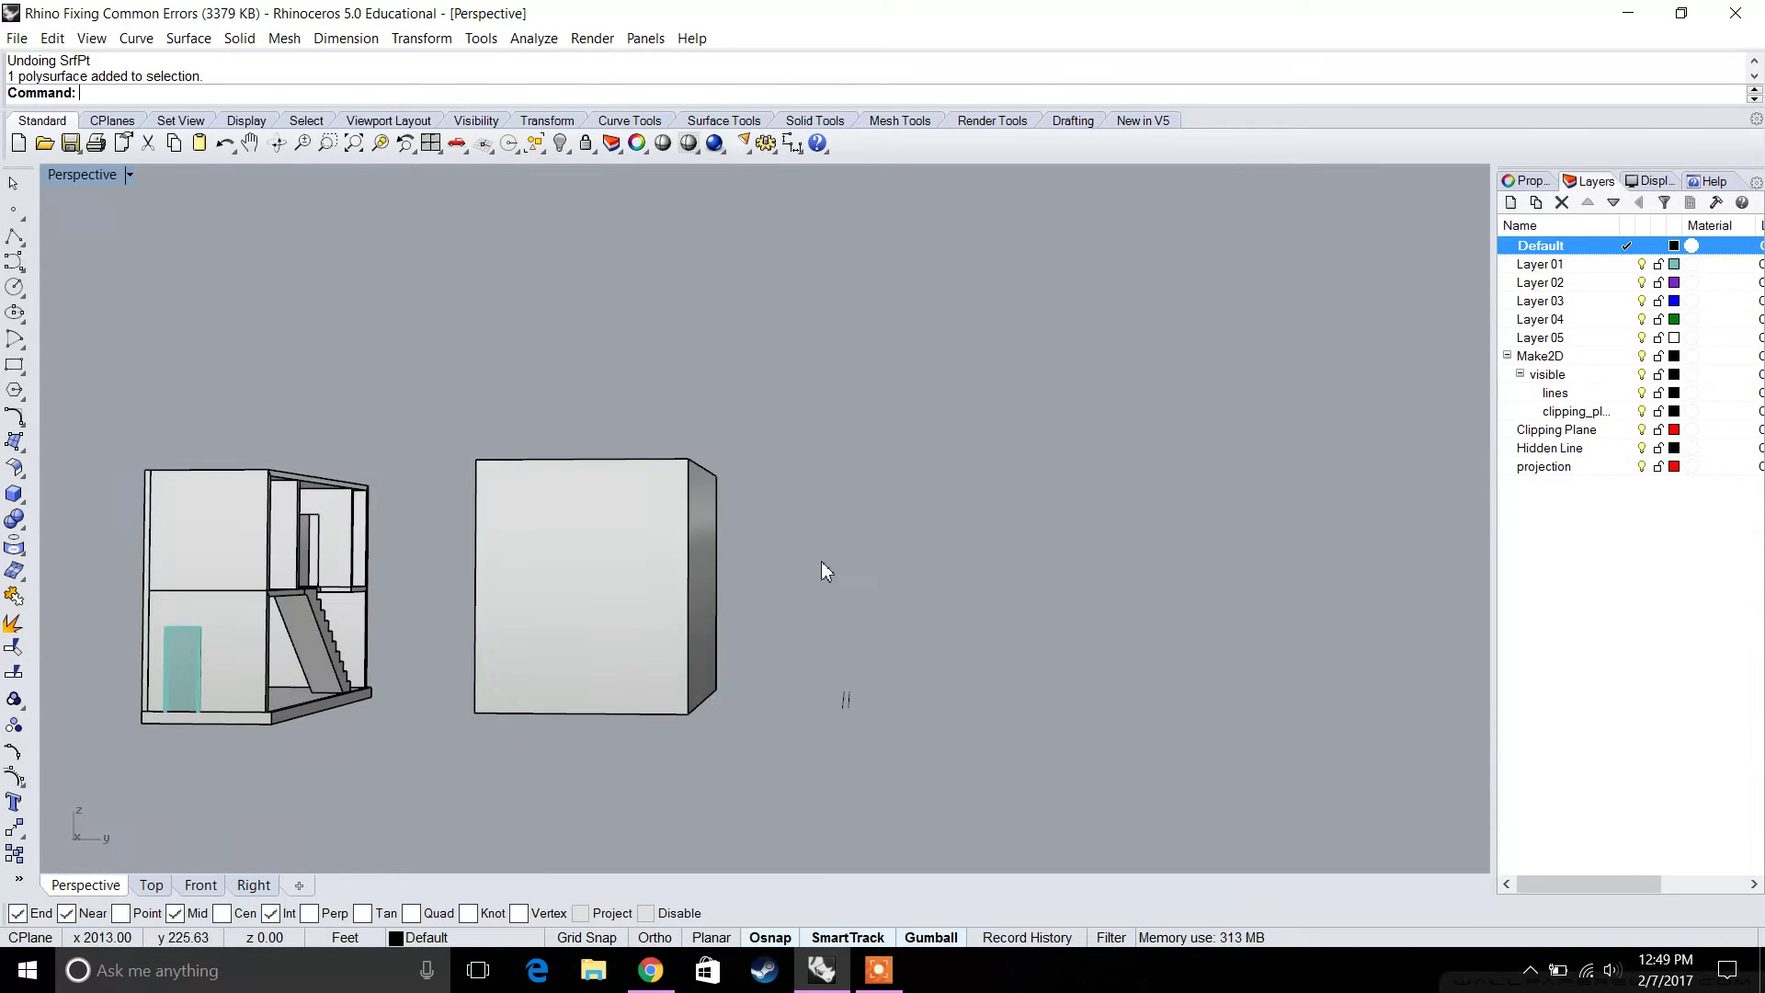
left_click_drag(449, 420, 446, 419)
right_click_drag(734, 434, 767, 516)
key("Delete")
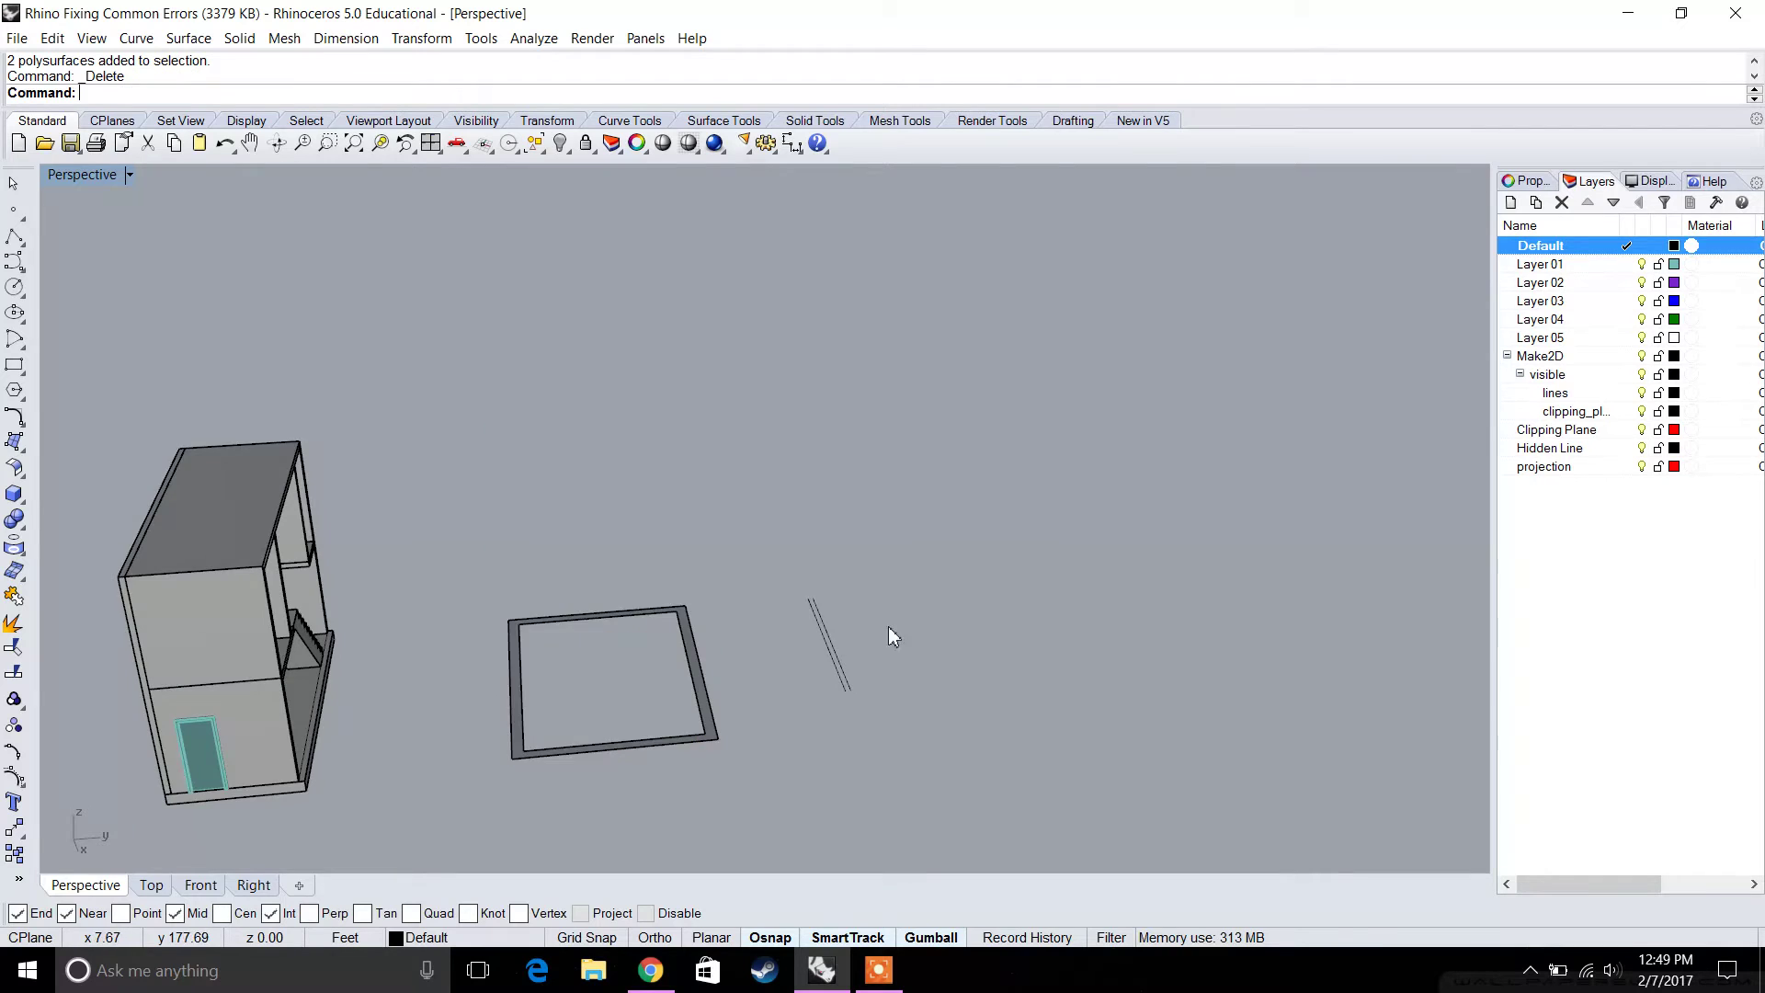
Try to build a planar surface with PlanarSrf from the two separate parallel lines beside the rectangular frame.
scroll(831, 661, "up", 6)
right_click_drag(830, 660, 902, 625)
scroll(897, 623, "down", 2)
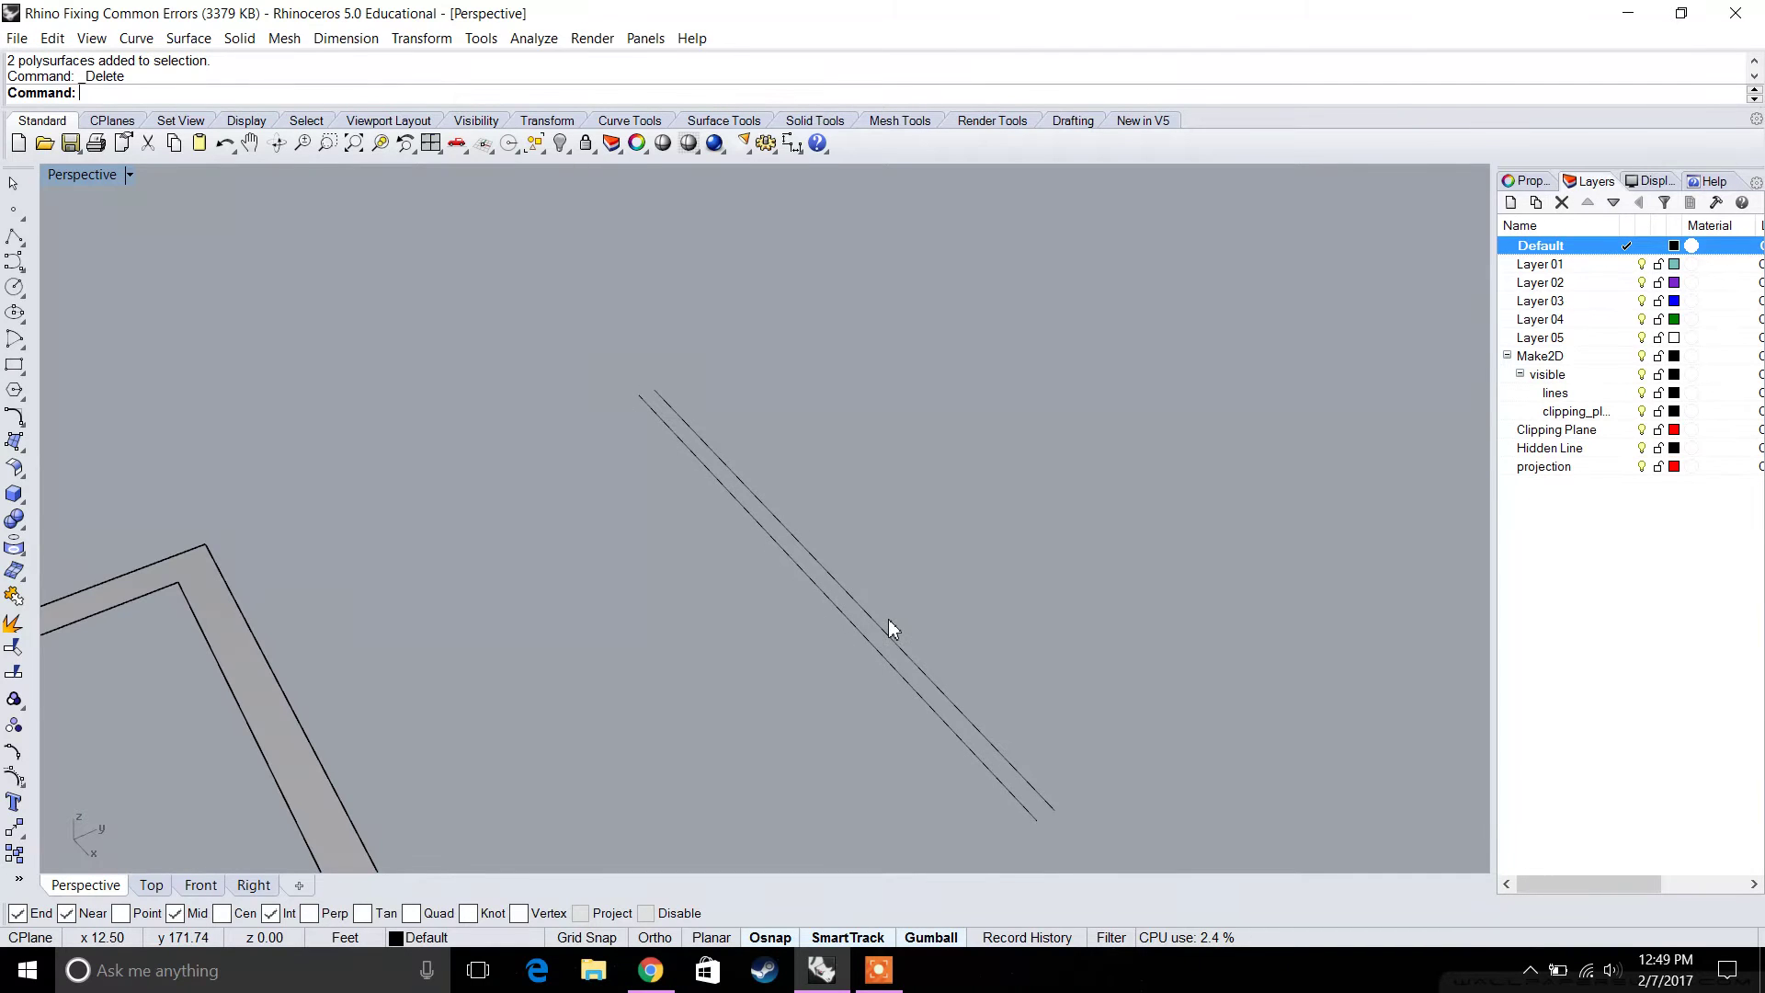
right_click_drag(881, 619, 724, 599)
right_click_drag(610, 608, 676, 566)
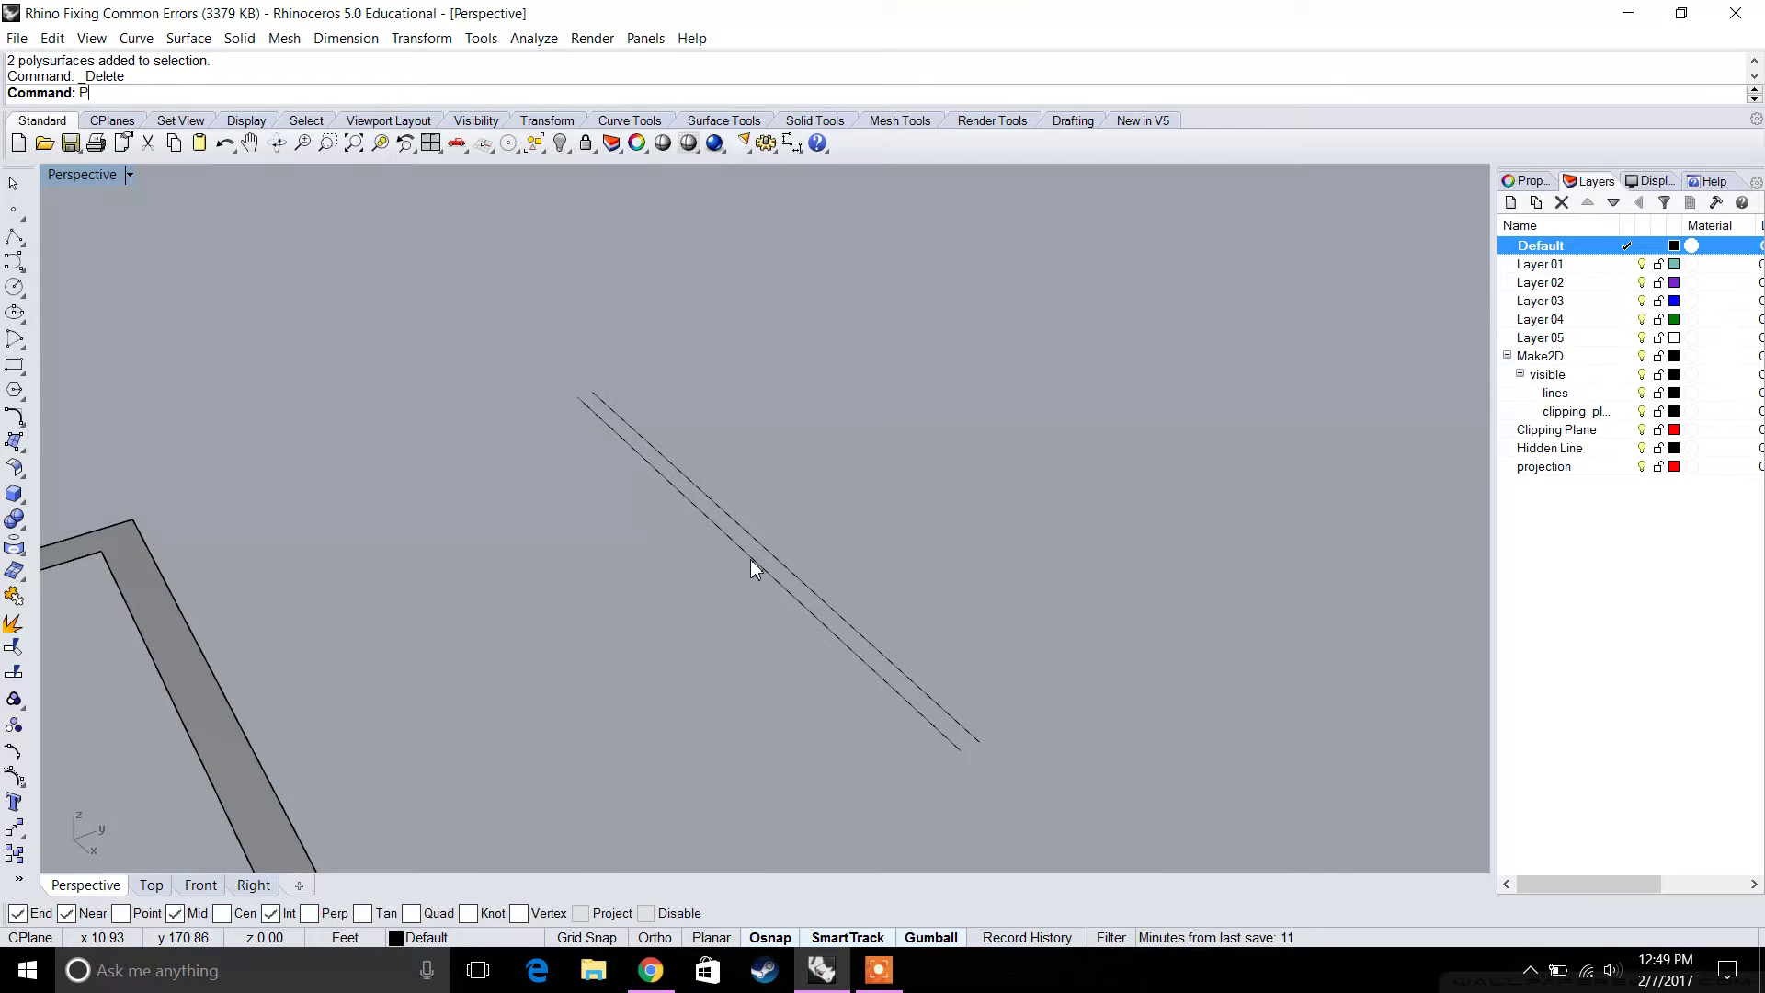
type("lanarSrf")
key("Return")
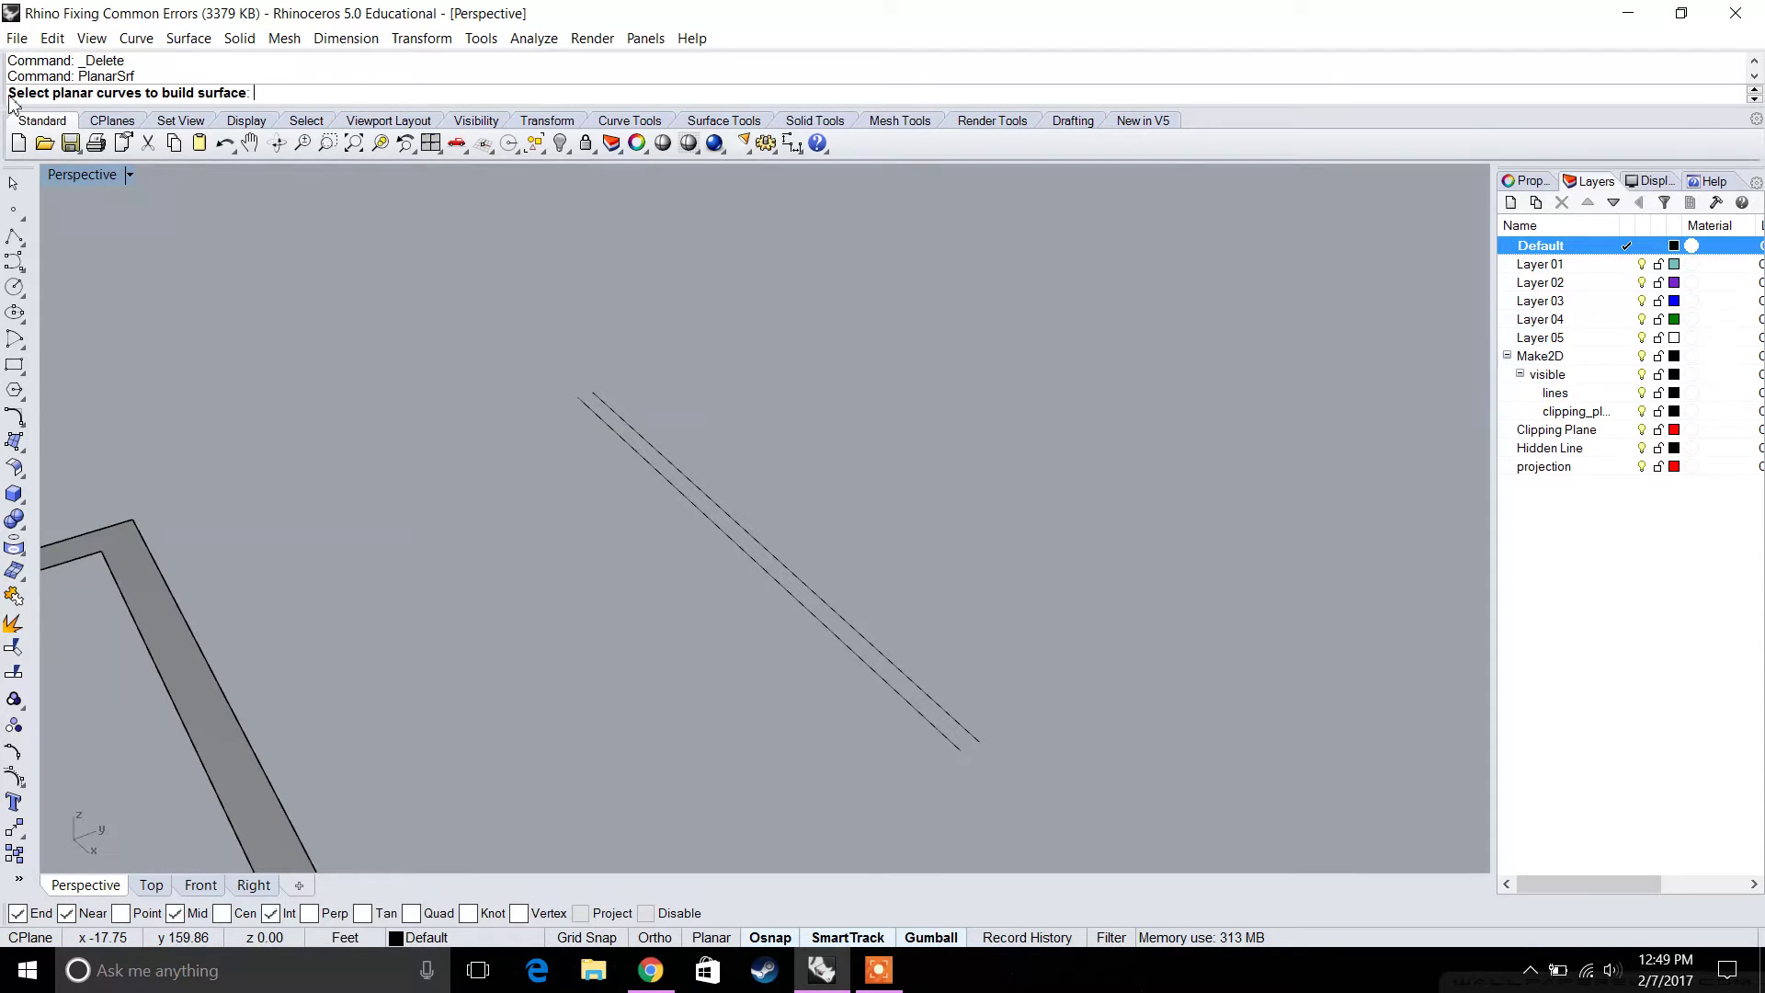
left_click(727, 538)
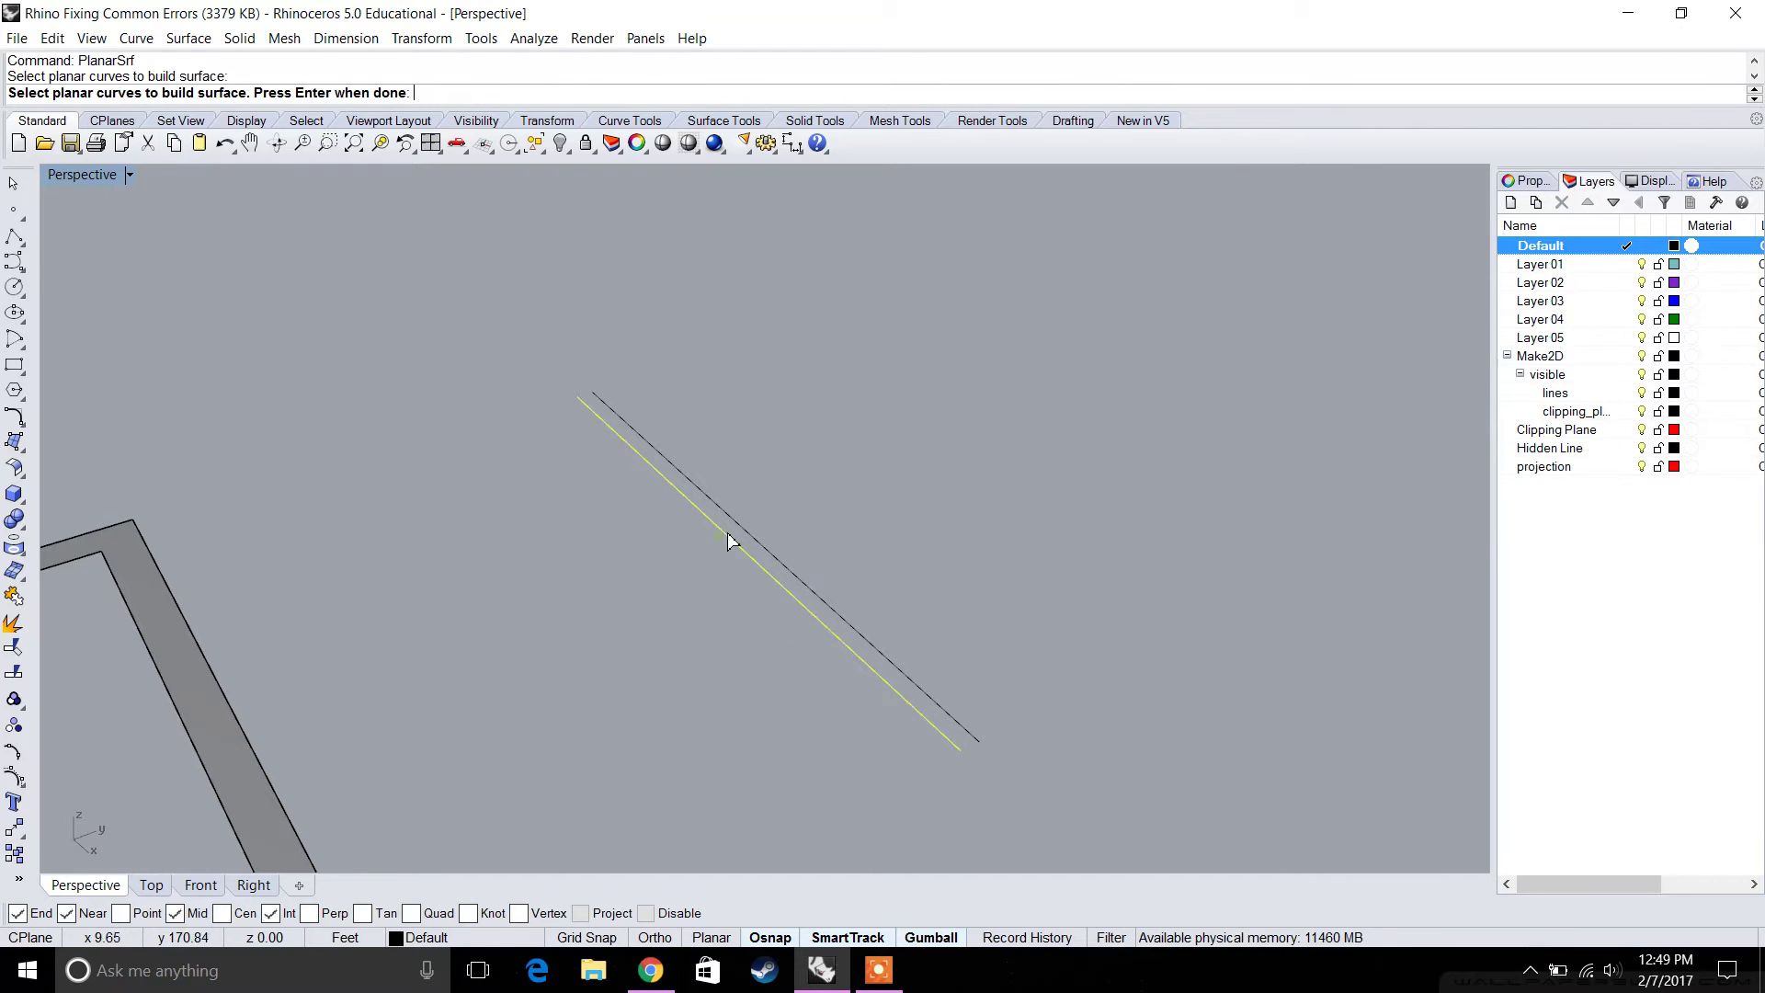
left_click(745, 527)
key("Return")
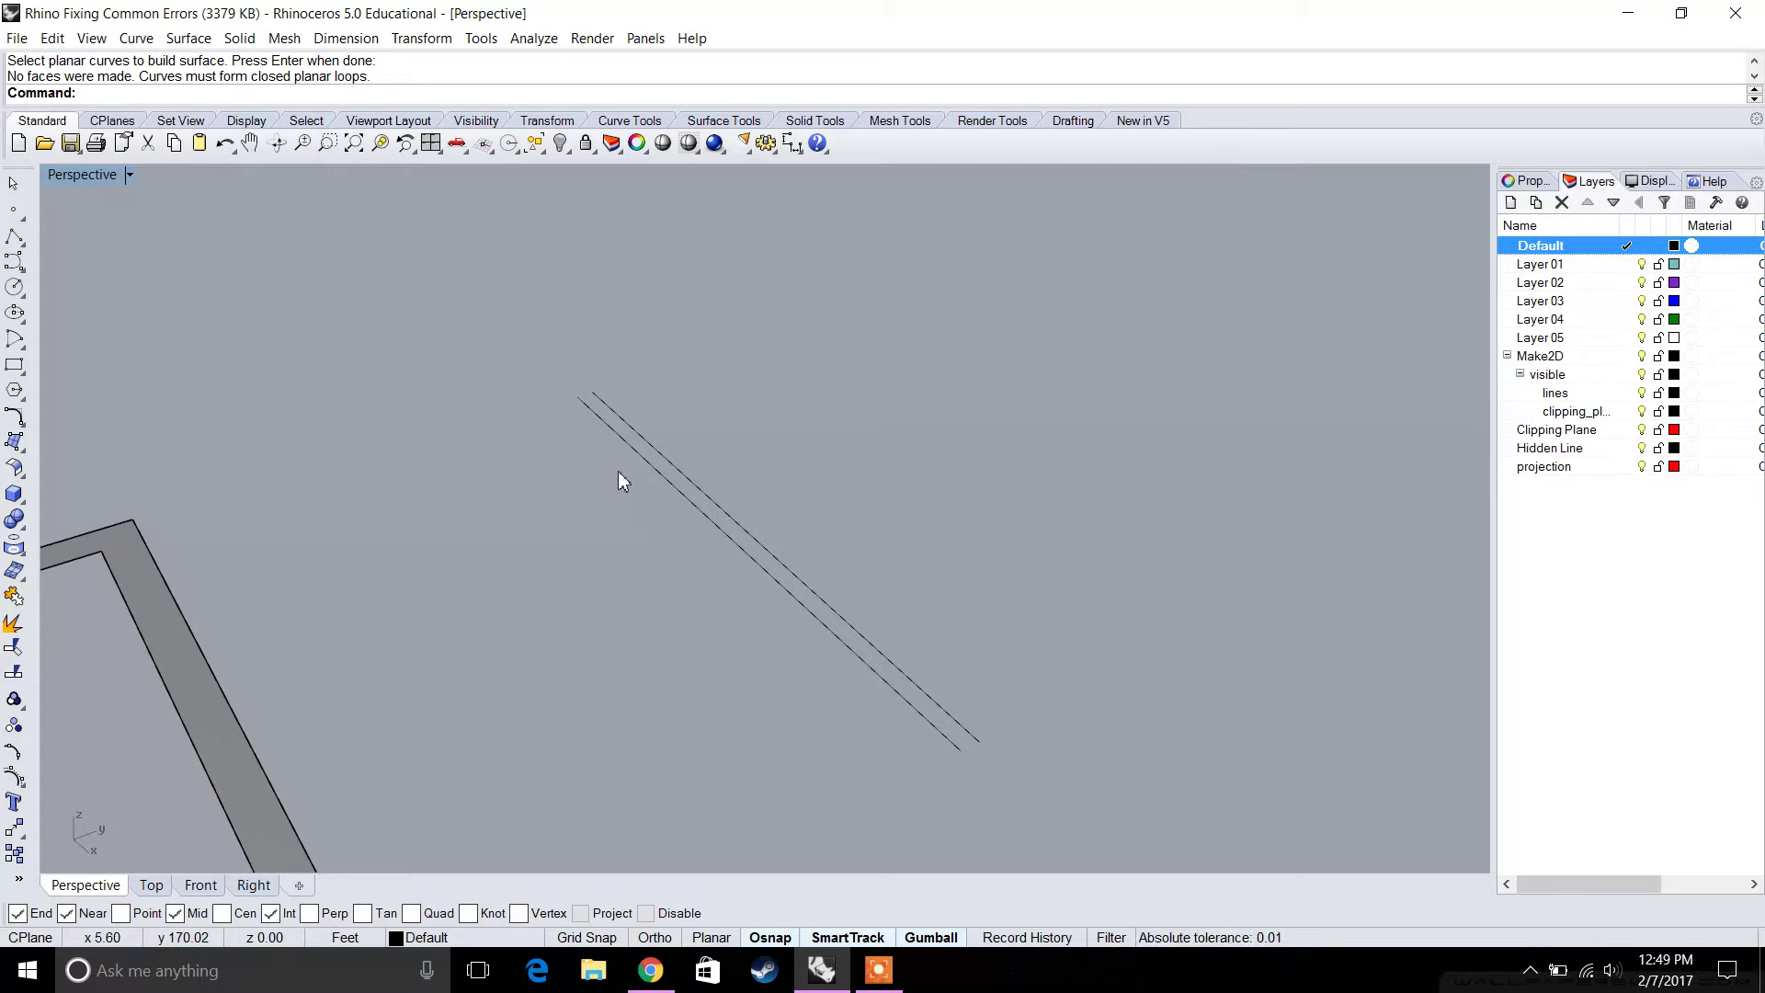
Loft a surface between the two parallel lines using the Normal style and Do not simplify.
key("Return")
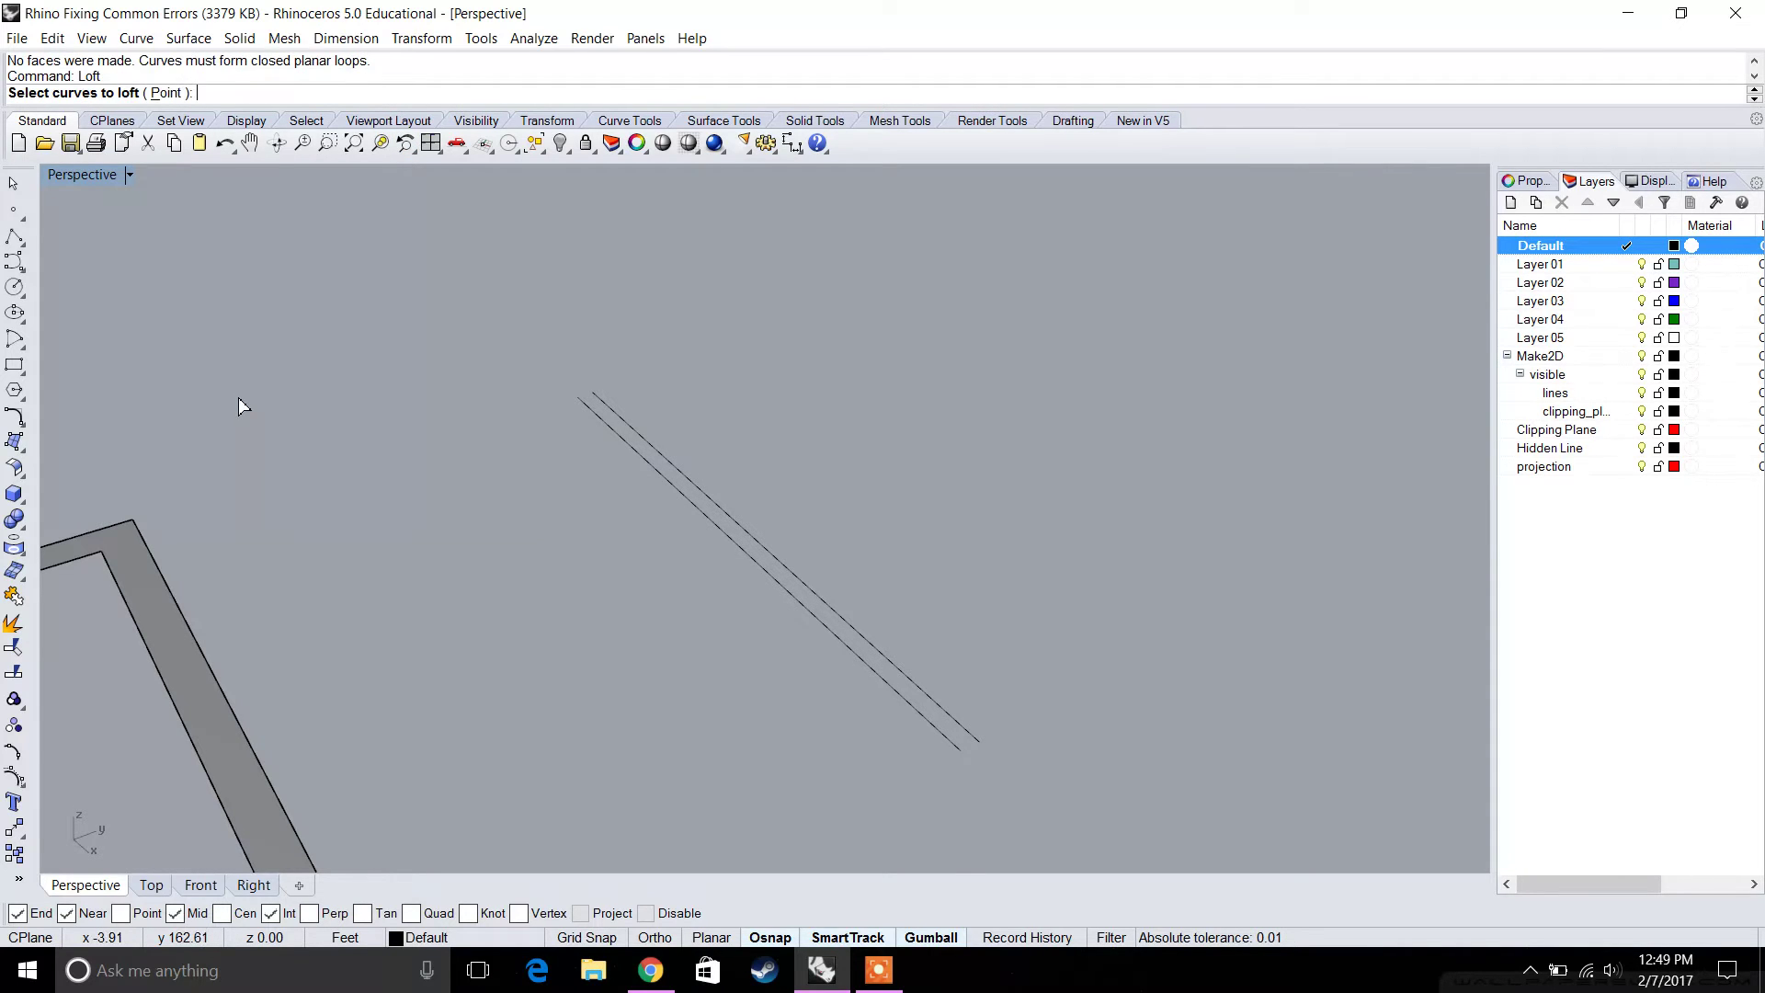
left_click(719, 522)
left_click(725, 514)
key("Return")
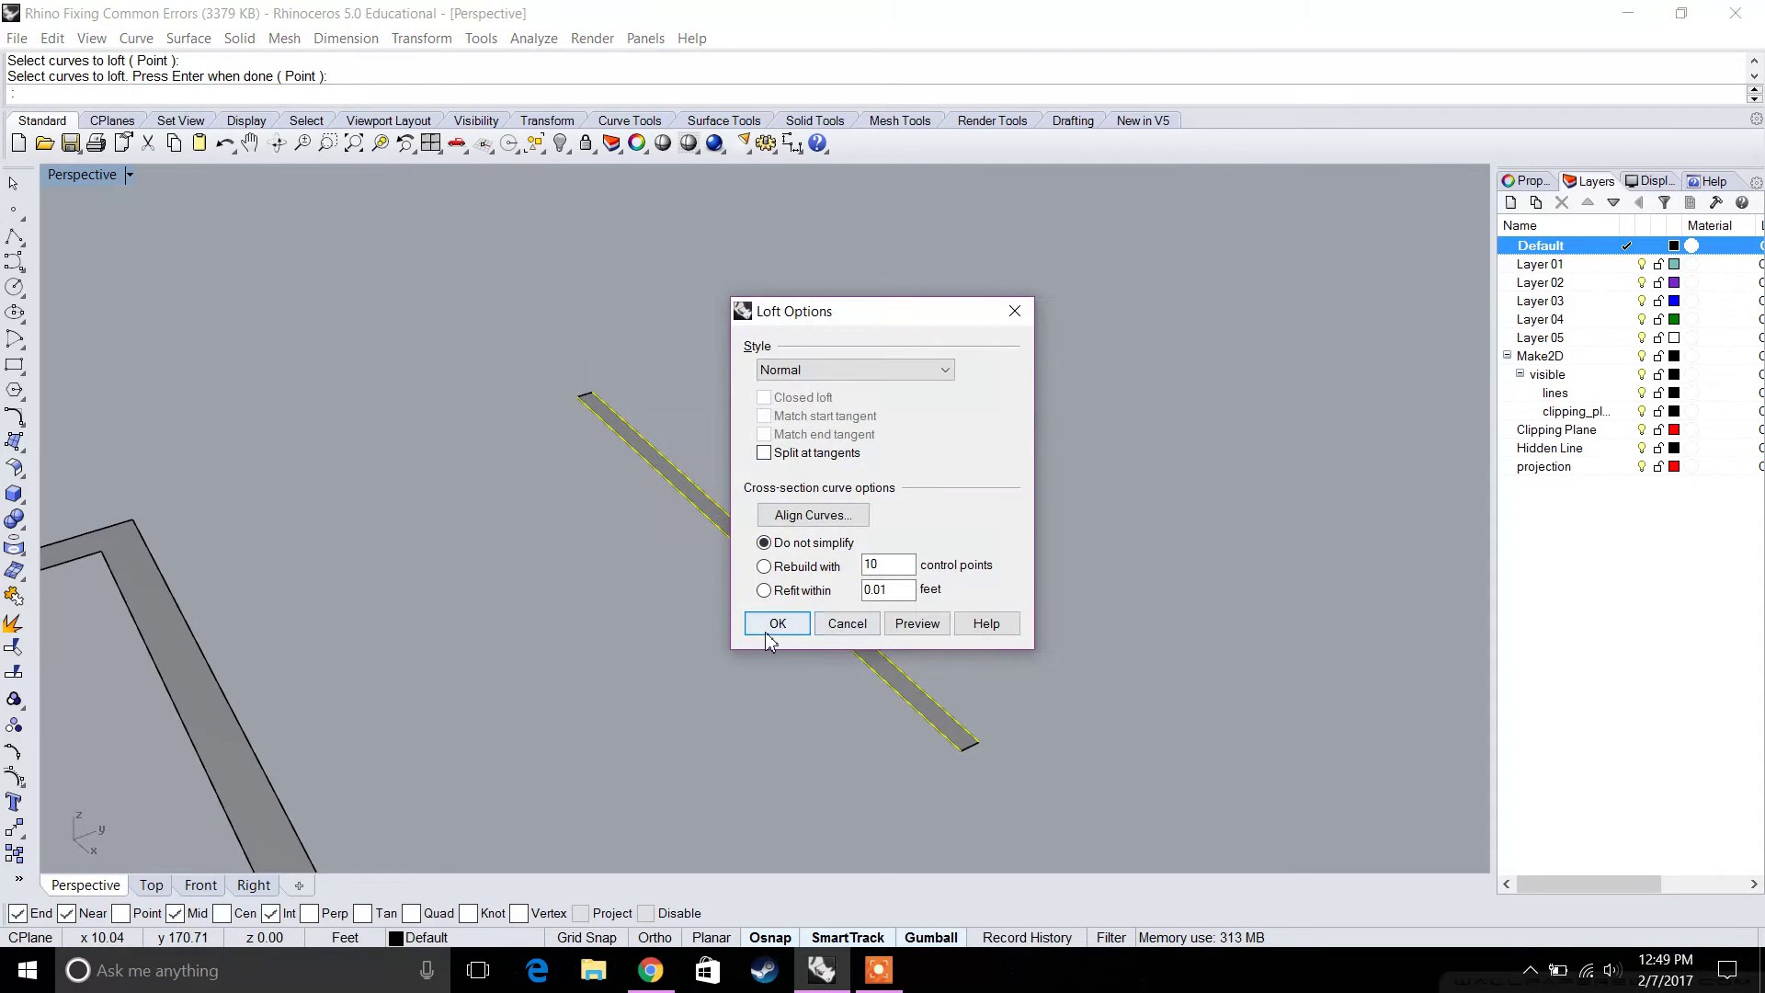
left_click(775, 623)
right_click_drag(858, 566, 787, 589)
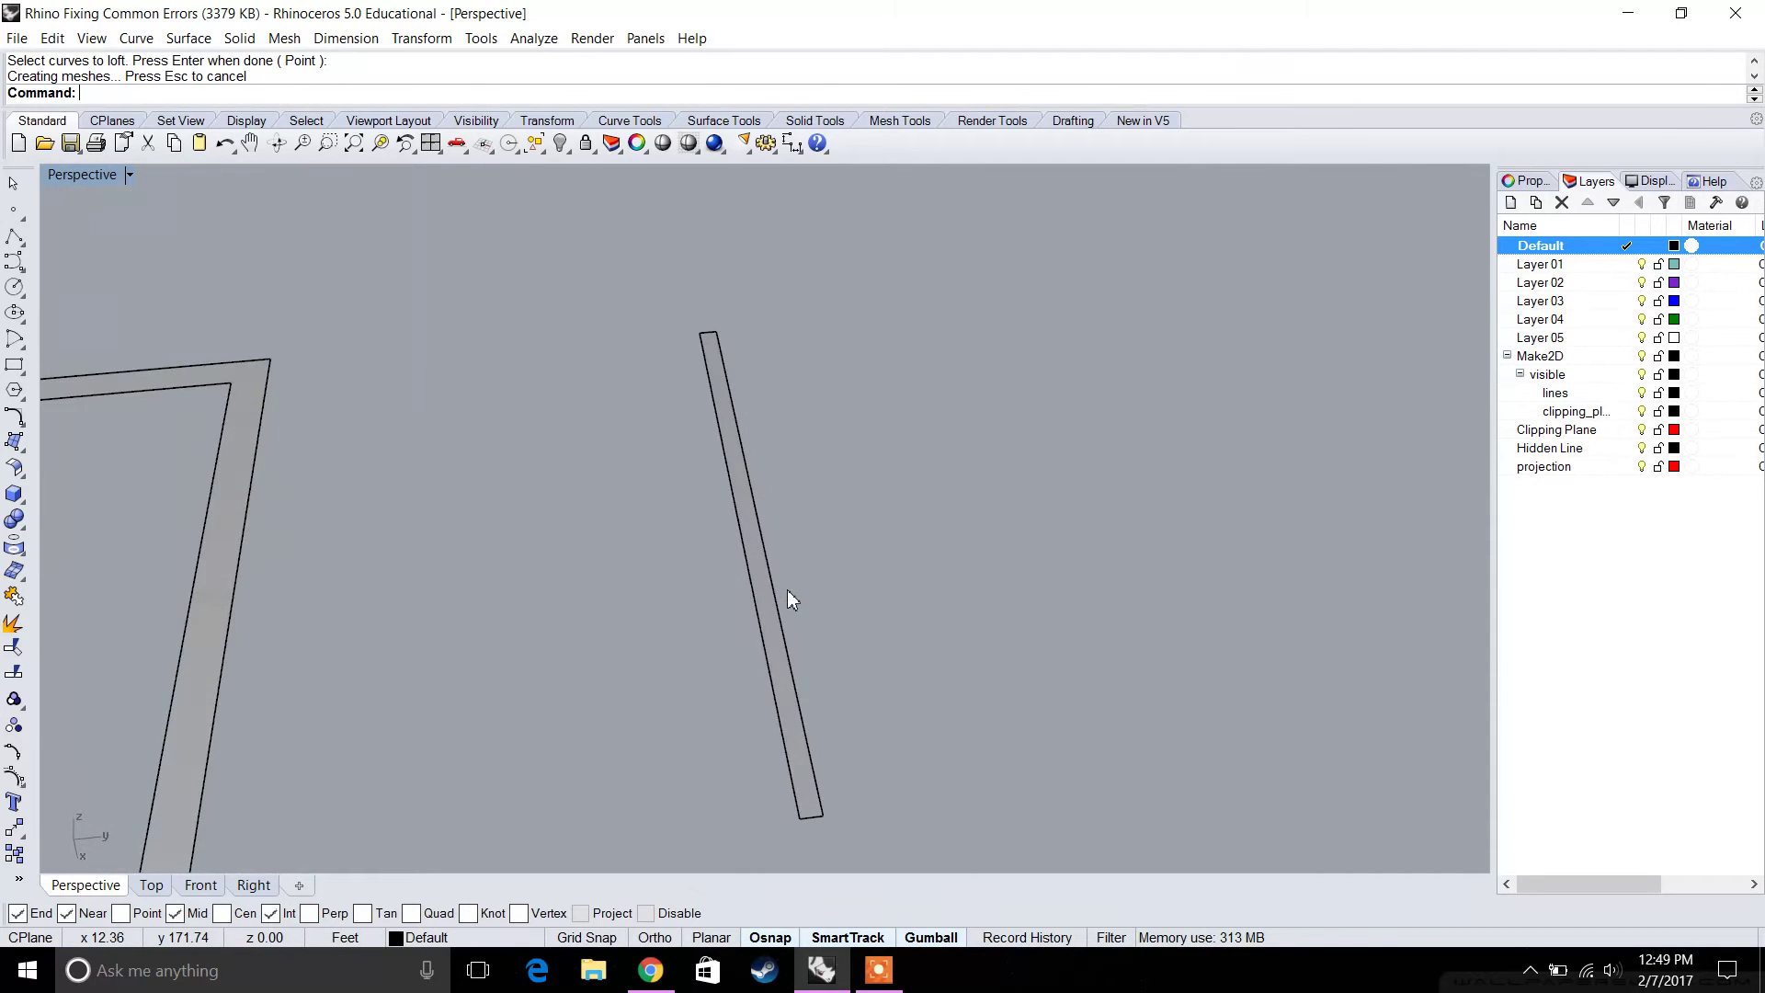
Undo the loft and delete the rectangular frame surface together with its curves and the two parallel lines.
key("ctrl+z")
scroll(787, 589, "down", 5)
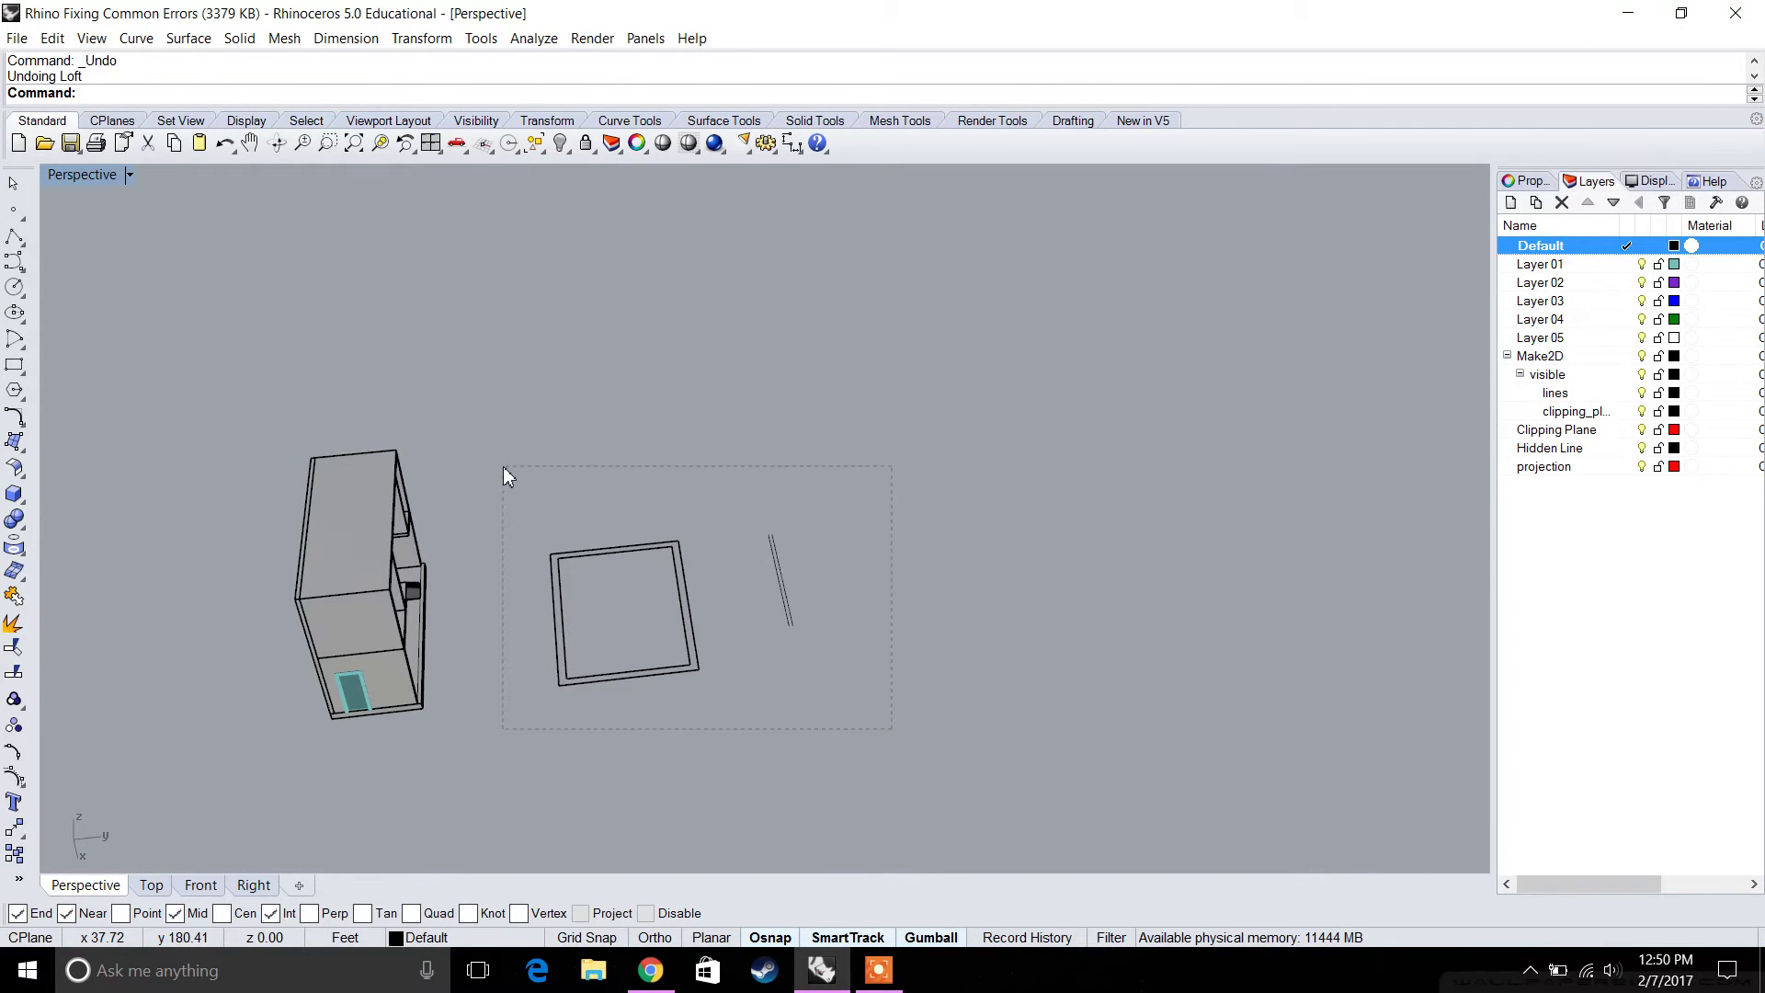
left_click_drag(504, 466, 504, 466)
key("Delete")
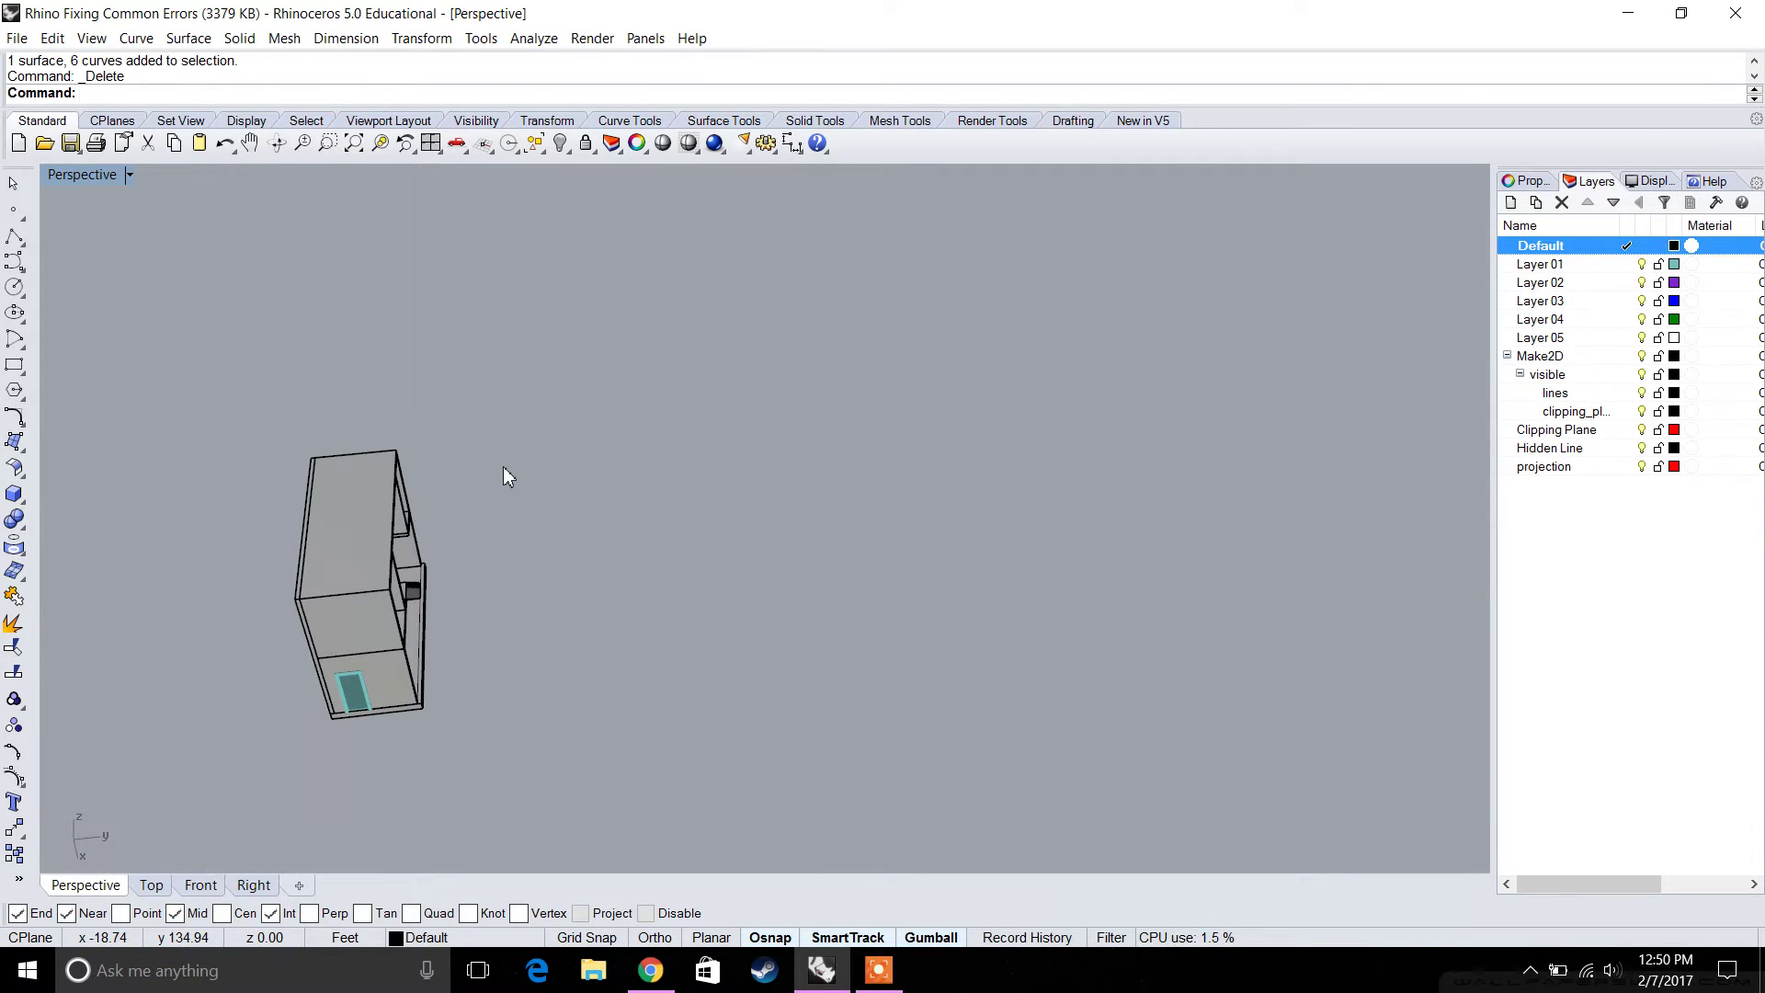
right_click_drag(504, 466, 305, 444)
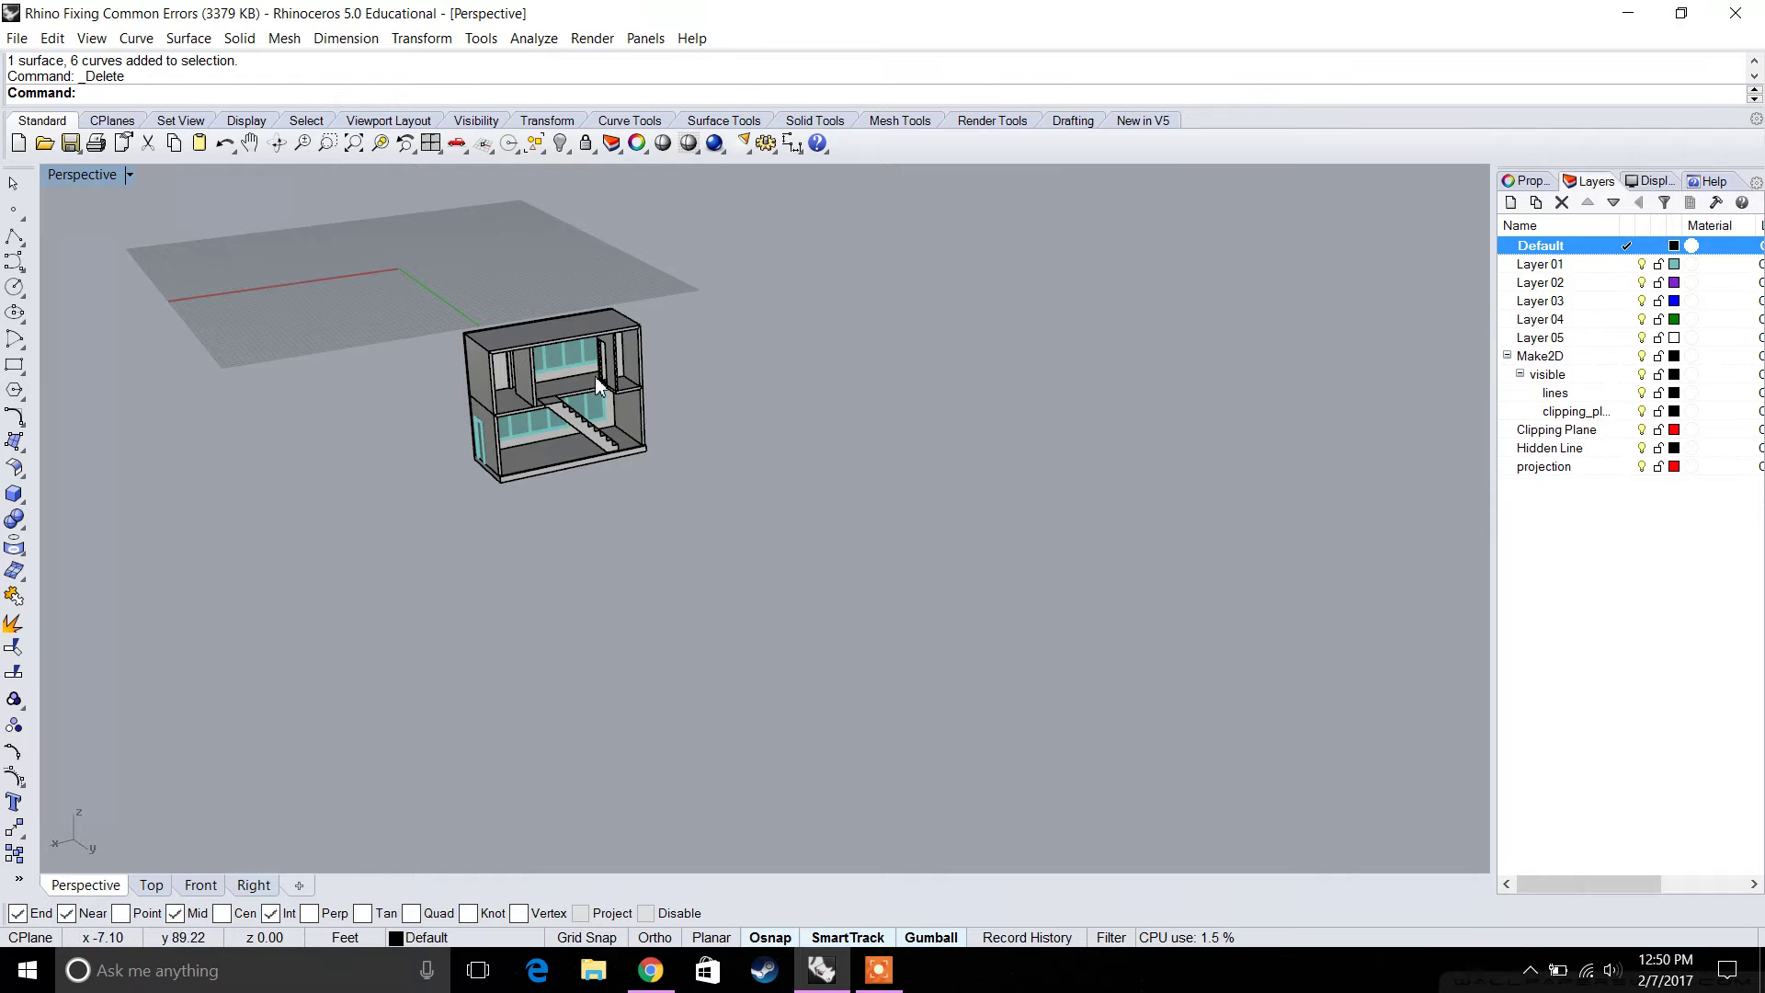
scroll(596, 384, "up", 3)
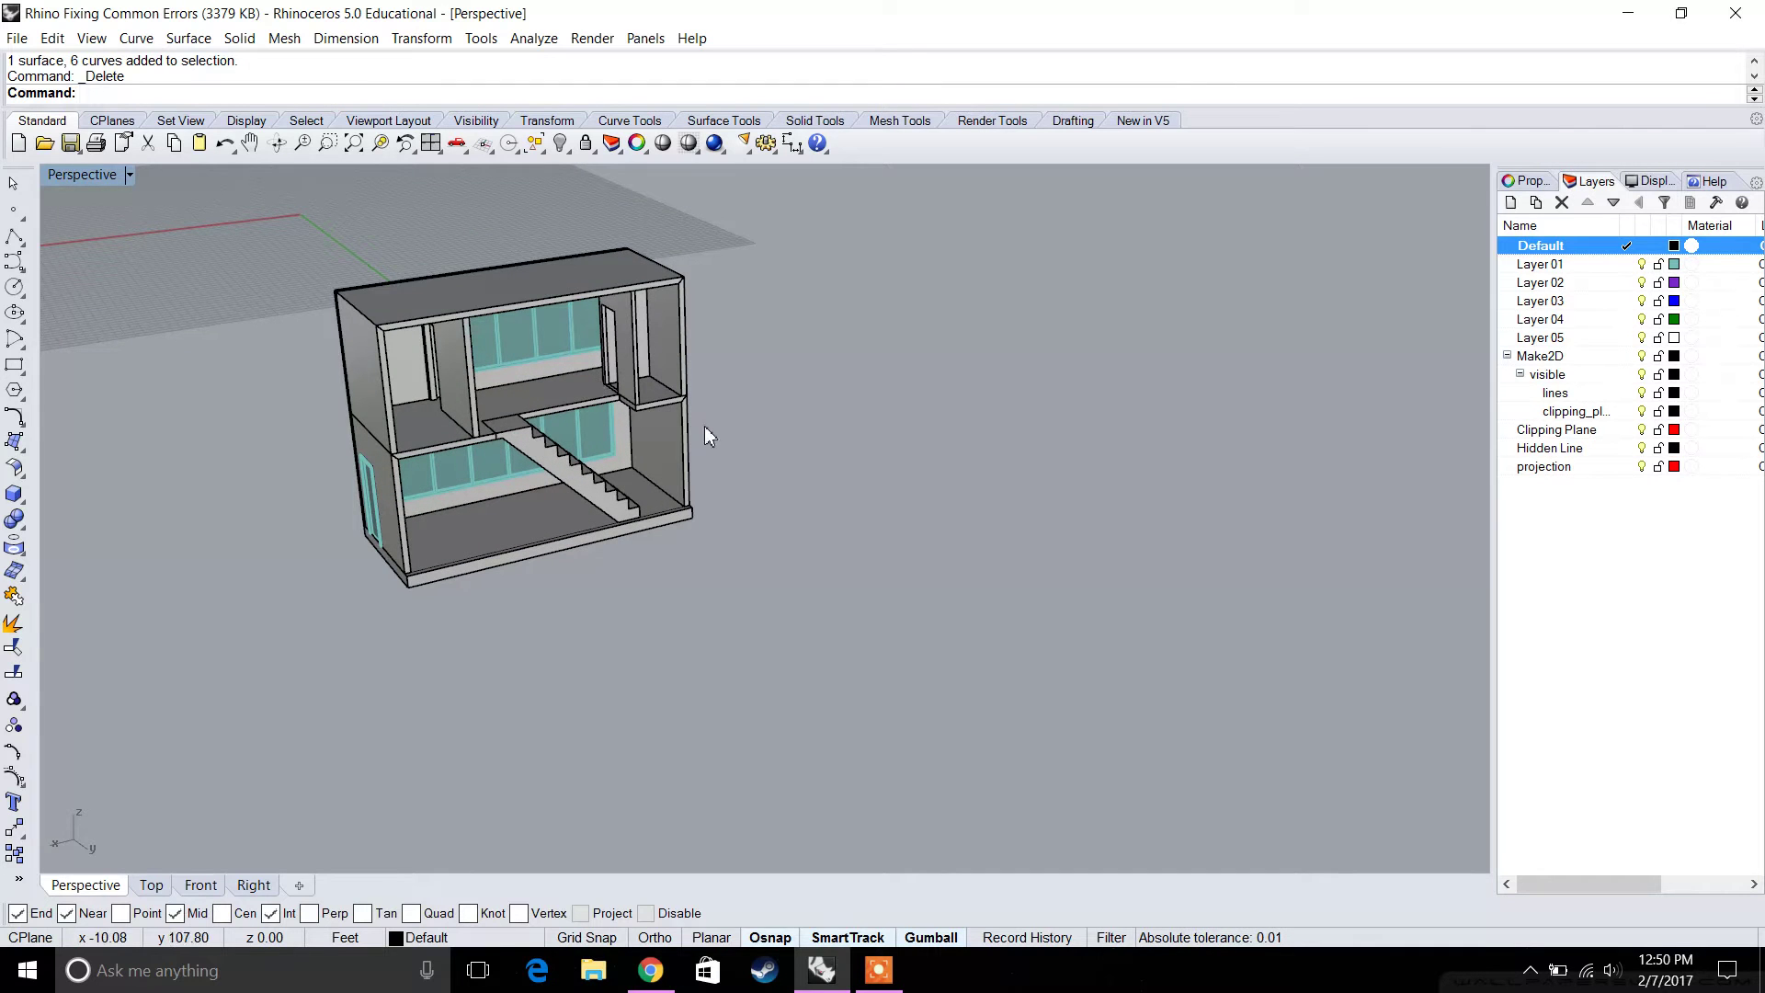
scroll(695, 414, "up", 3)
right_click_drag(713, 455, 713, 533)
scroll(714, 525, "up", 2)
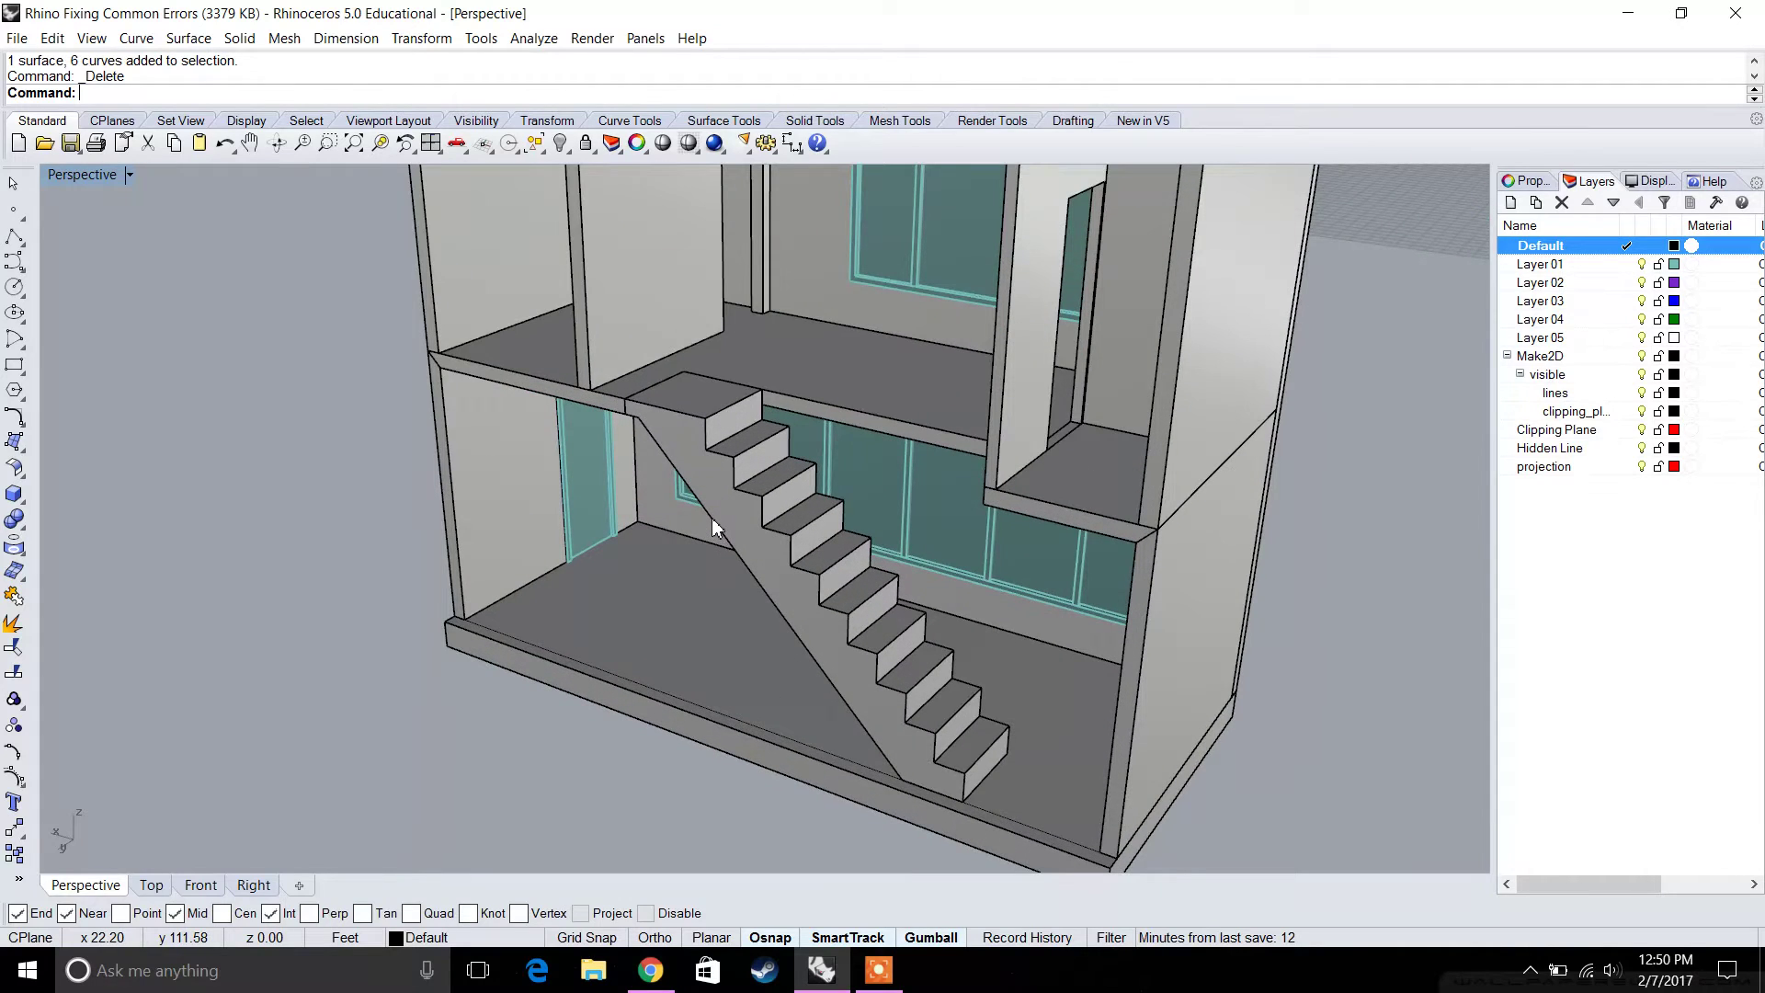
right_click_drag(677, 493, 713, 541)
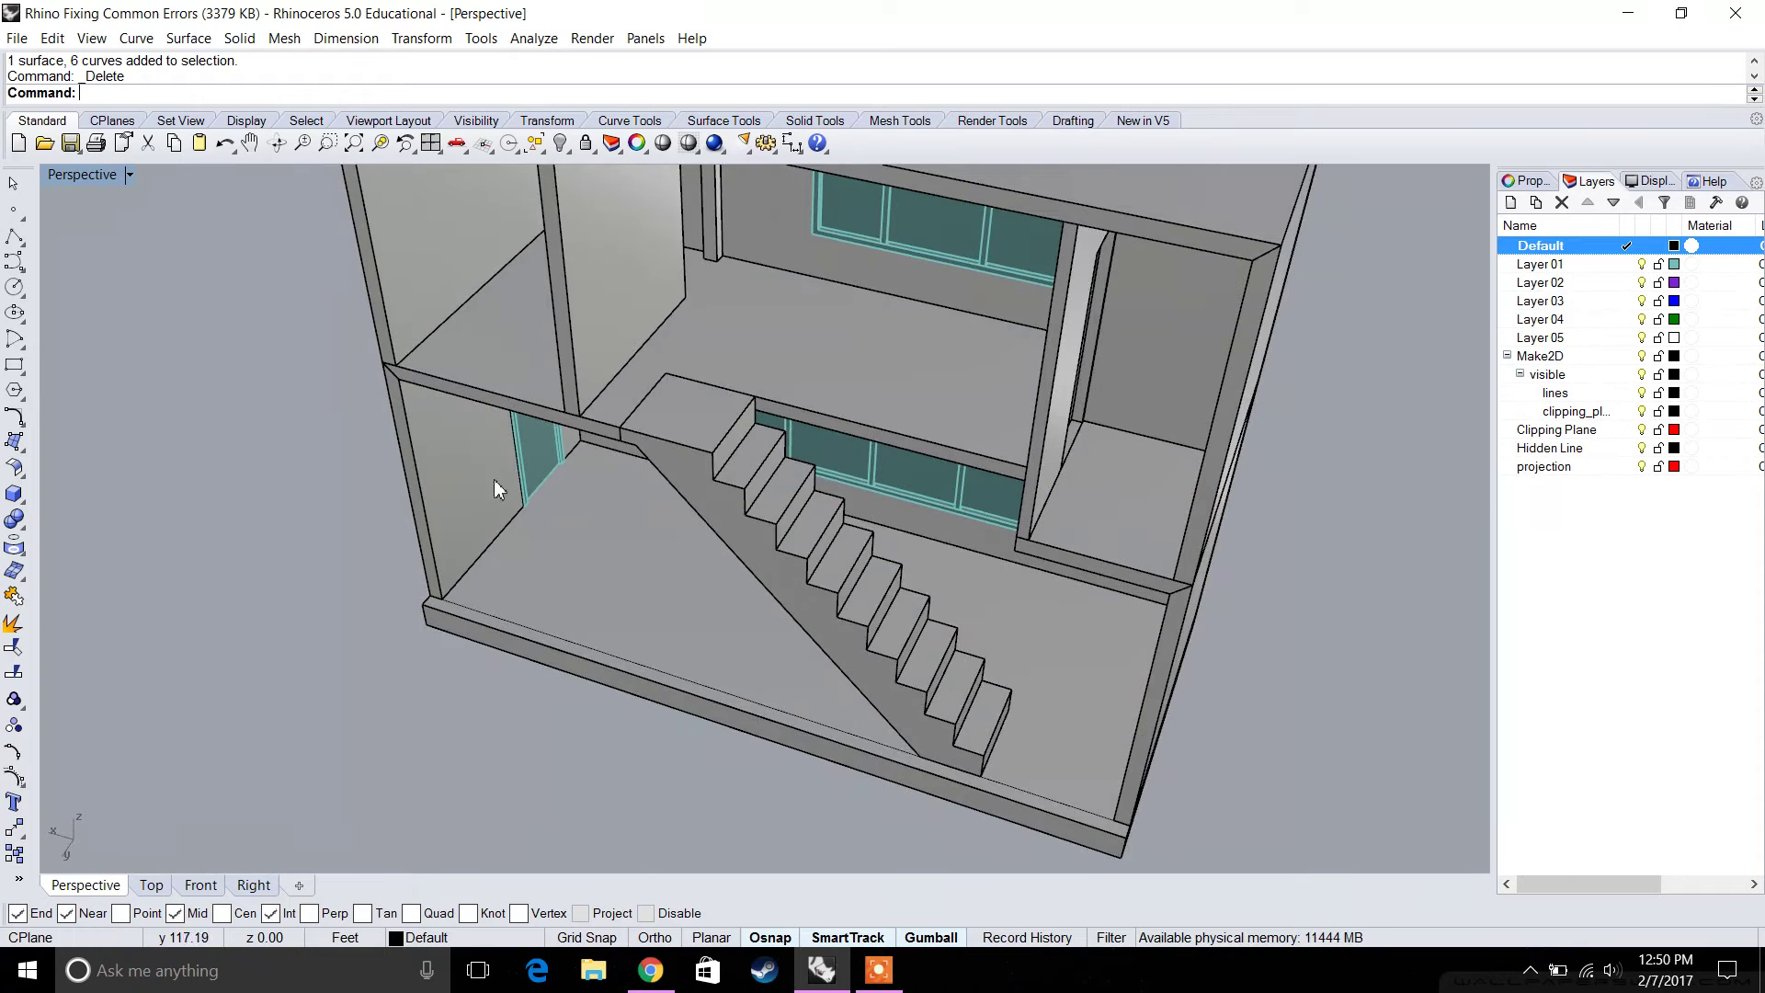
left_click(14, 236)
right_click_drag(473, 593, 481, 457, "shift")
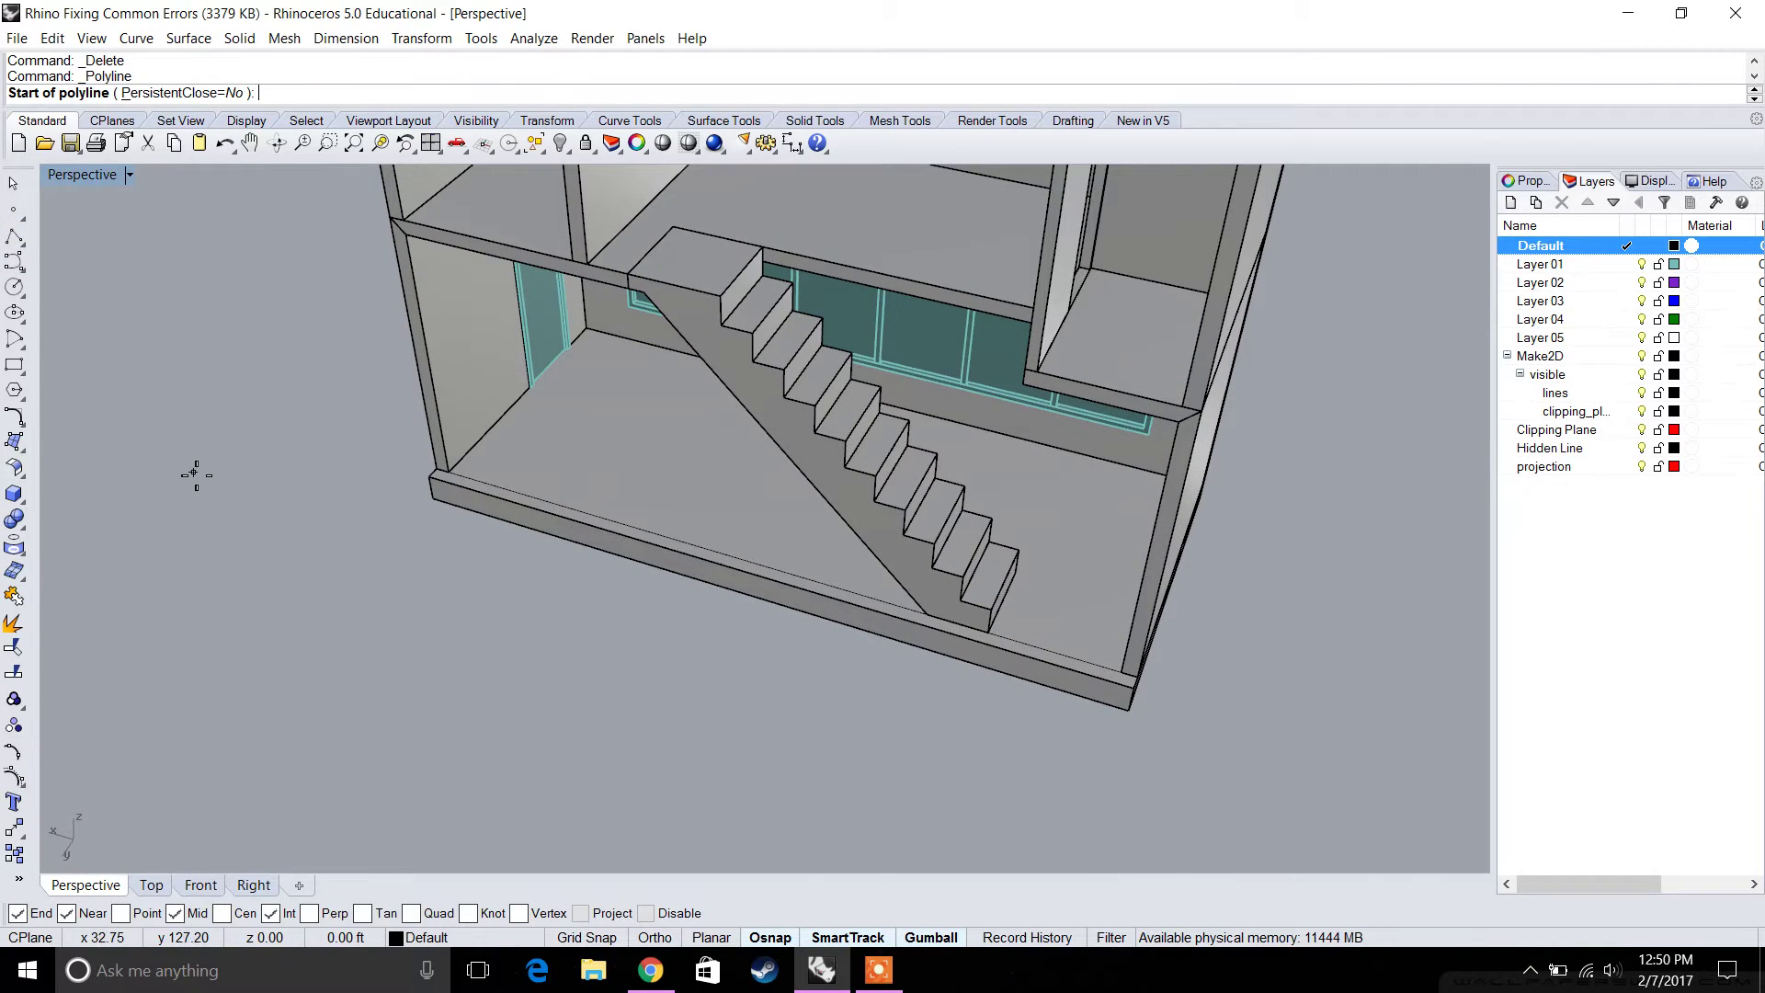
key("Escape")
Draw an open, wavy degree-3 control-point curve with nine points in front of the house's open side.
left_click(12, 261)
left_click(245, 639)
left_click(352, 721)
left_click(416, 646)
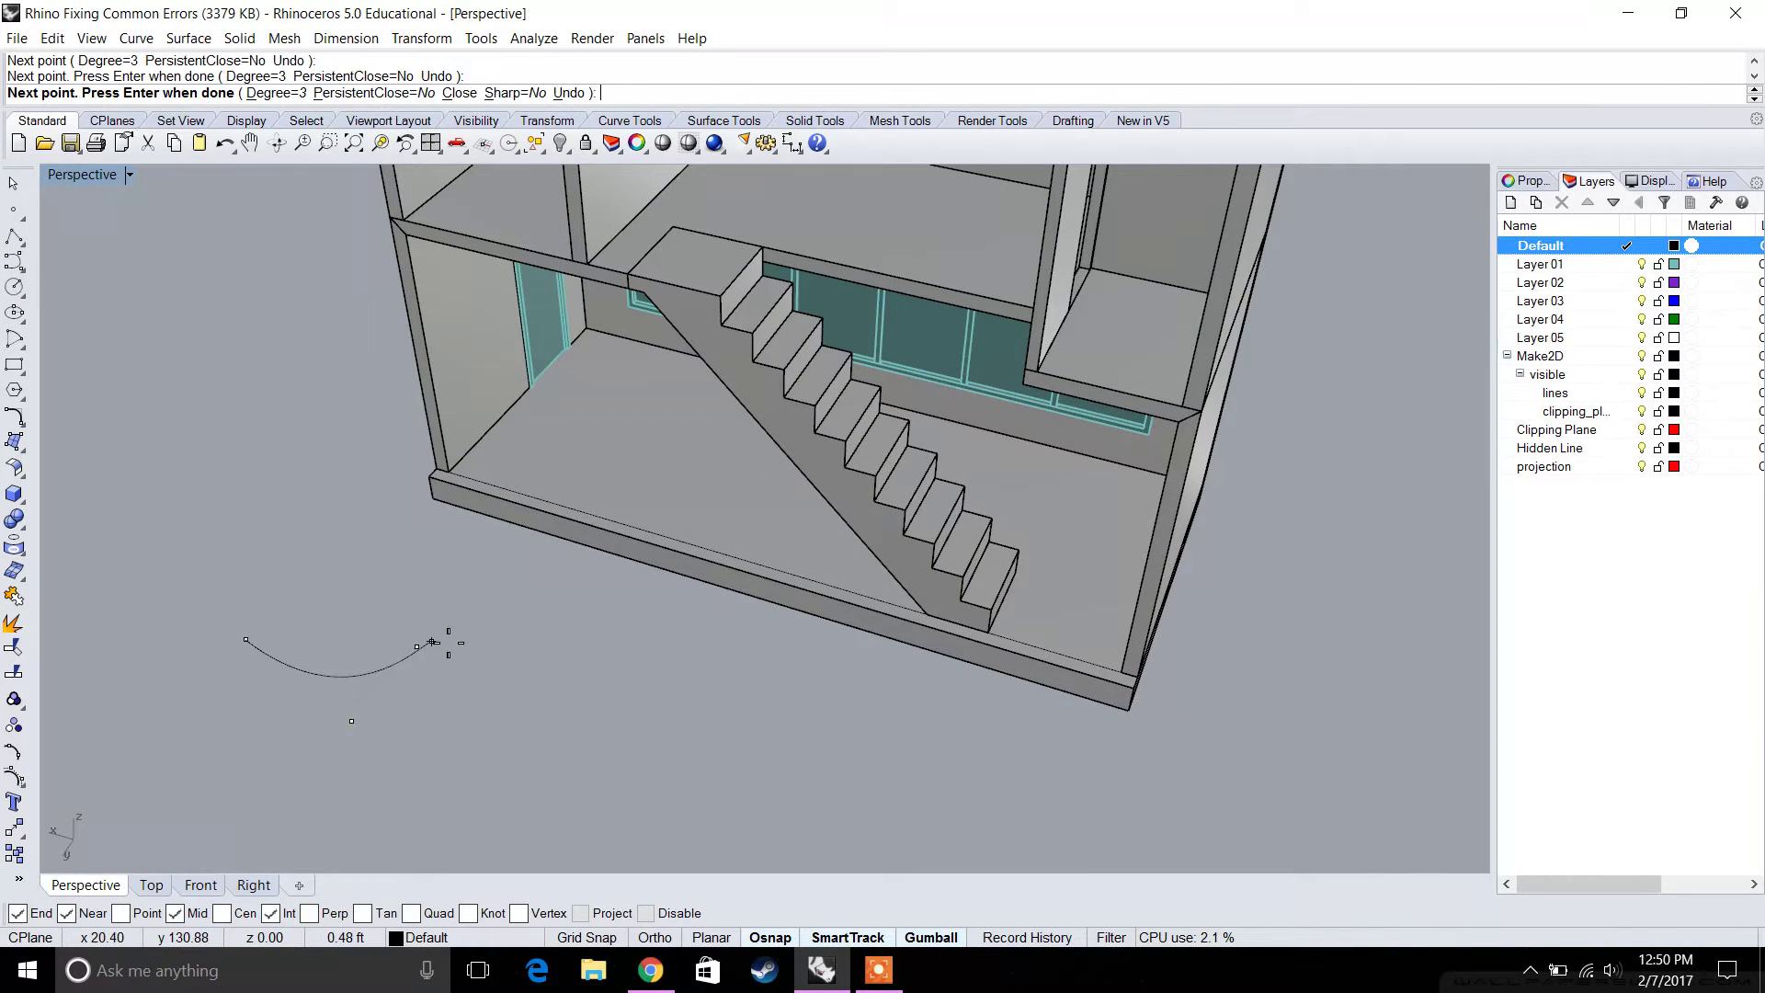
left_click(548, 643)
left_click(554, 770)
left_click(624, 836)
left_click(716, 738)
left_click(782, 724)
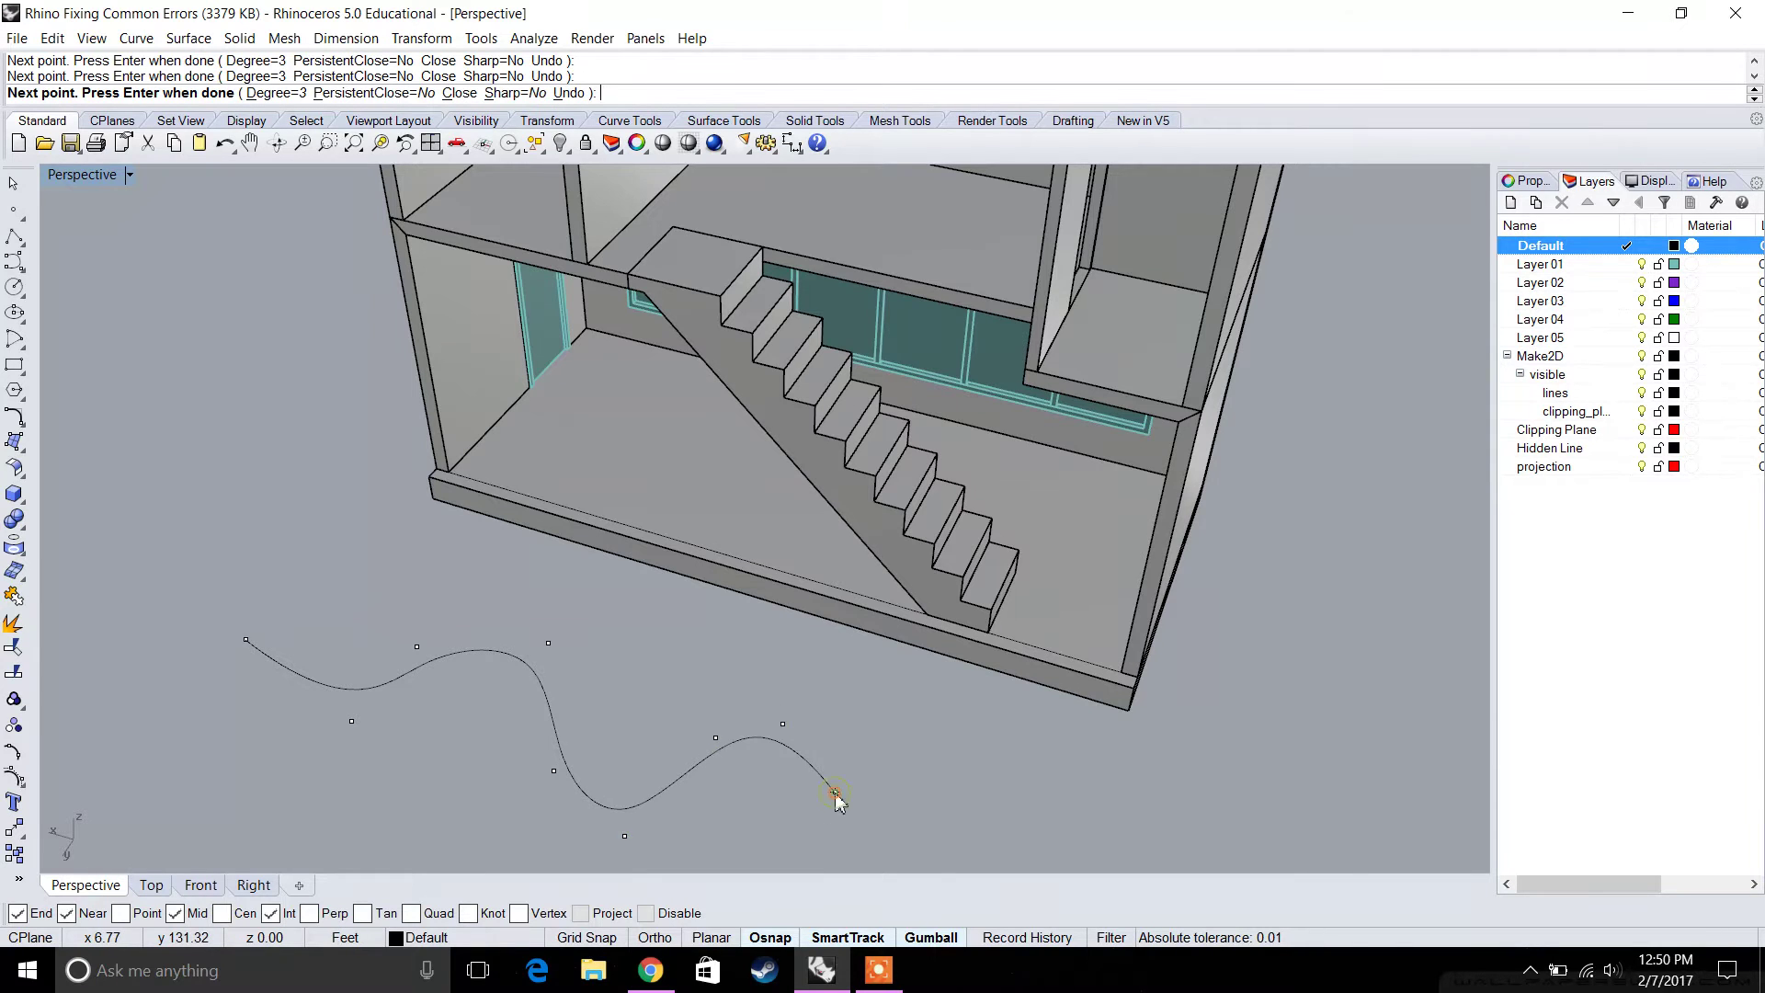
right_click(835, 792)
right_click_drag(824, 787, 885, 694)
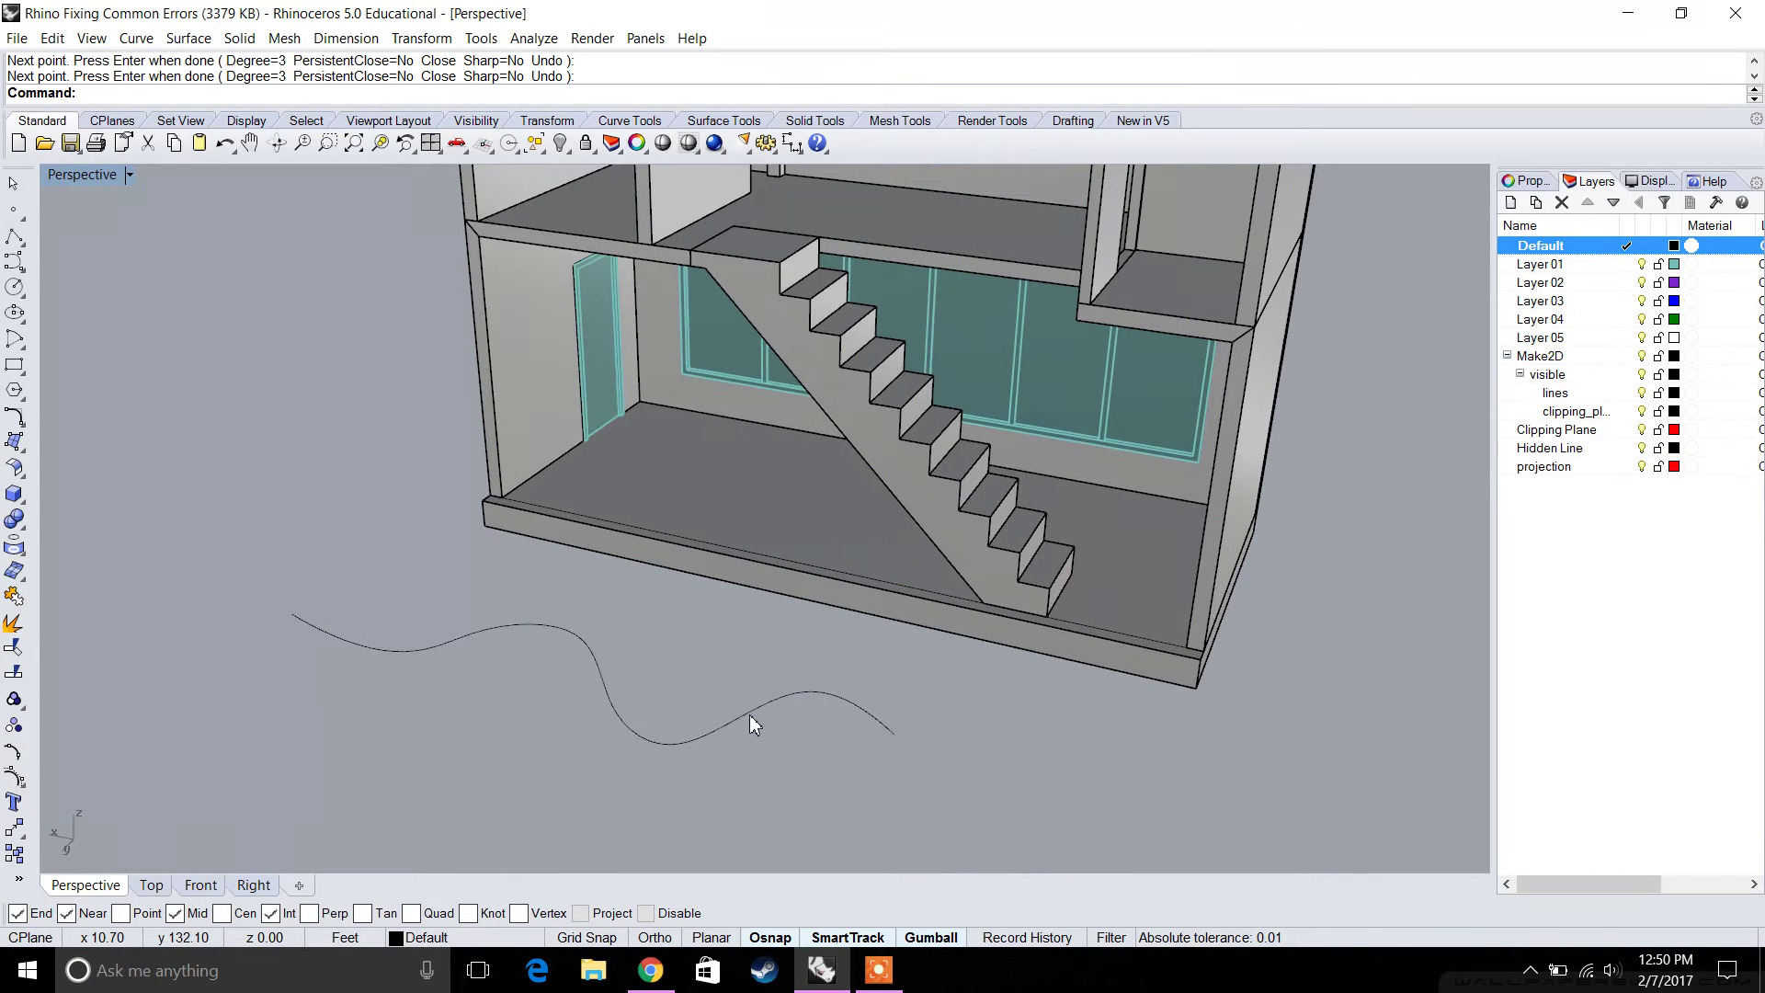
Create a flat-capped tapered pipe along the wavy curve with a 1" start radius and a 1' end radius.
left_click(749, 716)
type("Pipe")
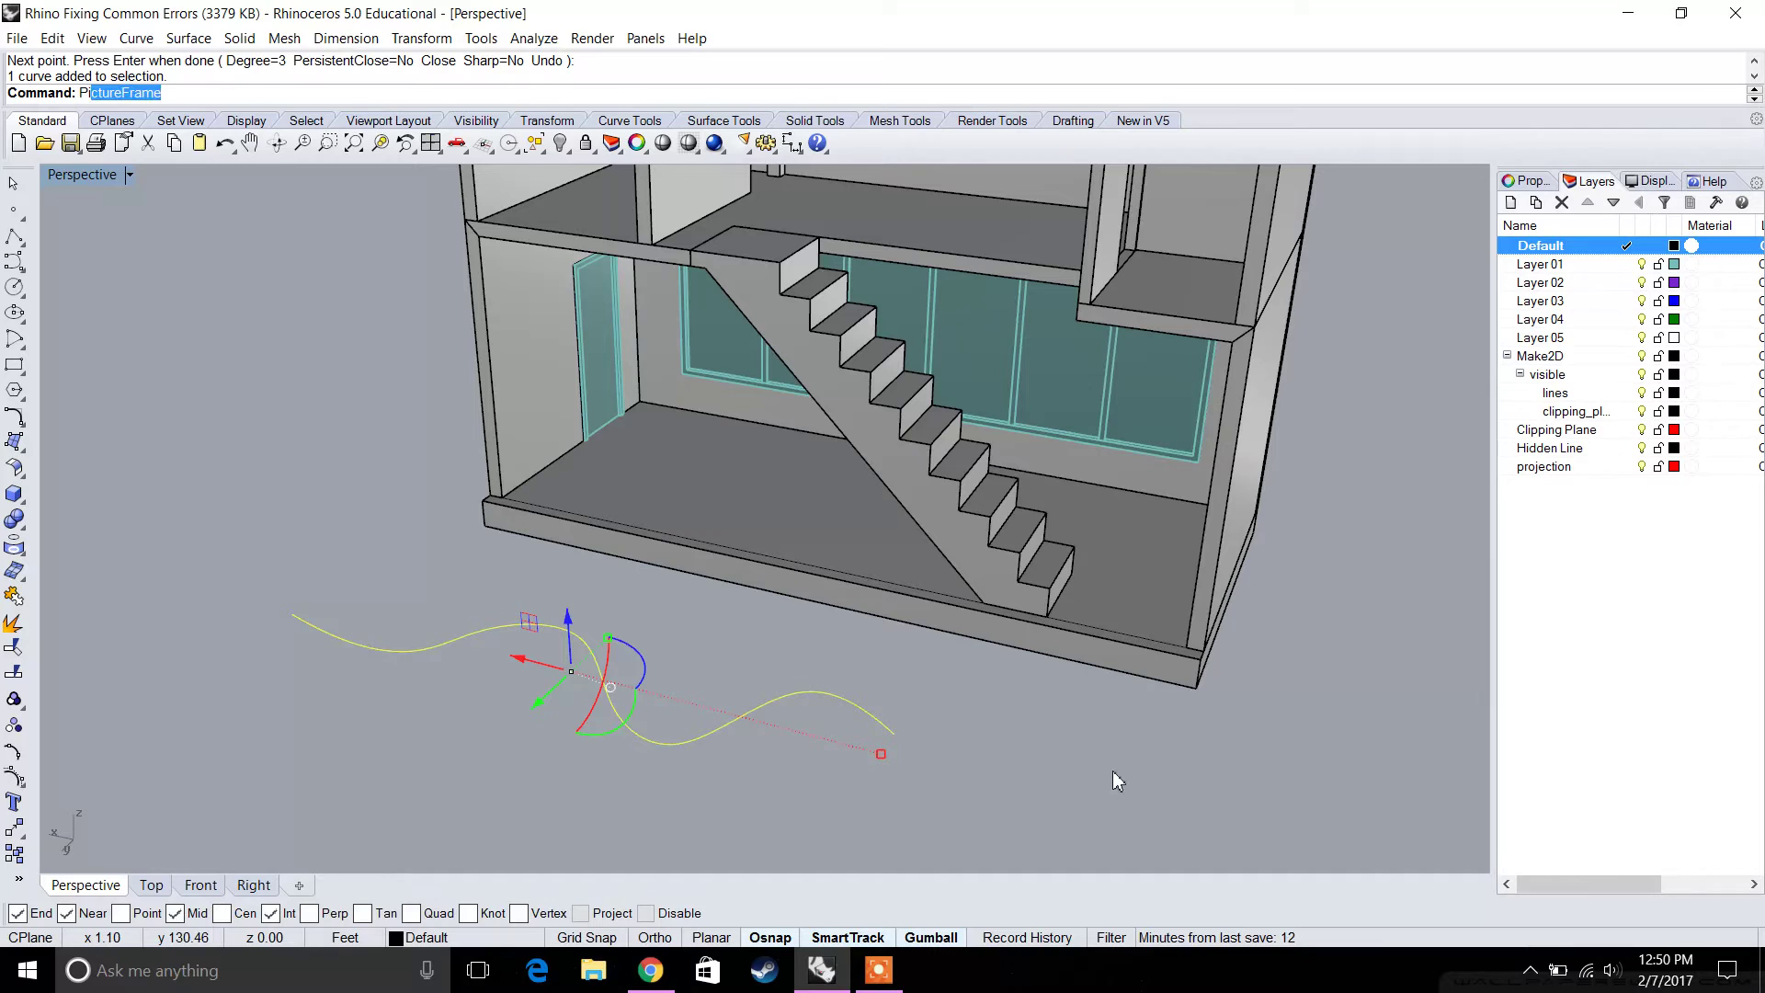
key("Return")
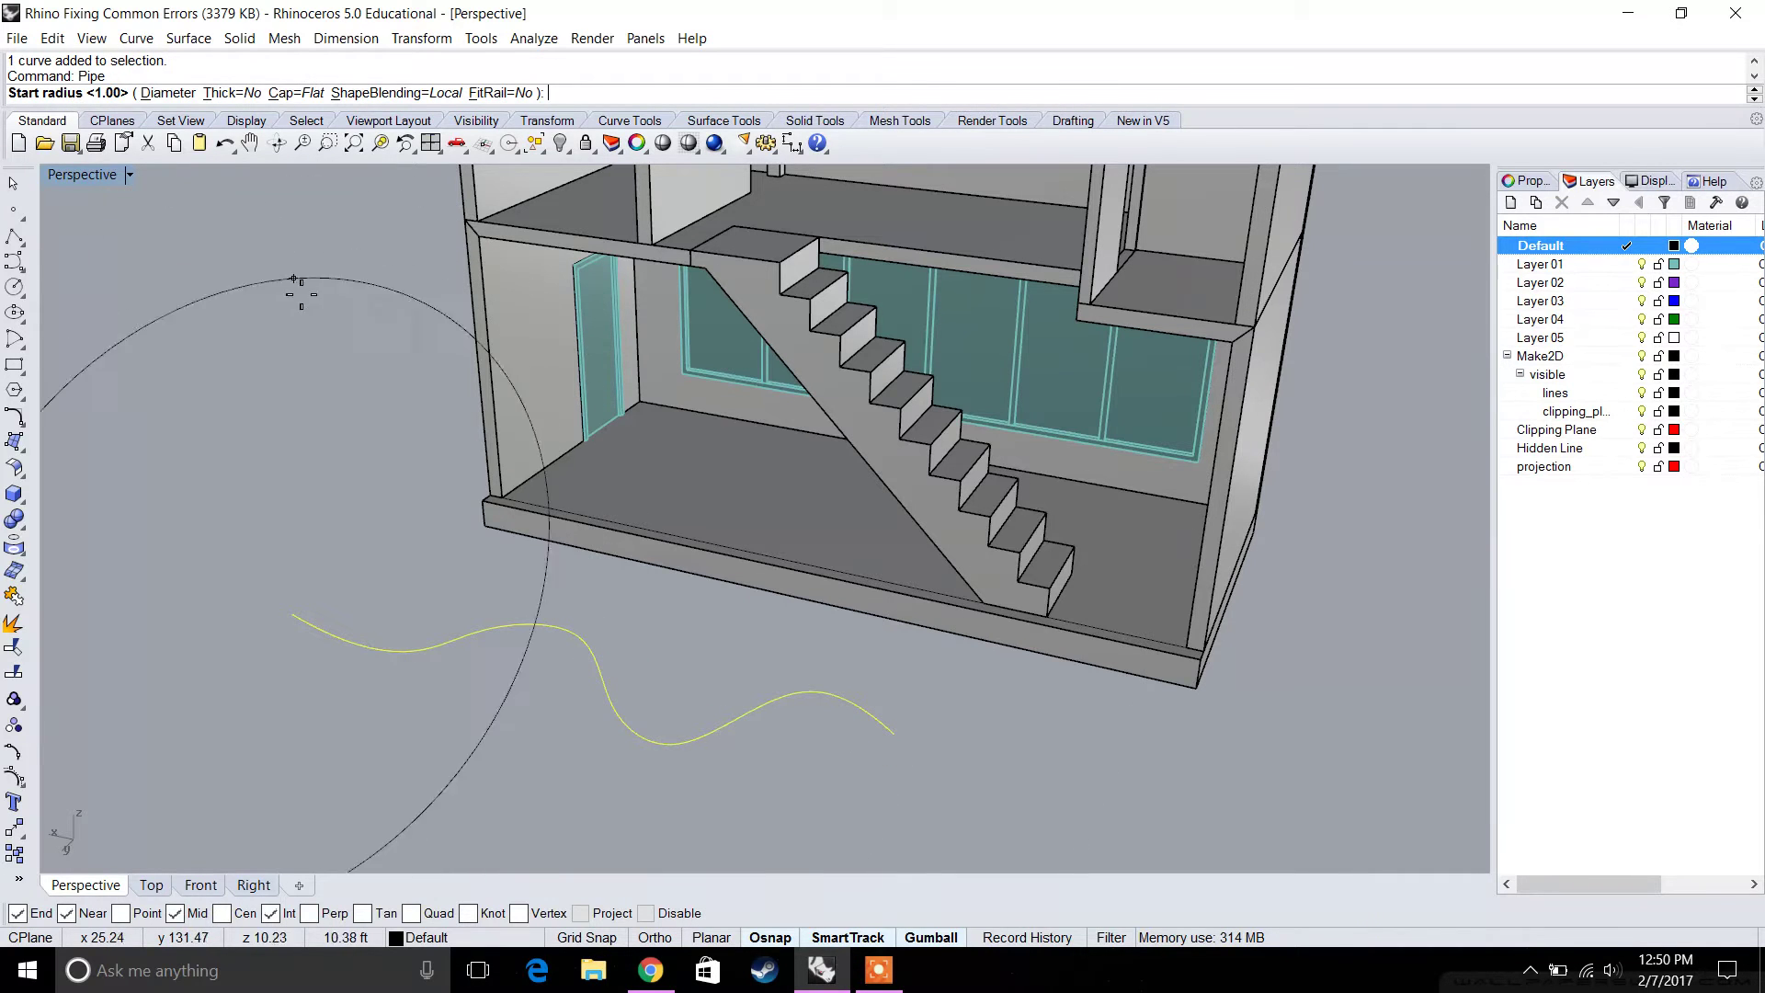
type("1")
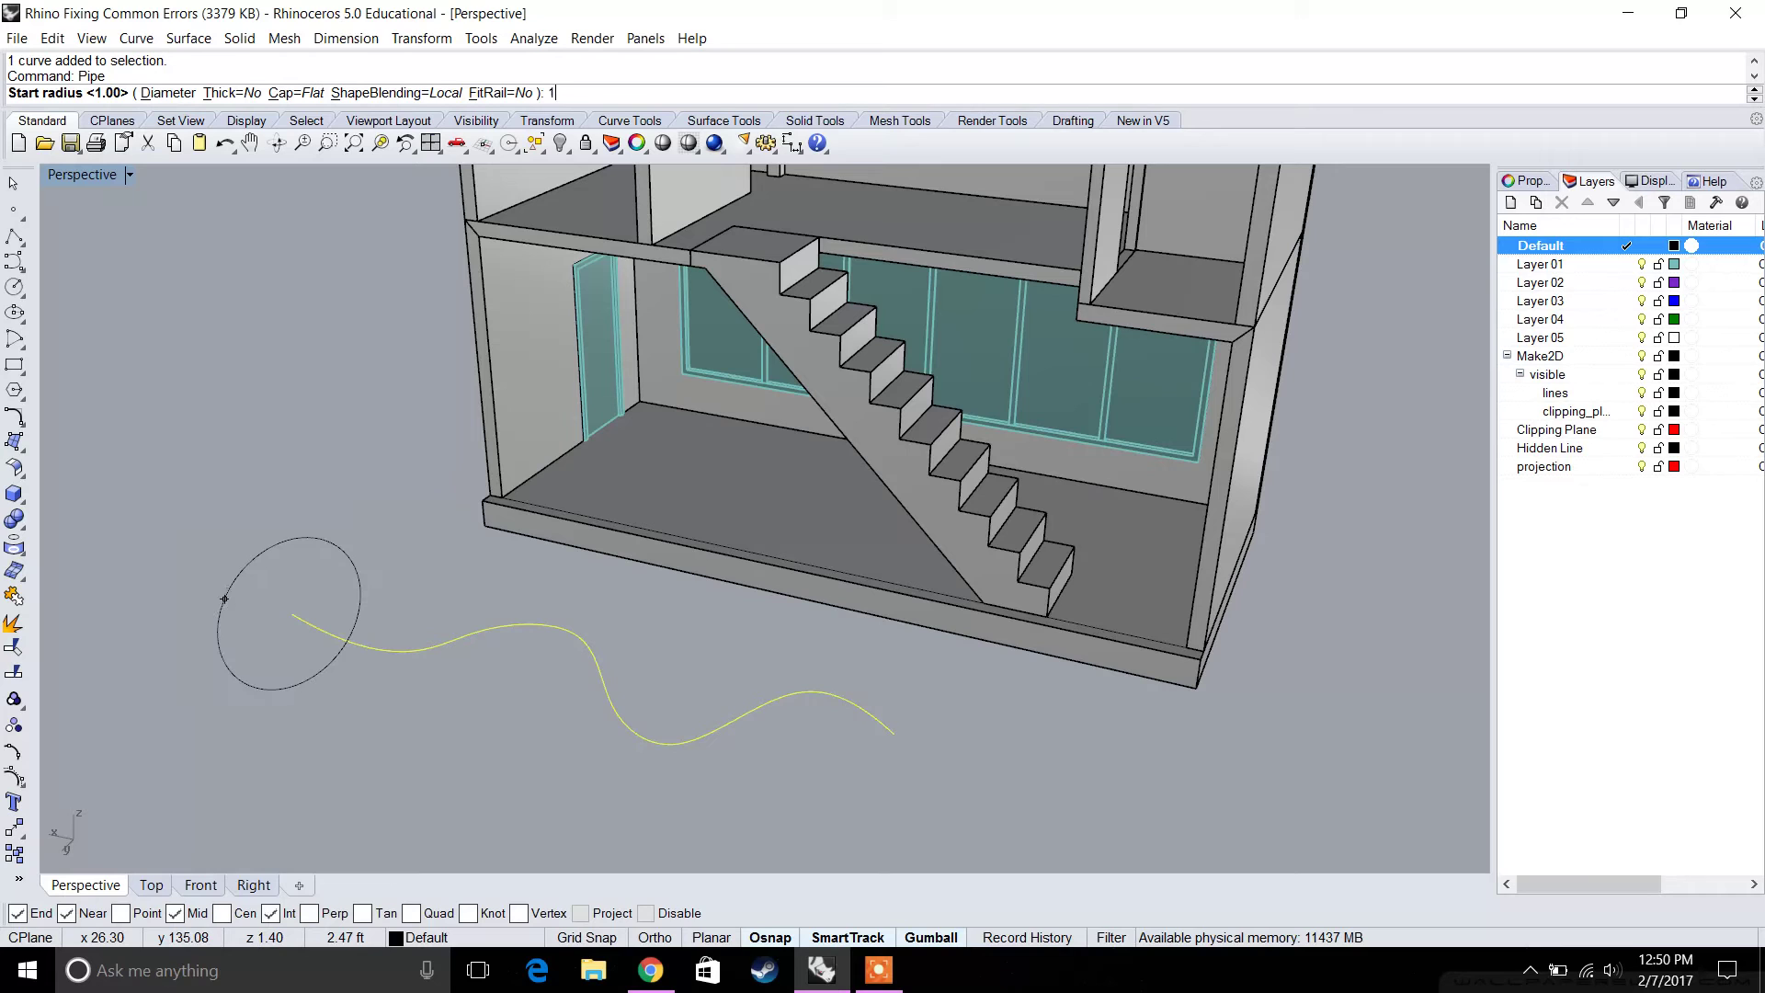
type("\"")
key("Return")
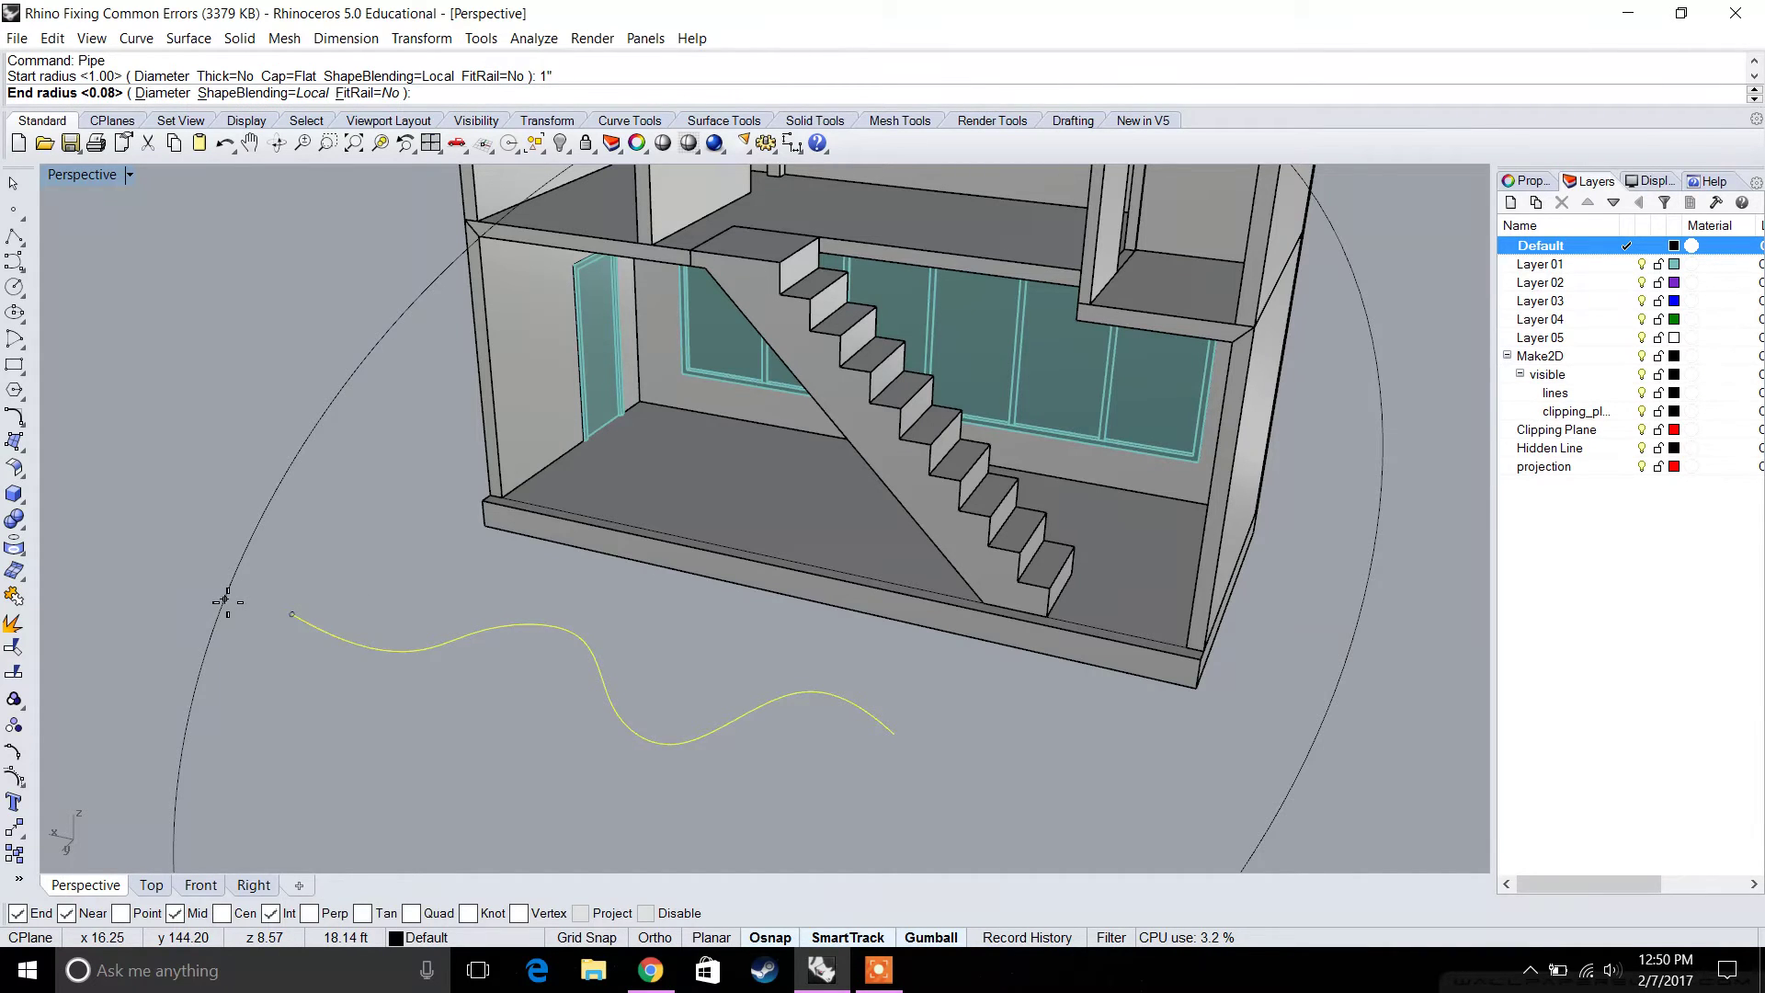
scroll(367, 597, "down", 5)
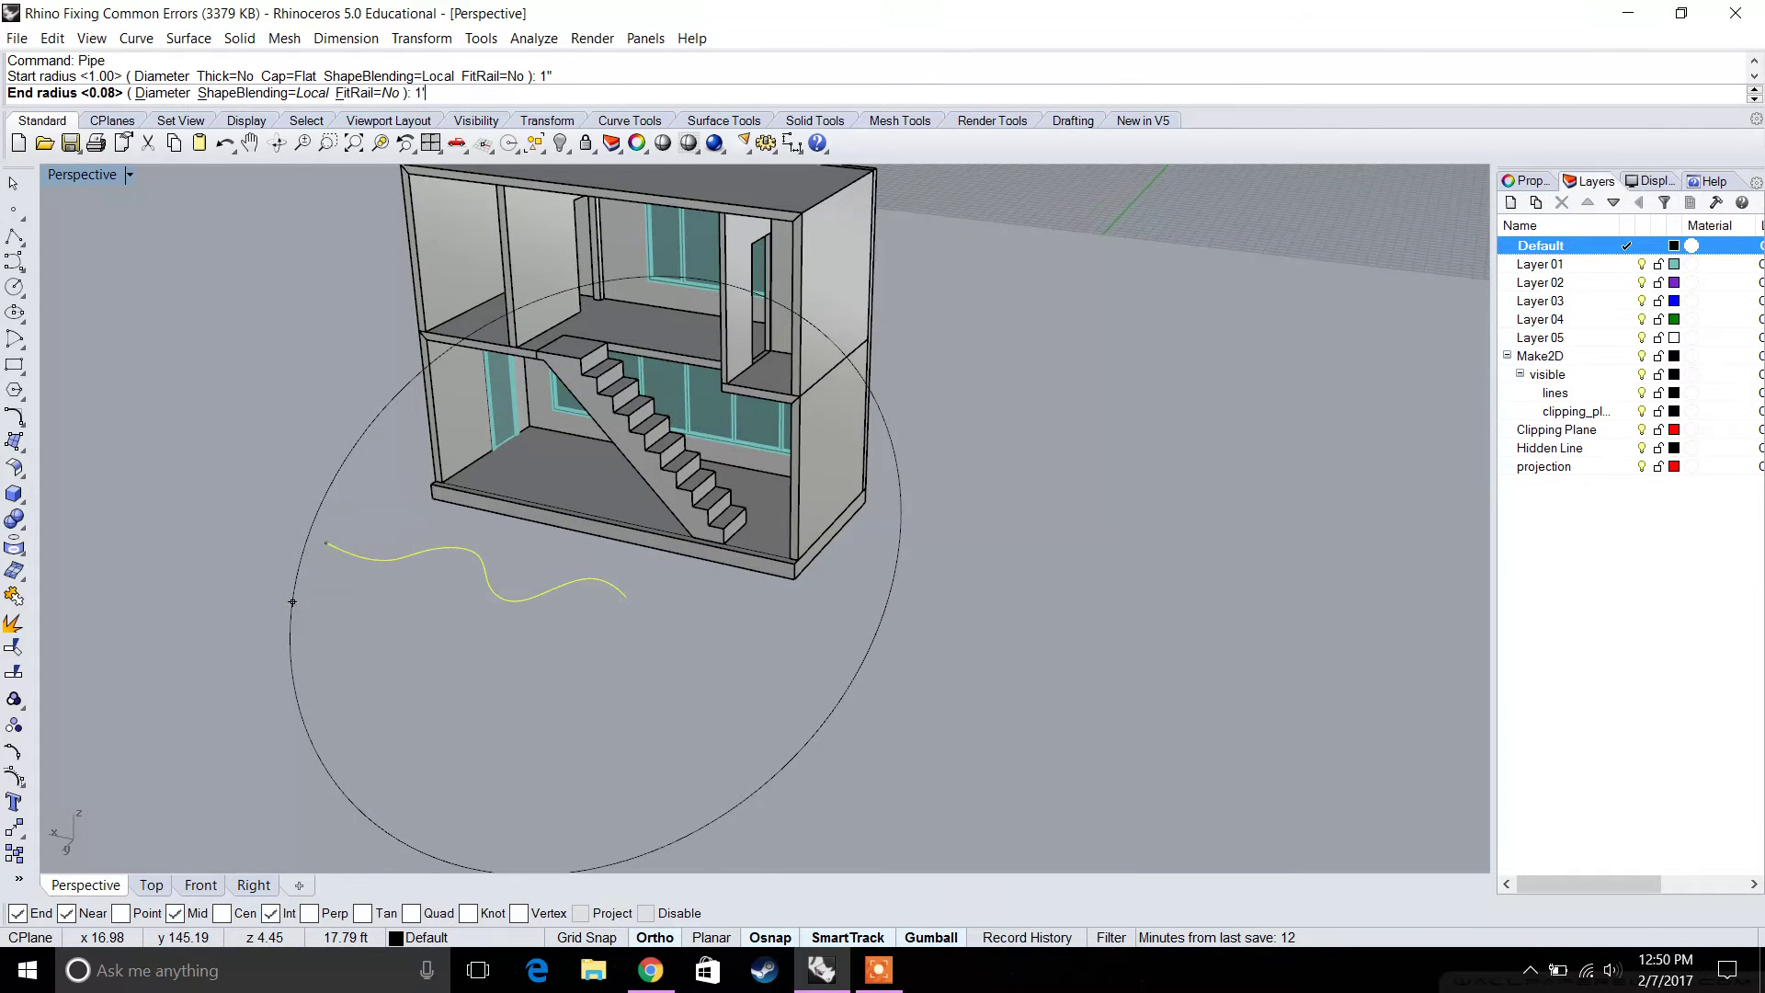
type("1'")
key("Return")
key("Return")
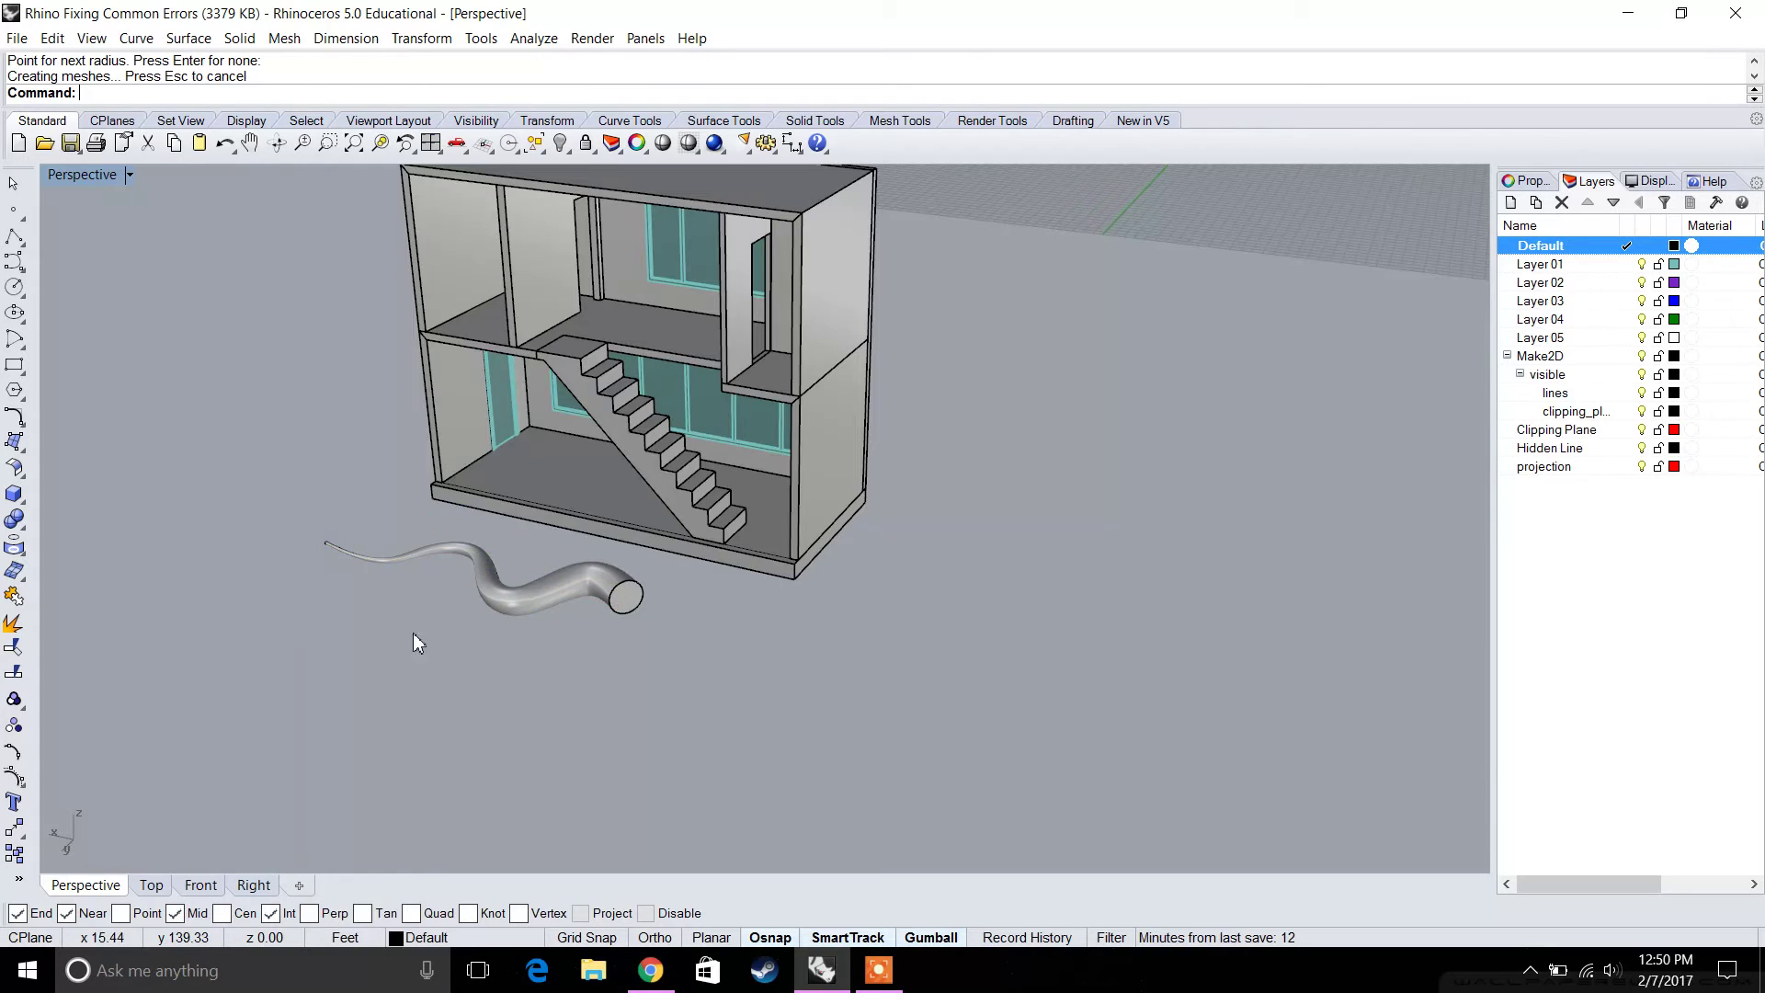
right_click_drag(414, 634, 482, 545)
scroll(477, 616, "up", 6)
Undo the tapered pipe and create a flat-capped pipe along the wavy curve with 1" start and end radii.
key("ctrl+z")
key("Return")
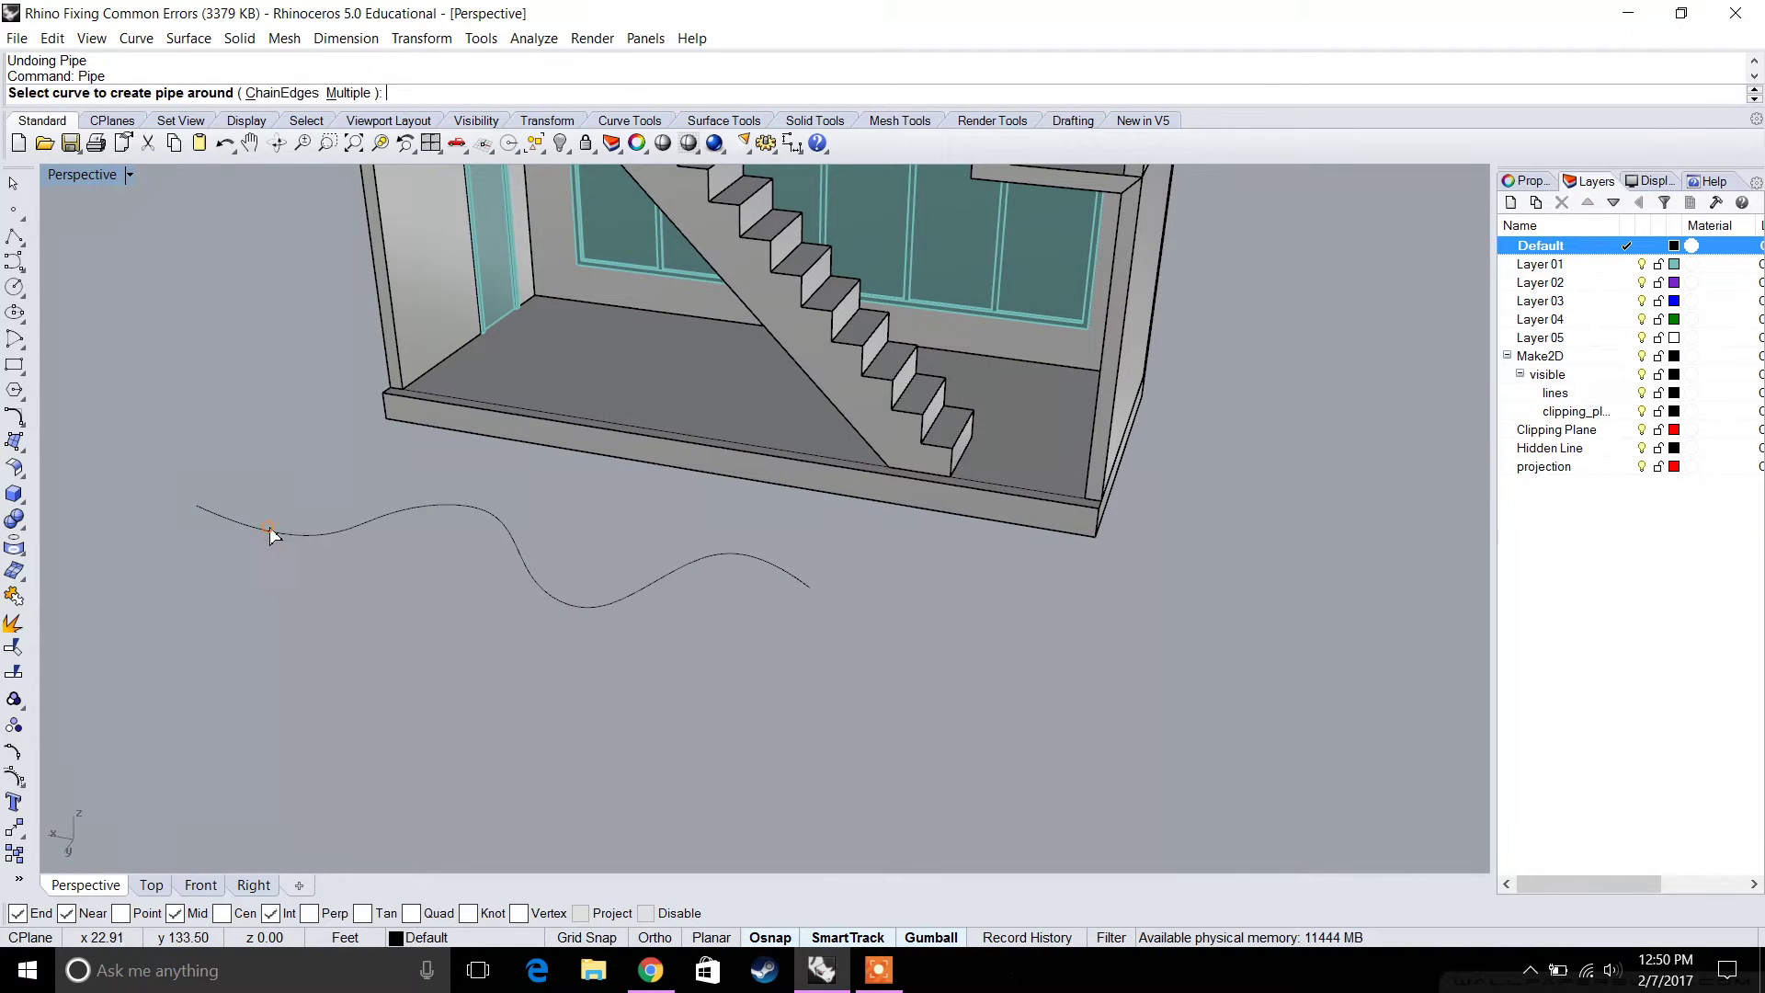
left_click(287, 534)
type("1")
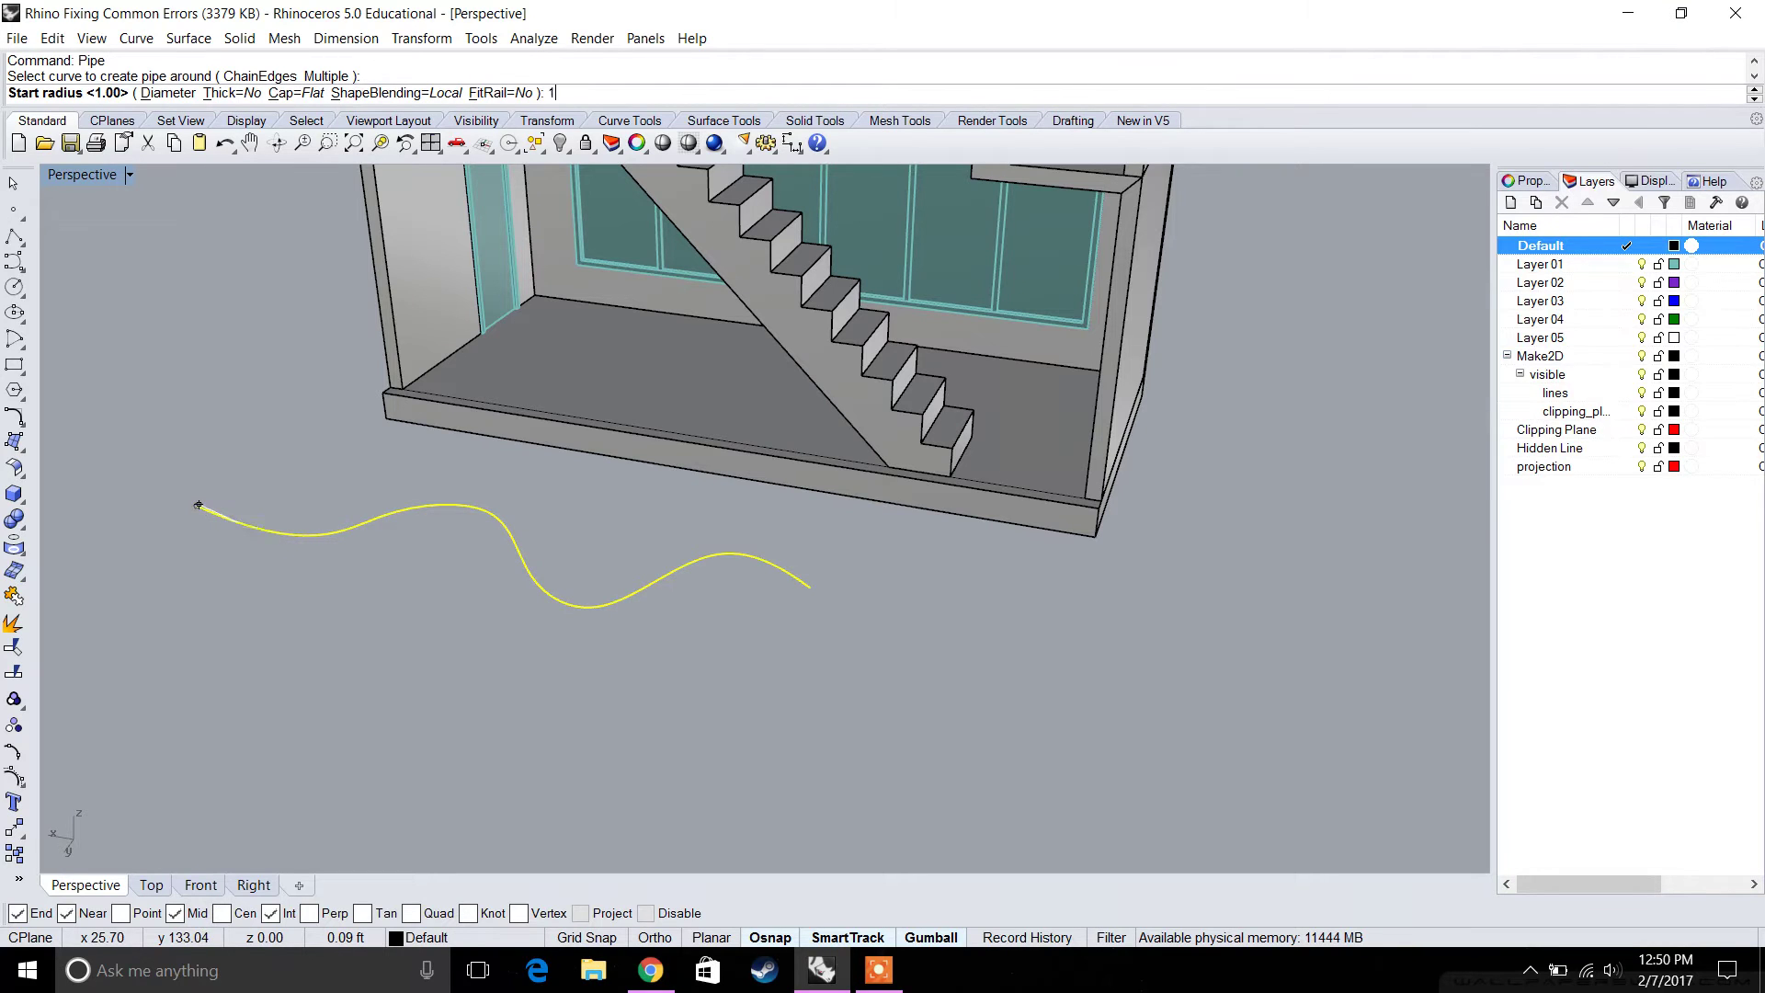
type("\"")
key("Return")
type("1")
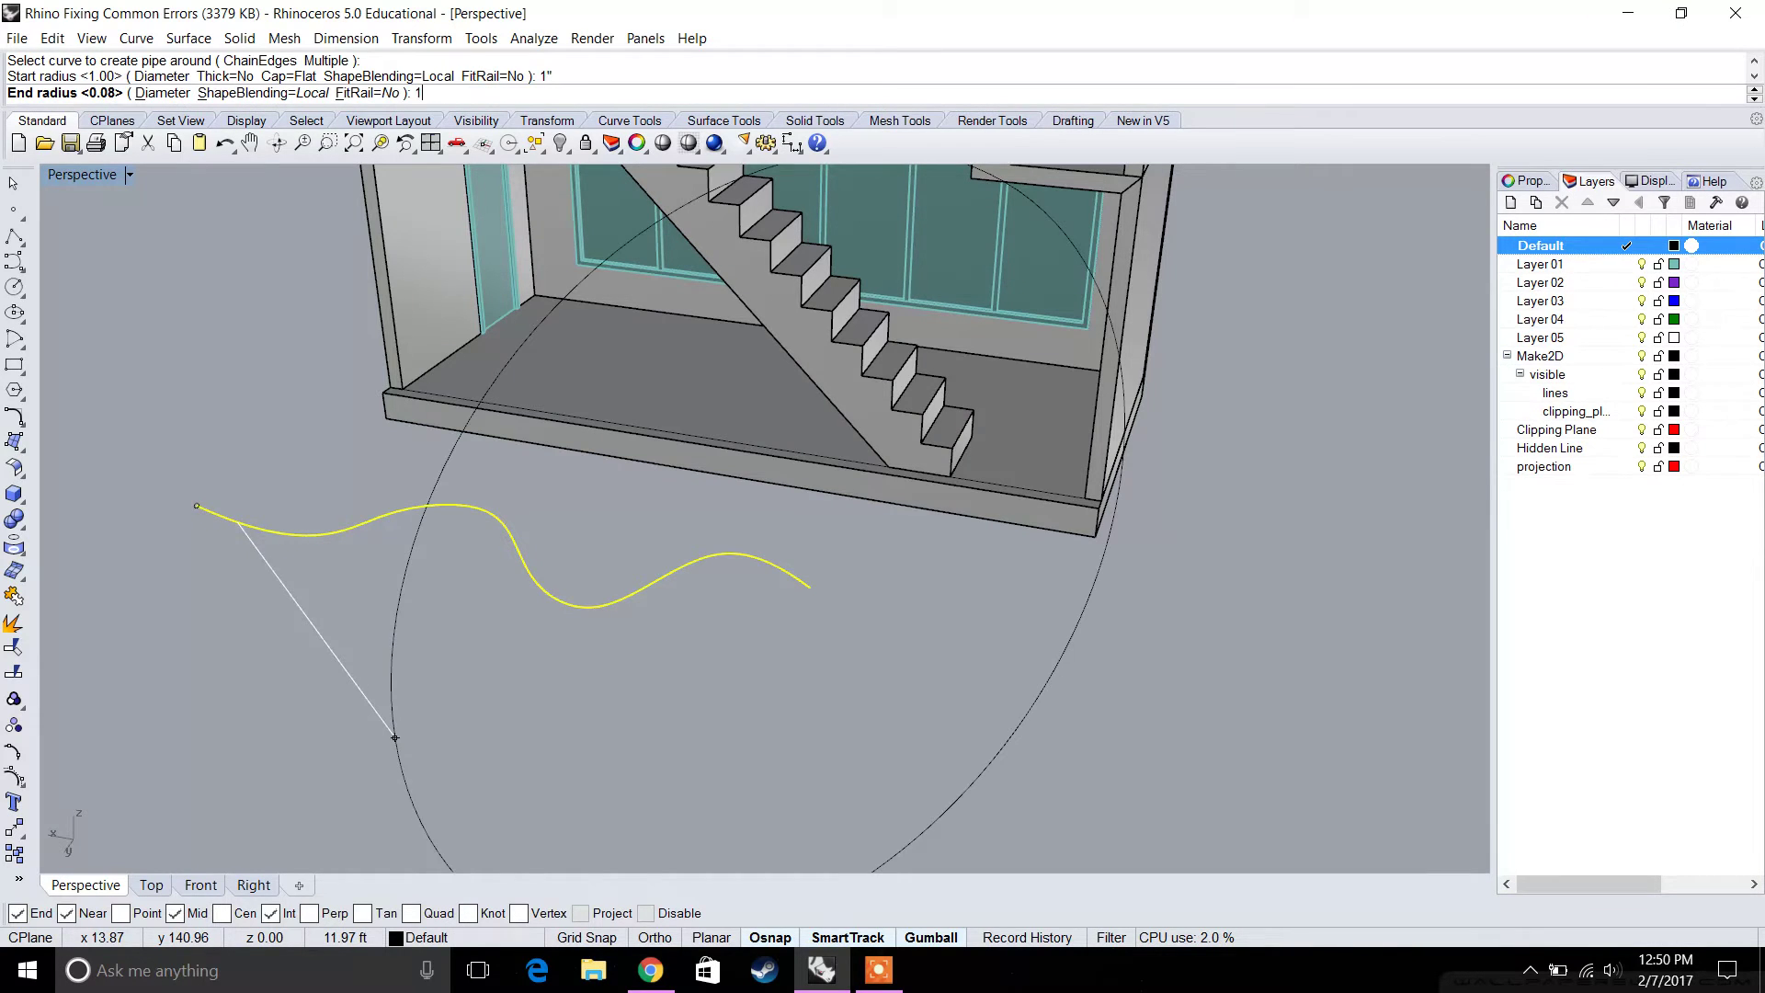
type("\"")
key("Return")
key("Return")
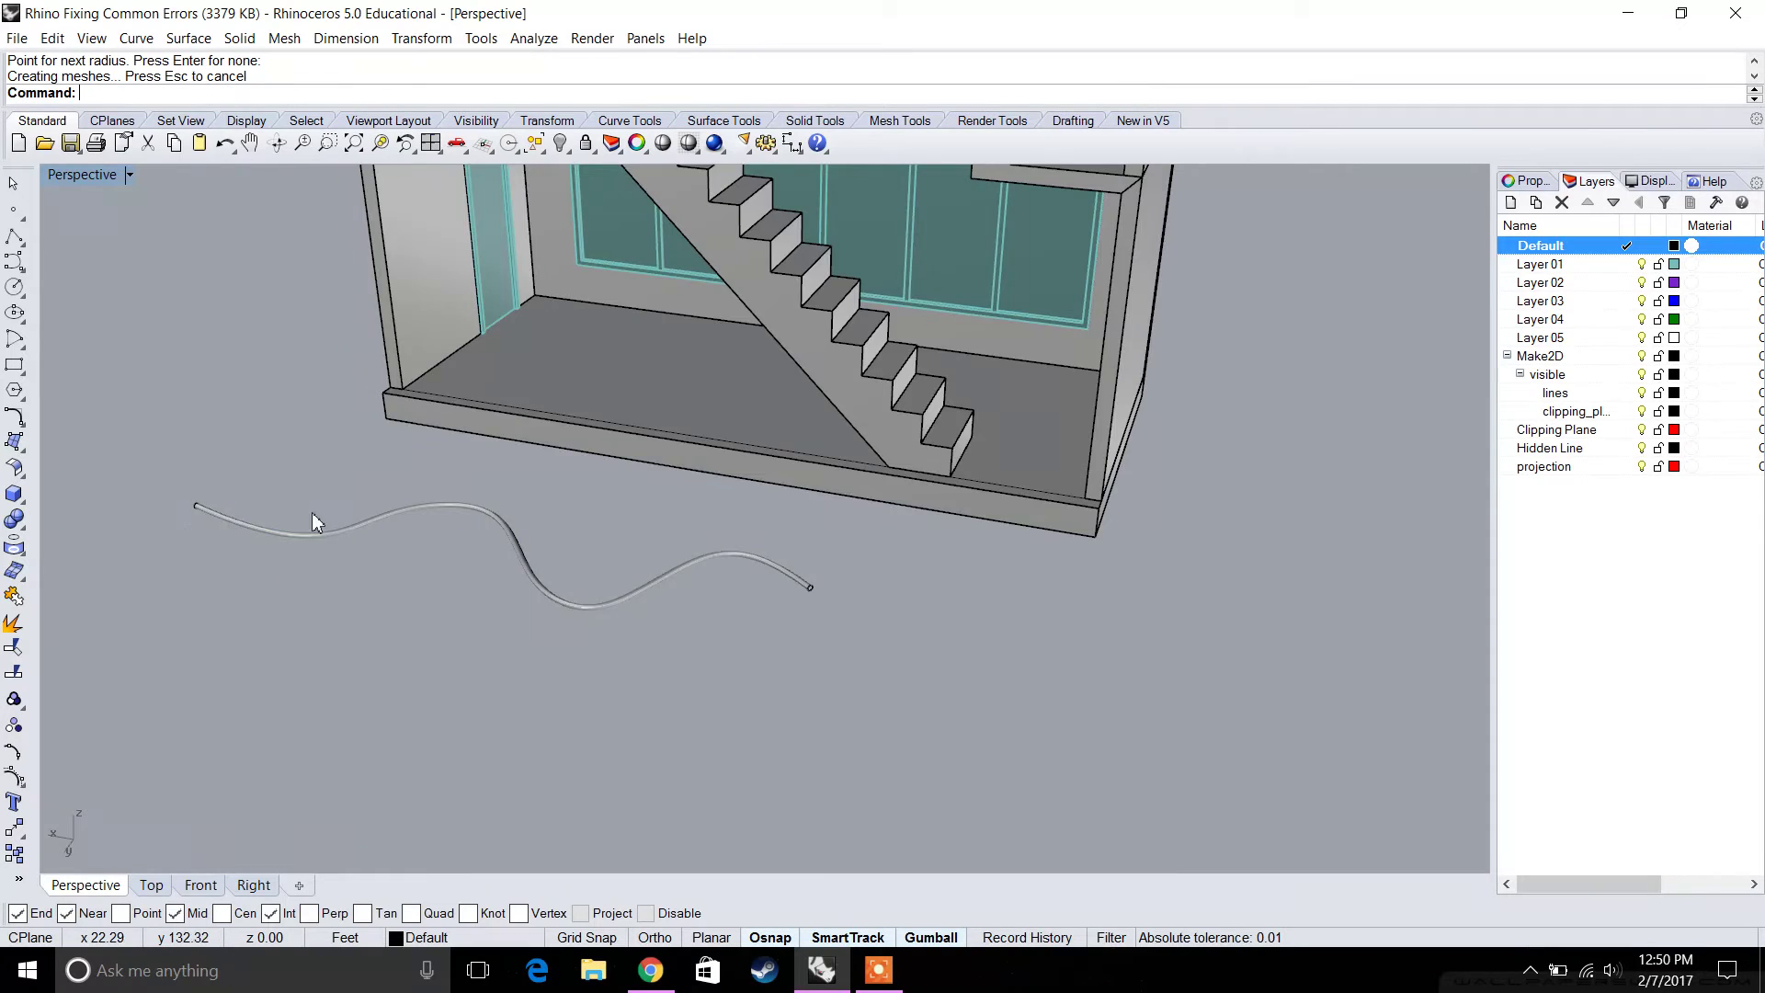
Undo the uniform pipe and the wavy curve in front of the house.
mouse_move(312, 515)
right_mouse_down()
mouse_move(693, 429)
mouse_move(634, 488)
mouse_move(339, 563)
mouse_move(288, 520)
right_mouse_up()
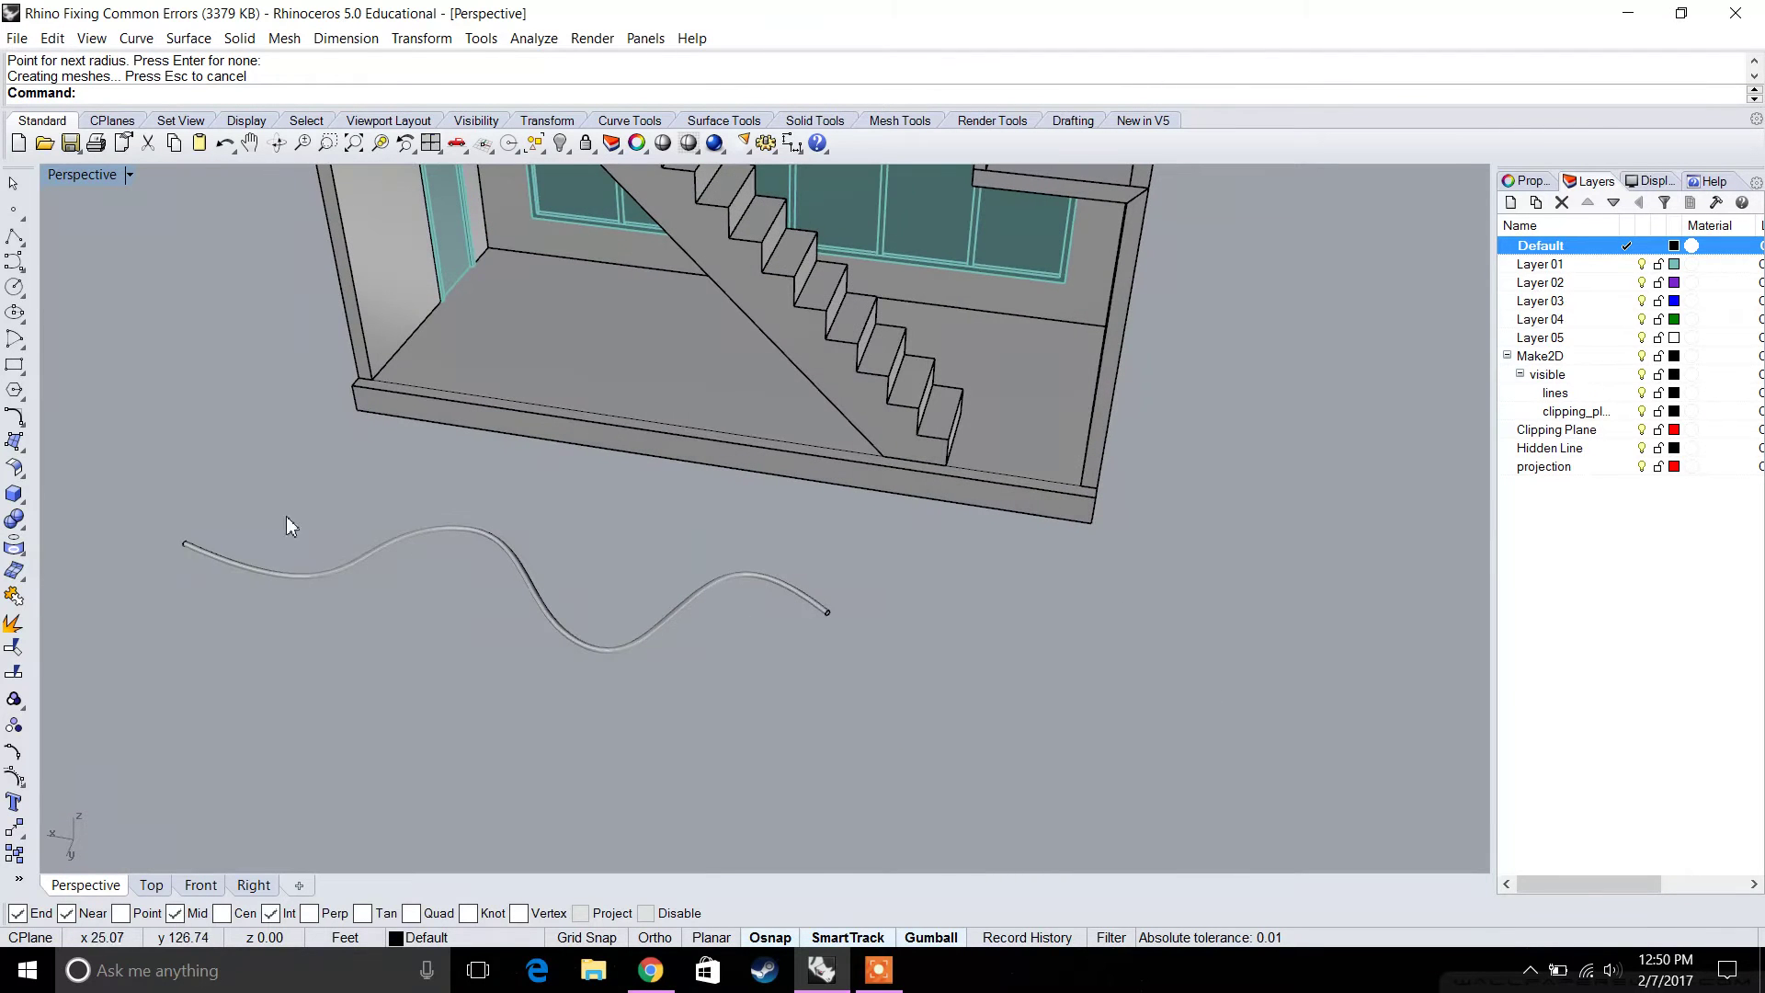
key("ctrl+z")
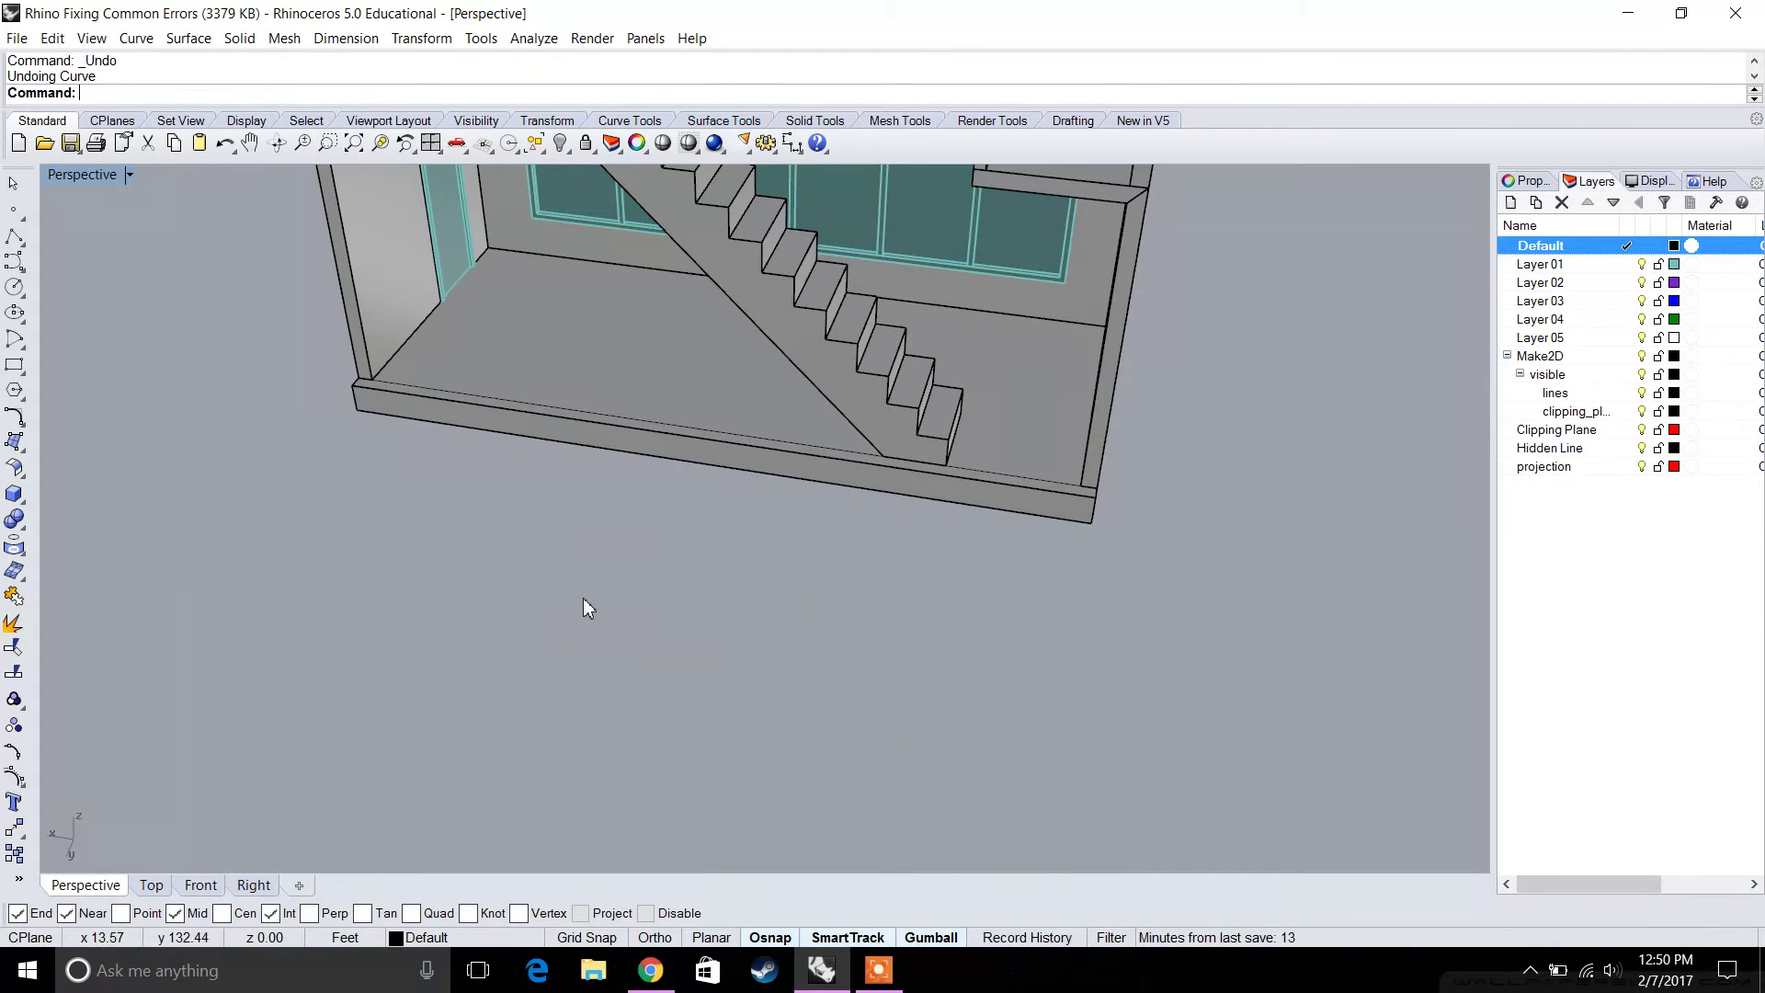
right_click_drag(632, 583, 599, 655)
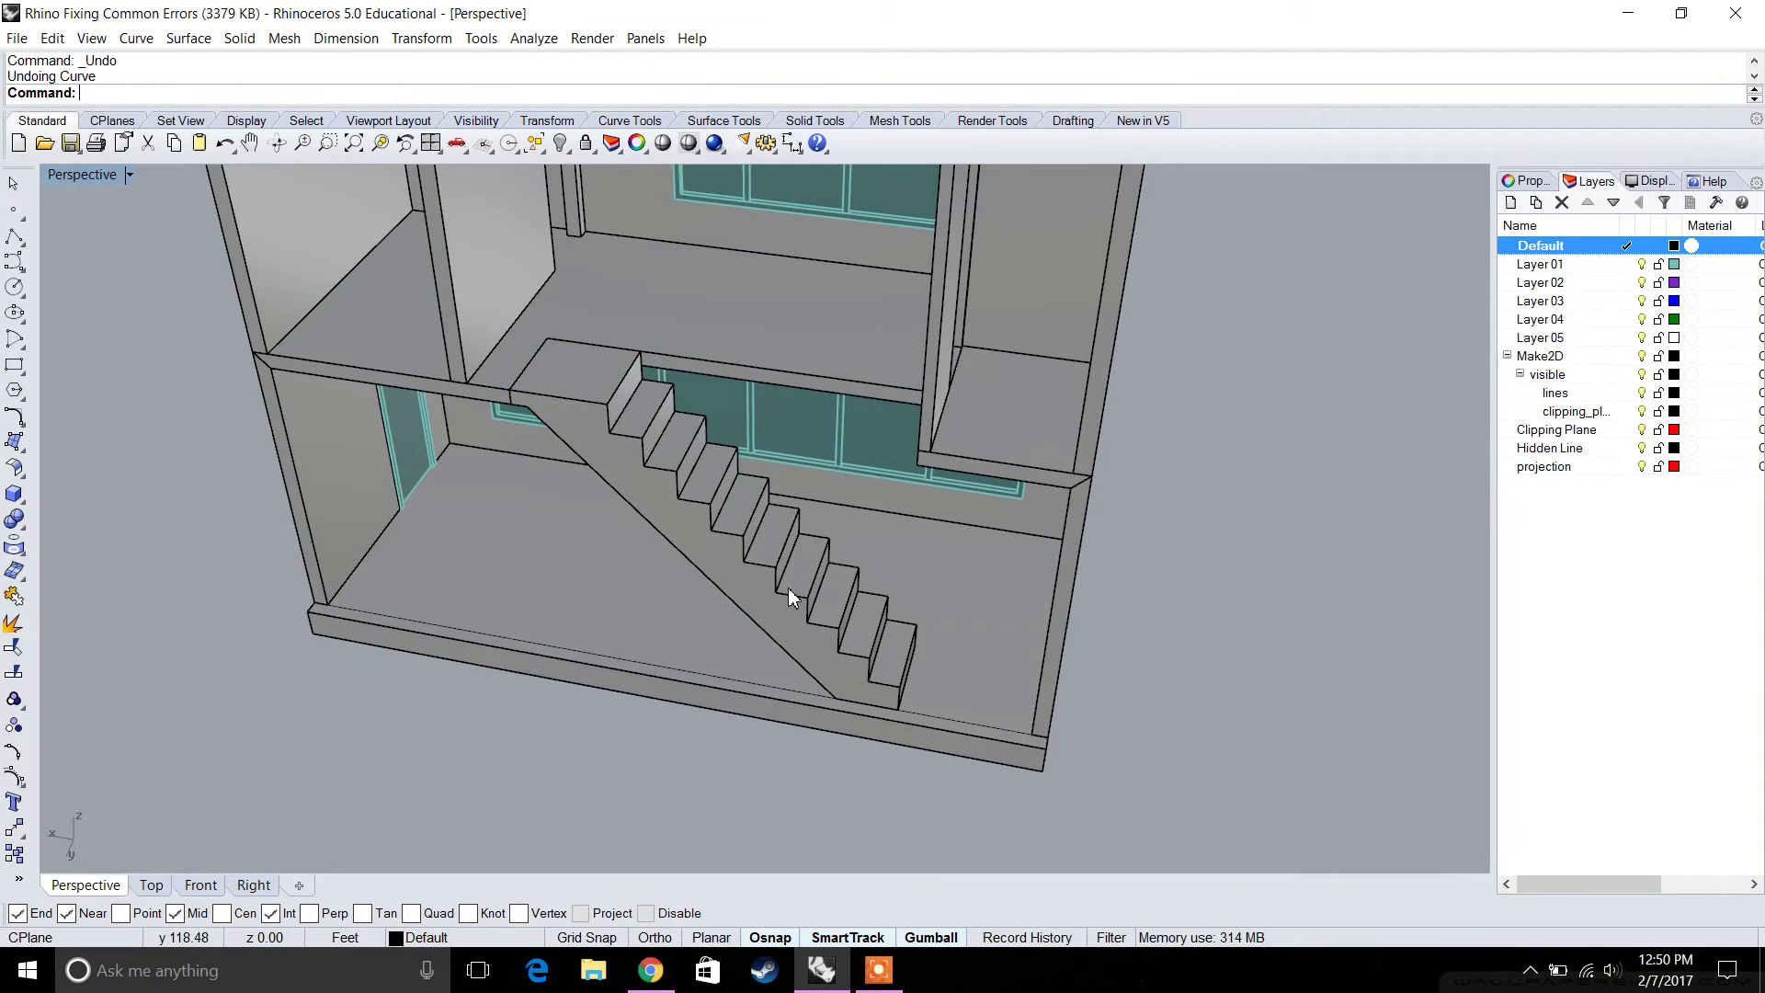
Start a polyline at the outer corner of the lowest stair step and set the Front viewport to Wireframe display.
right_click_drag(791, 588, 704, 496)
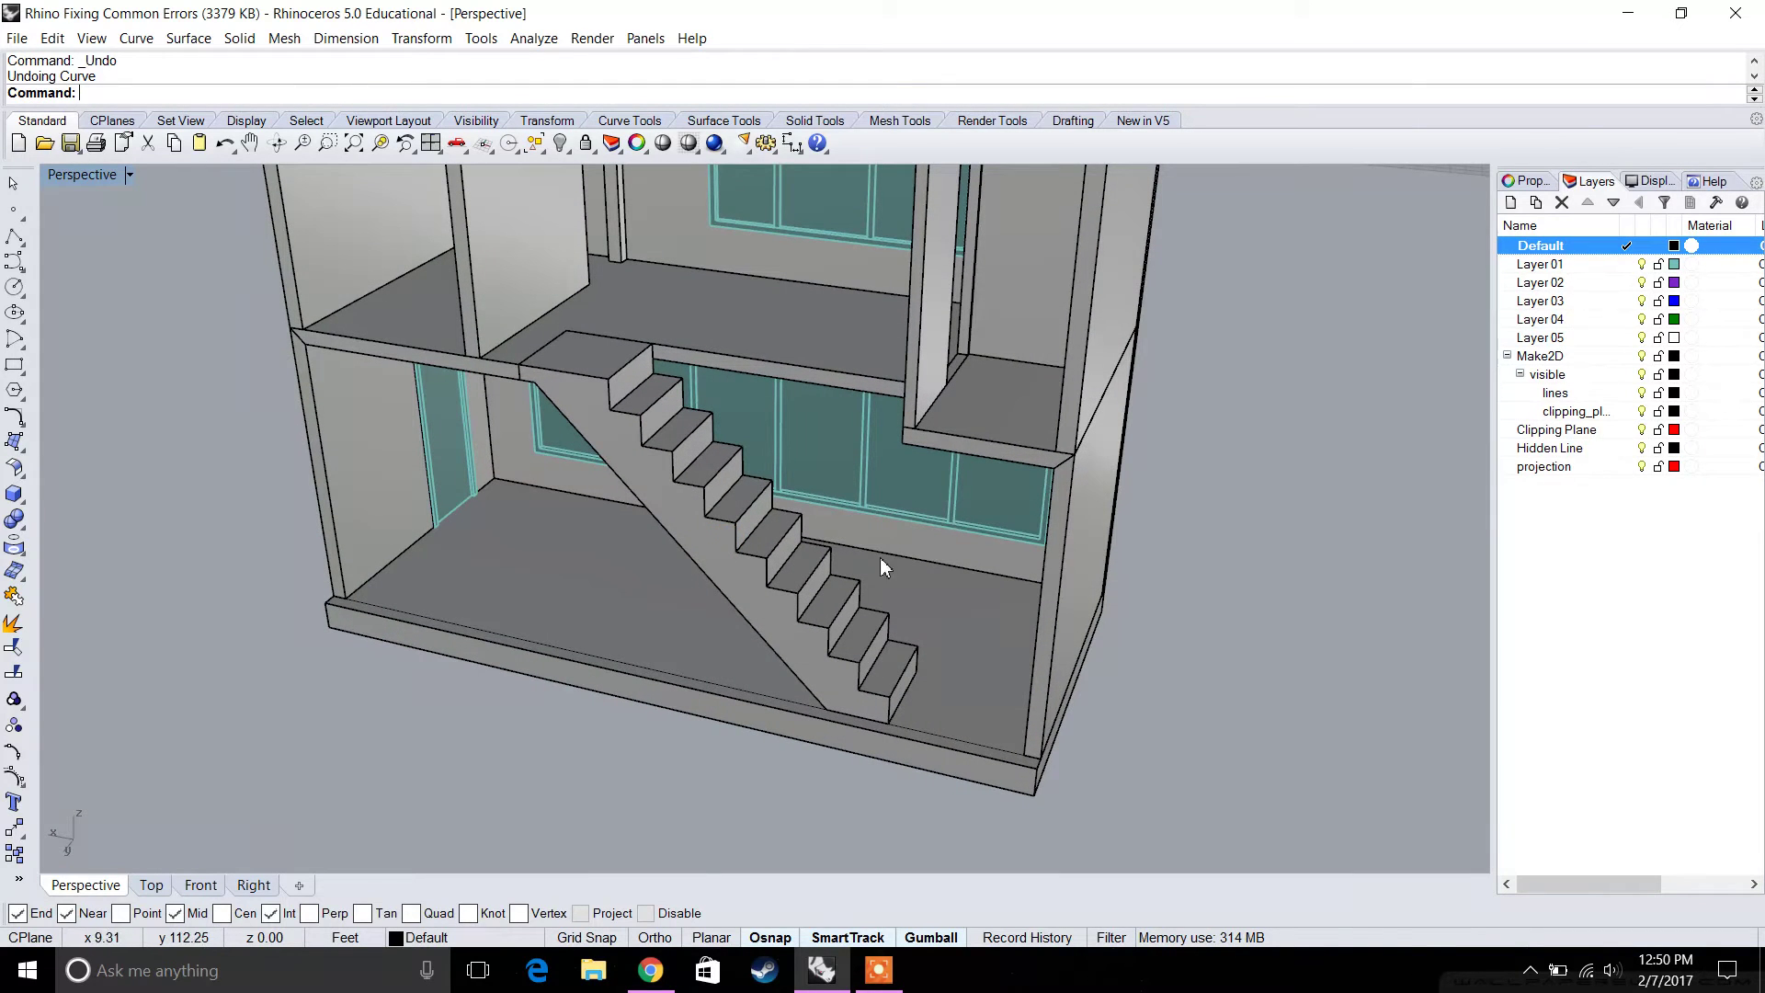
right_click_drag(914, 583, 767, 621)
scroll(895, 617, "down", 3)
scroll(767, 622, "up", 2)
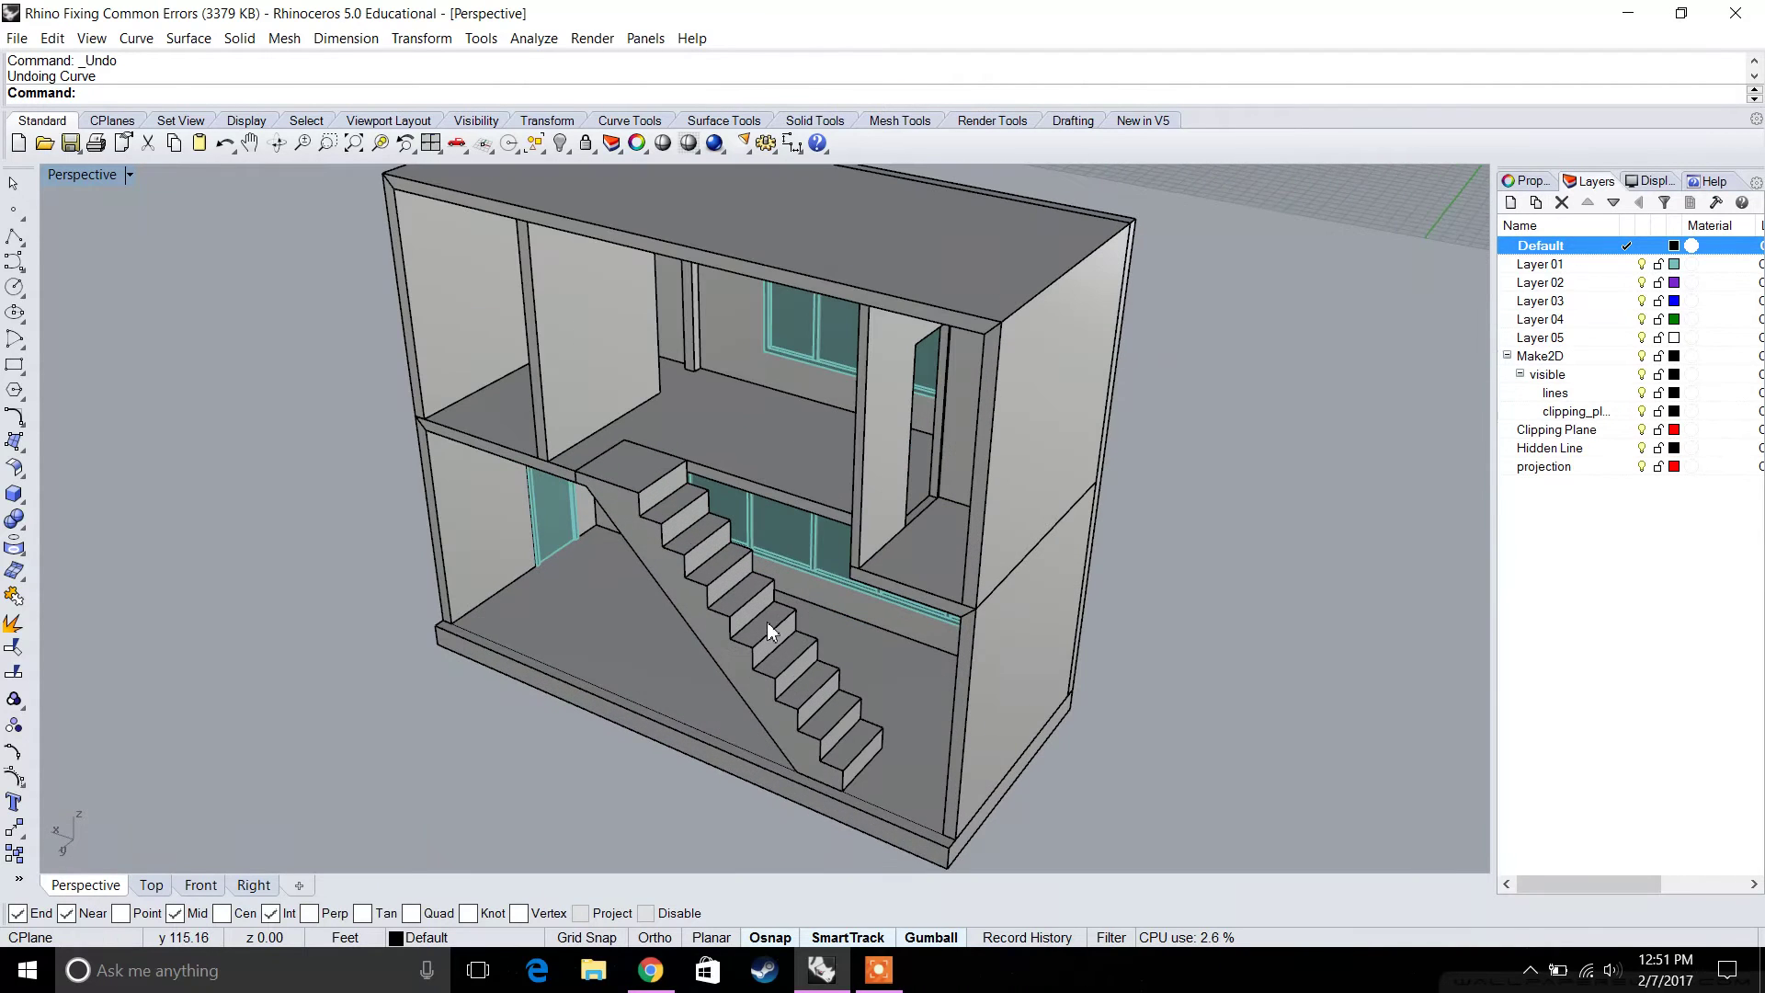
left_click(11, 236)
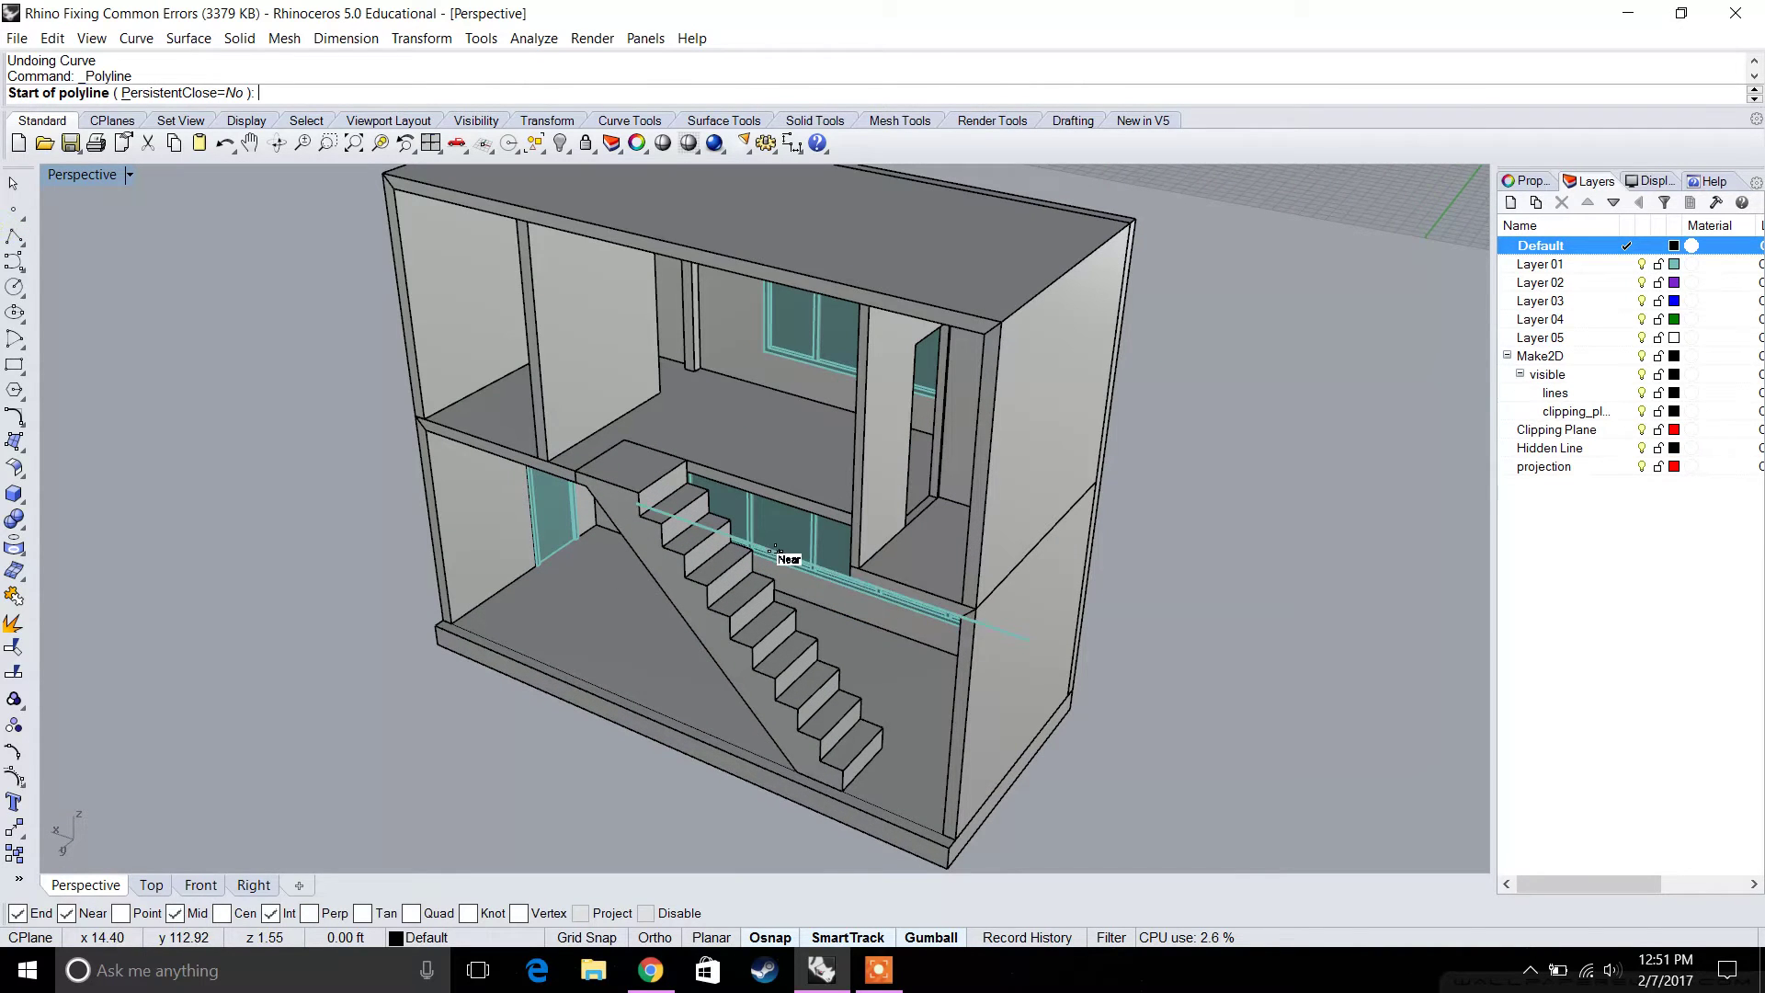
left_click(838, 769)
right_click_drag(842, 770, 976, 654)
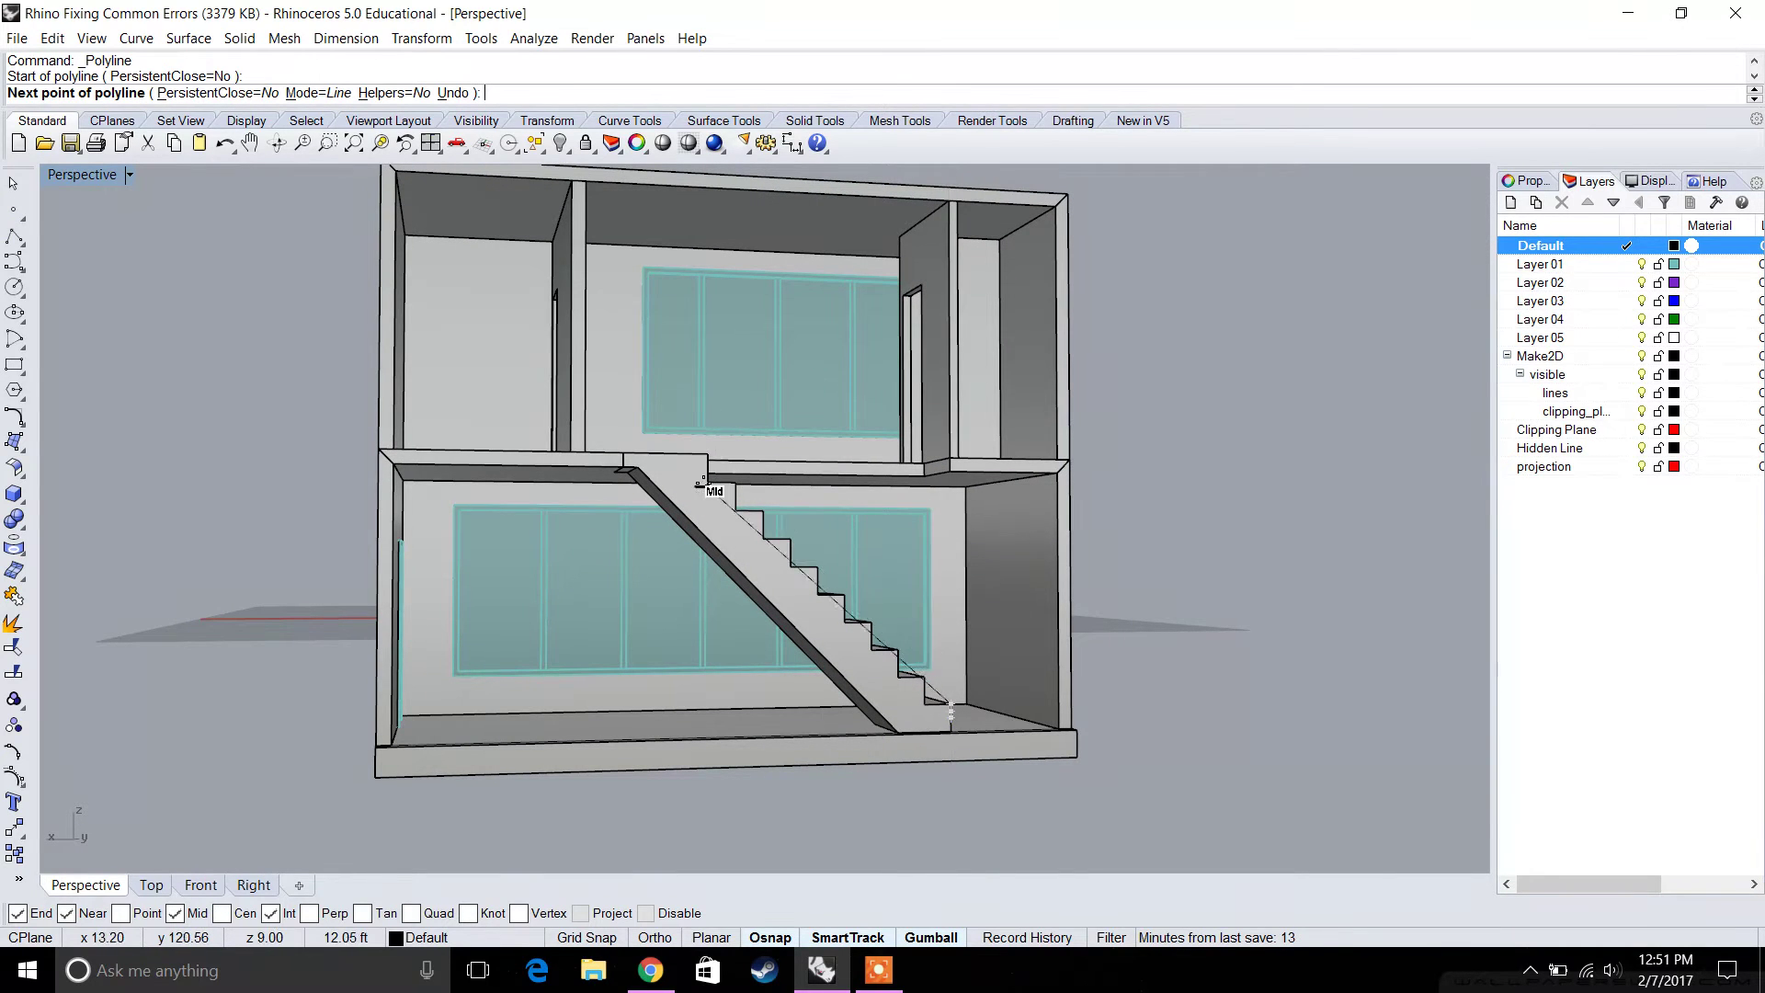
double_click(75, 172)
left_click(92, 533)
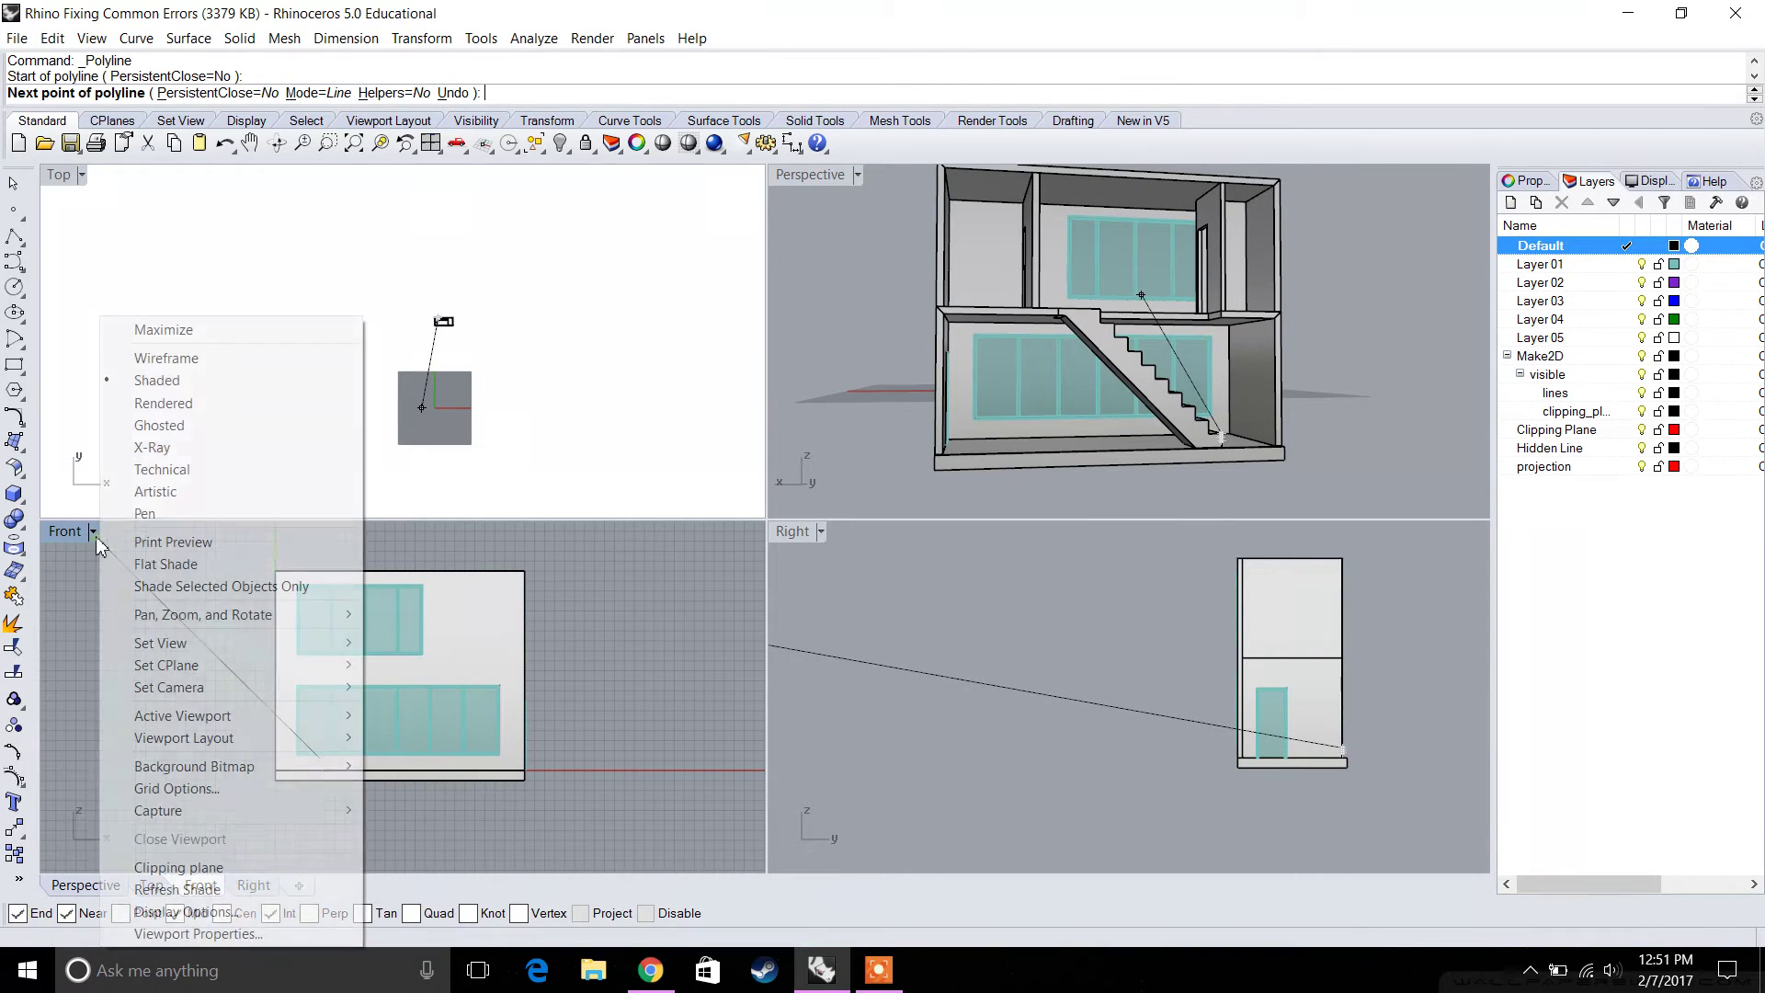
left_click(340, 357)
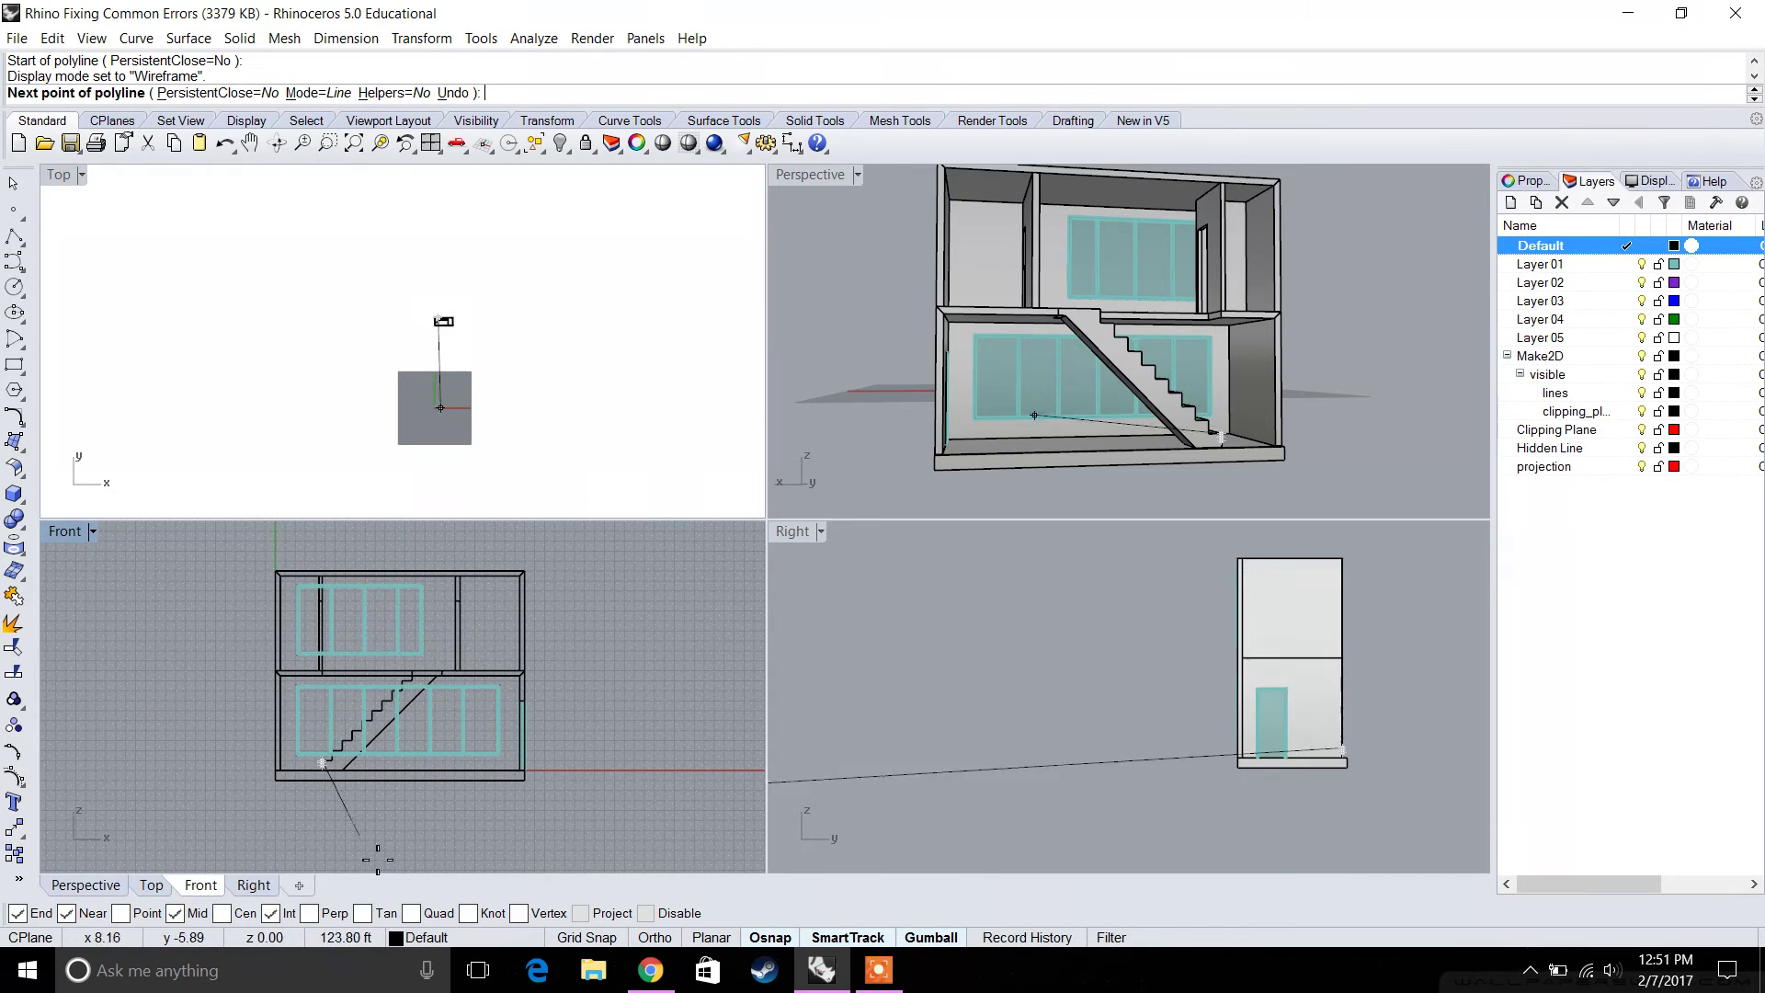
Turn on Ortho and finish the polyline as a 3' vertical post line rising from the lowest step.
left_click(659, 941)
right_click_drag(322, 538, 317, 615)
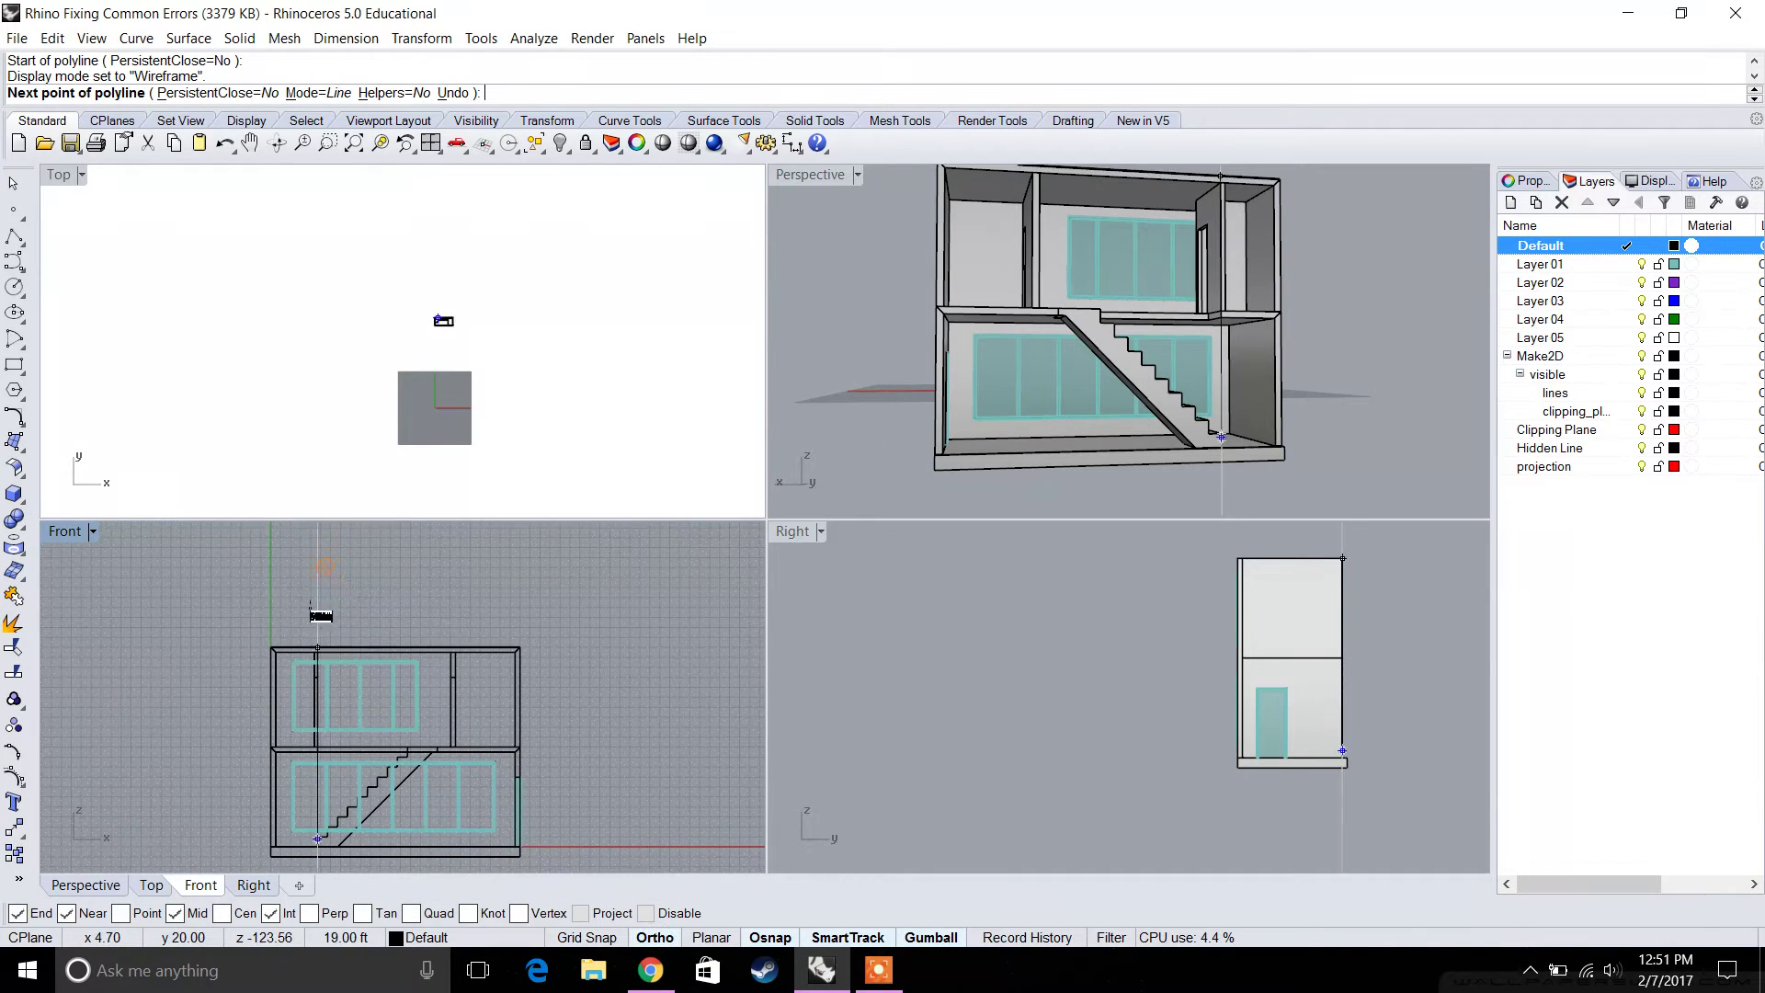
type("3'")
key("Return")
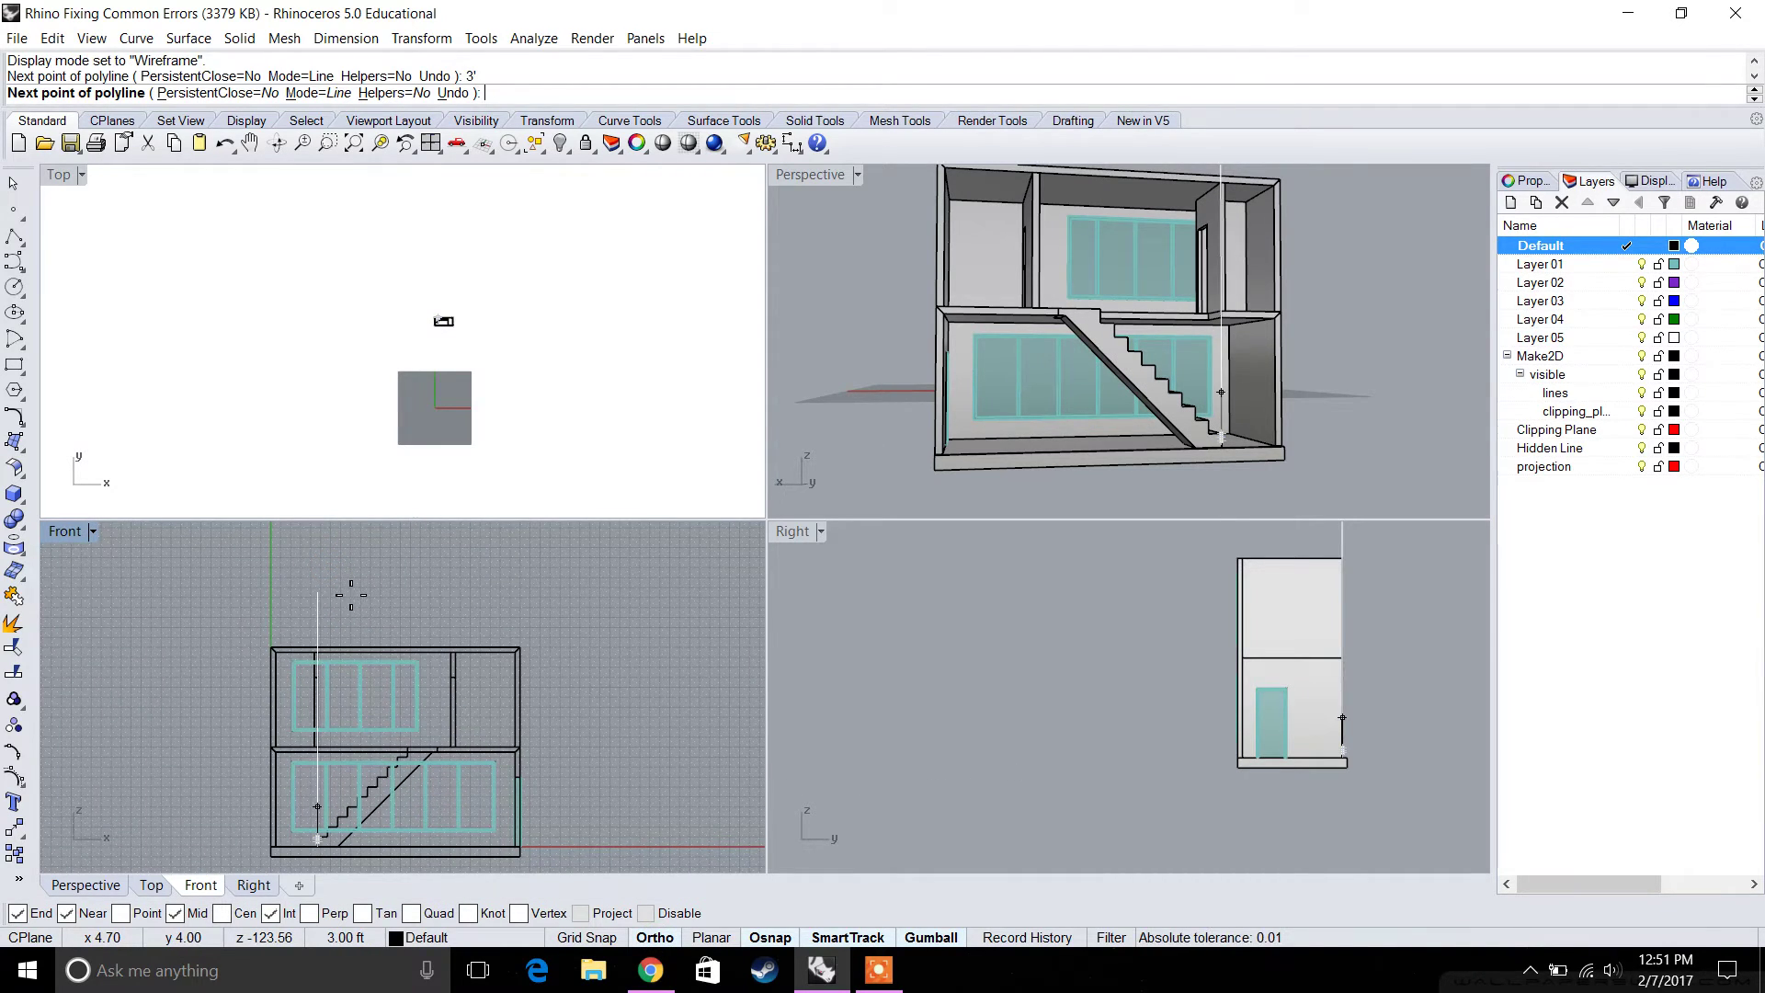
left_click(350, 595)
key("Return")
Copy the 3' post line from its base to four more outer corners up the stair, ending at the top landing.
double_click(832, 175)
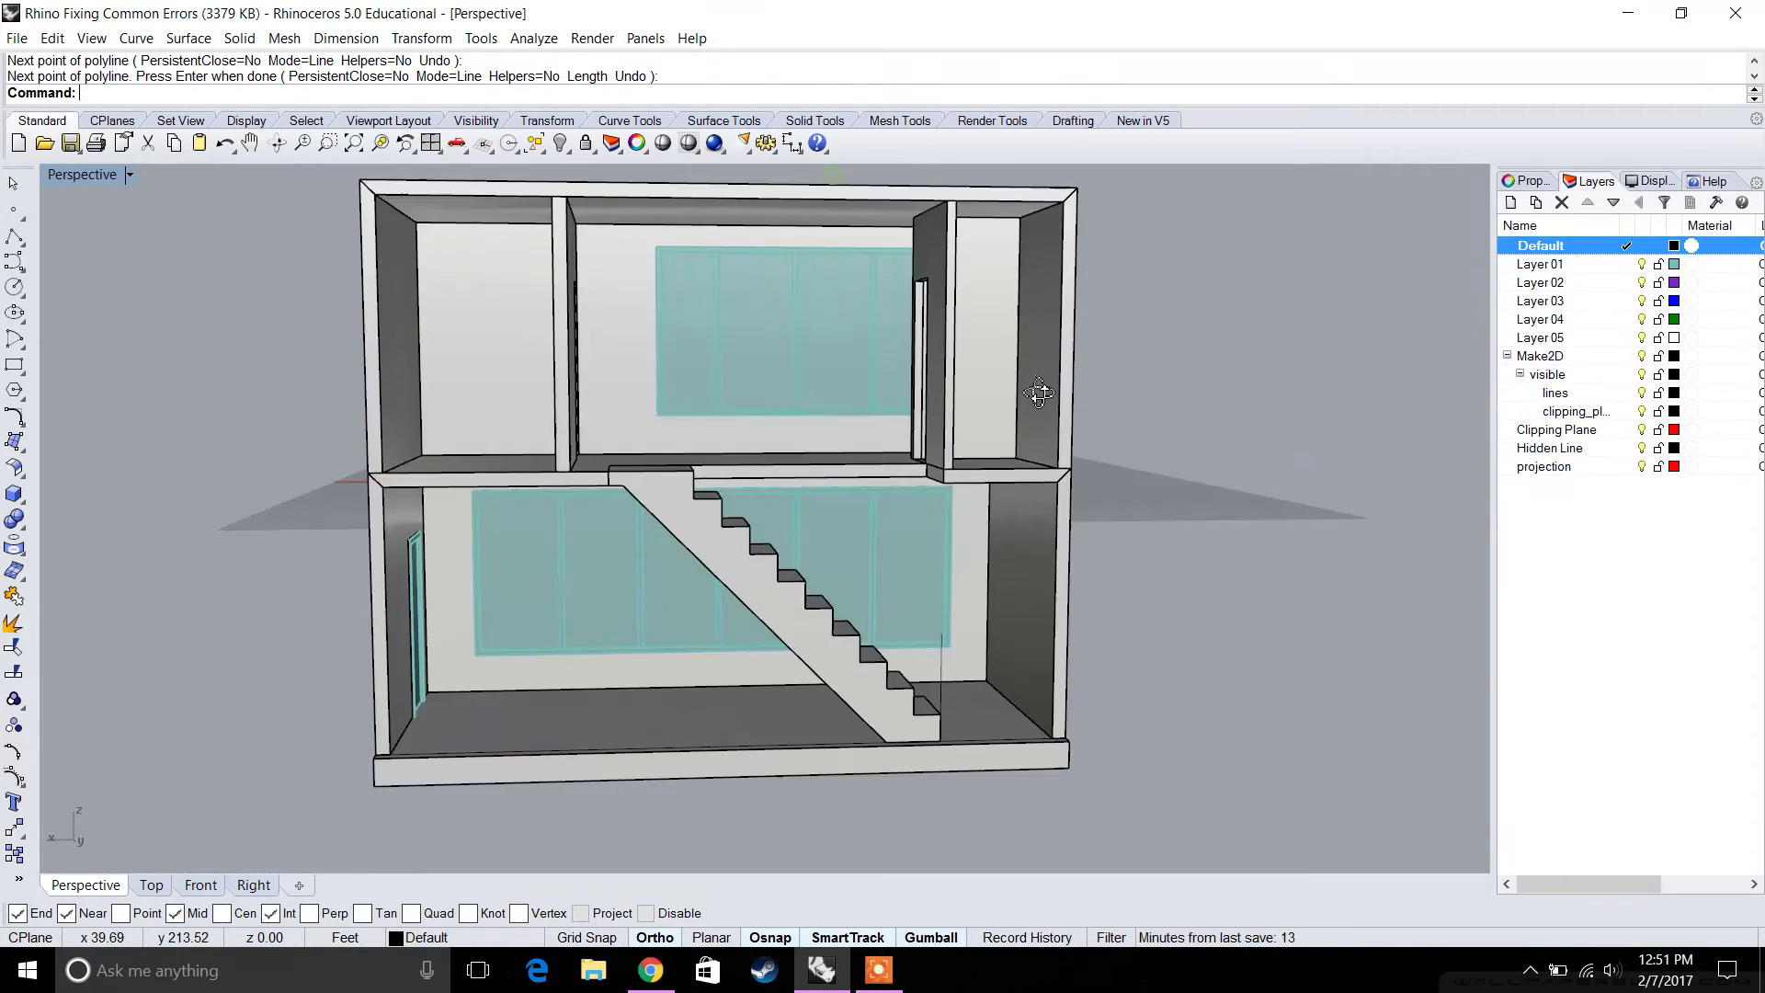
scroll(877, 676, "up", 5)
left_click(826, 781)
left_click(923, 839)
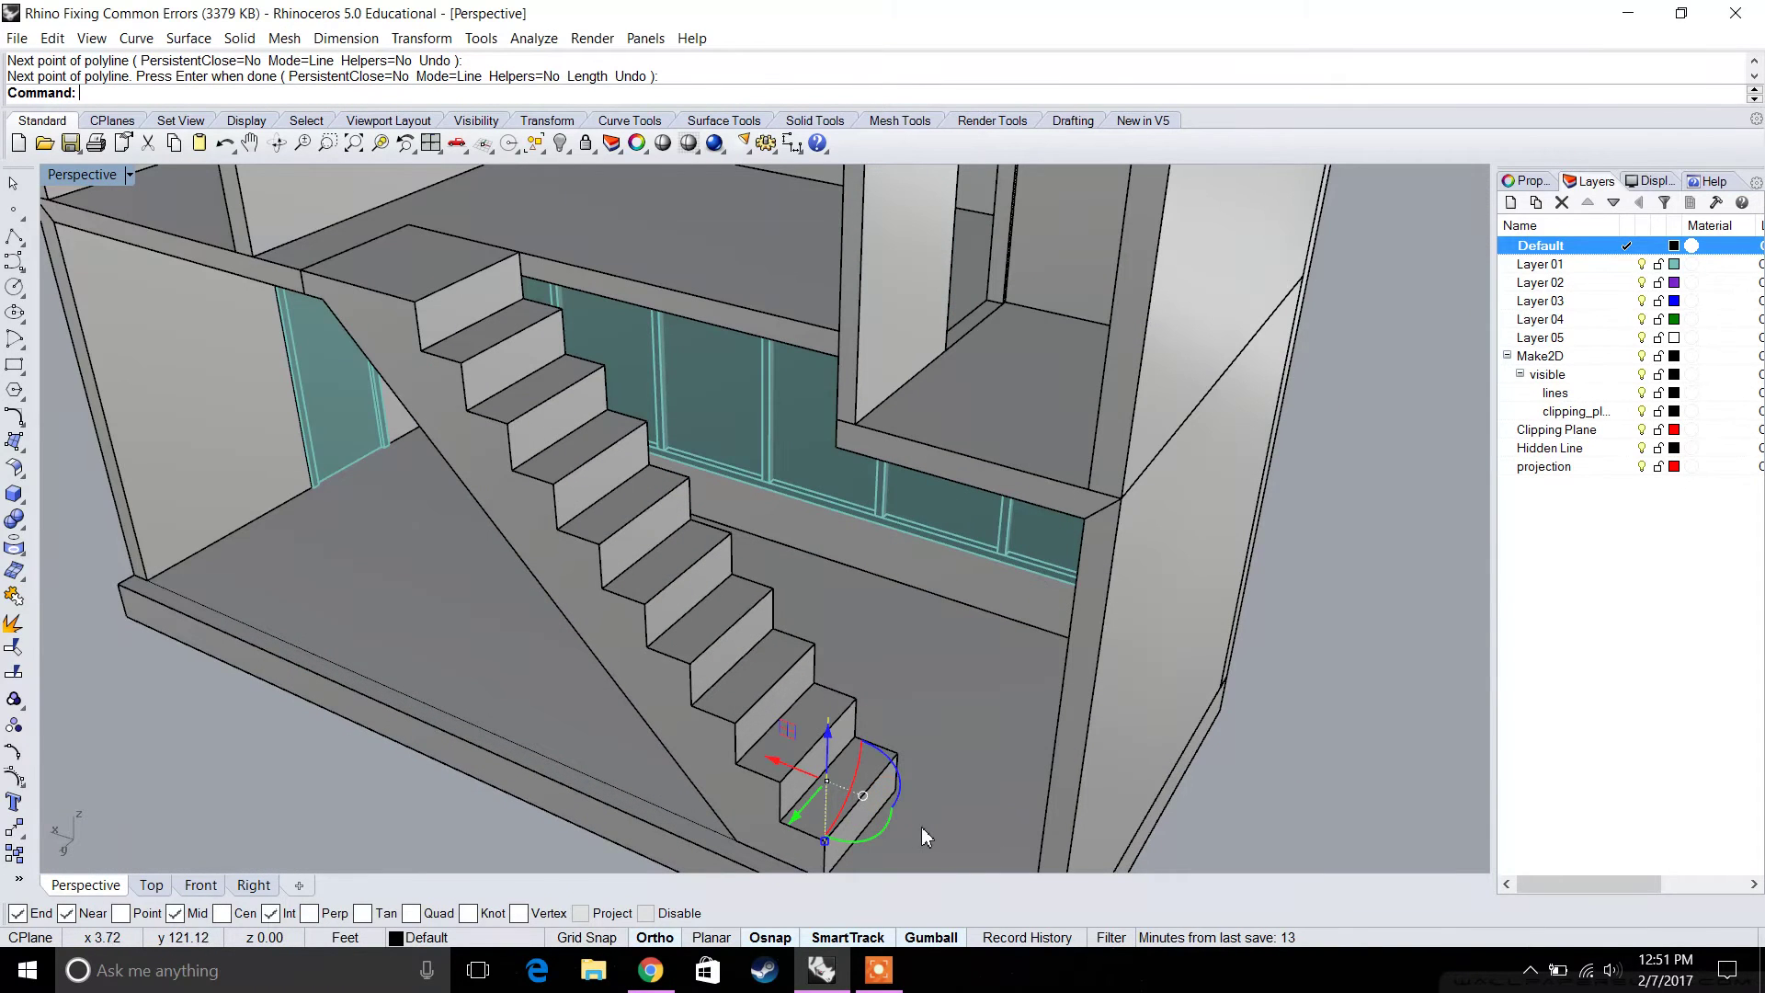
type("Coph")
key("Return")
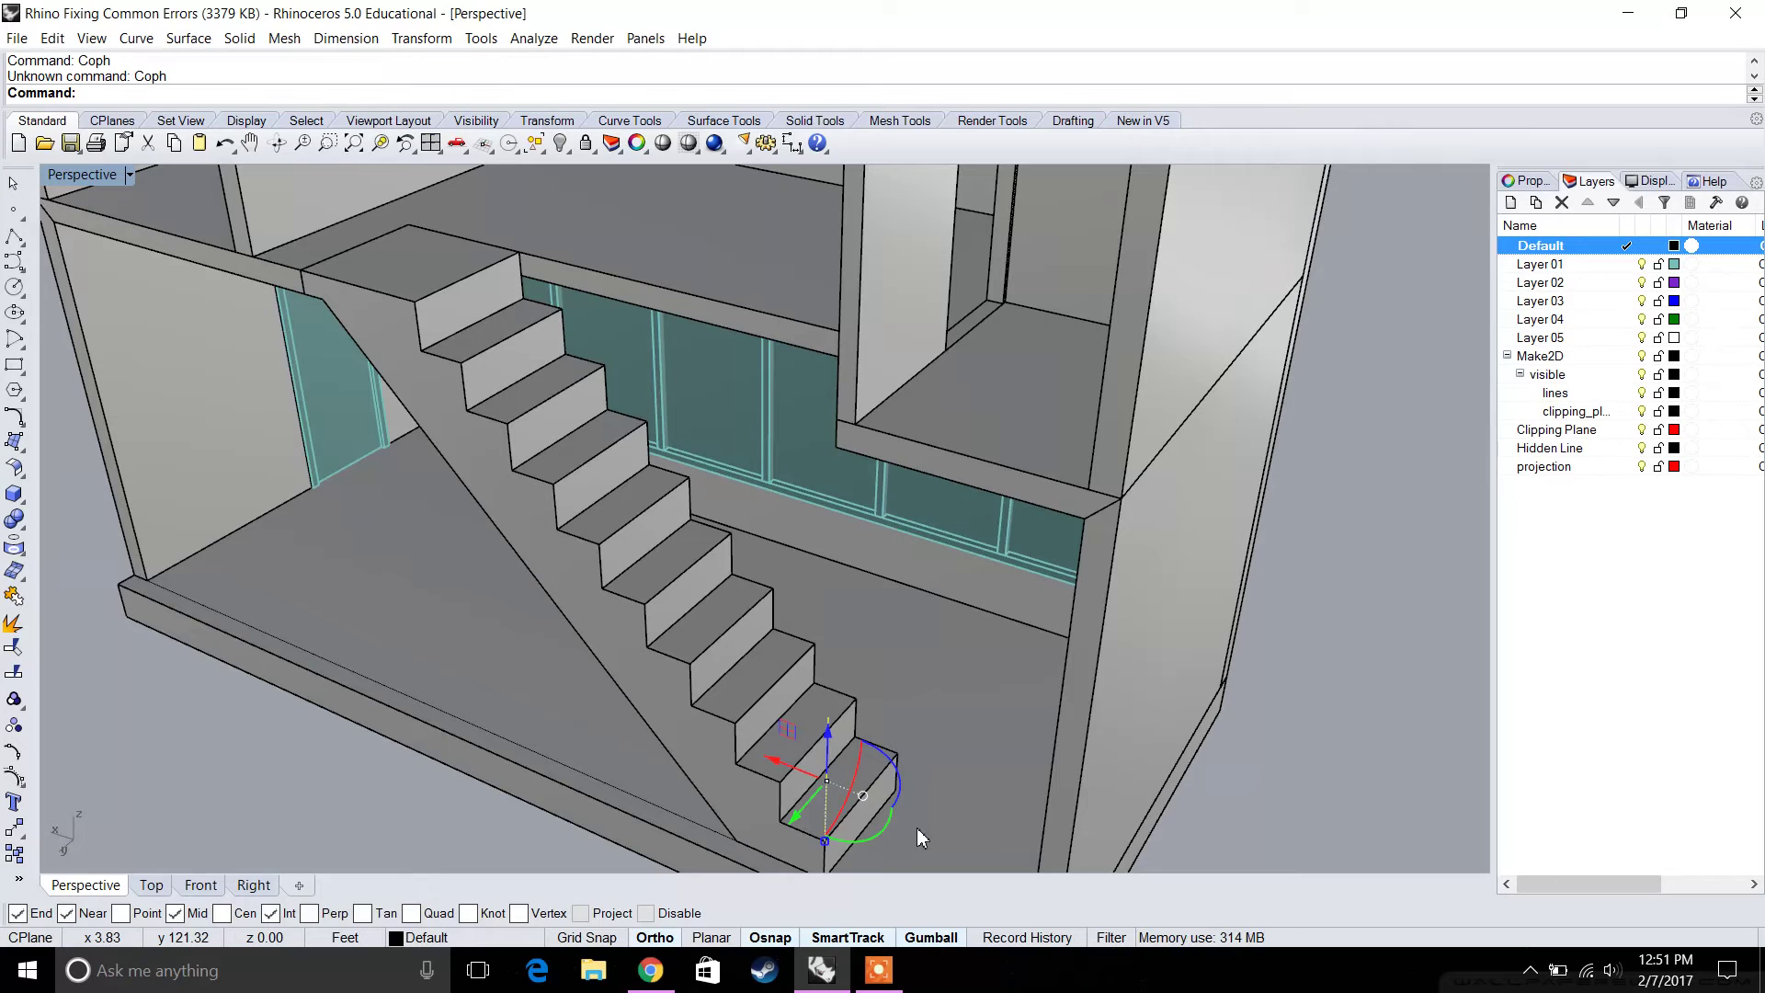
type("Copy")
key("Return")
left_click(830, 843)
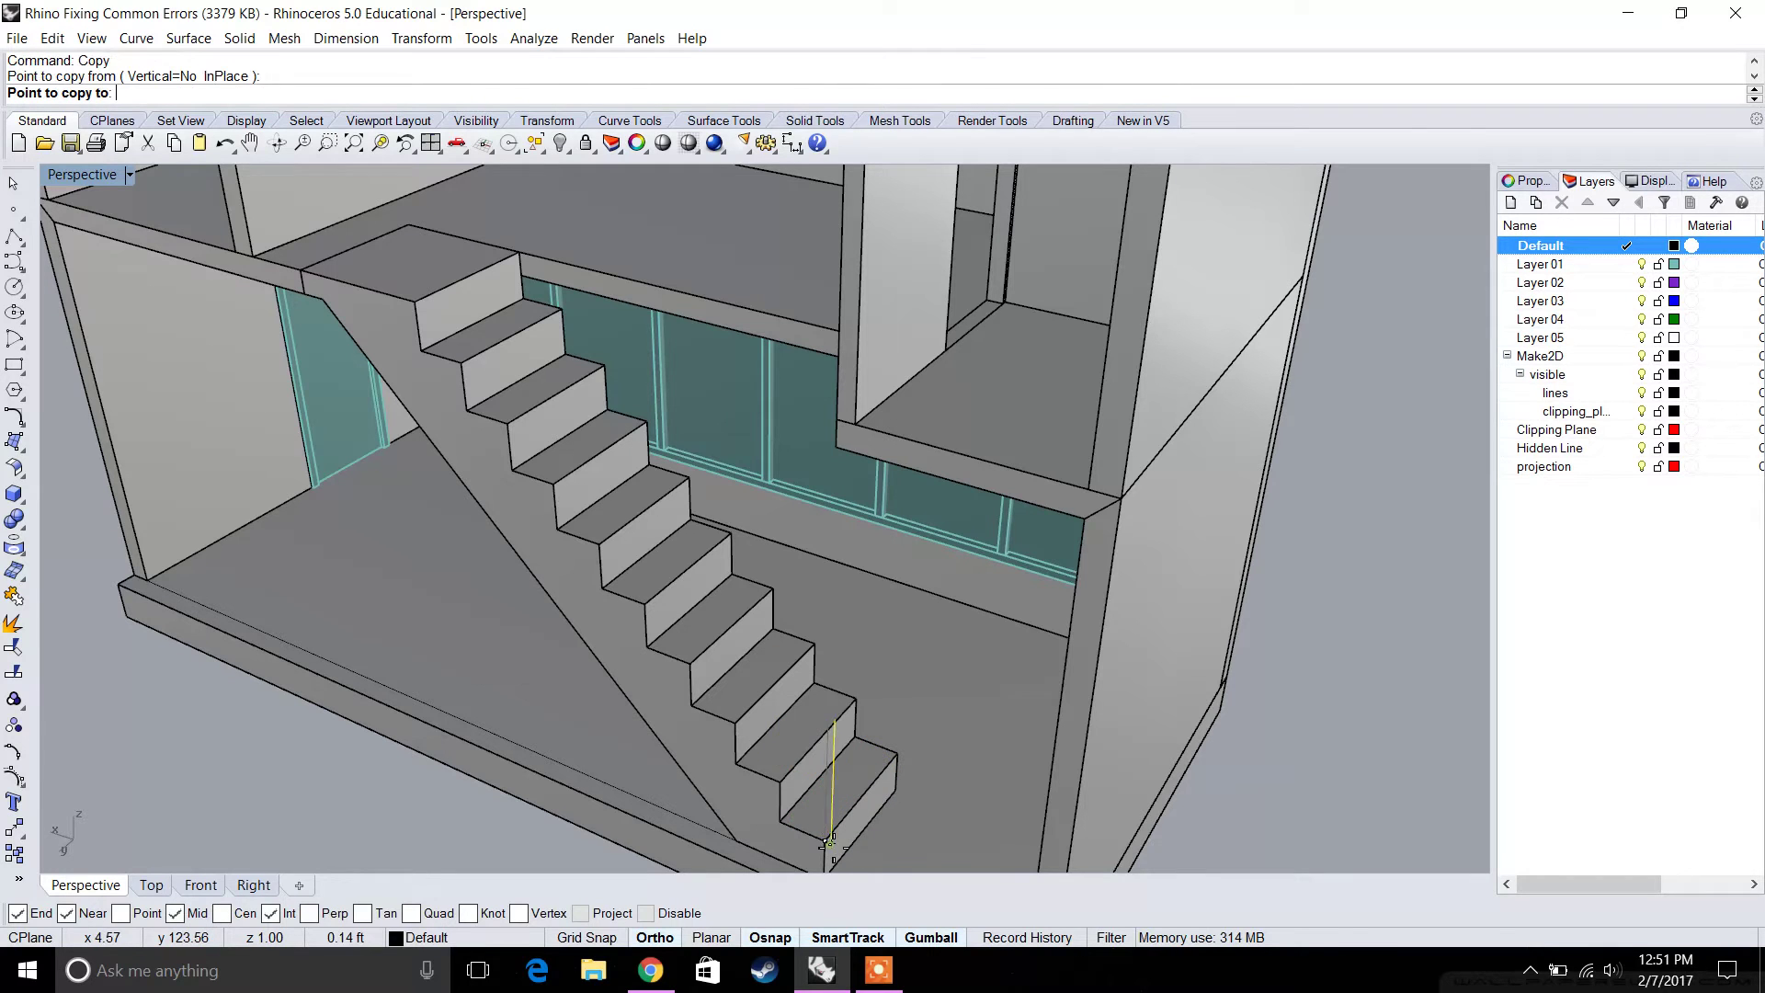
left_click(551, 488)
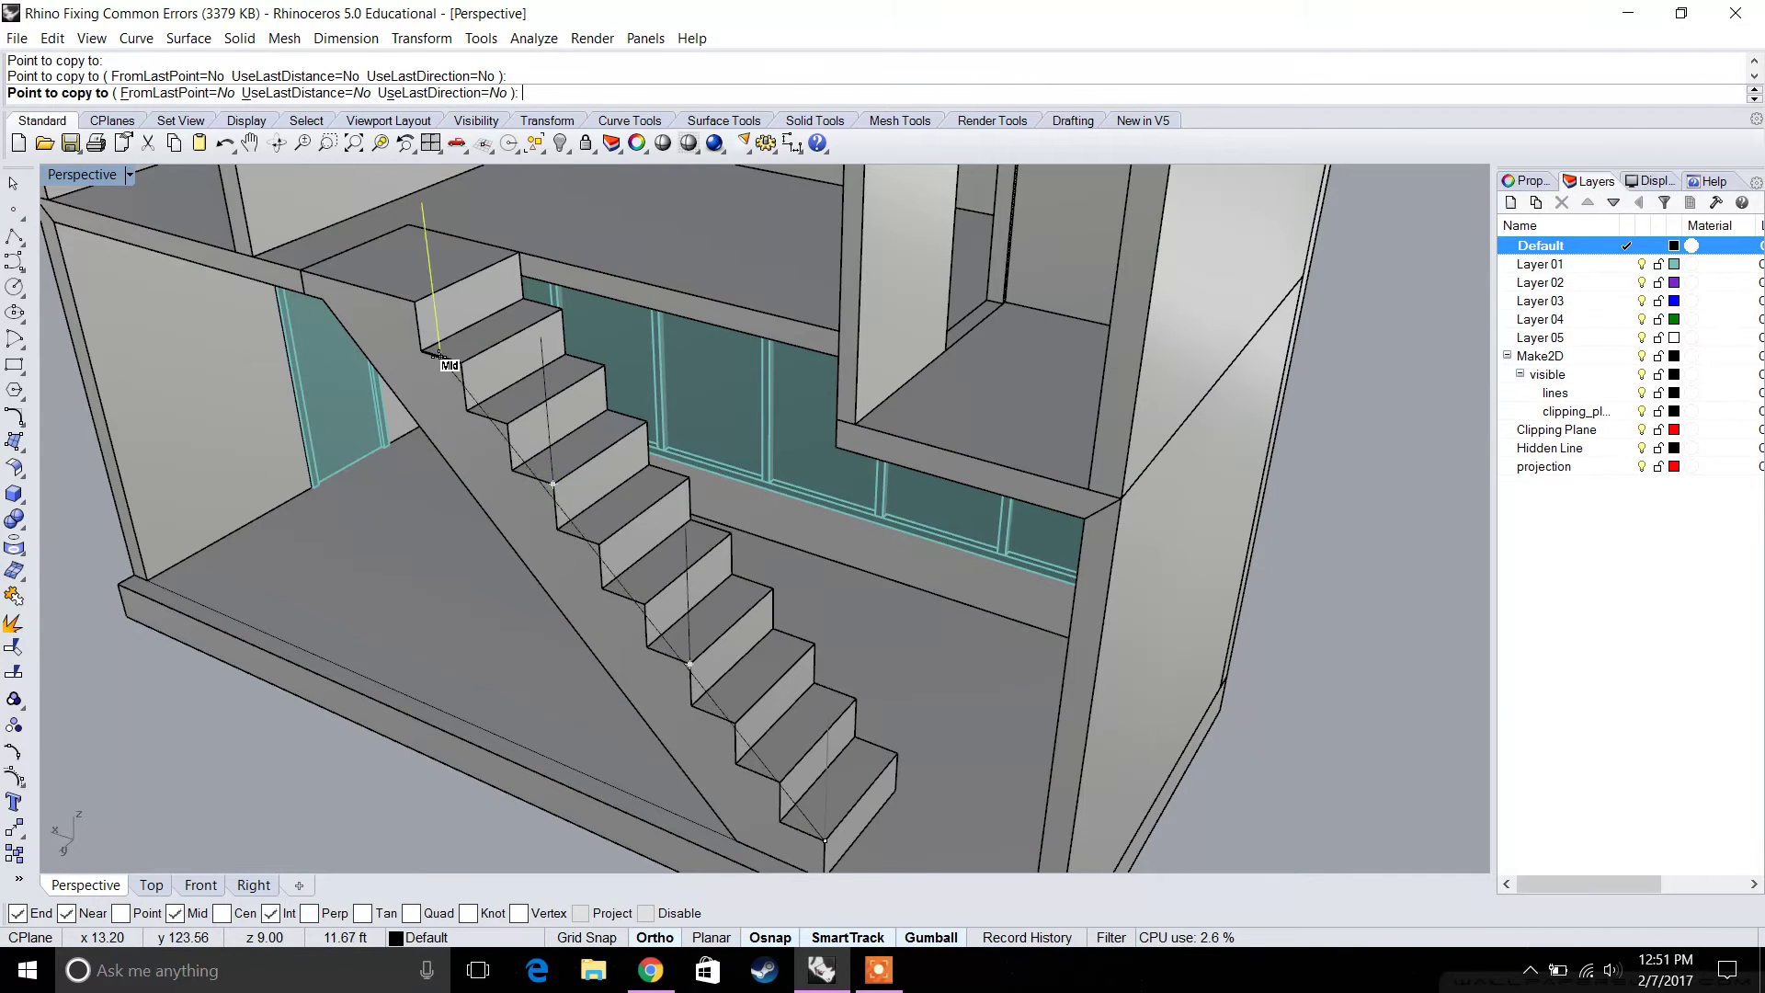
left_click(461, 362)
left_click(415, 303)
right_click(415, 303)
Draw a sloping handrail polyline from the top of the uppermost post line to the top of the lowest one.
scroll(496, 432, "down", 8)
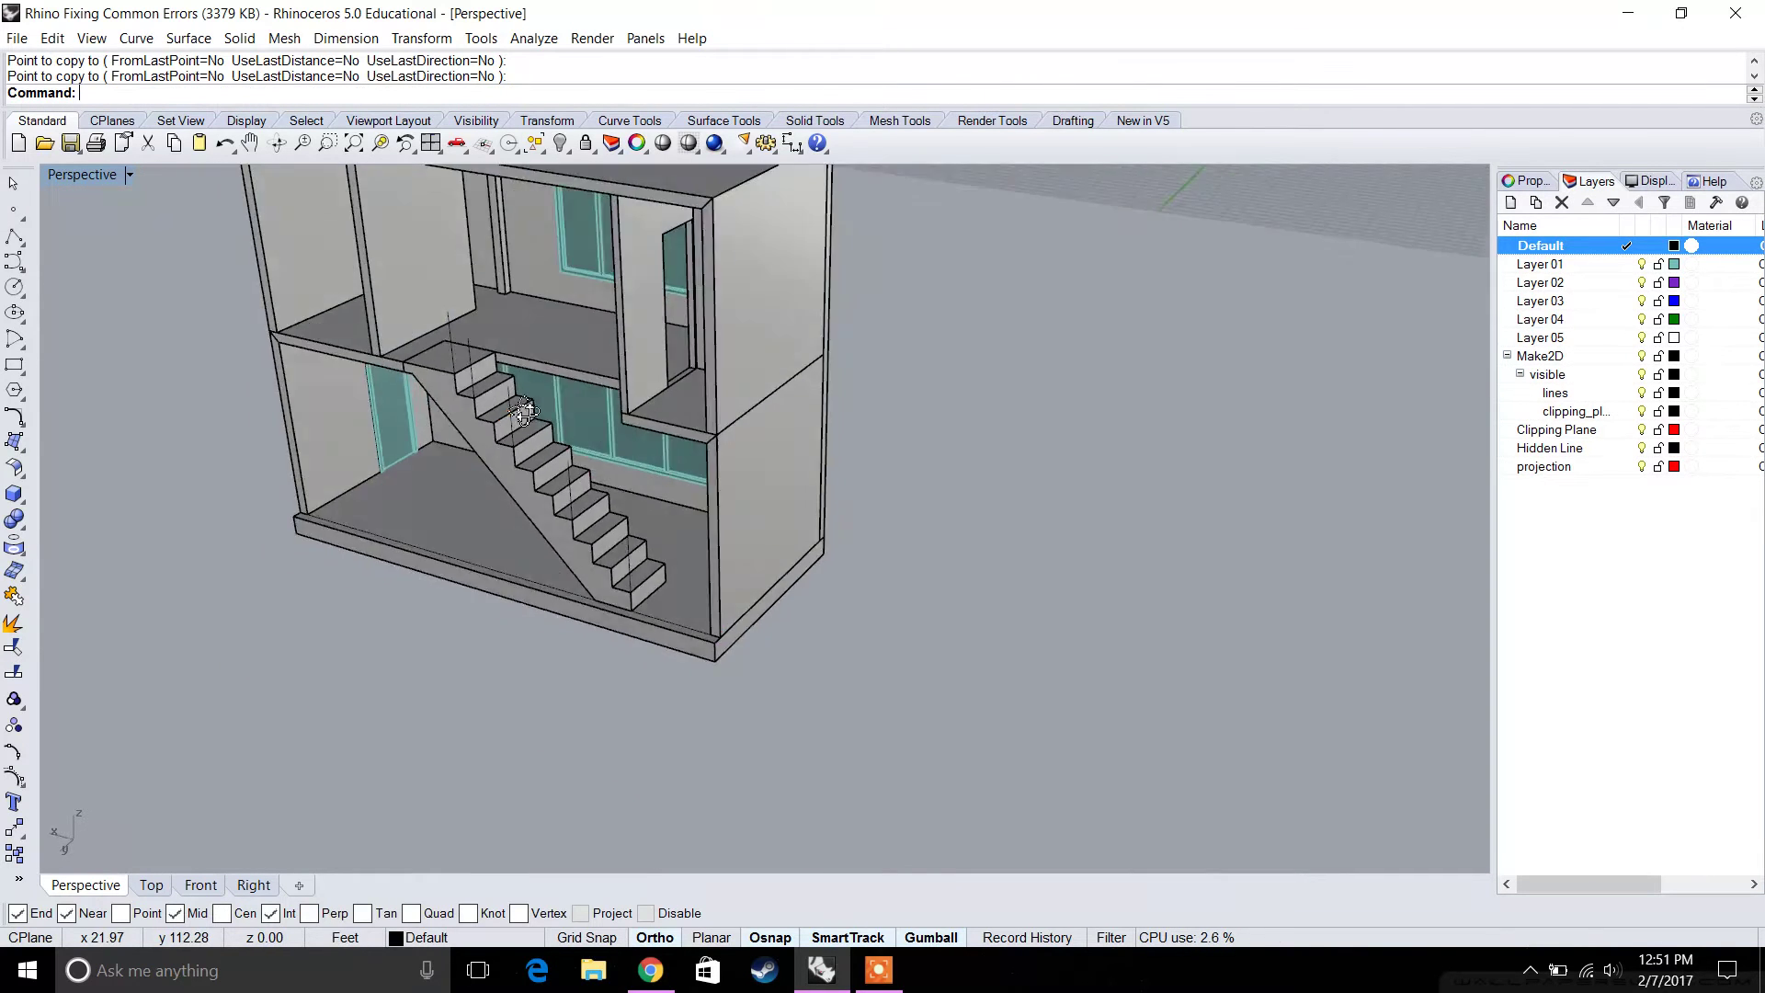
right_click_drag(497, 432, 508, 387)
left_click(14, 236)
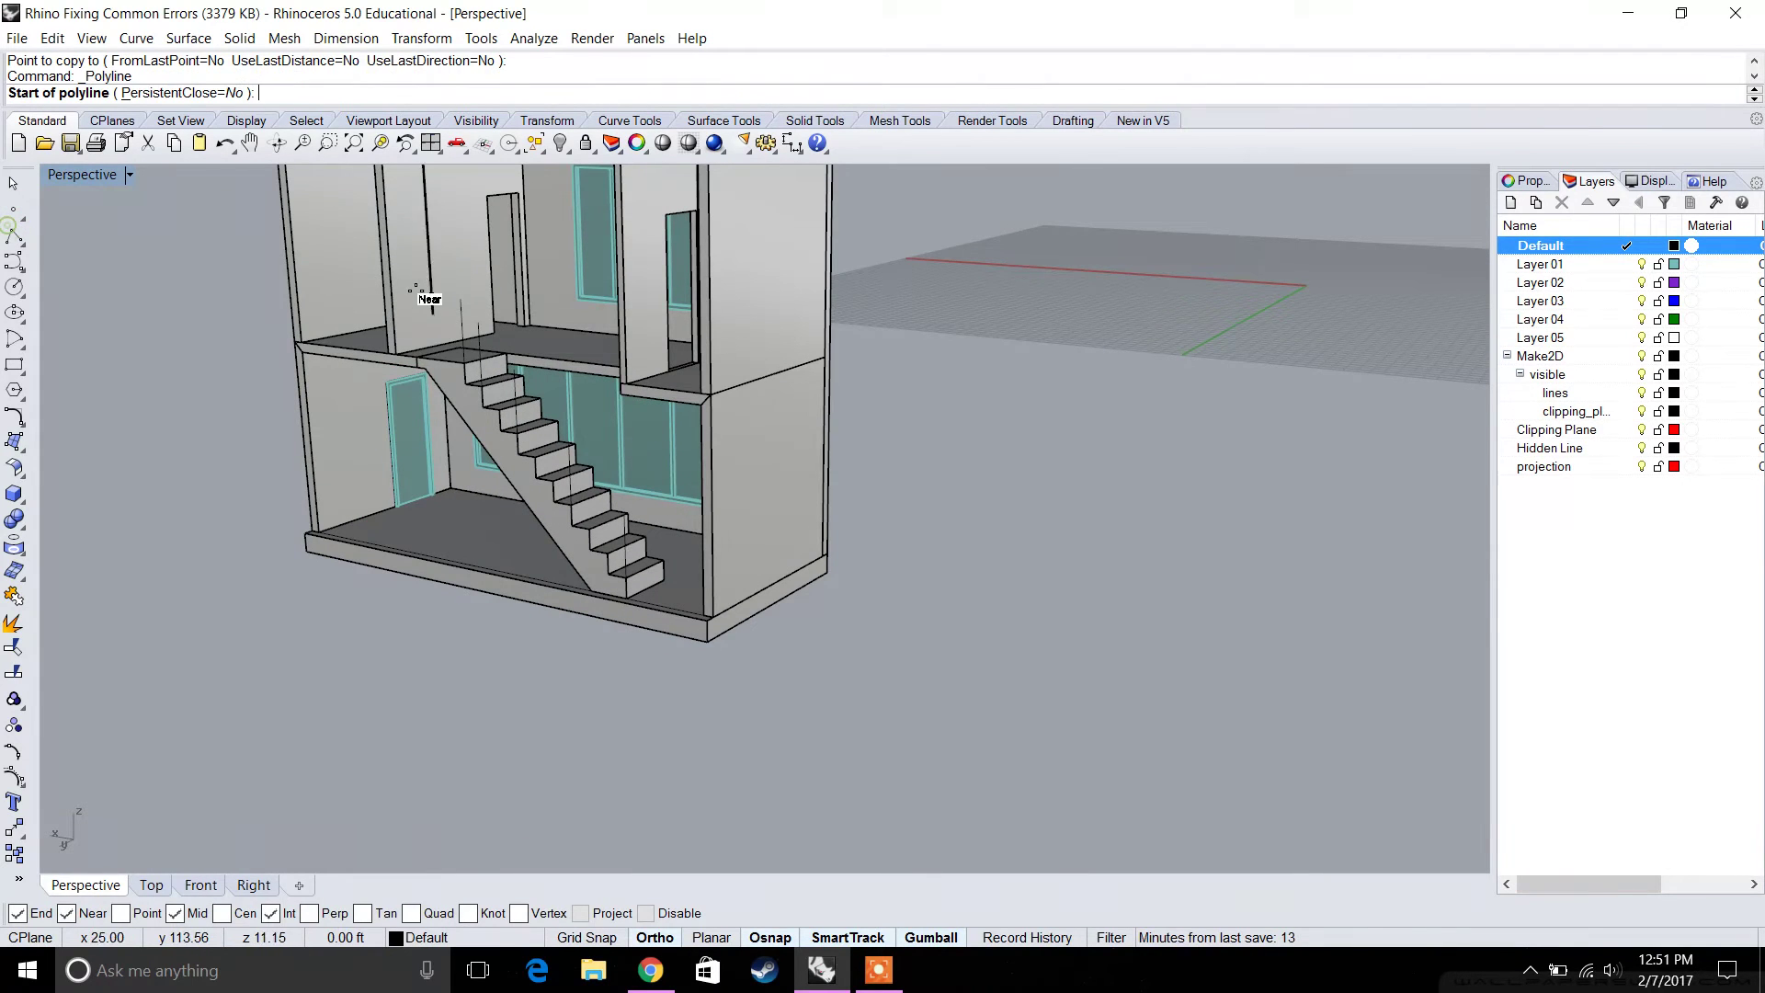
left_click(462, 296)
scroll(614, 418, "up", 5)
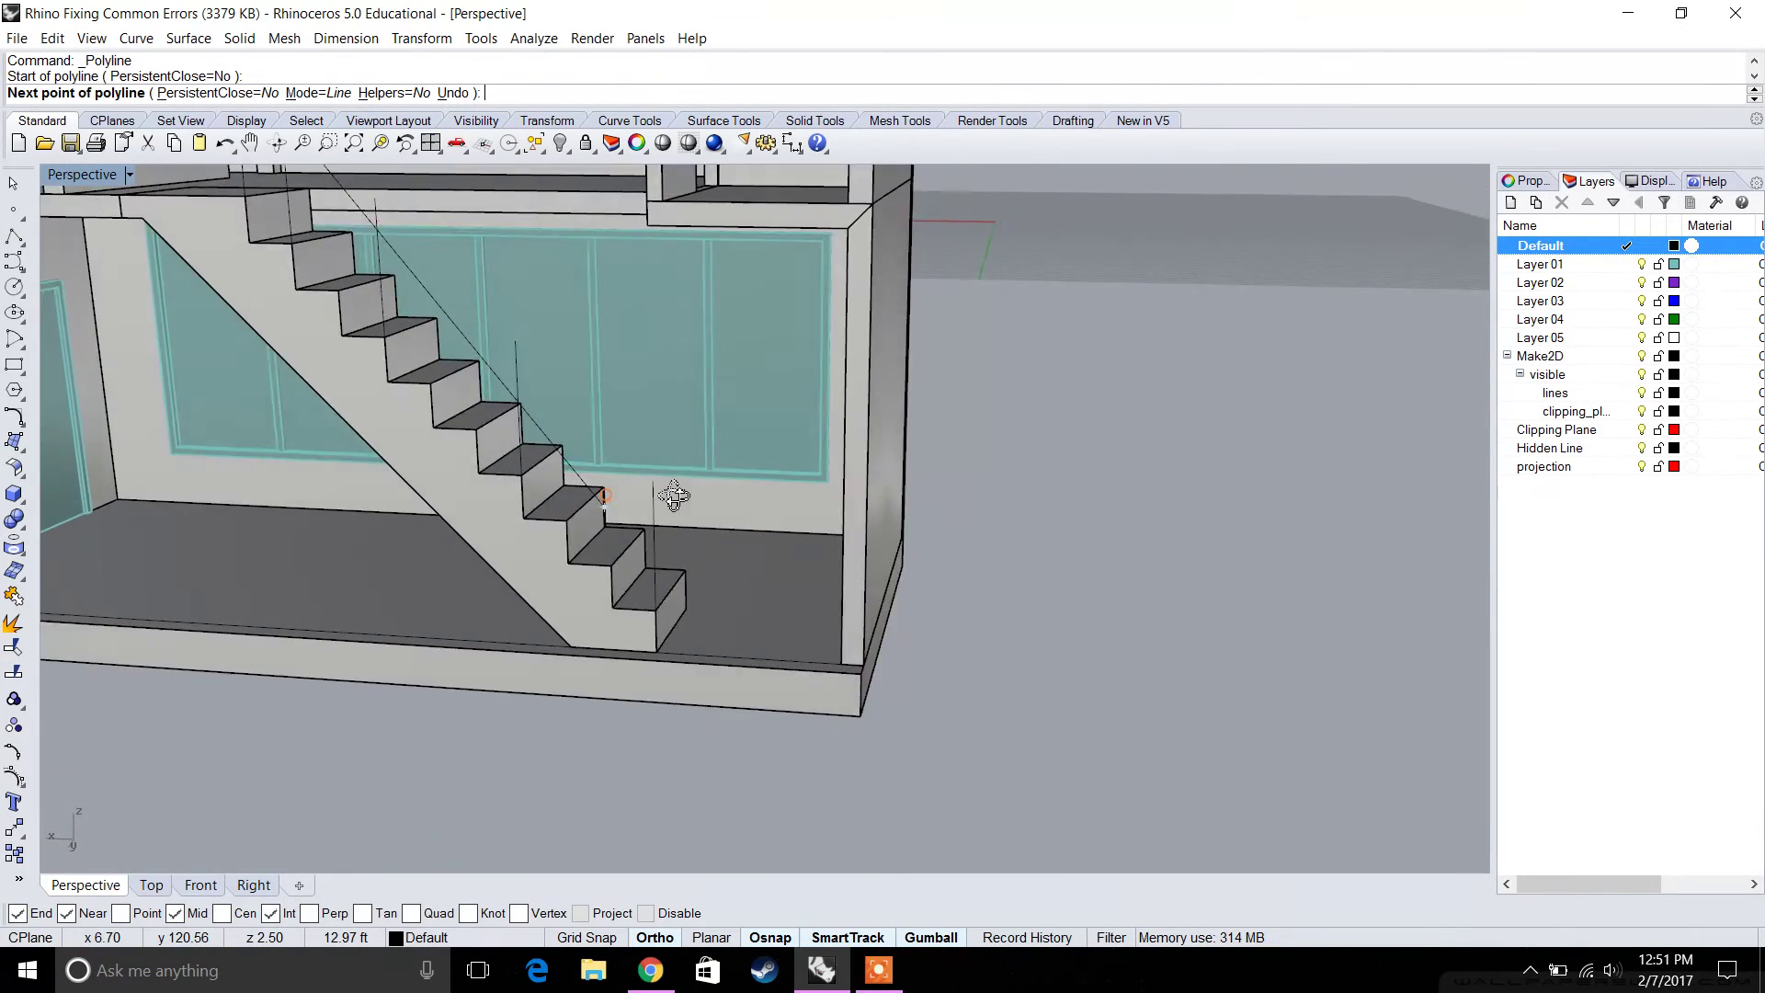
left_click(674, 515)
key("Return")
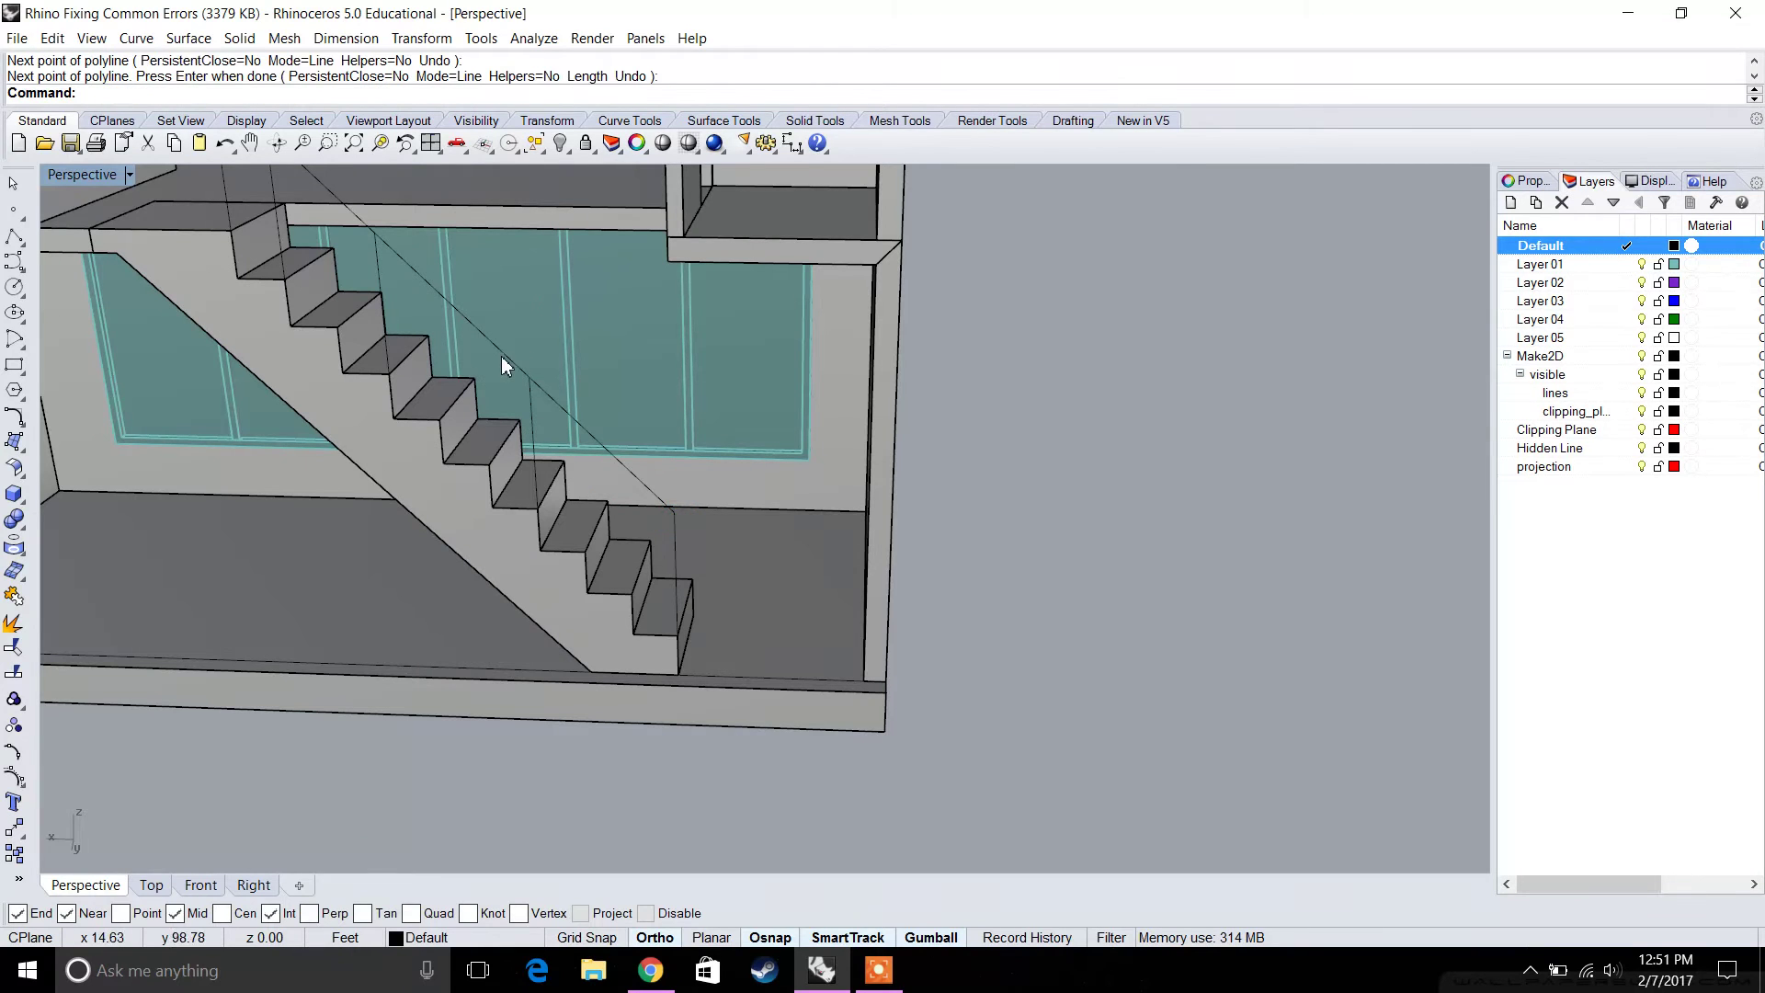
Offset the sloping handrail line 6" toward the stair in the Front viewport.
left_click(501, 356)
double_click(108, 178)
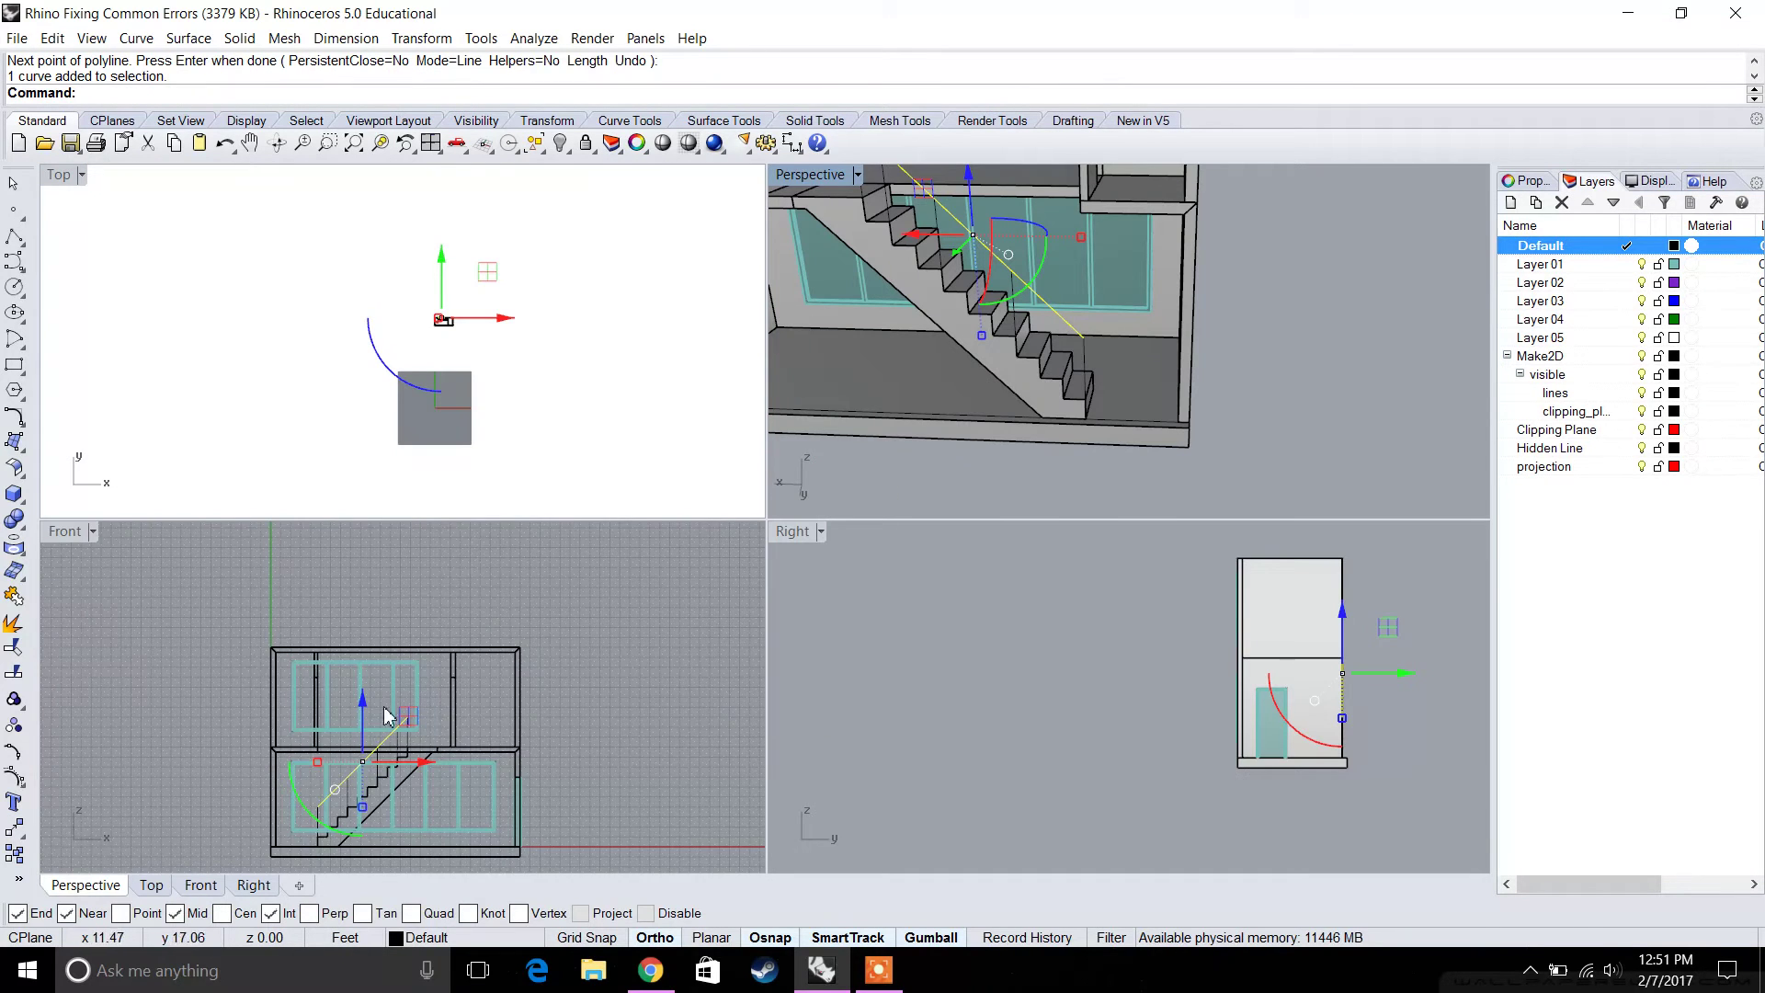
scroll(423, 658, "up", 4)
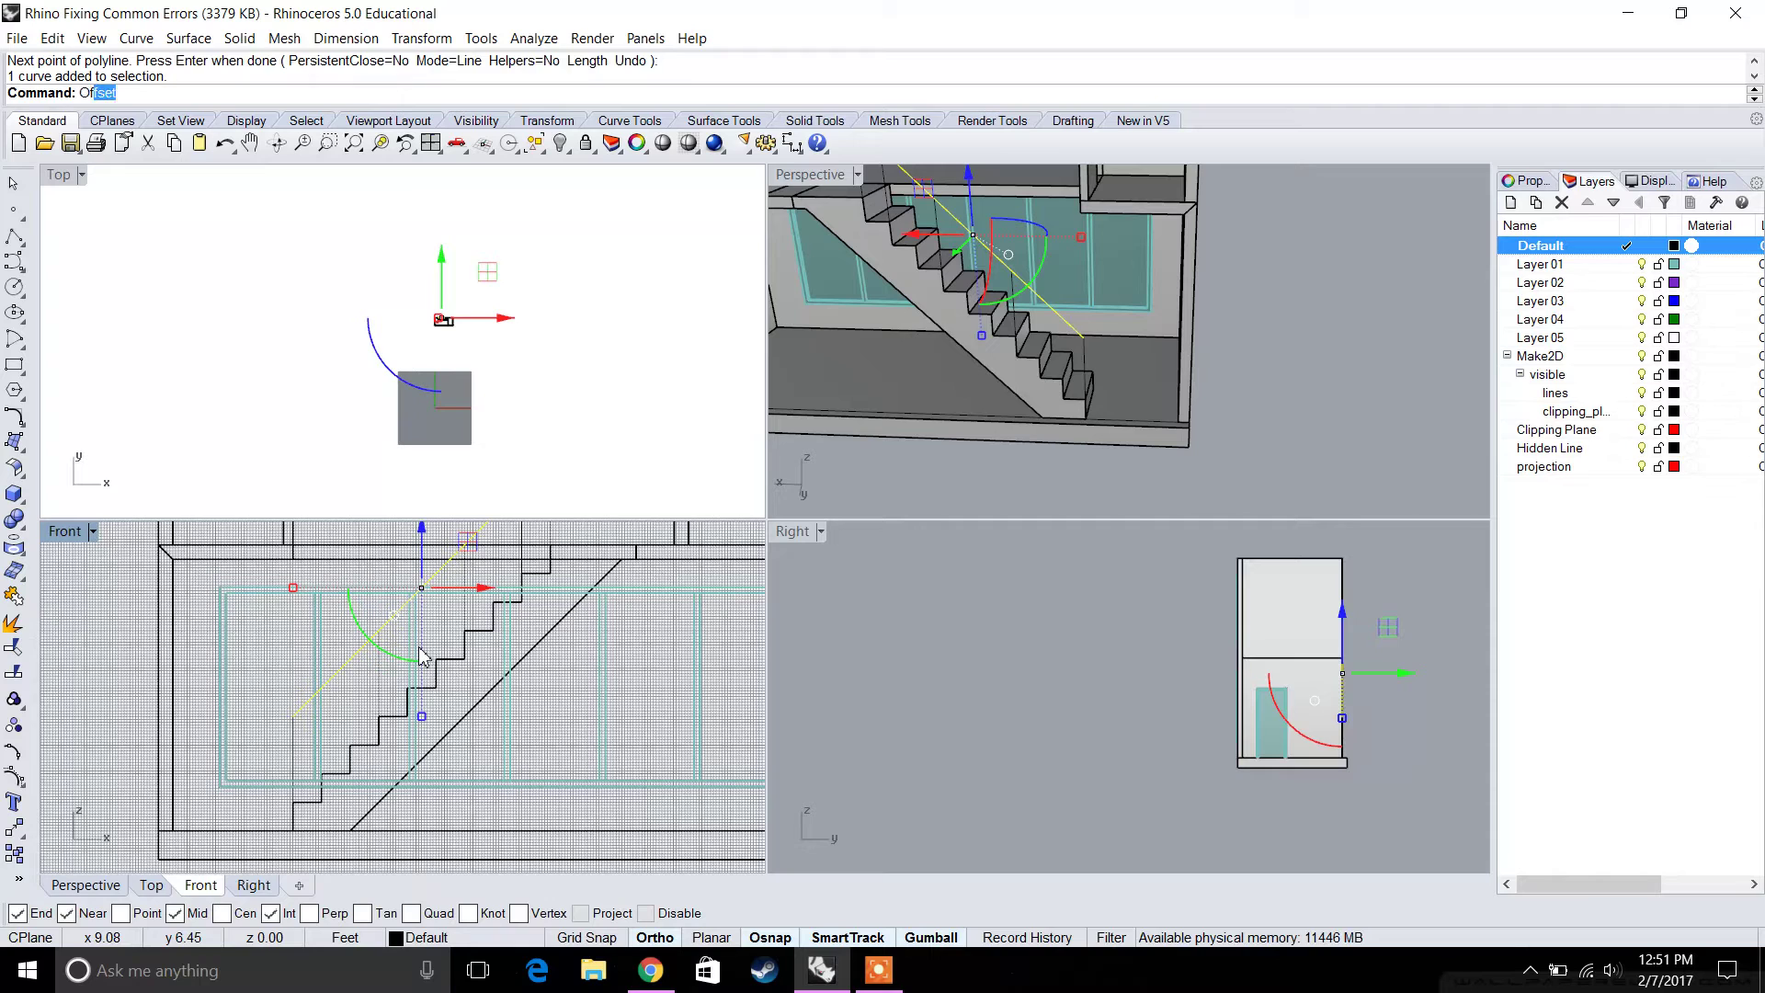
key("Return")
scroll(410, 639, "up", 5)
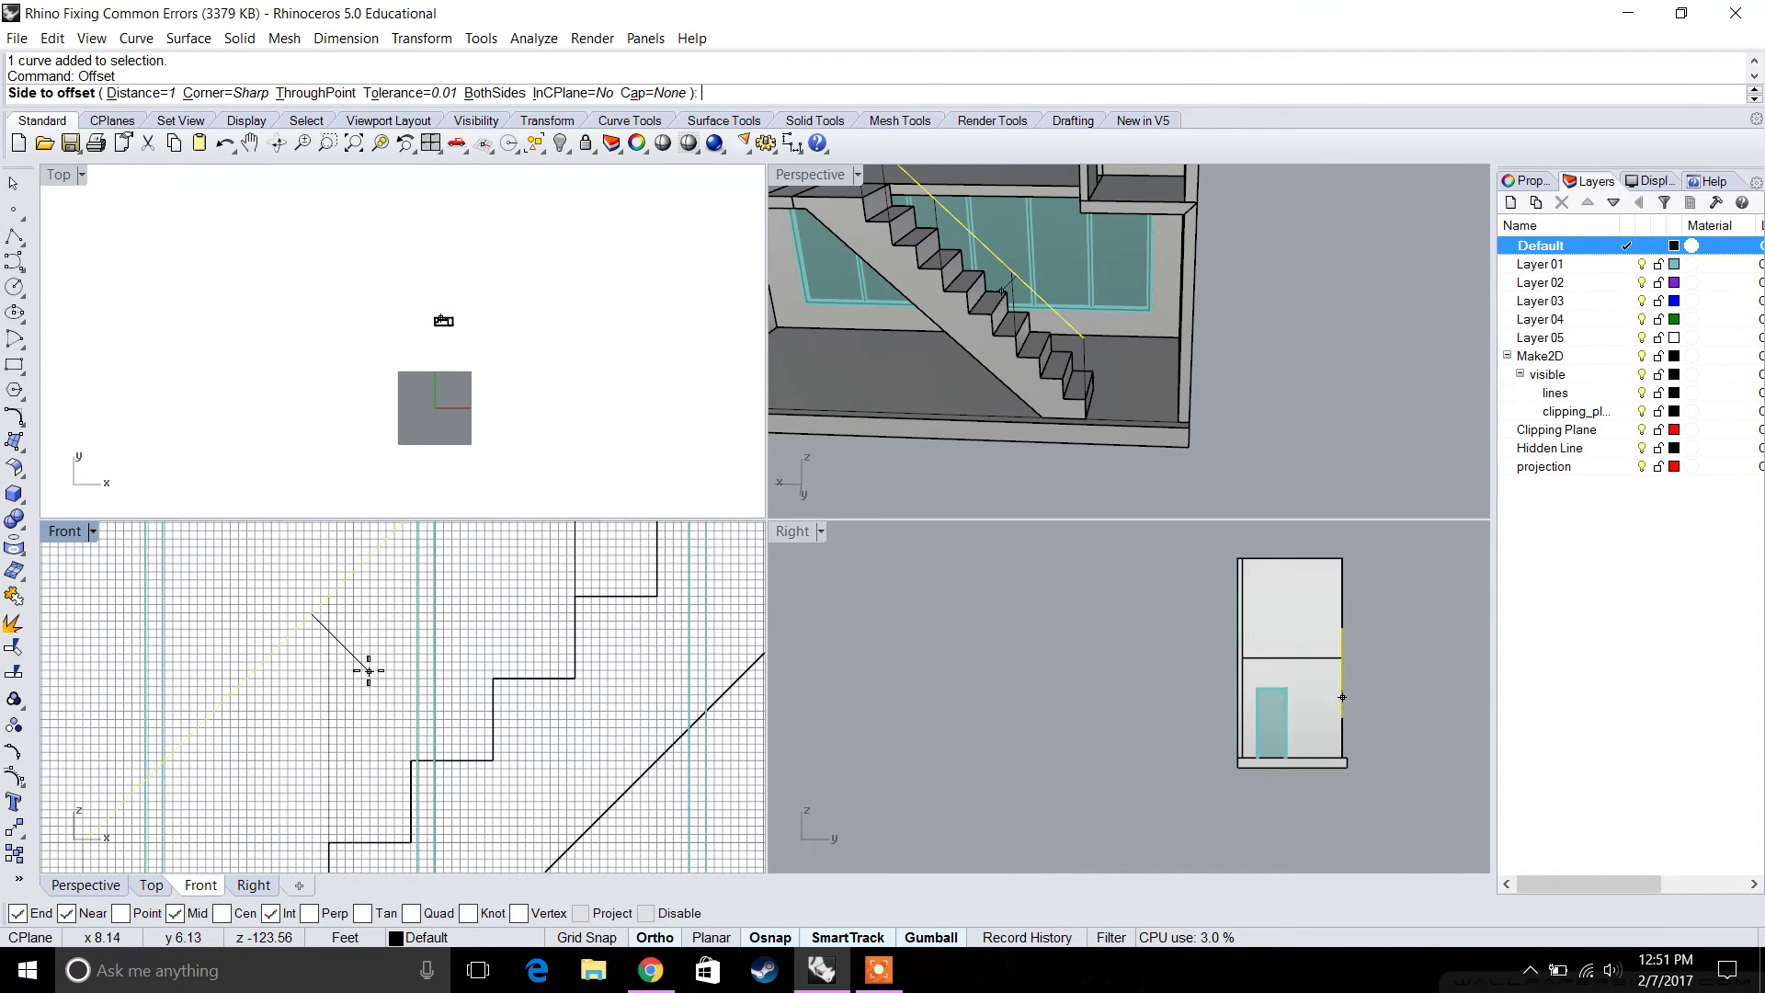
type("6\"")
key("Return")
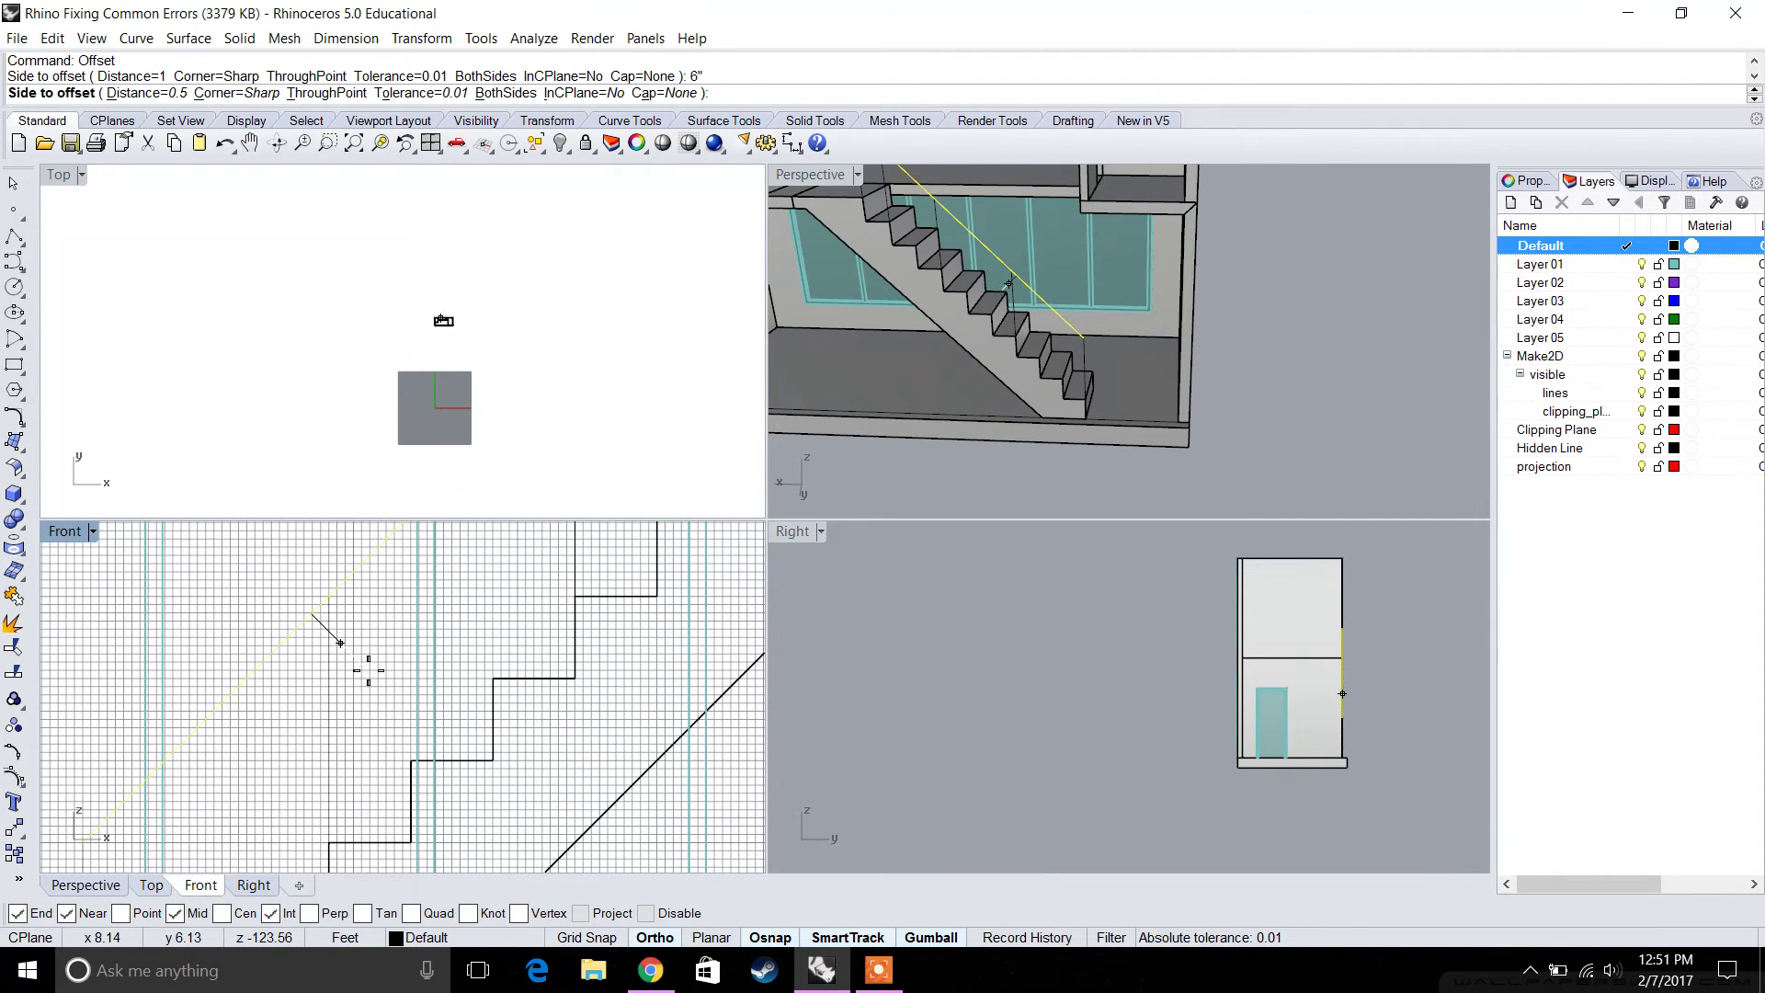
scroll(368, 670, "down", 5)
left_click(379, 669)
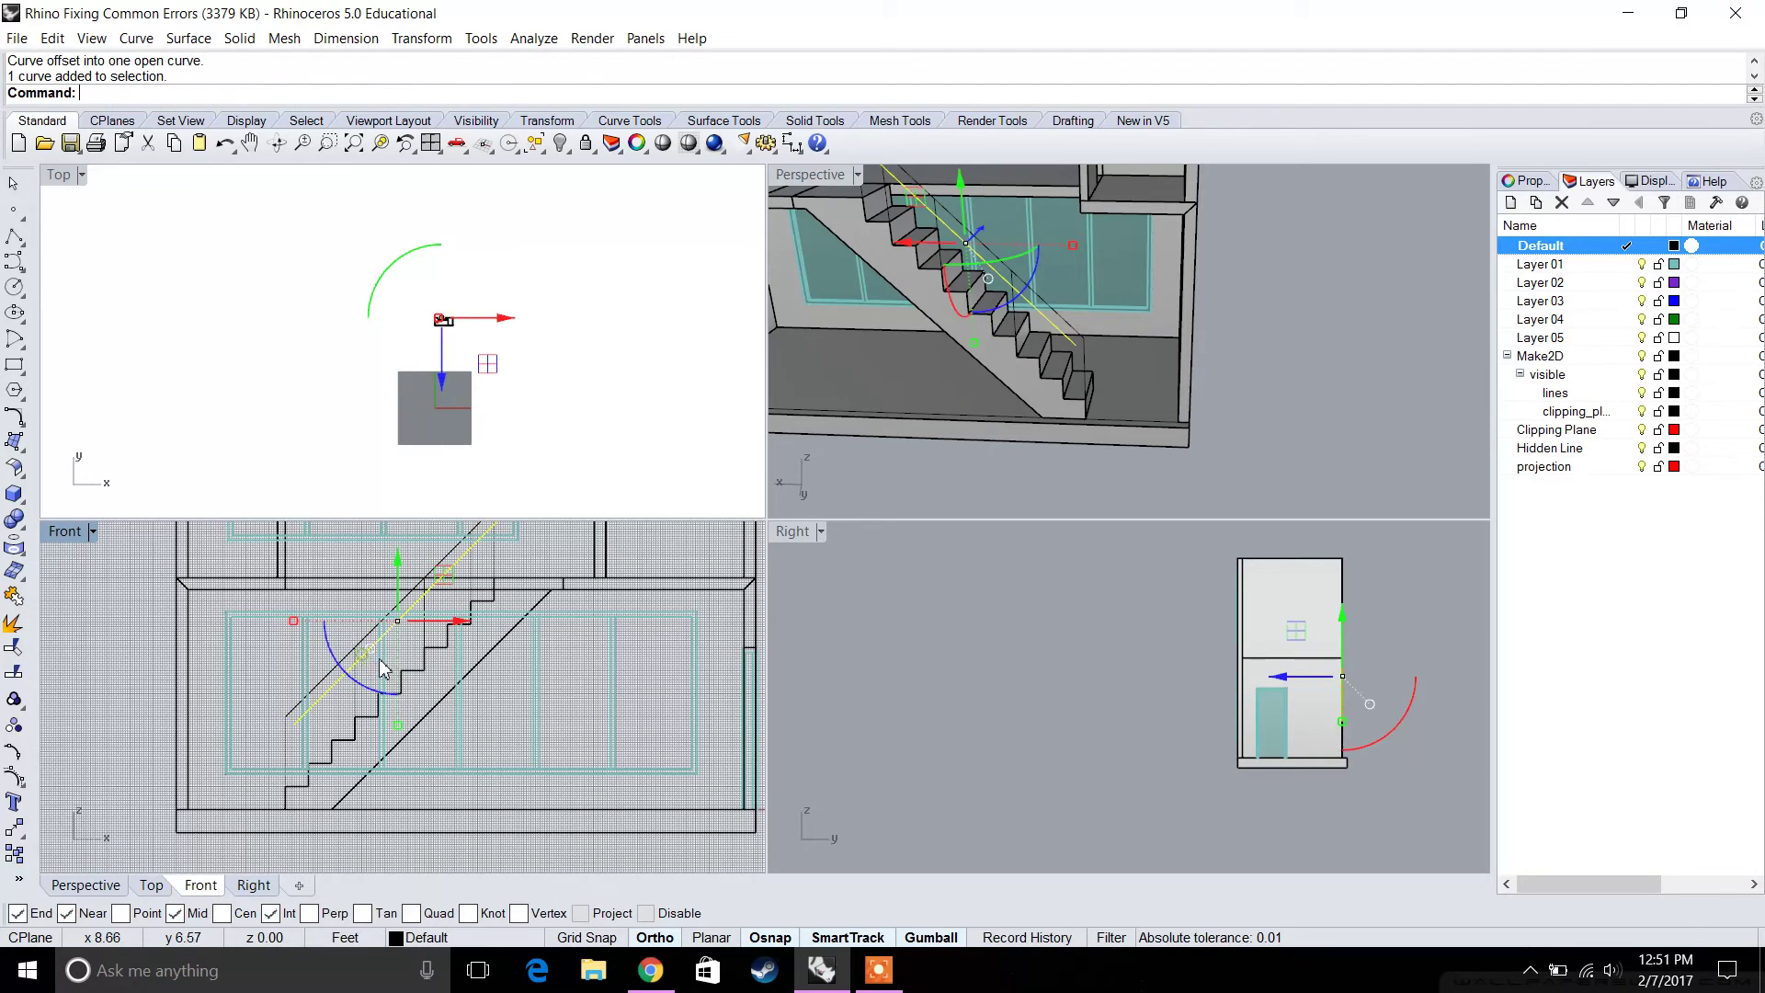
Offset each new rail line another 6" toward the stair to add two more parallel rail lines.
key("Return")
left_click(377, 668)
key("Return")
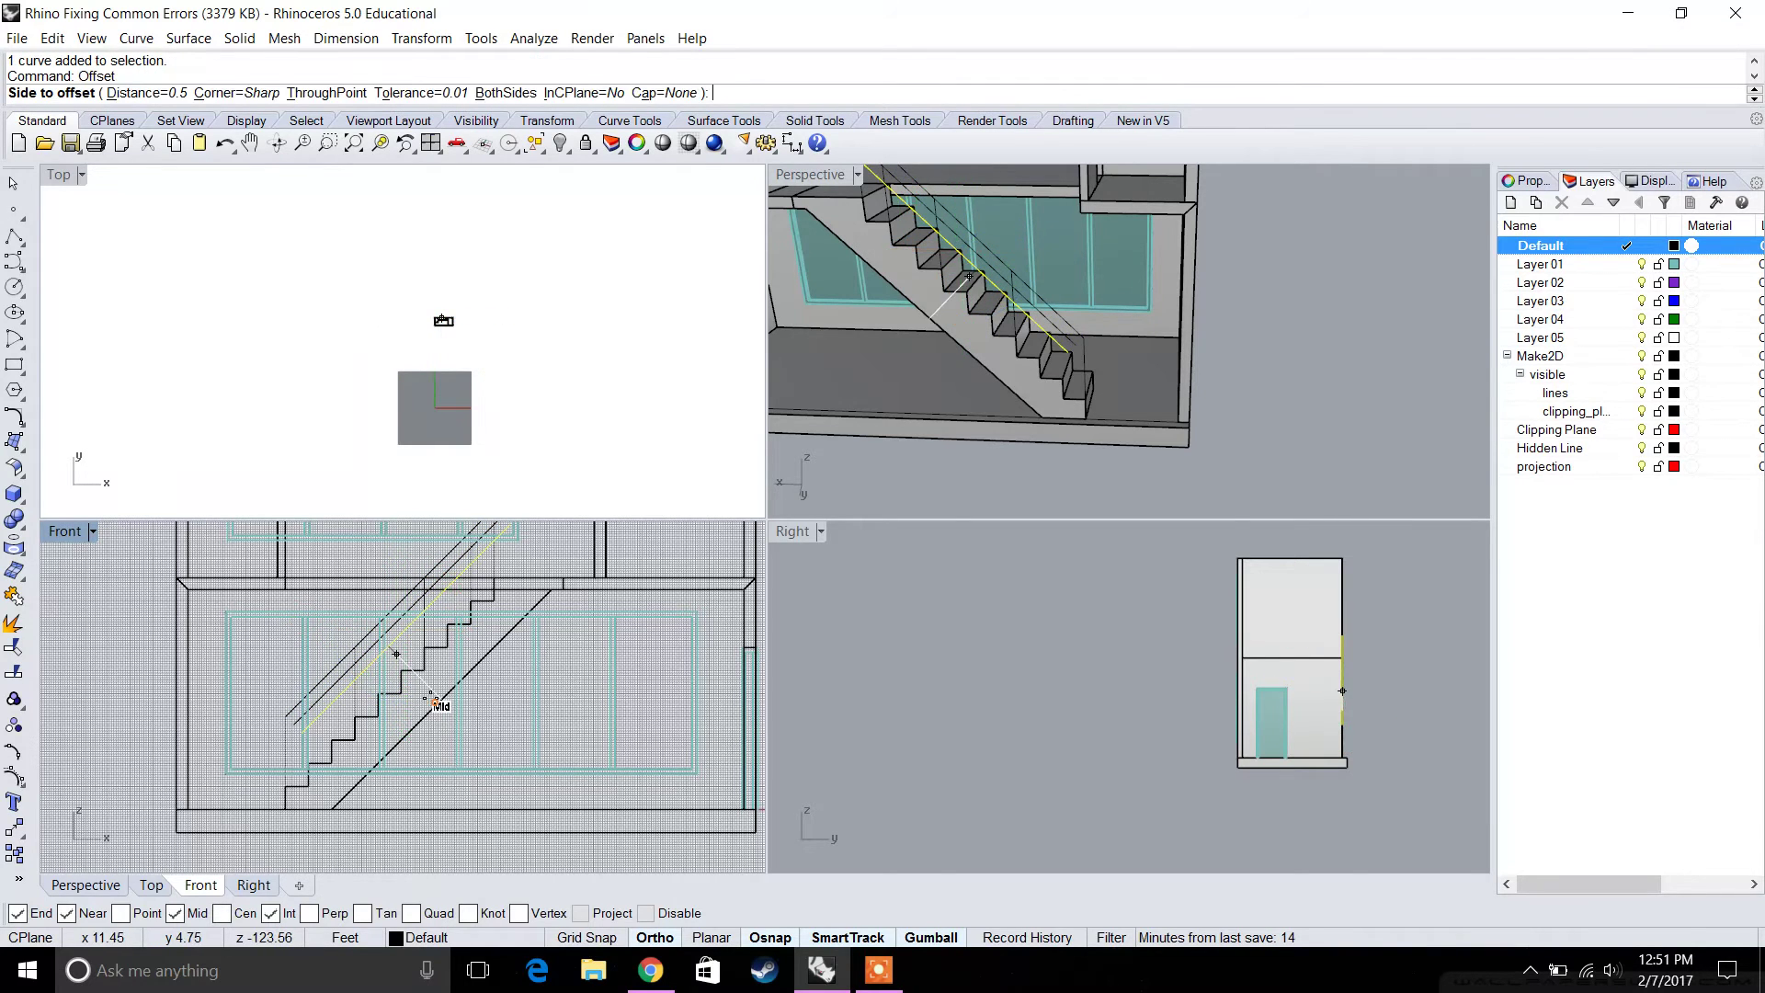
left_click(435, 701)
key("Escape")
Complete the last 6" rail line offset on the stair side and maximize the Perspective viewport.
left_click(796, 190)
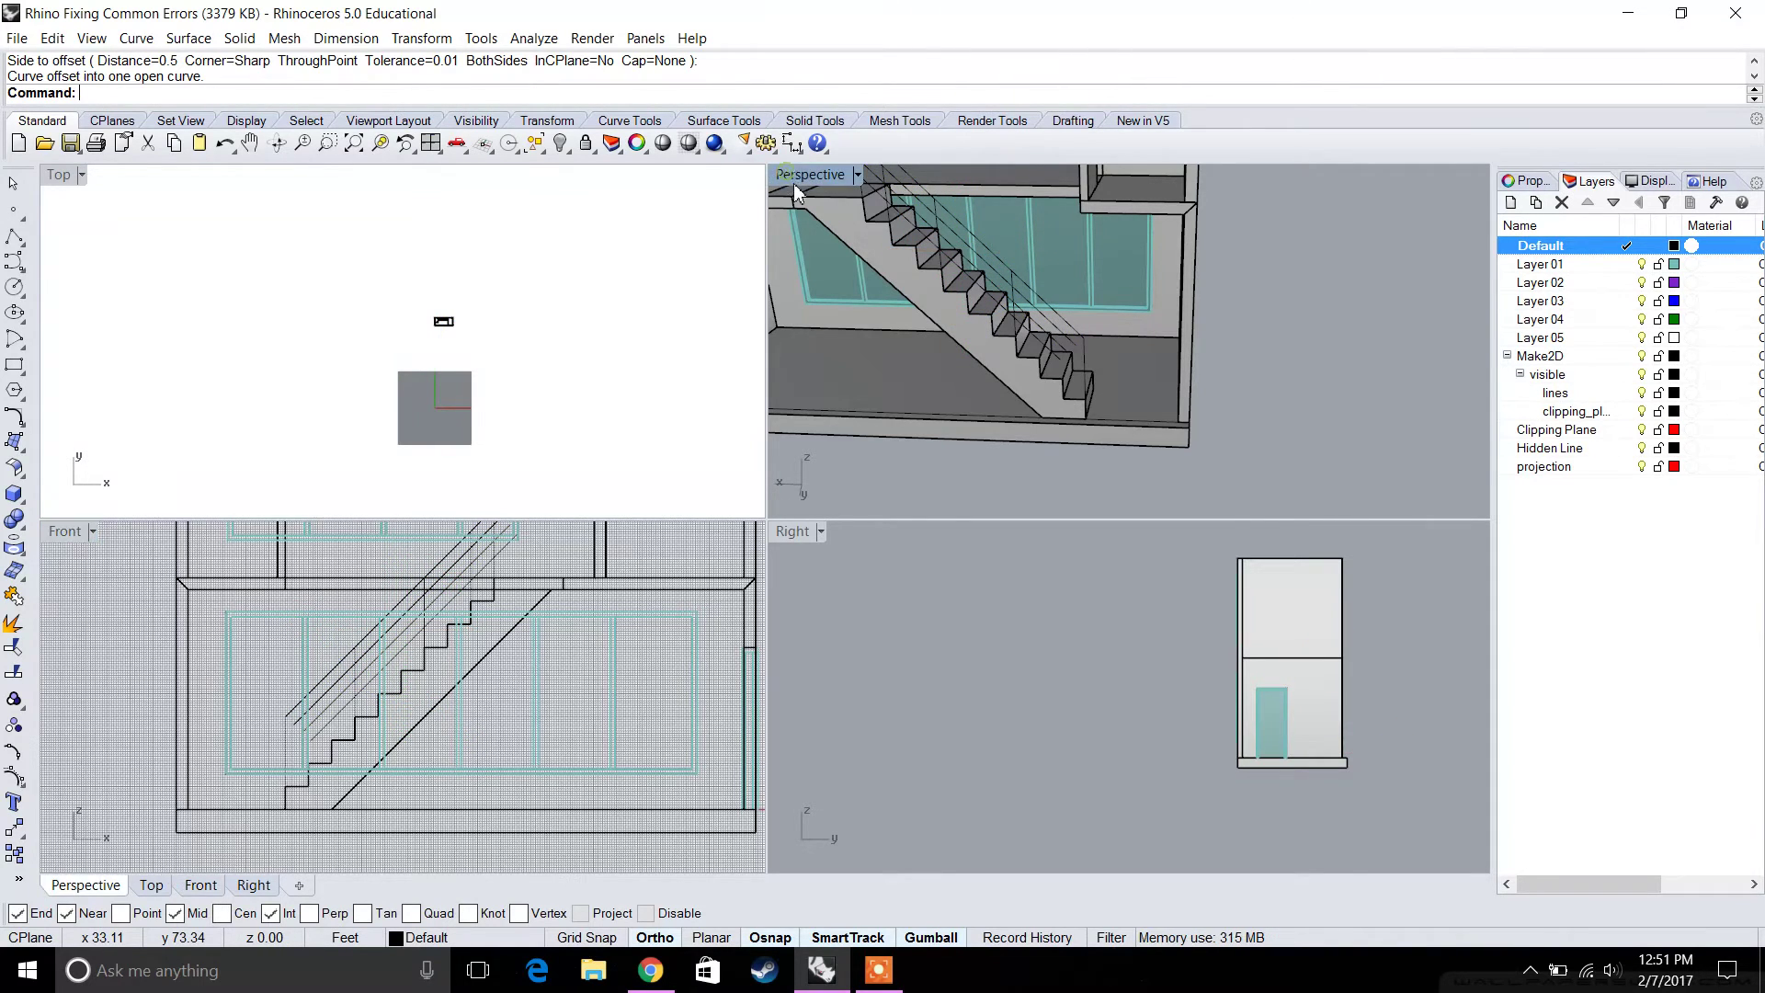
double_click(794, 182)
right_click_drag(945, 276, 910, 358)
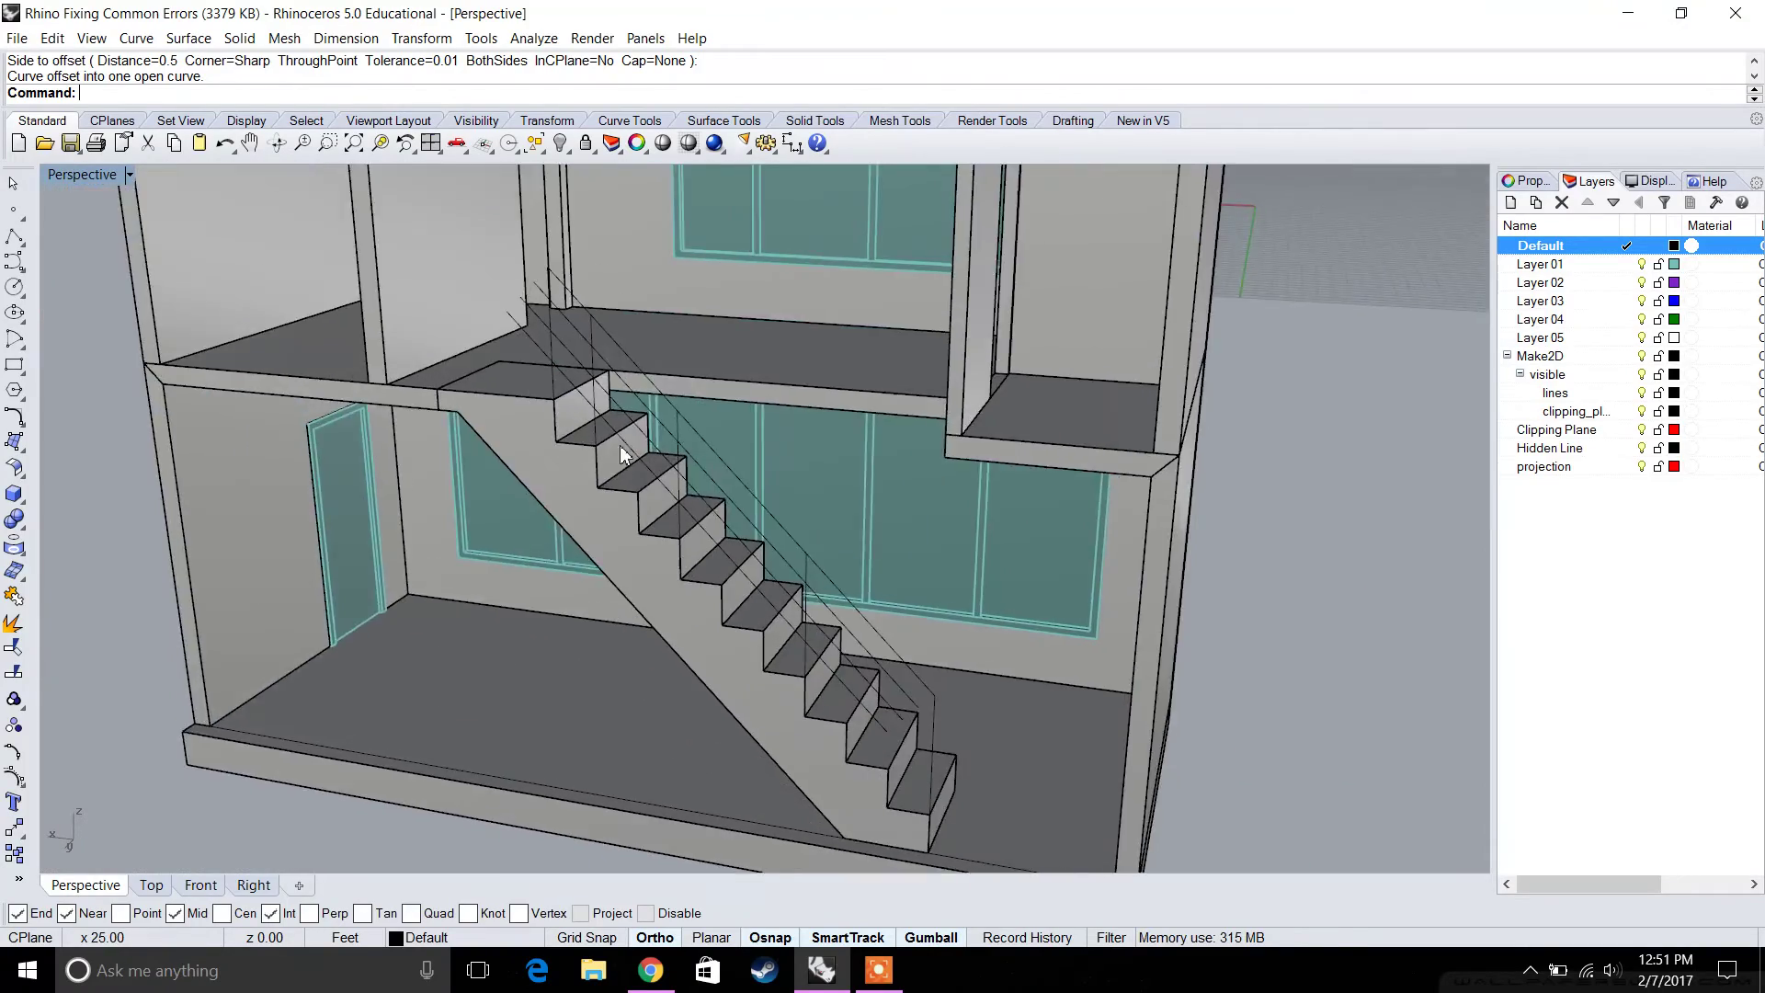
right_click_drag(620, 445, 850, 617)
scroll(809, 603, "up", 5)
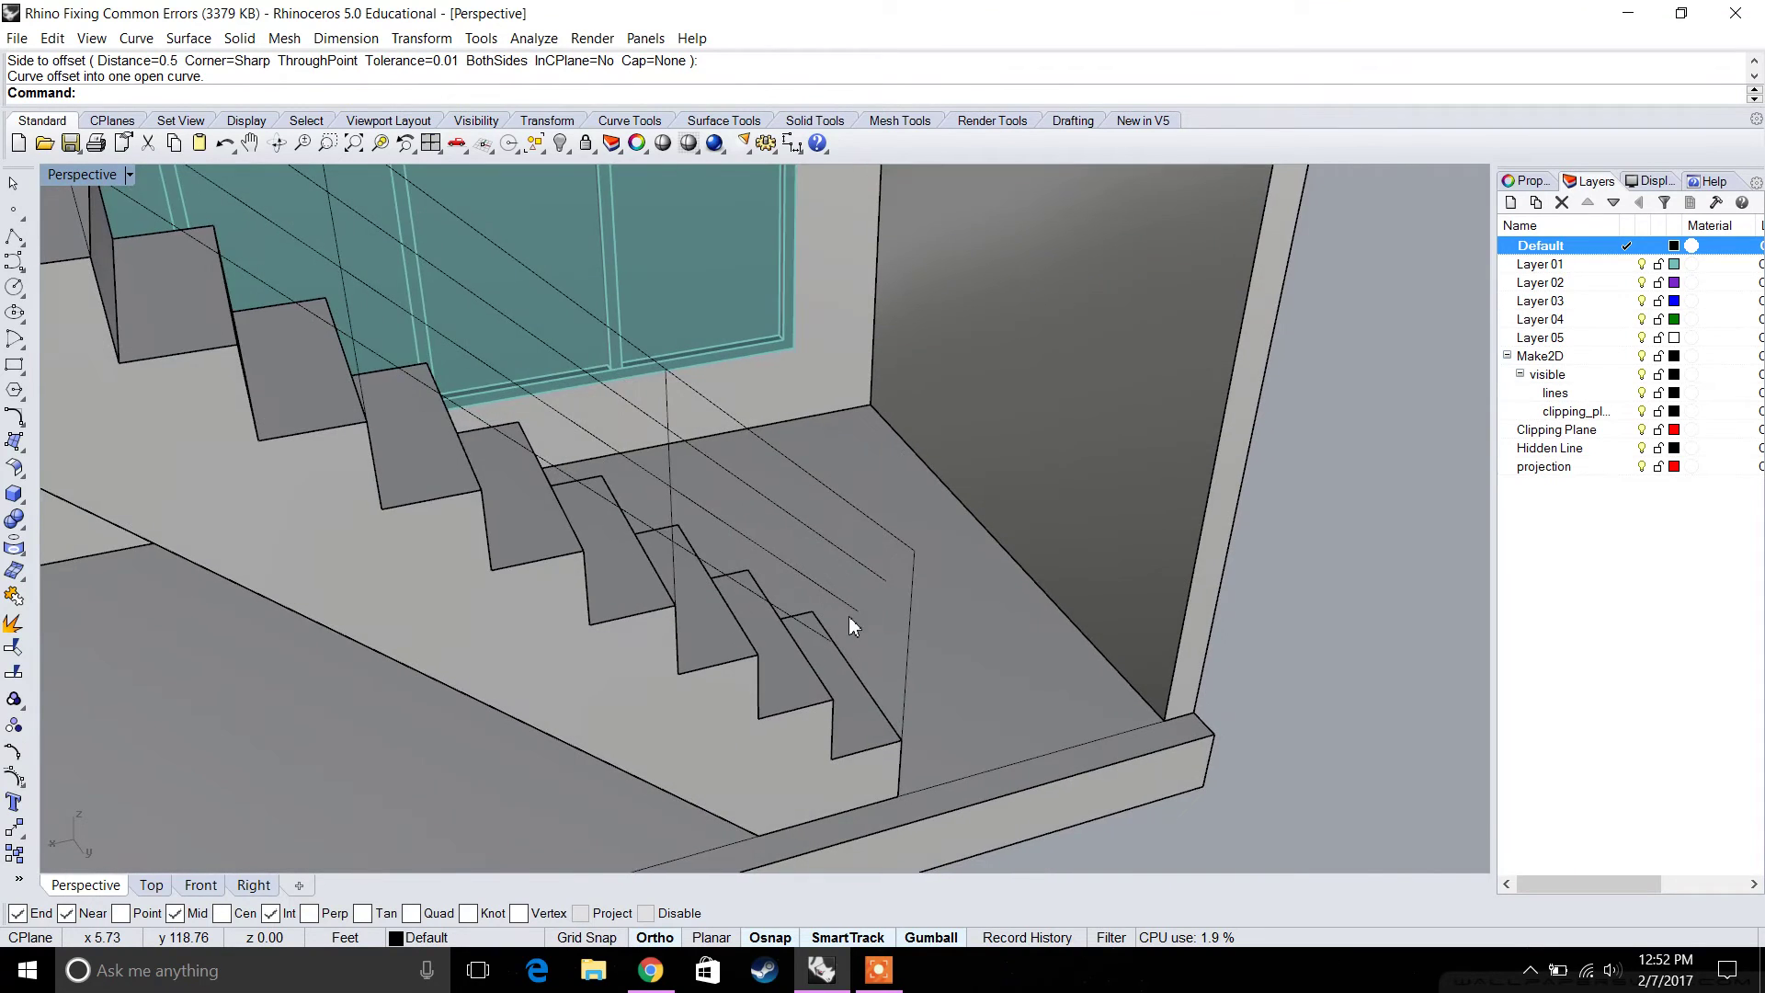
scroll(851, 617, "down", 4)
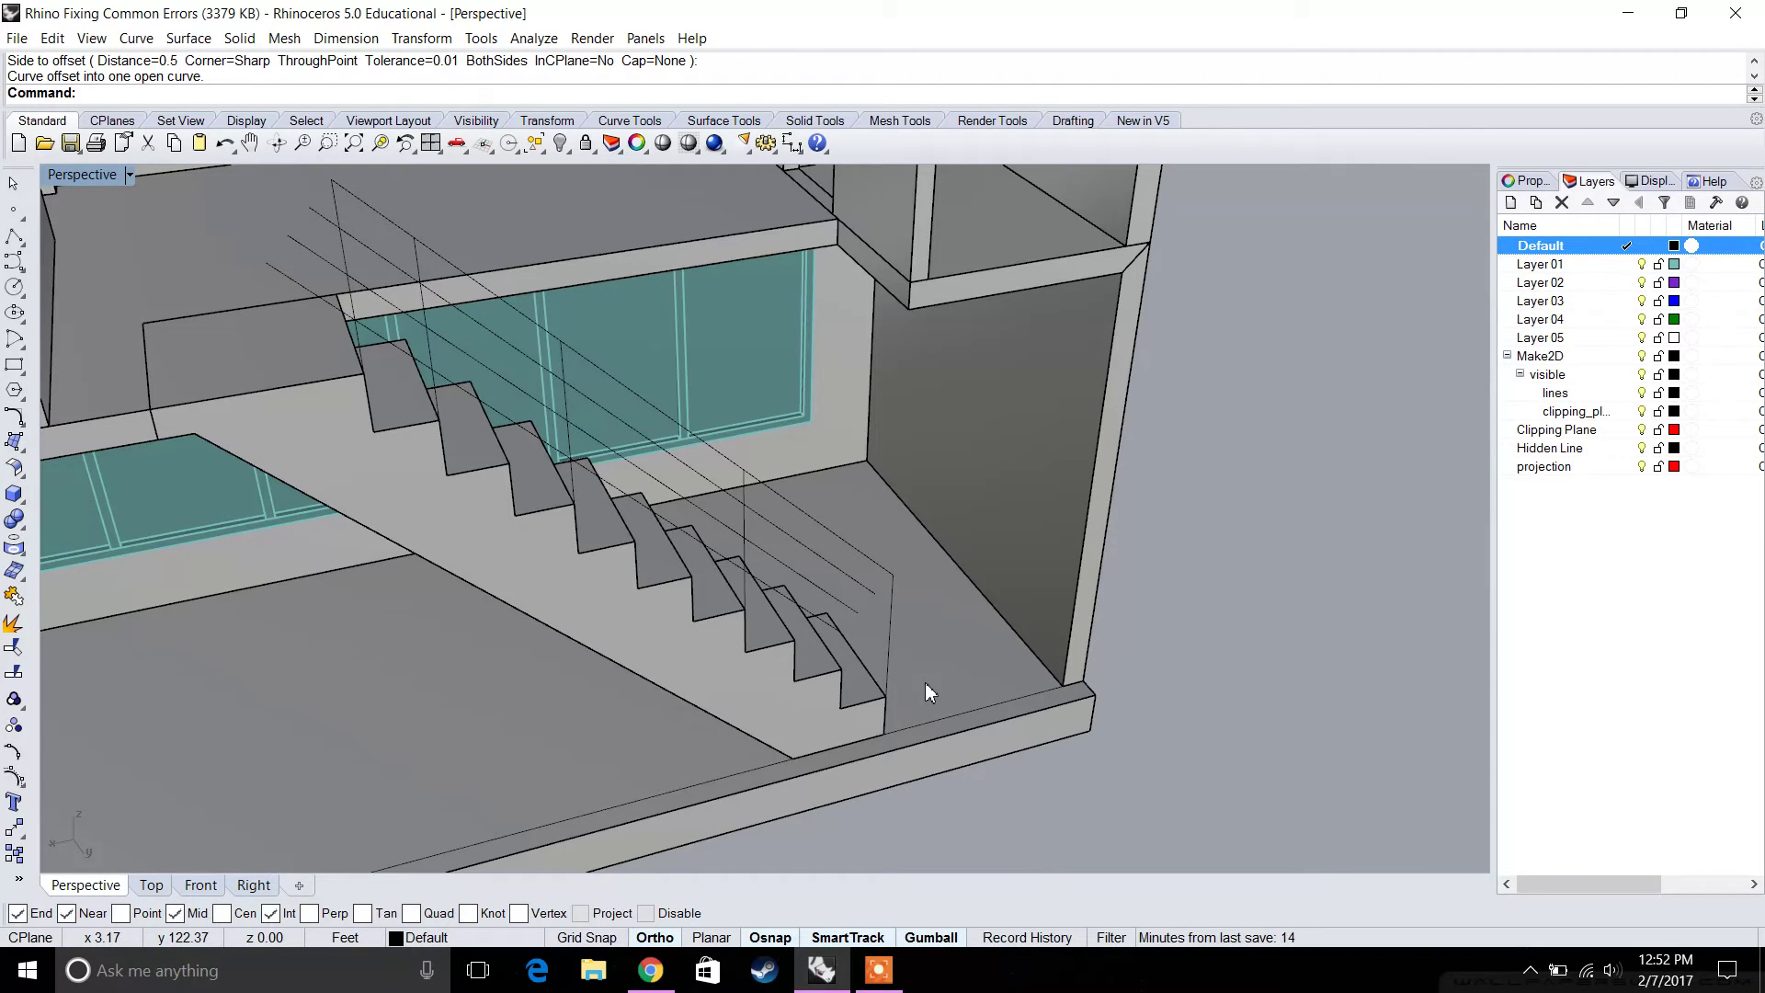
Extend the two upper offset rail lines down to the lowest post line, using the Natural type.
type("Extend")
key("Return")
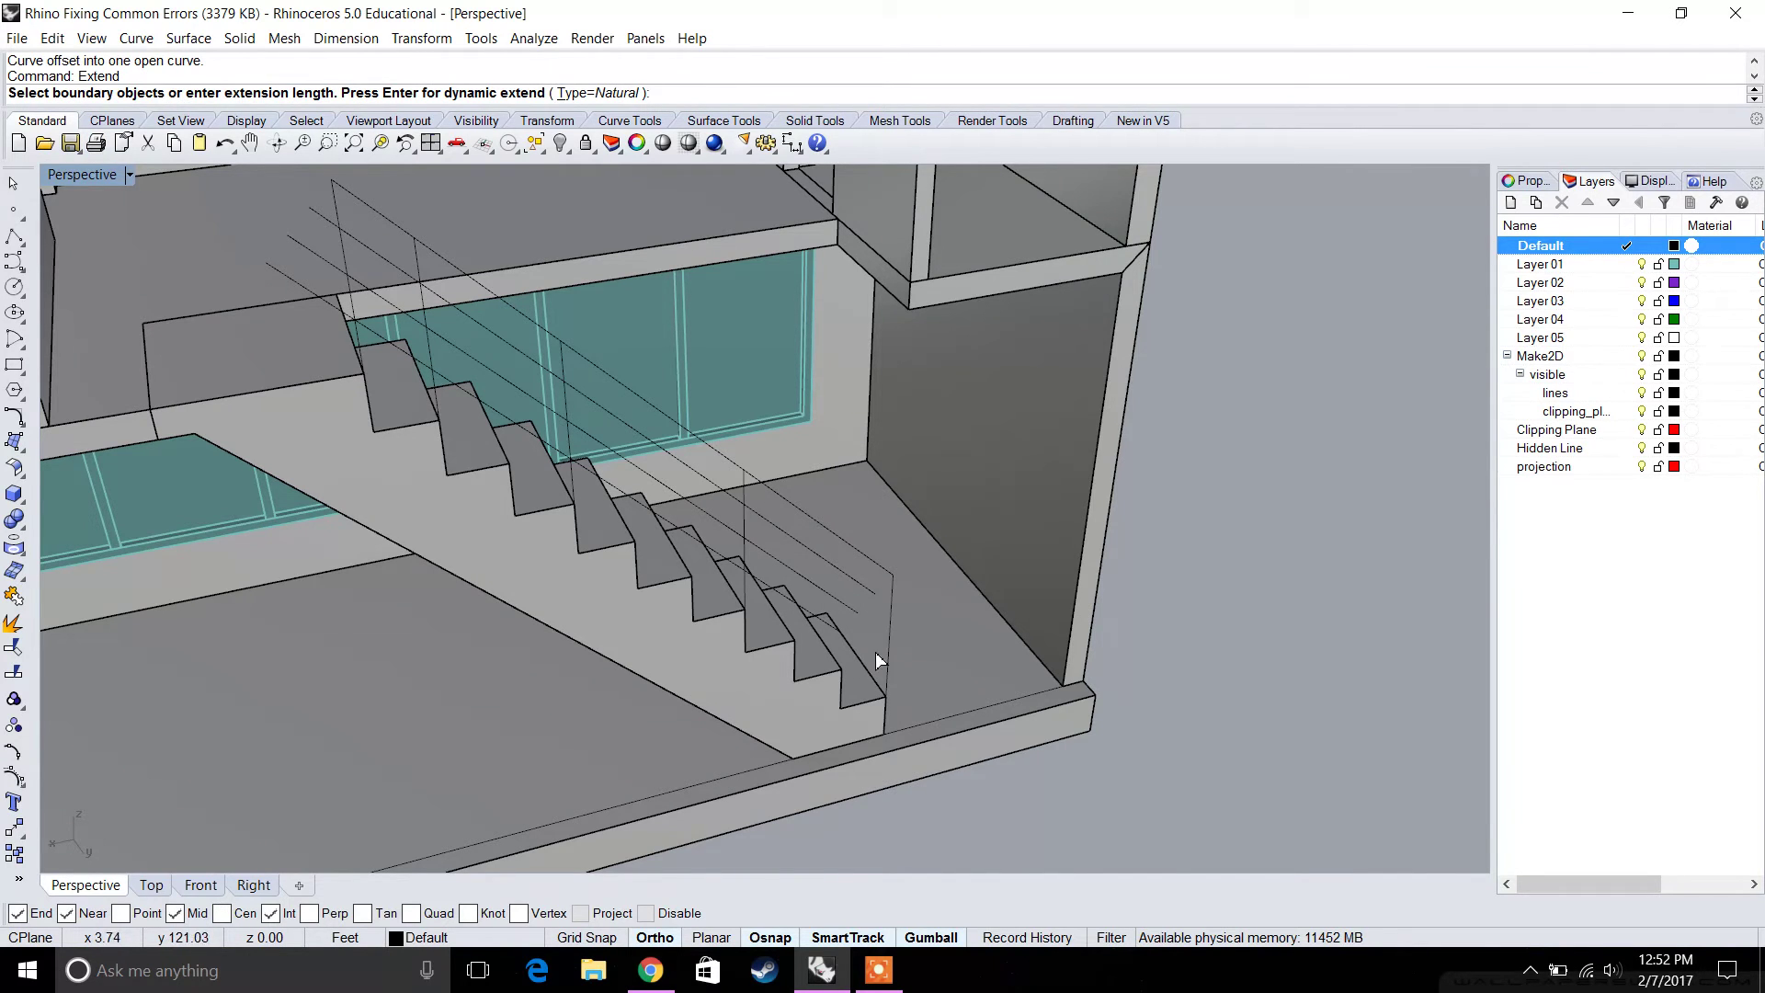
left_click(891, 633)
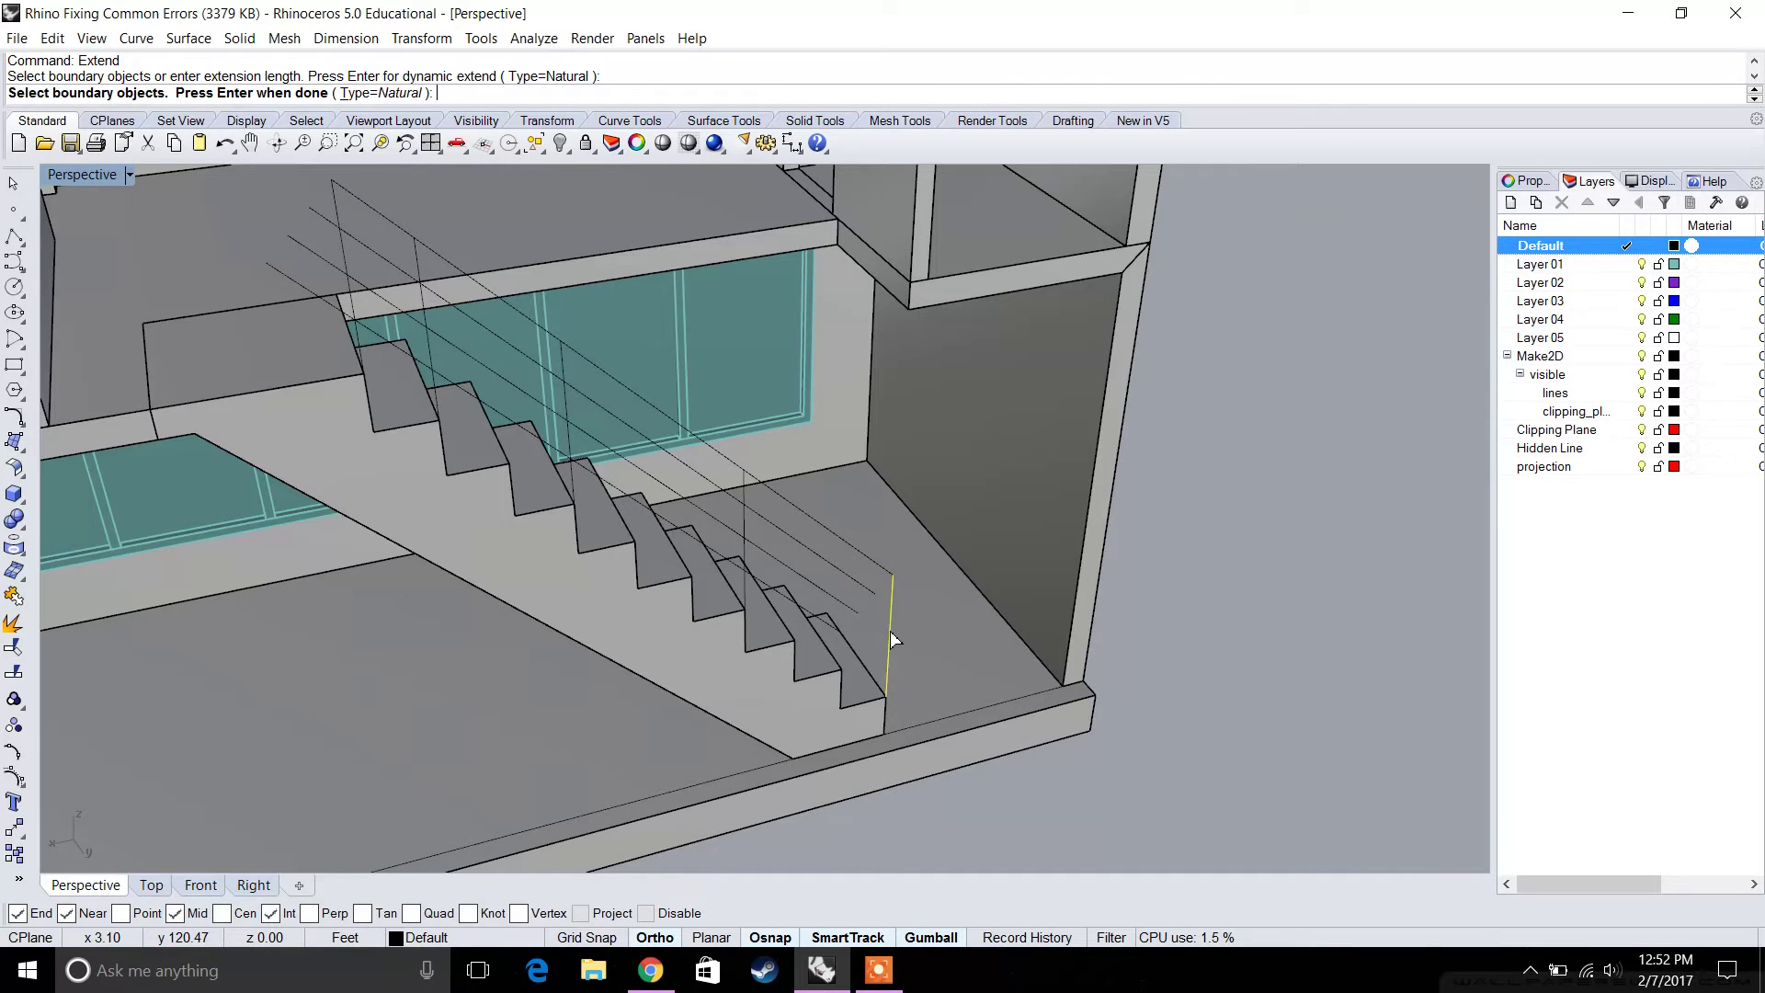
key("Return")
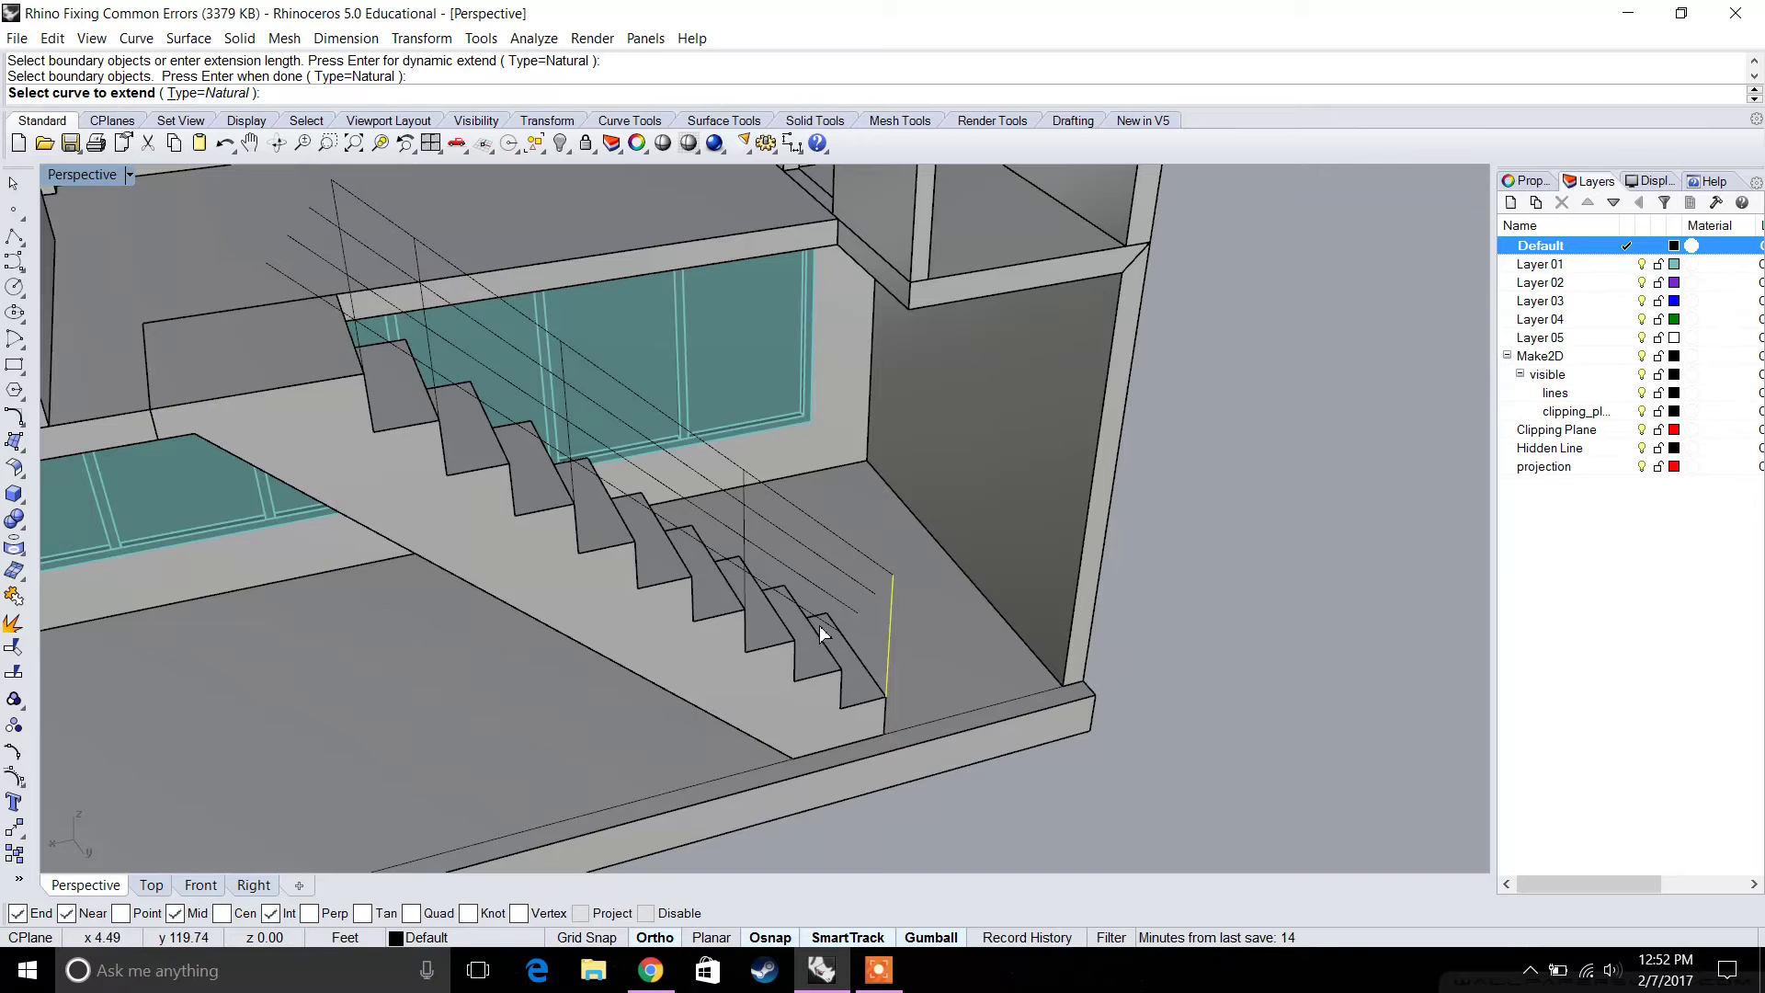
left_click(862, 586)
left_click(854, 607)
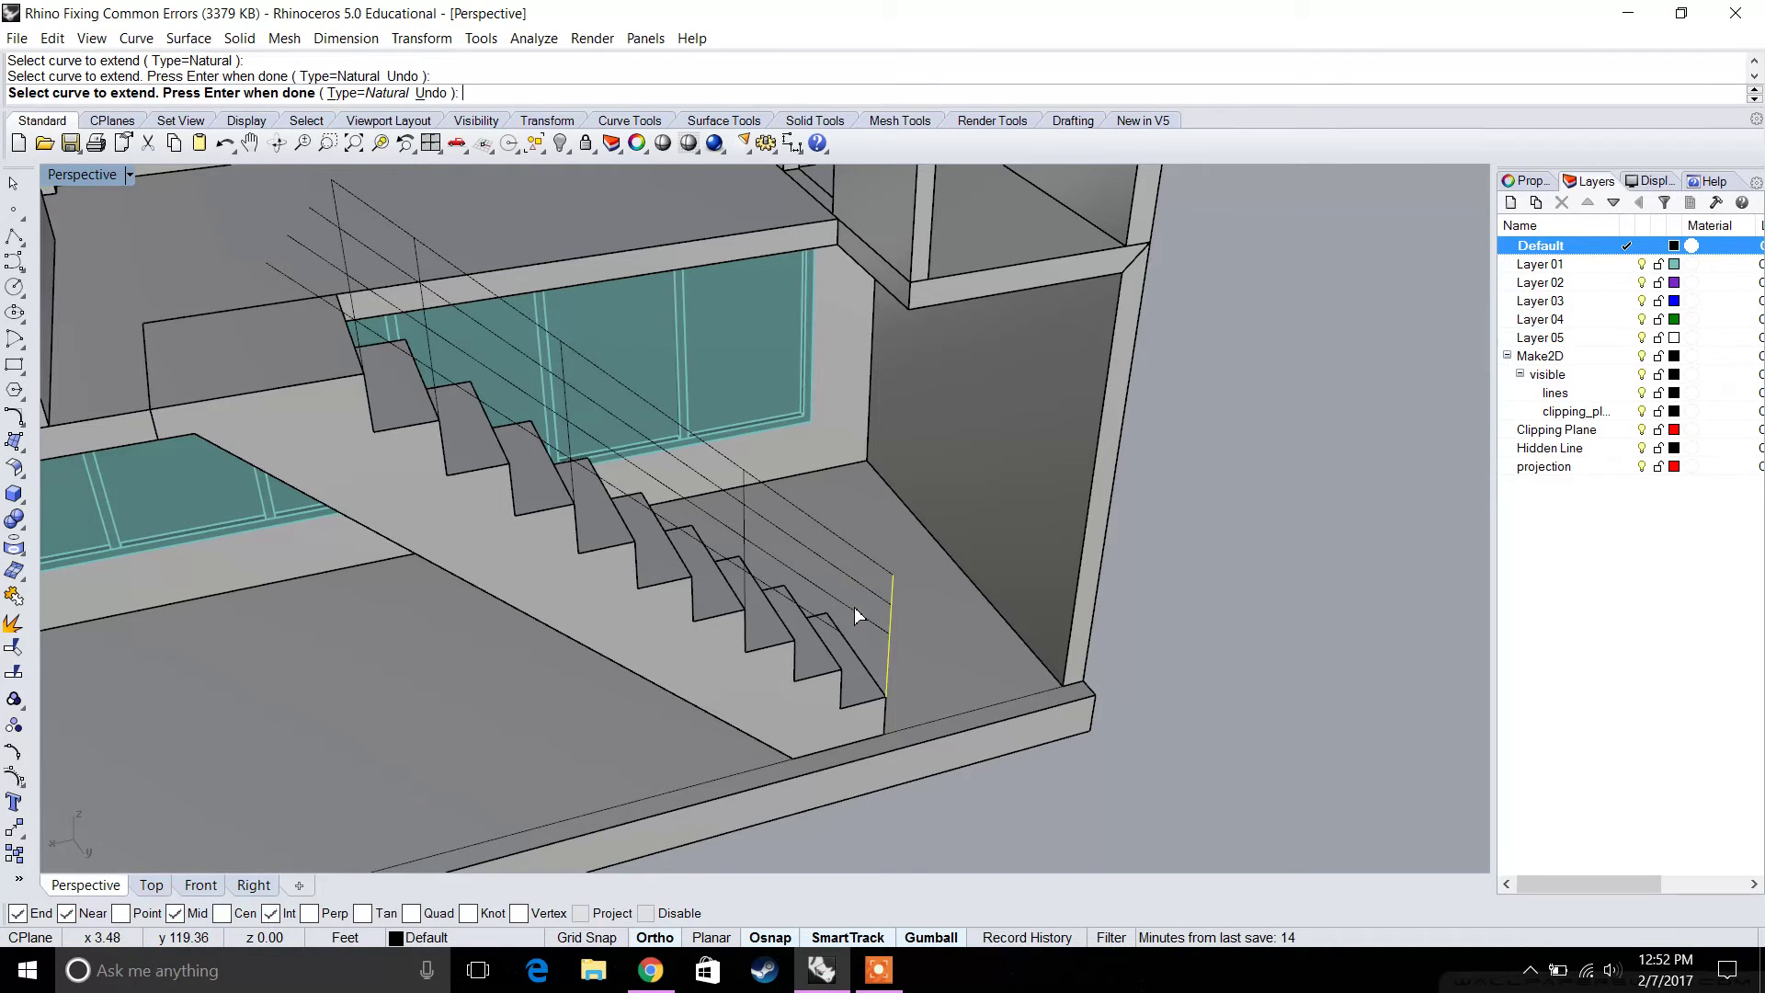
scroll(840, 616, "up", 4)
left_click(819, 612)
left_click(824, 616)
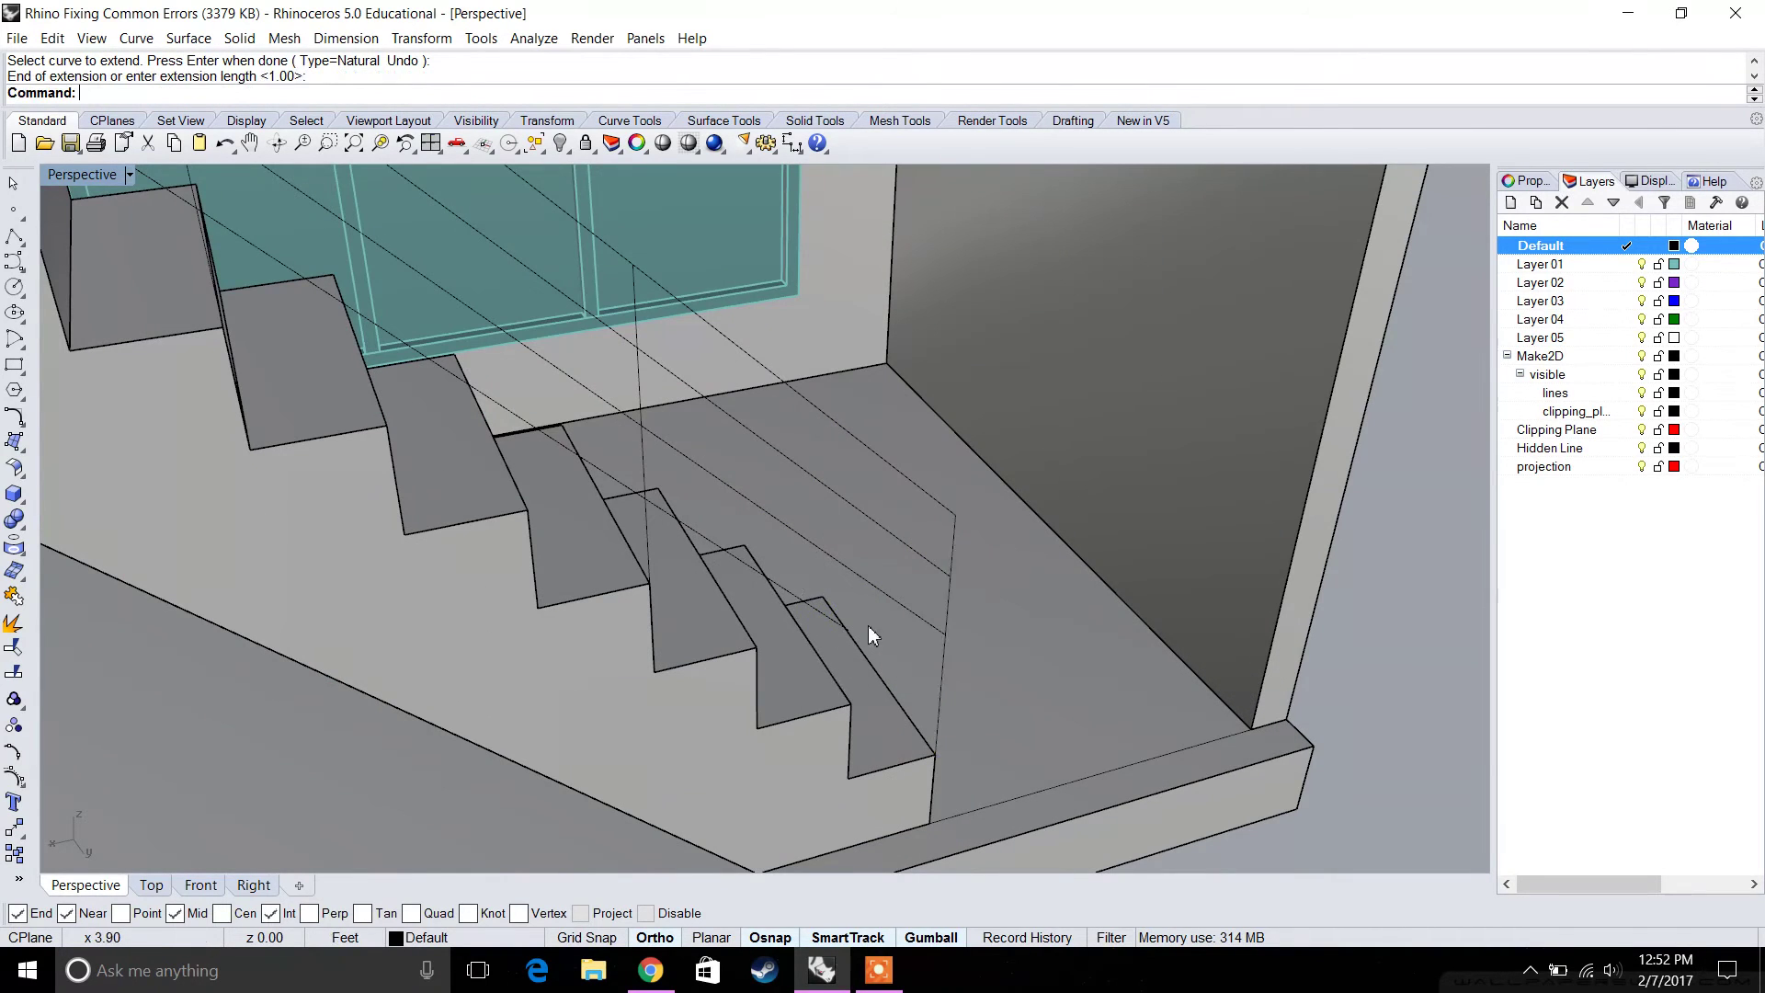
Extend the lowest offset rail line to the same post line at the foot of the stair.
scroll(910, 621, "up", 2)
key("Return")
left_click(967, 615)
key("Return")
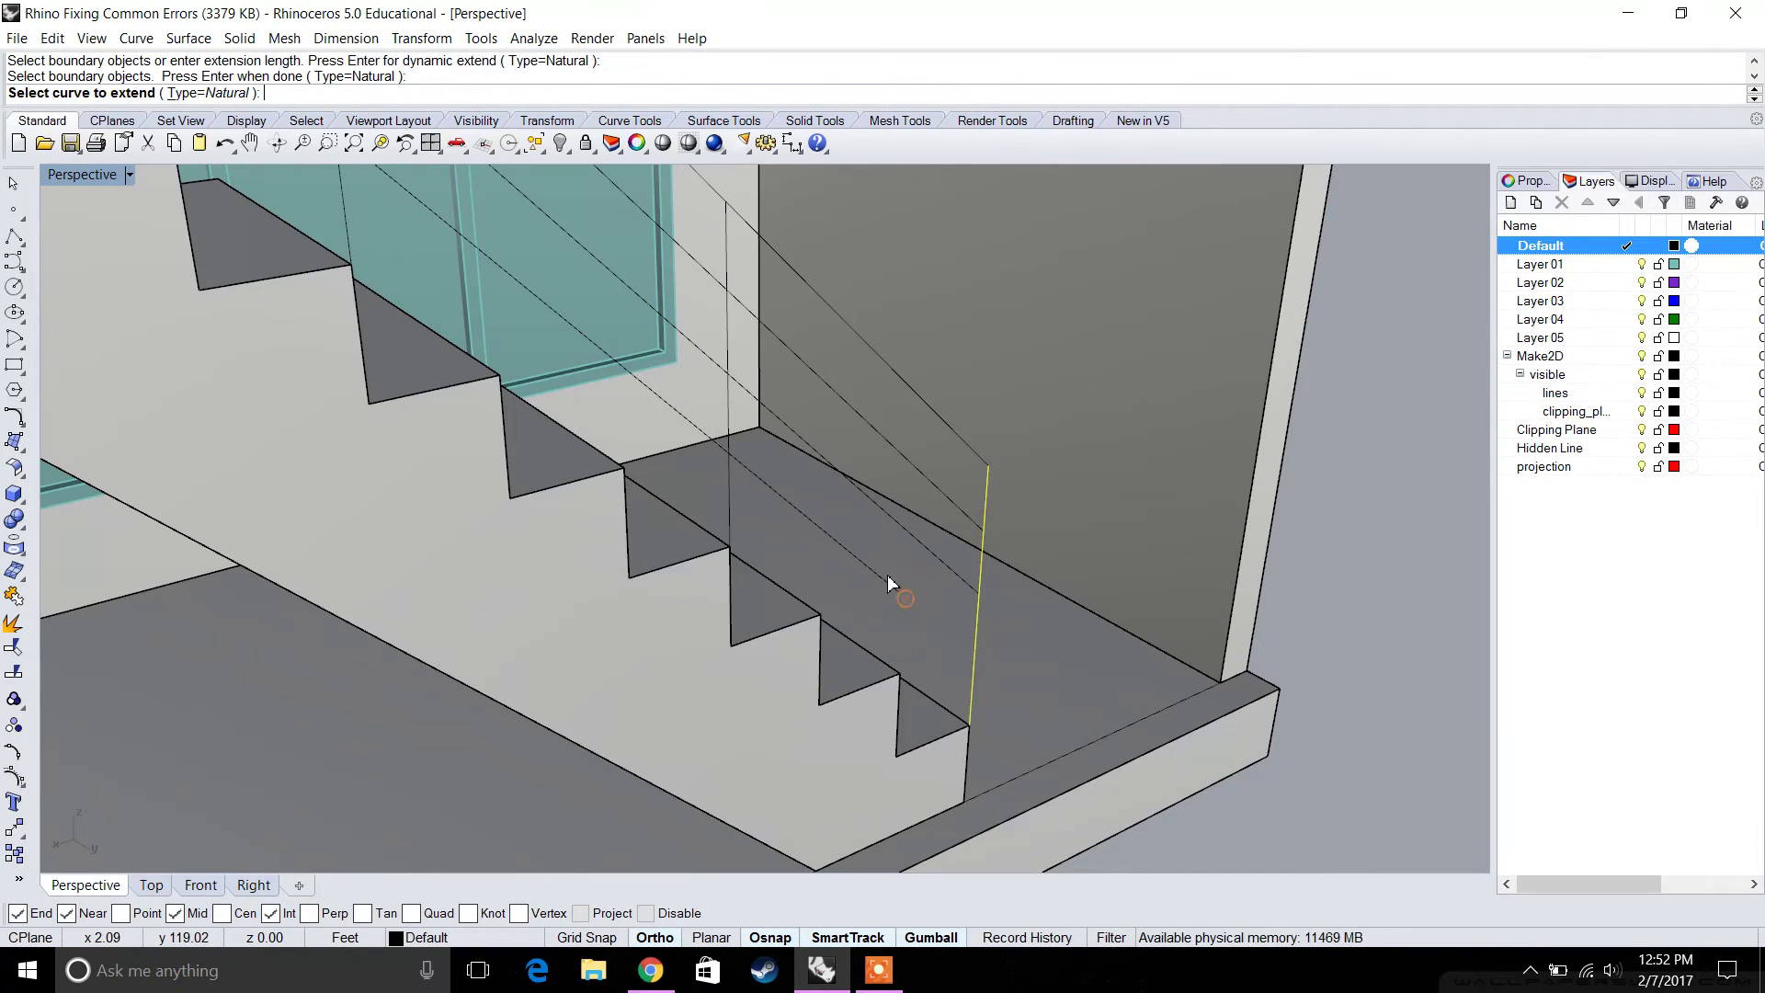
left_click(876, 586)
key("Return")
Trim the ends of the three offset rail lines that overrun the uppermost post line, working in the Front viewport.
scroll(917, 596, "down", 2)
scroll(918, 595, "down", 3)
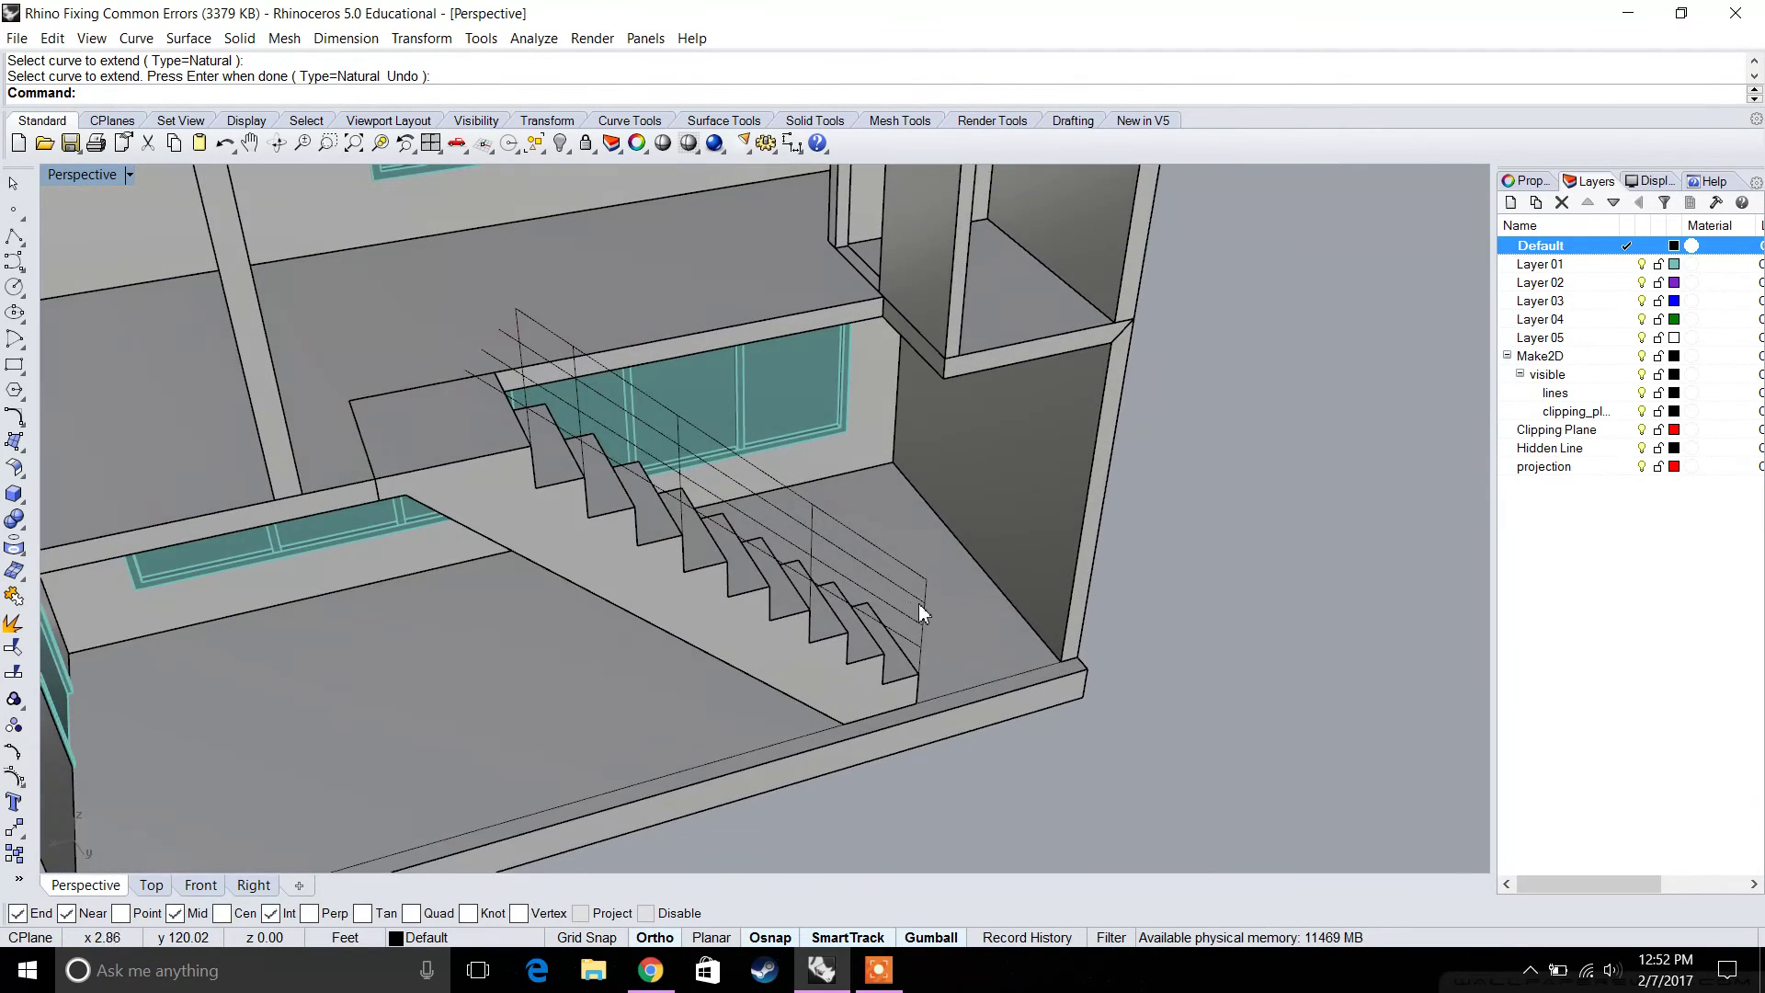
right_click_drag(918, 607, 849, 562)
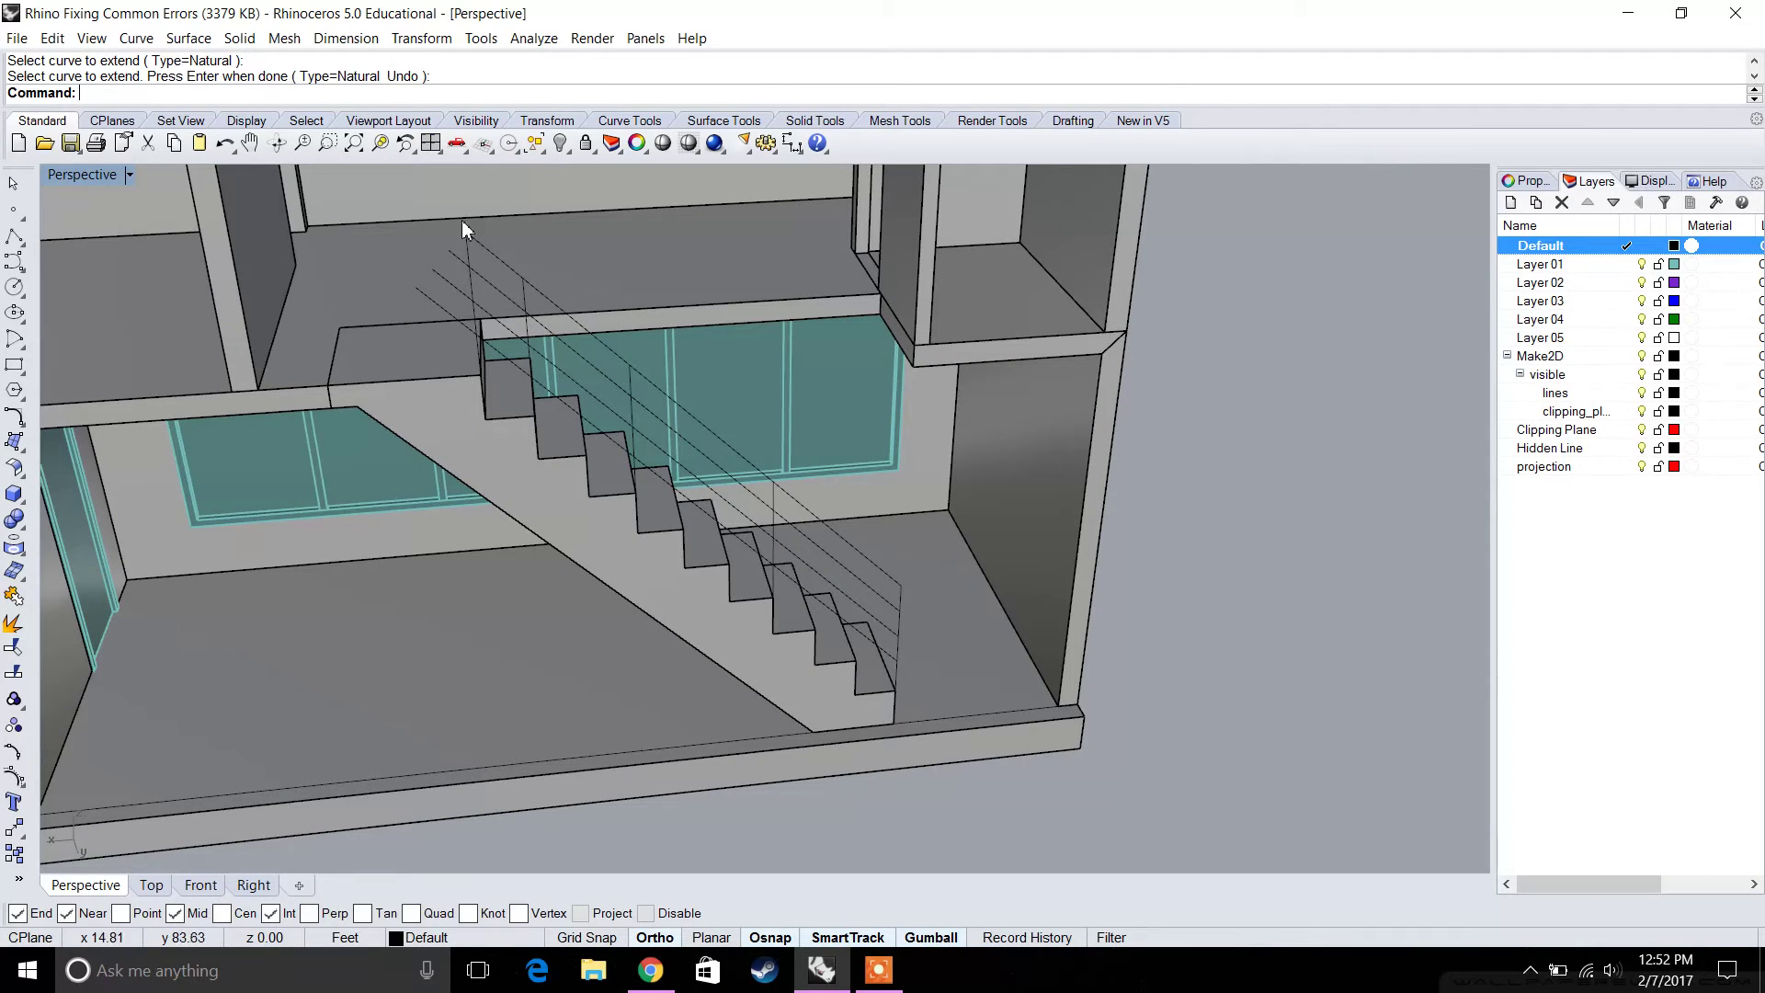
double_click(98, 175)
scroll(447, 704, "up", 3)
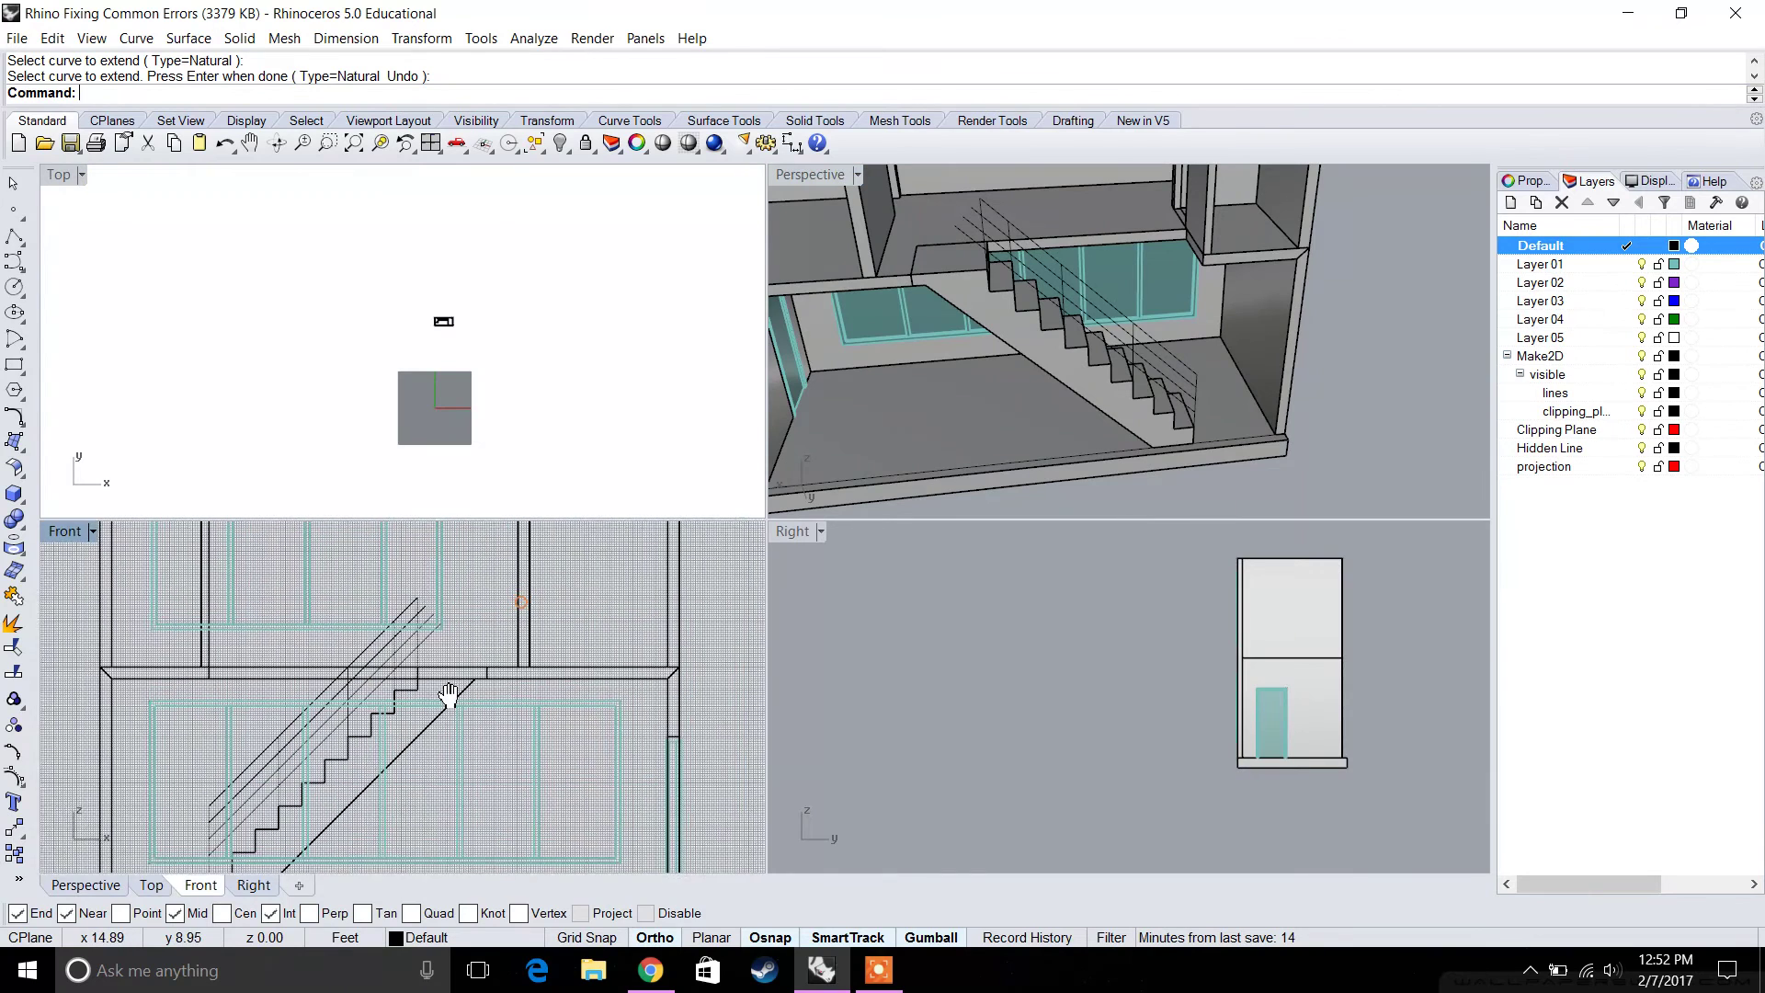
key("Return")
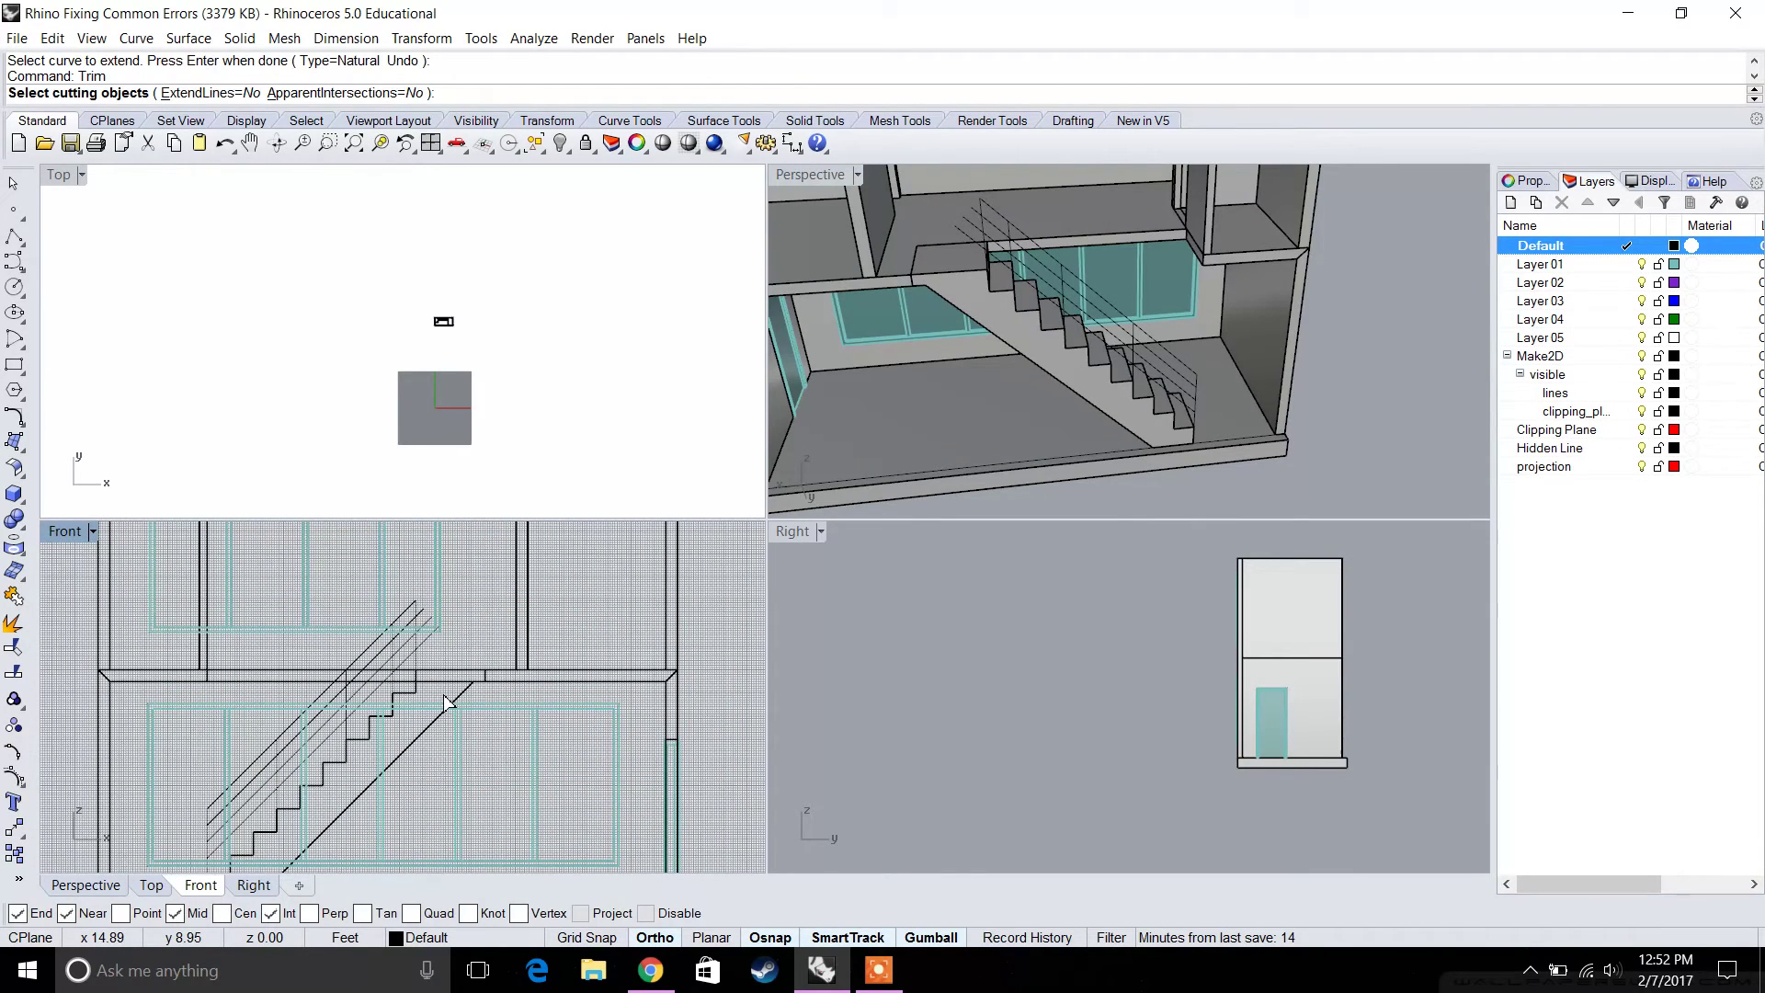
left_click_drag(303, 576, 281, 532)
scroll(439, 607, "up", 10)
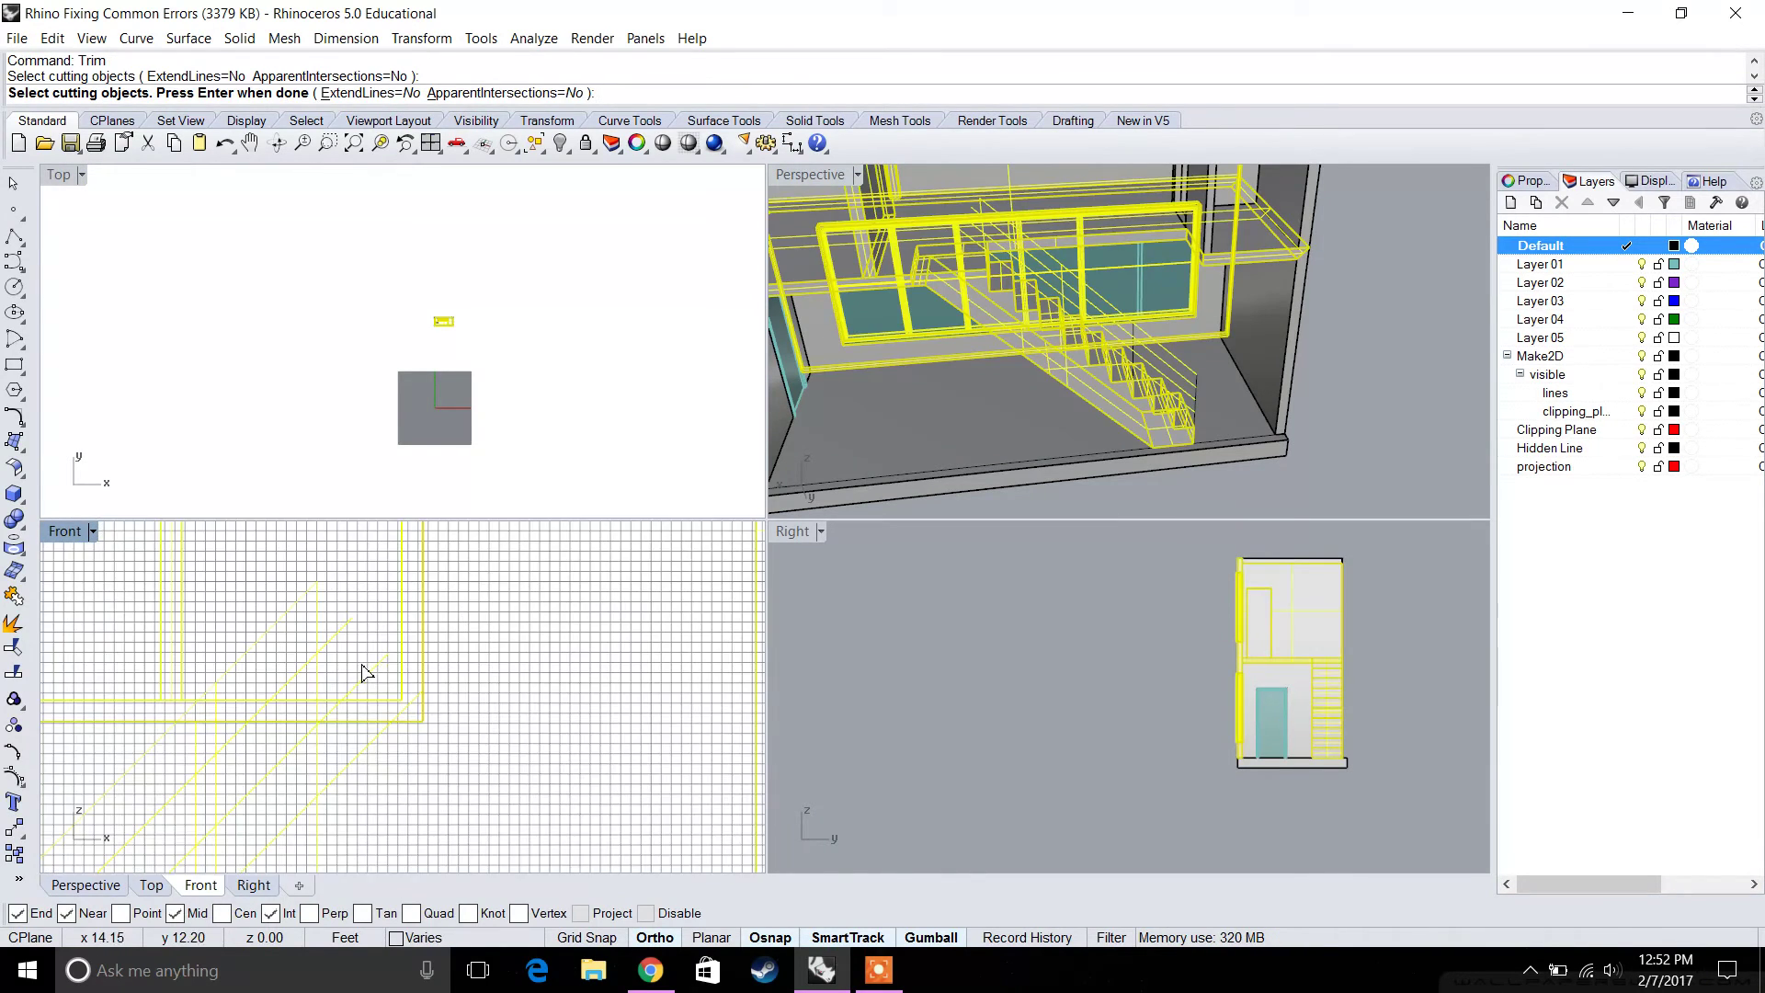
key("Return")
left_click(346, 646)
left_click(371, 685)
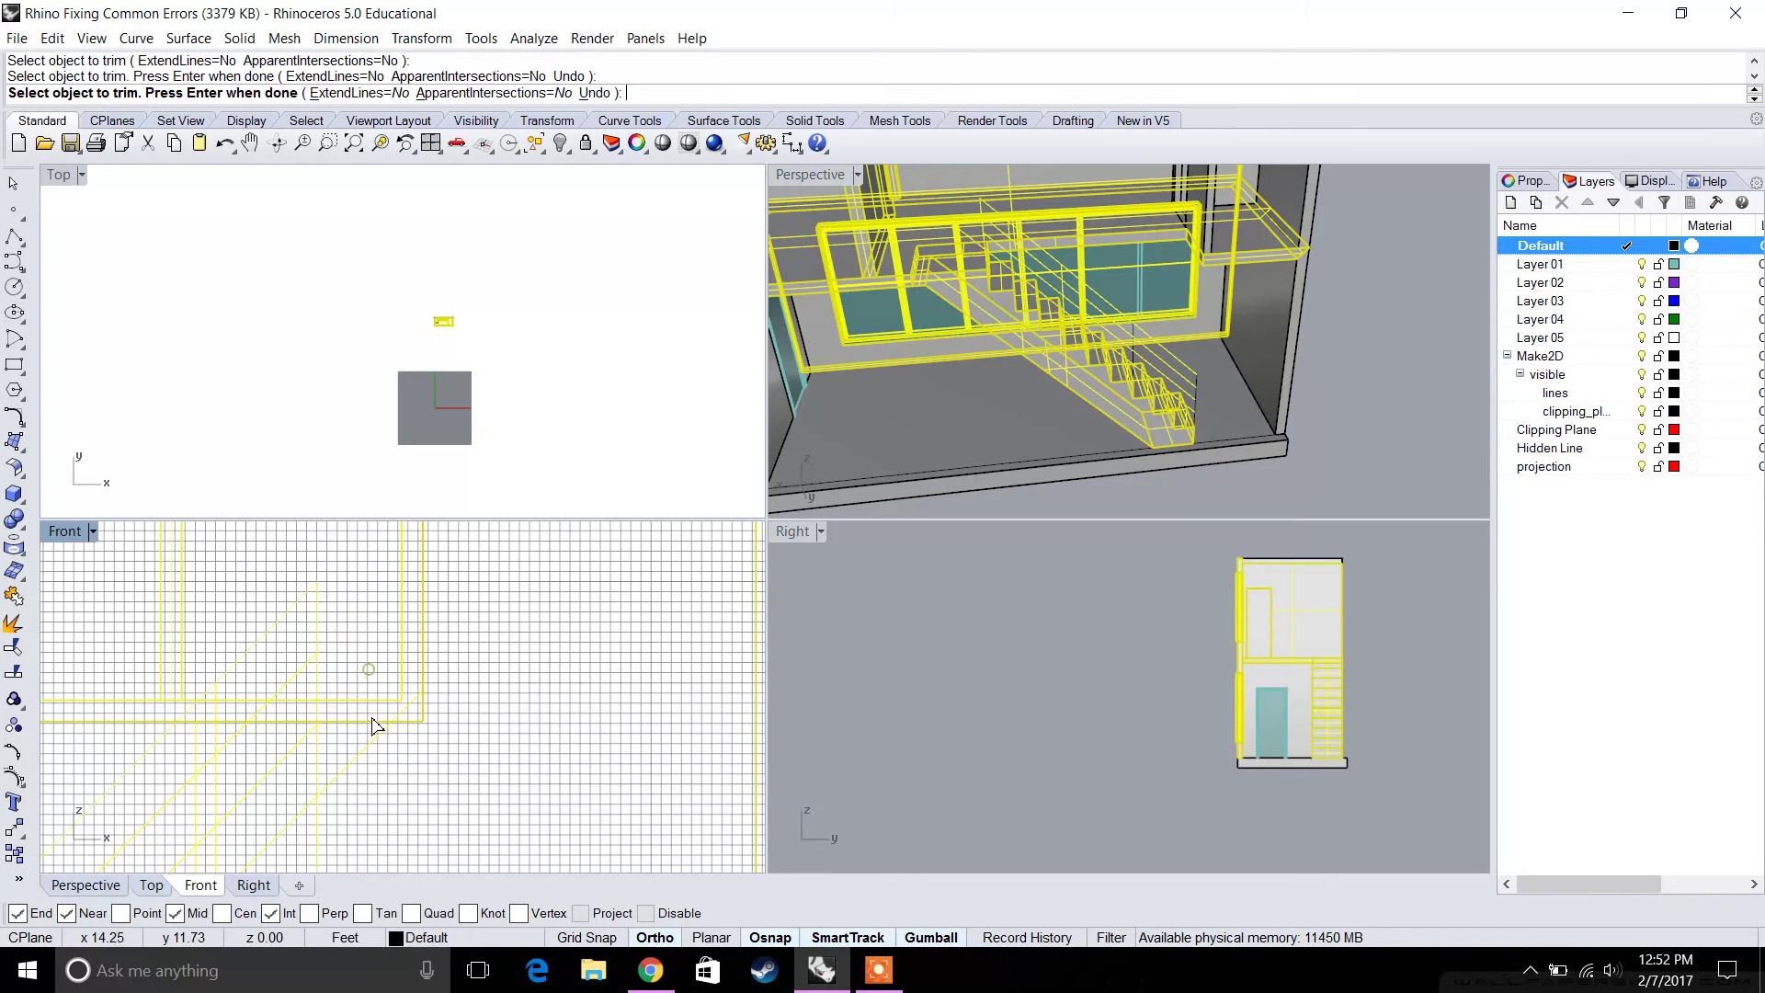
left_click(357, 769)
double_click(810, 177)
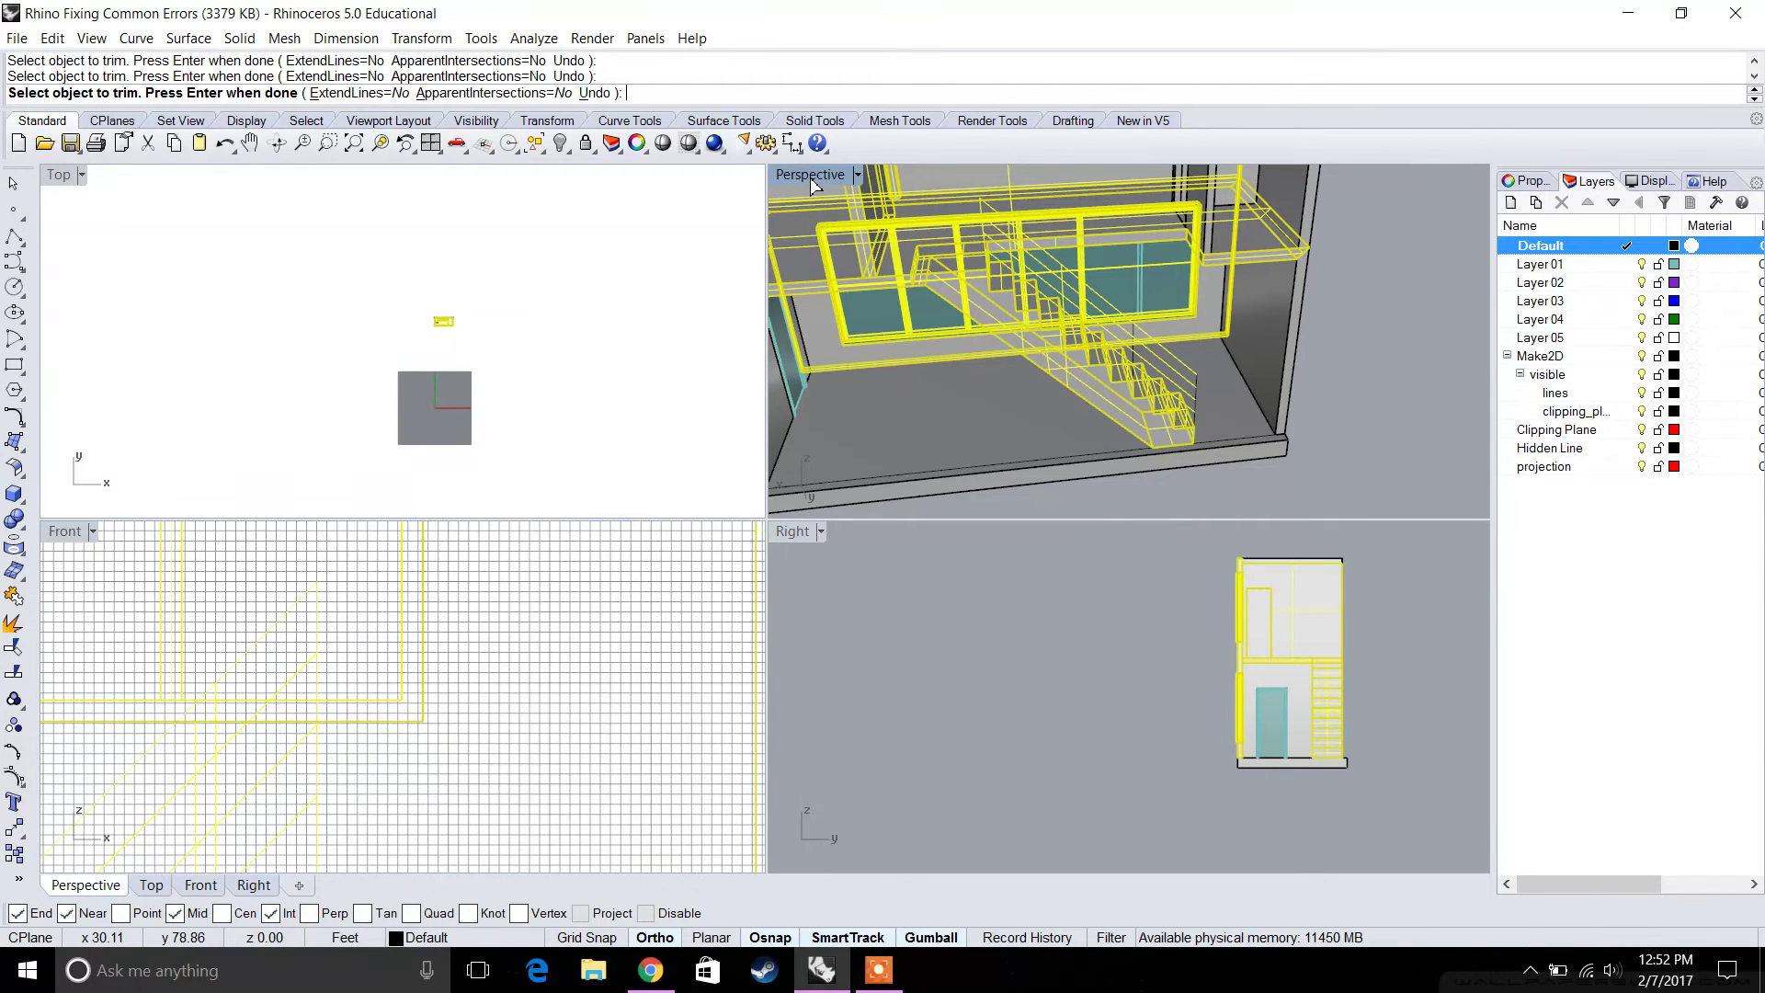
key("Return")
Group the four sloping rail lines and the five post lines of the stair railing.
right_click_drag(865, 312, 651, 507)
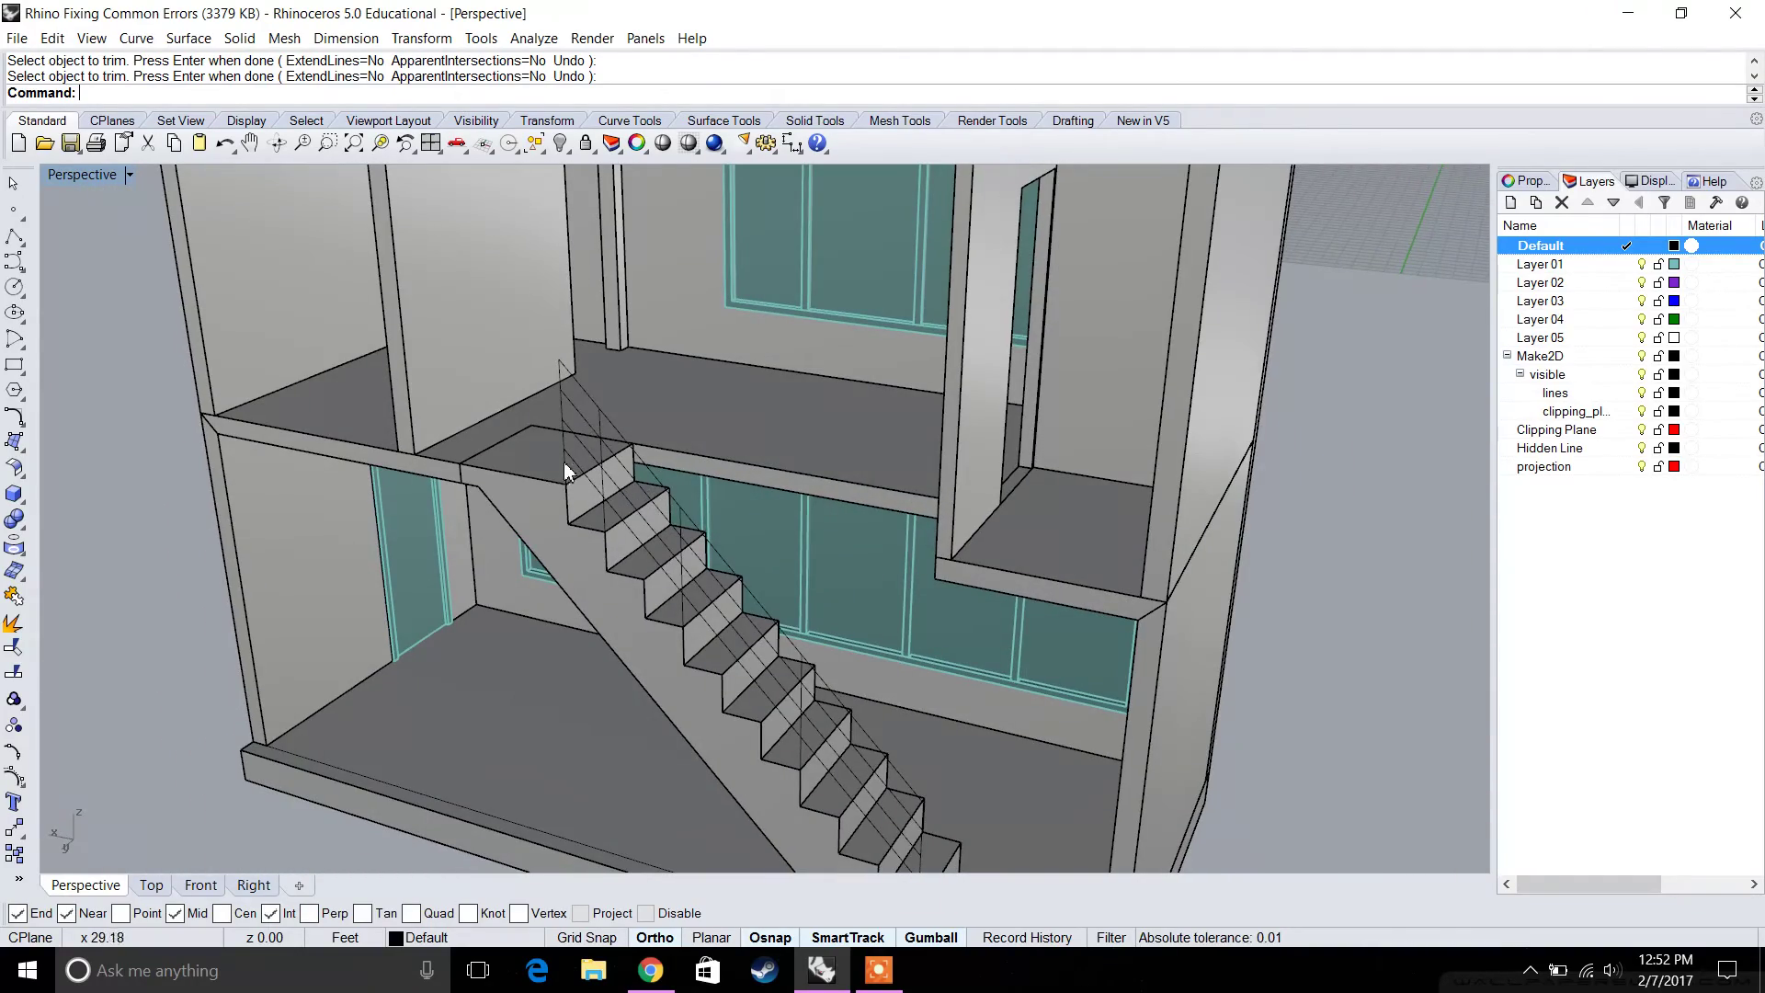
left_click(576, 384)
left_click(581, 419)
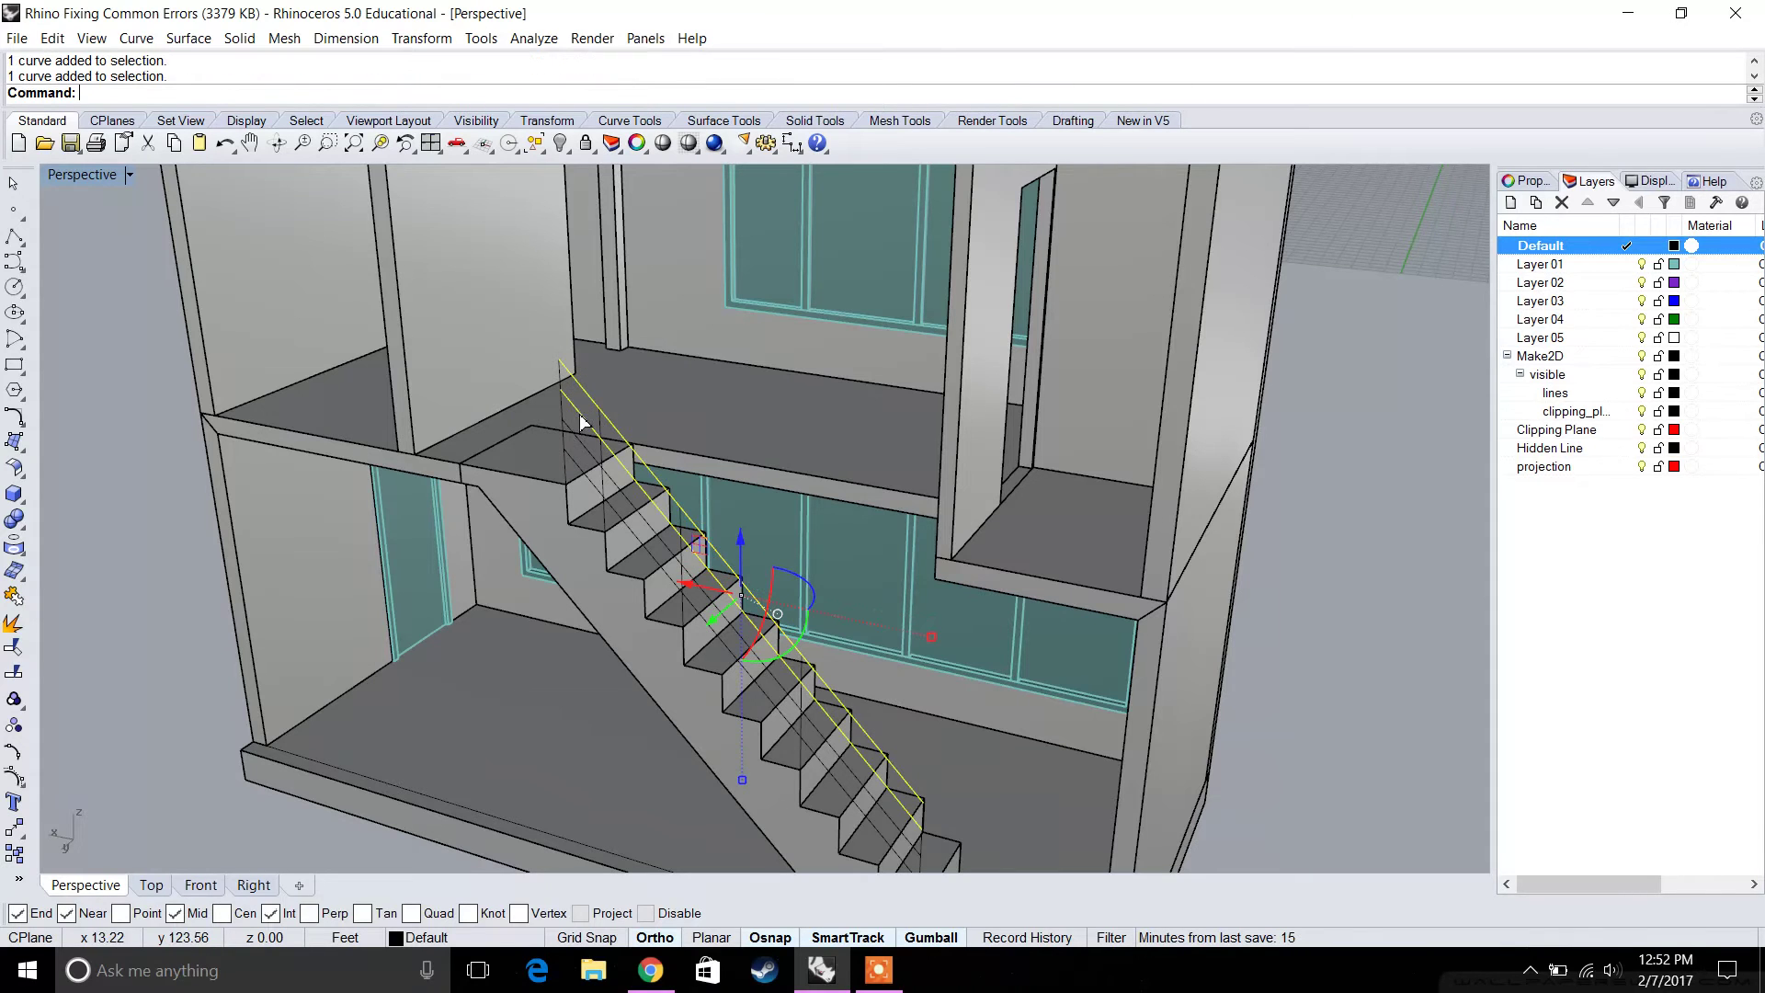
left_click(579, 446)
left_click(570, 467)
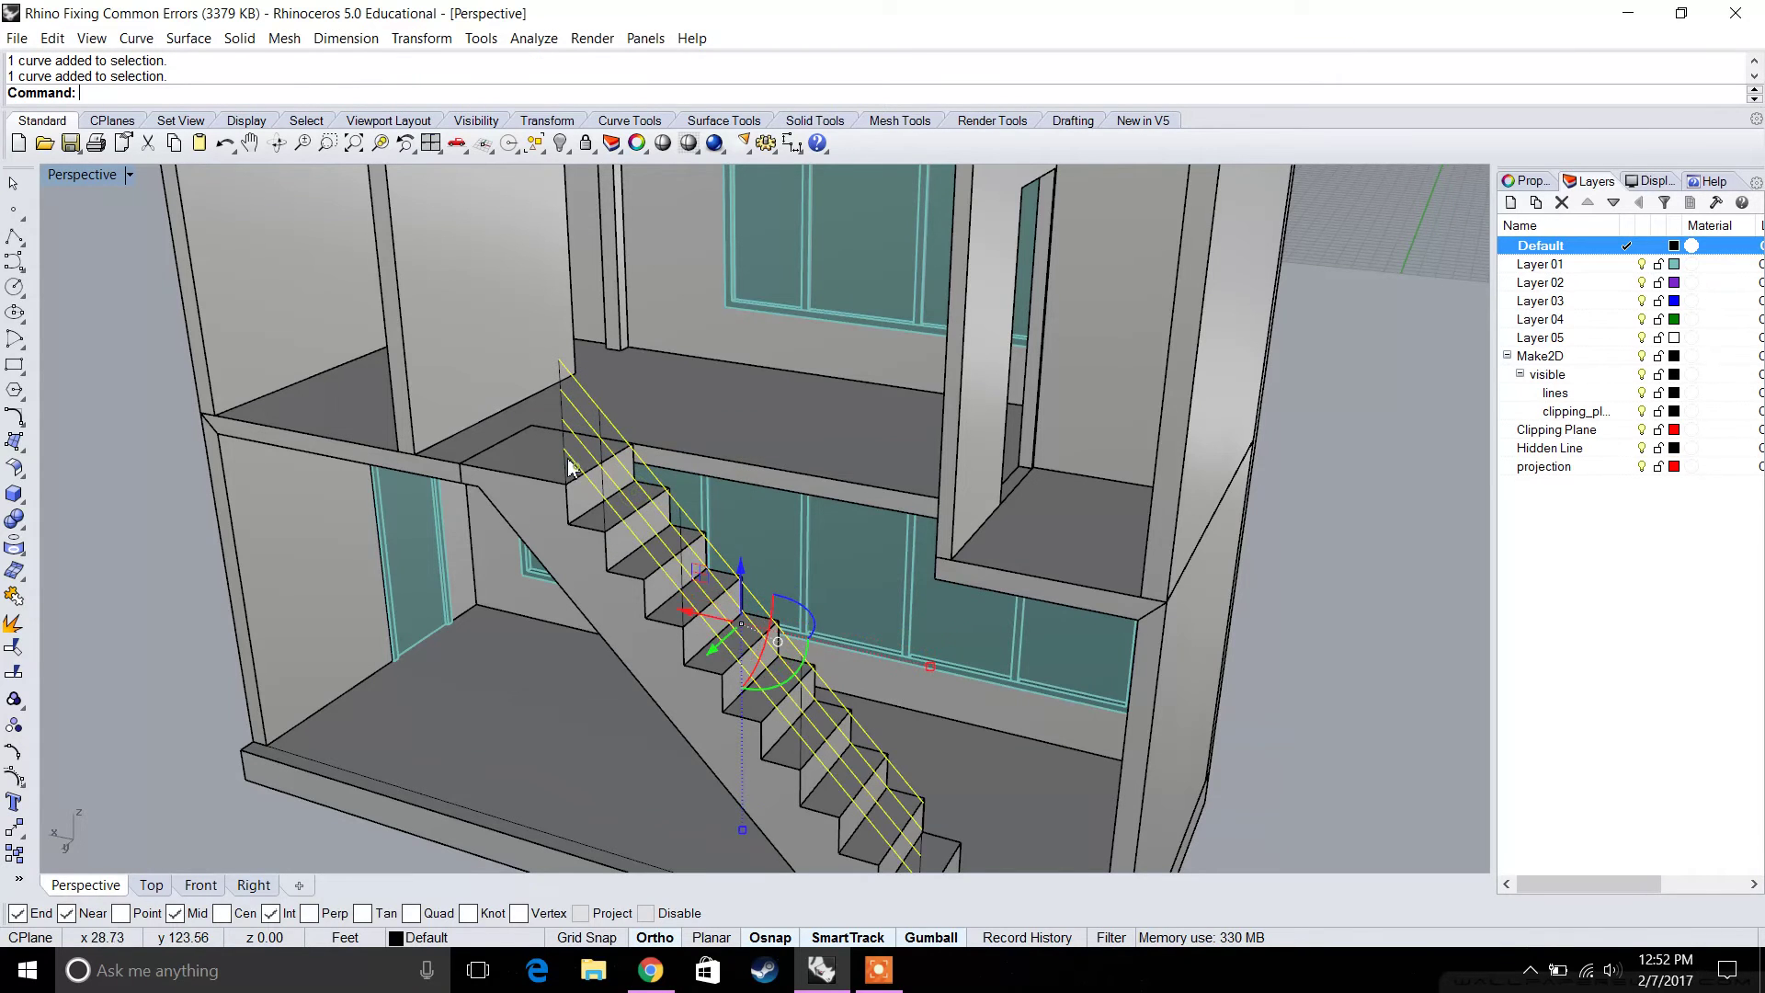
left_click(559, 449)
left_click(629, 501)
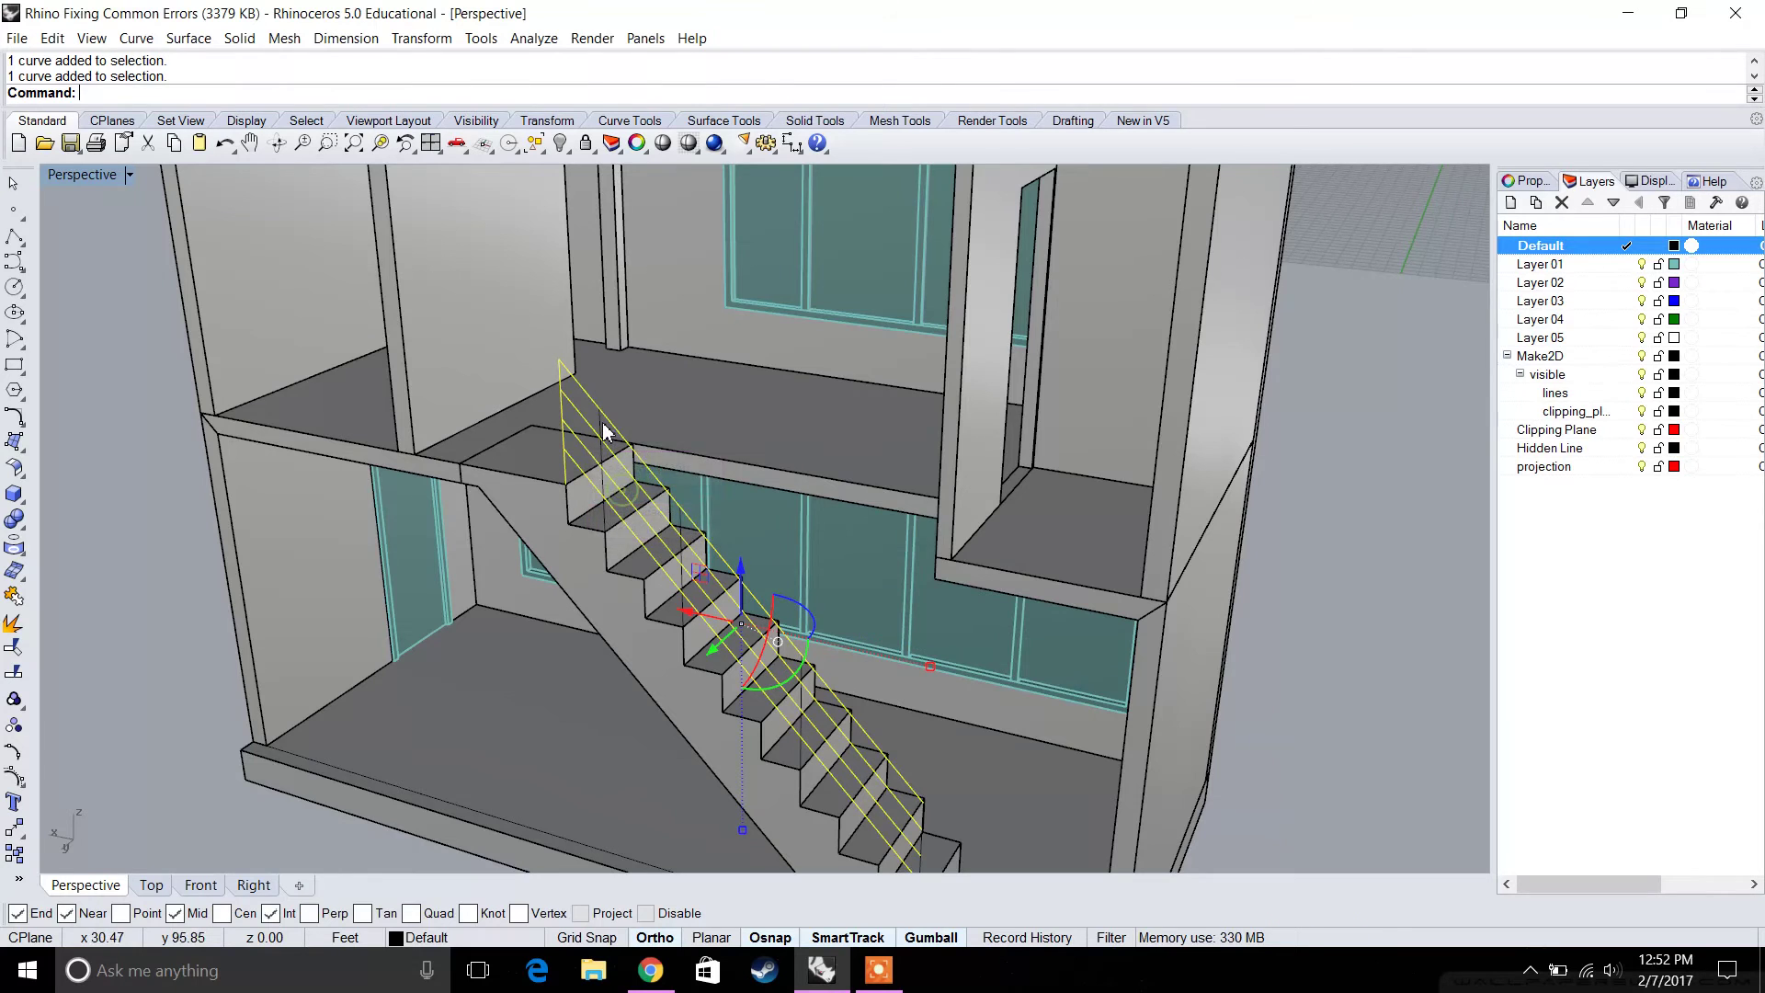
right_click_drag(685, 531, 598, 451, "shift")
left_click(588, 475, "shift")
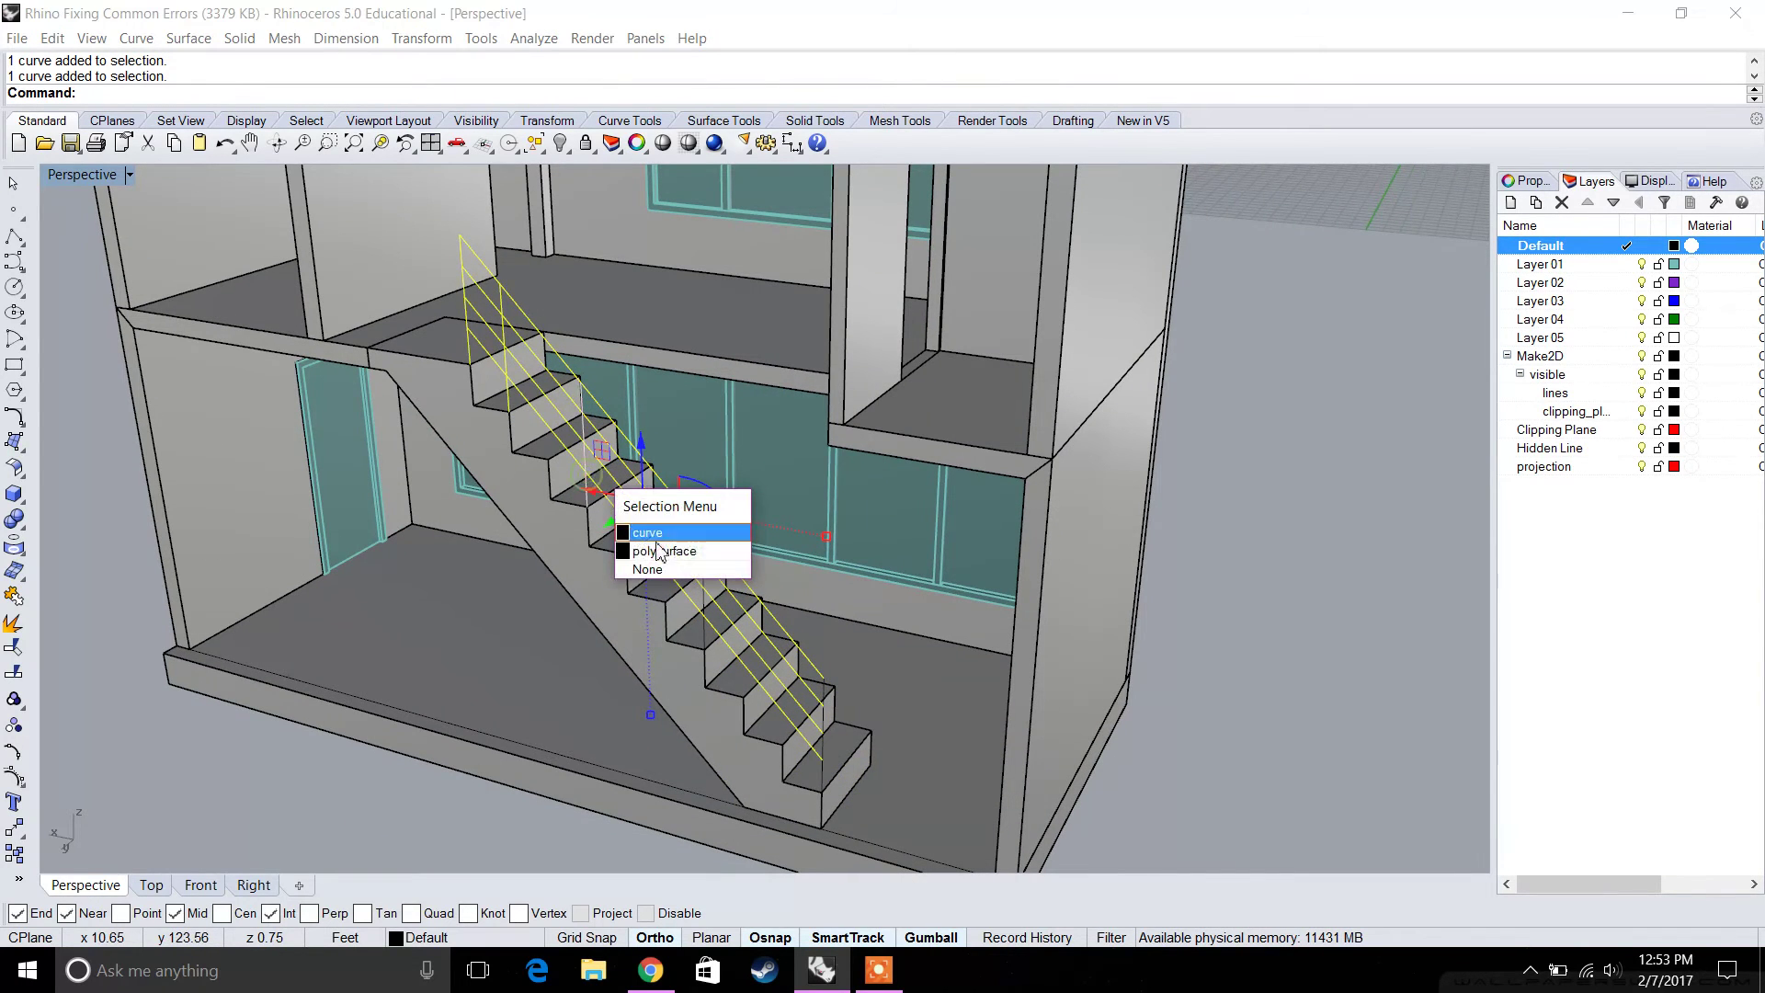
left_click(659, 537)
left_click(709, 616, "shift")
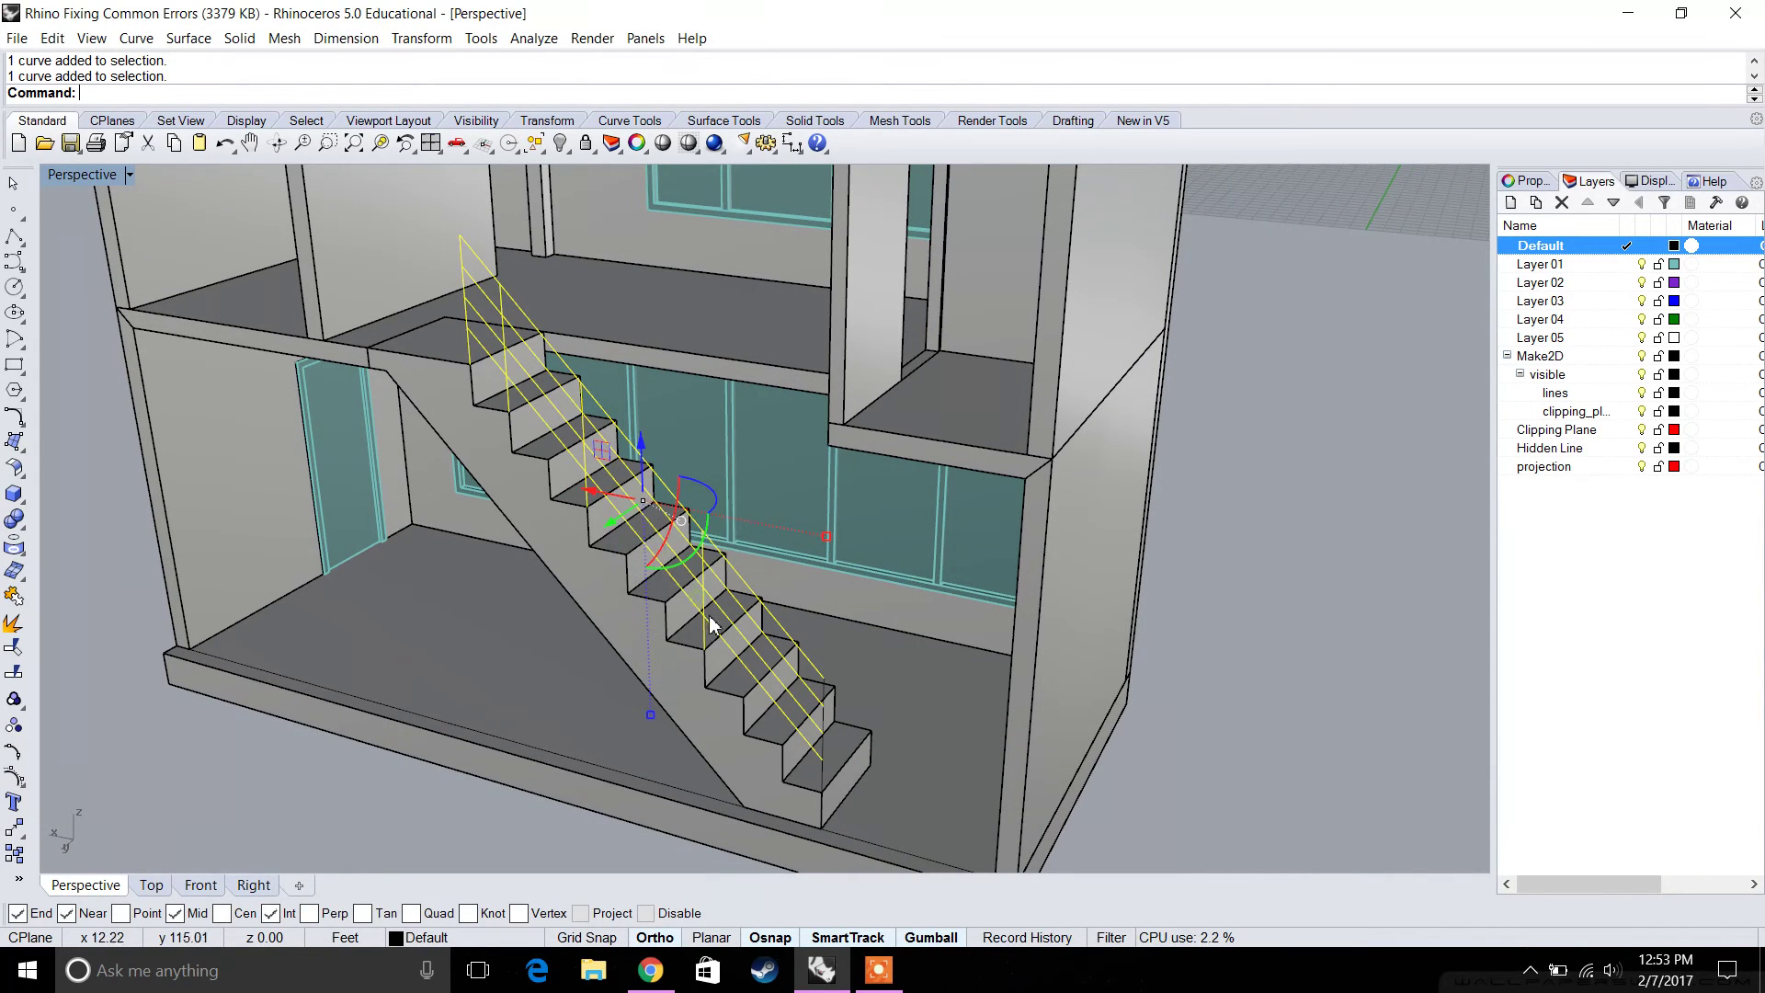
left_click(824, 766)
key("Return")
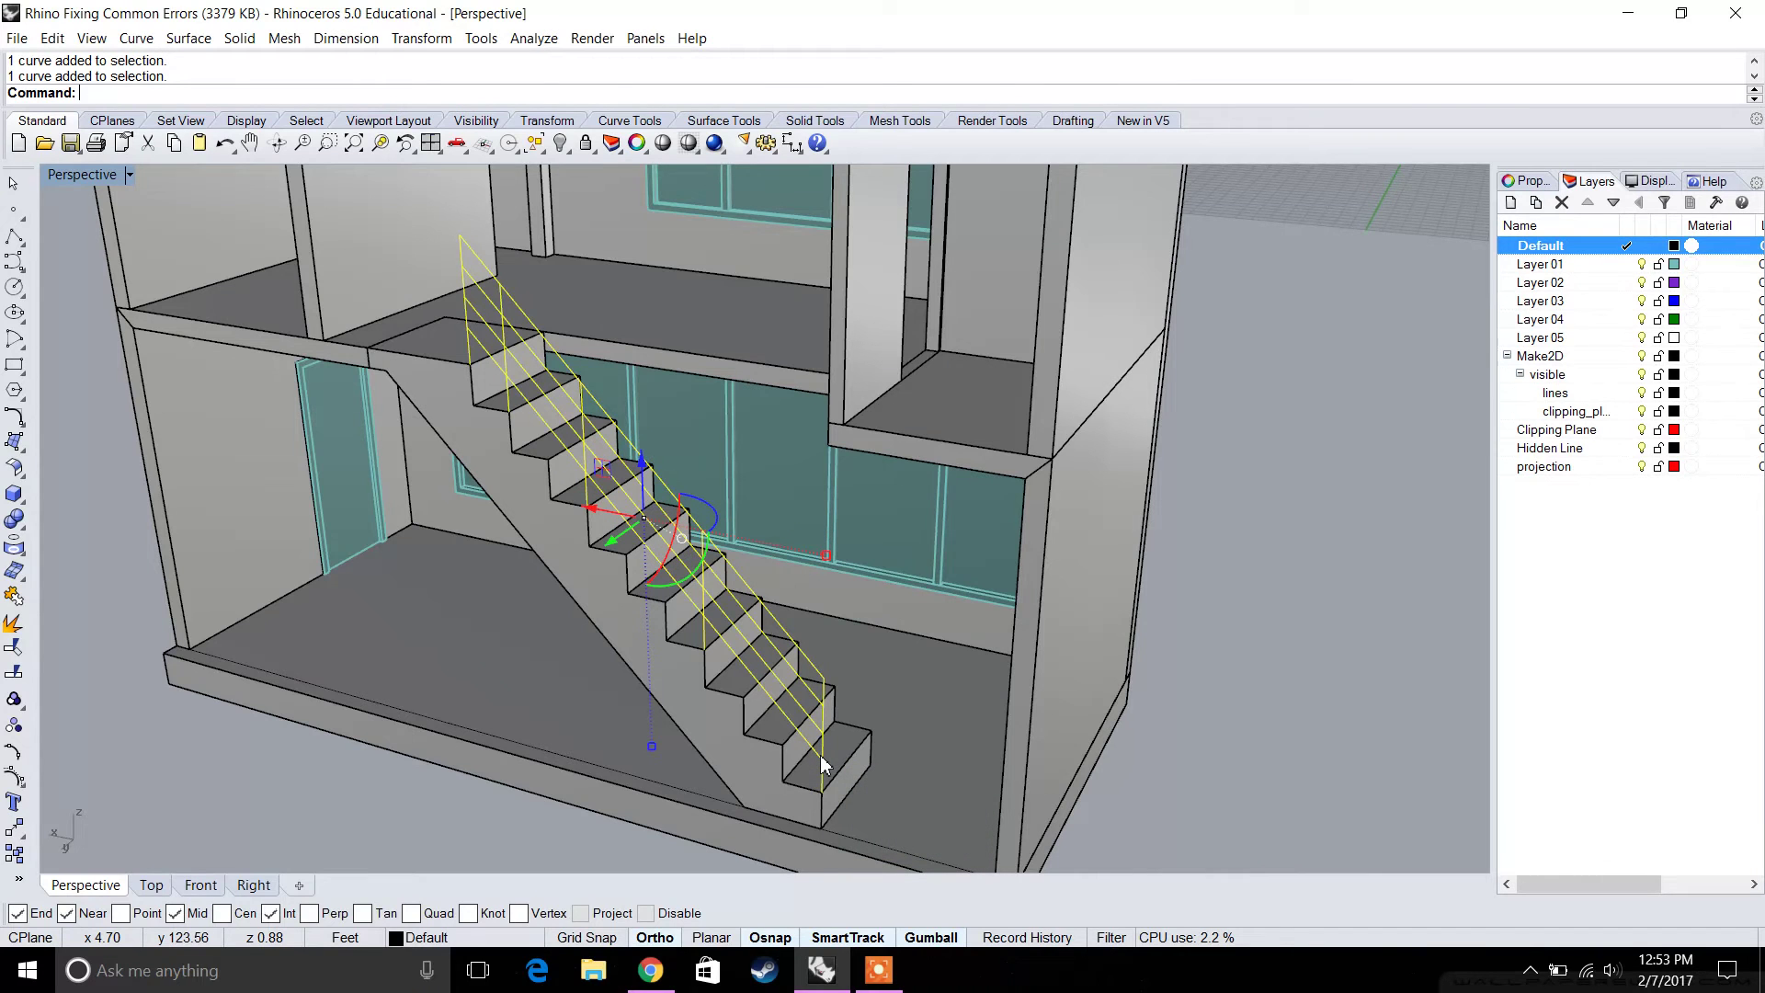
type("Group")
key("Return")
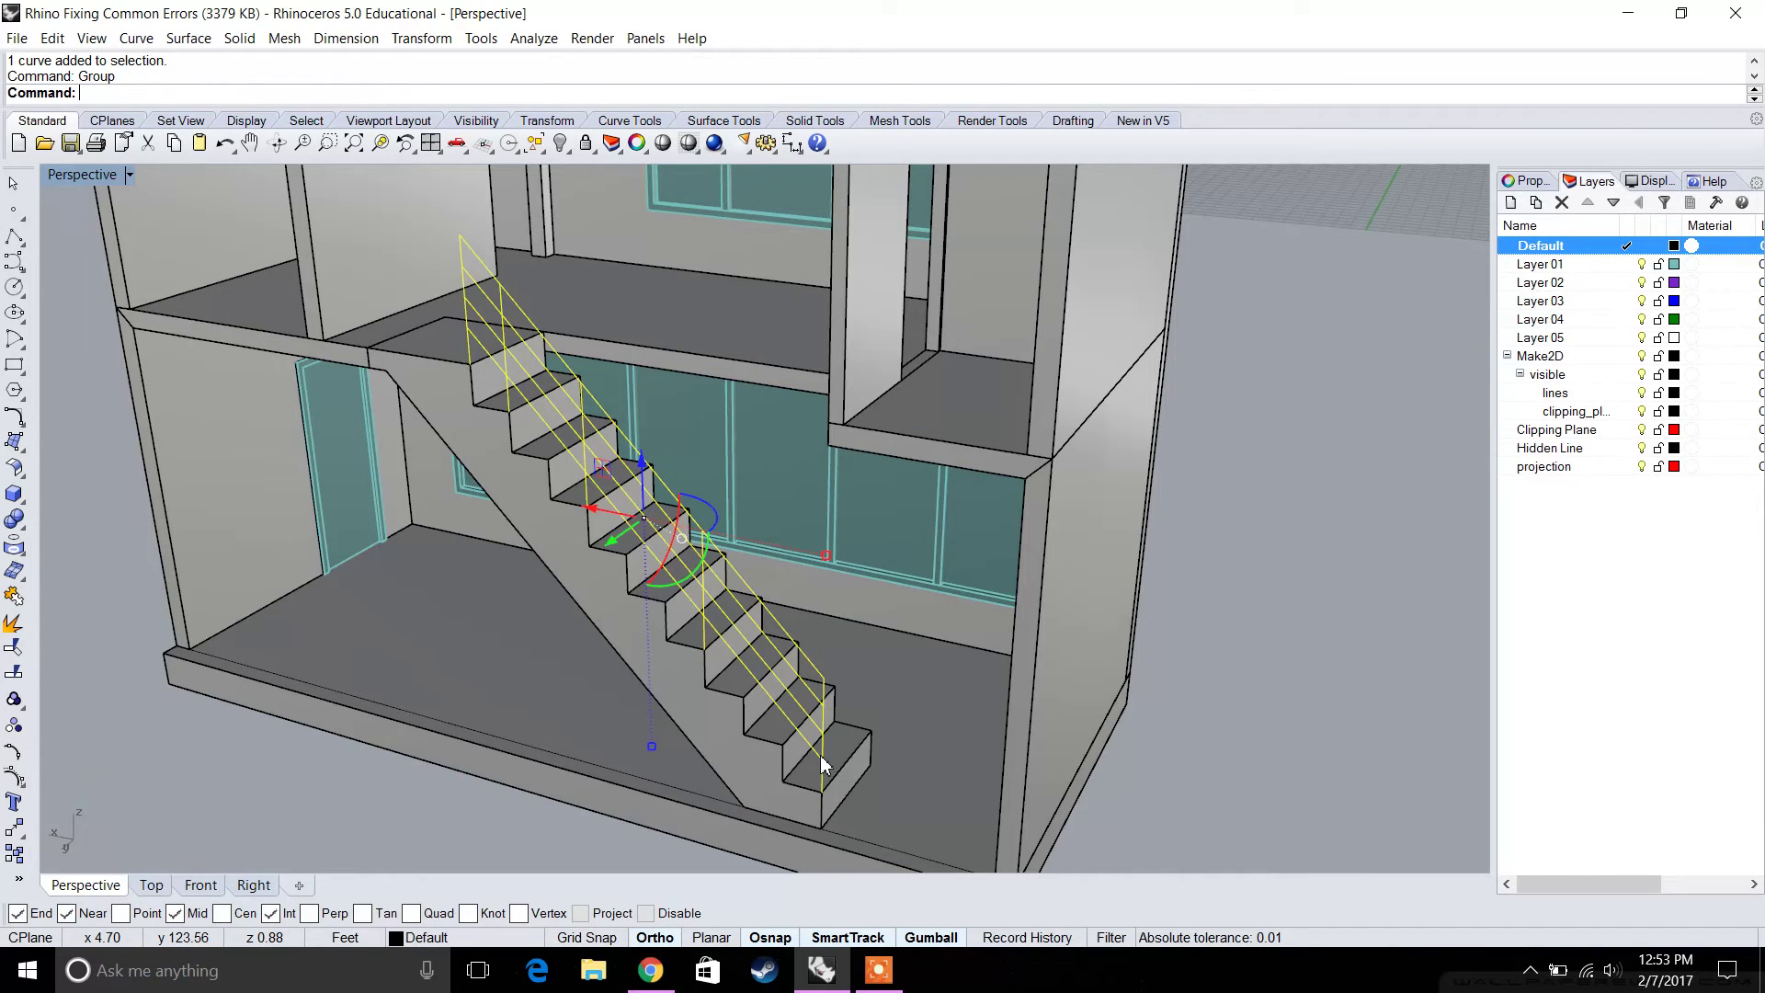
Deselect the railing lines and reselect them as one group.
key("Escape")
left_click(462, 254)
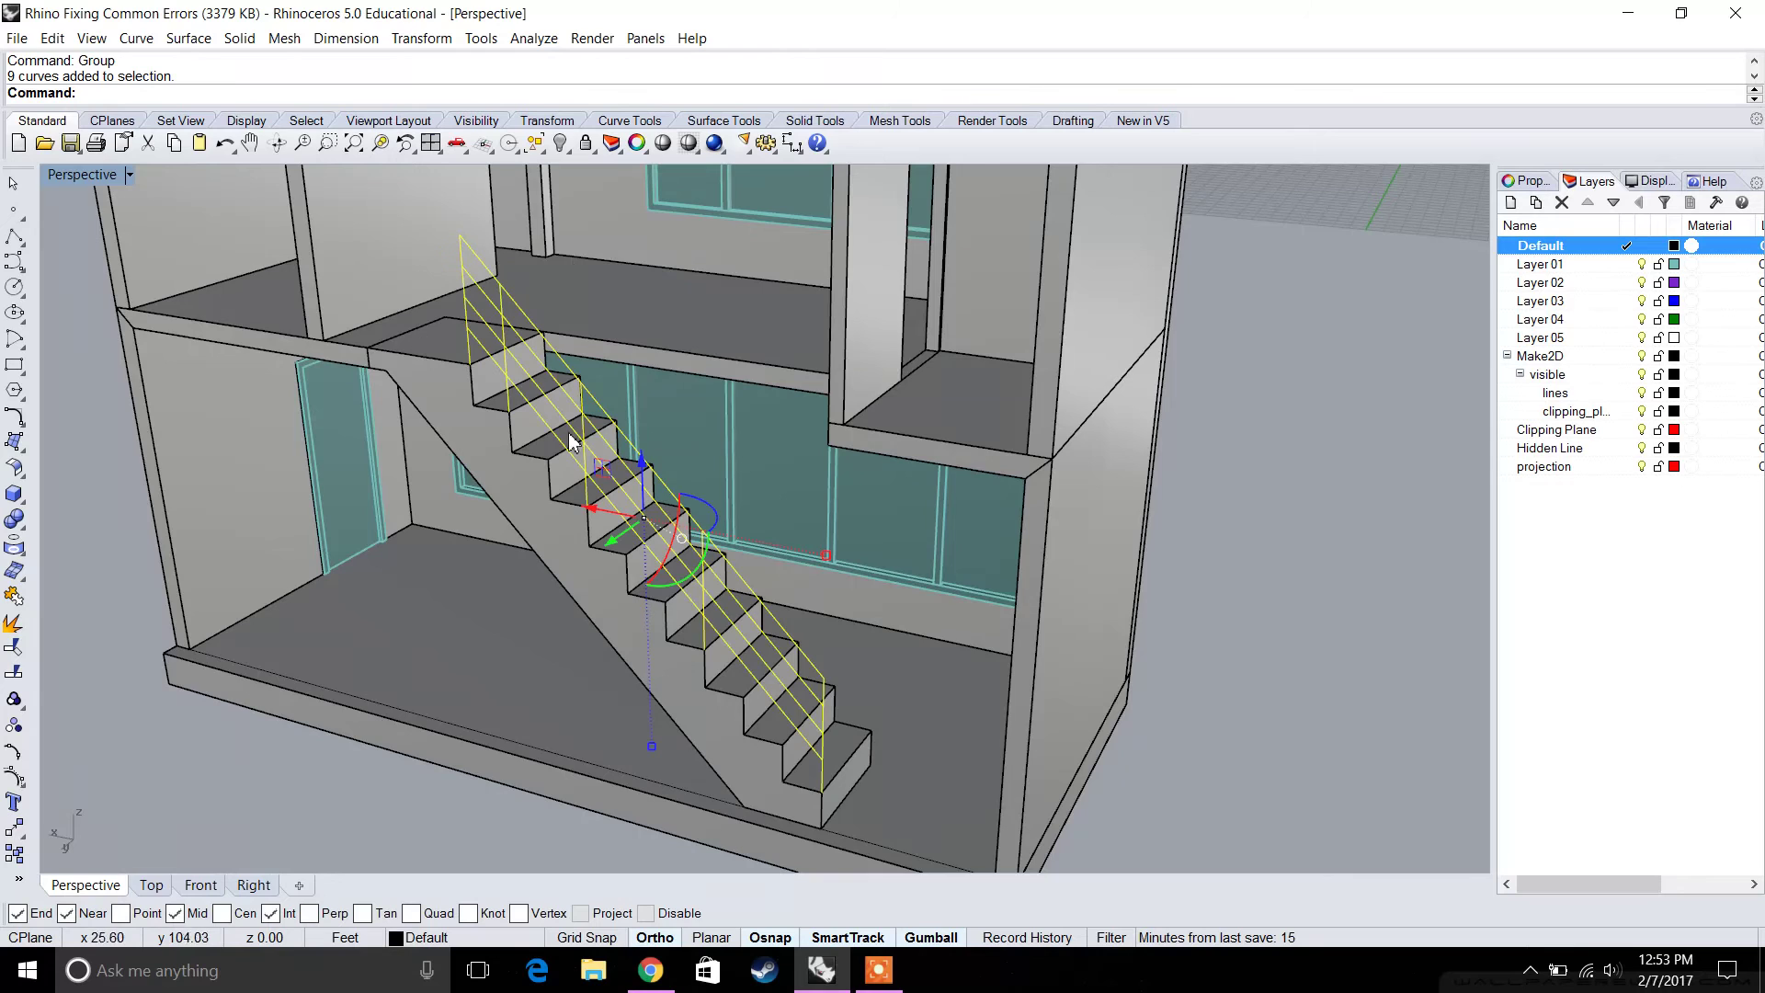
mouse_move(581, 438)
right_mouse_down()
mouse_move(581, 401)
mouse_move(606, 439)
right_mouse_up()
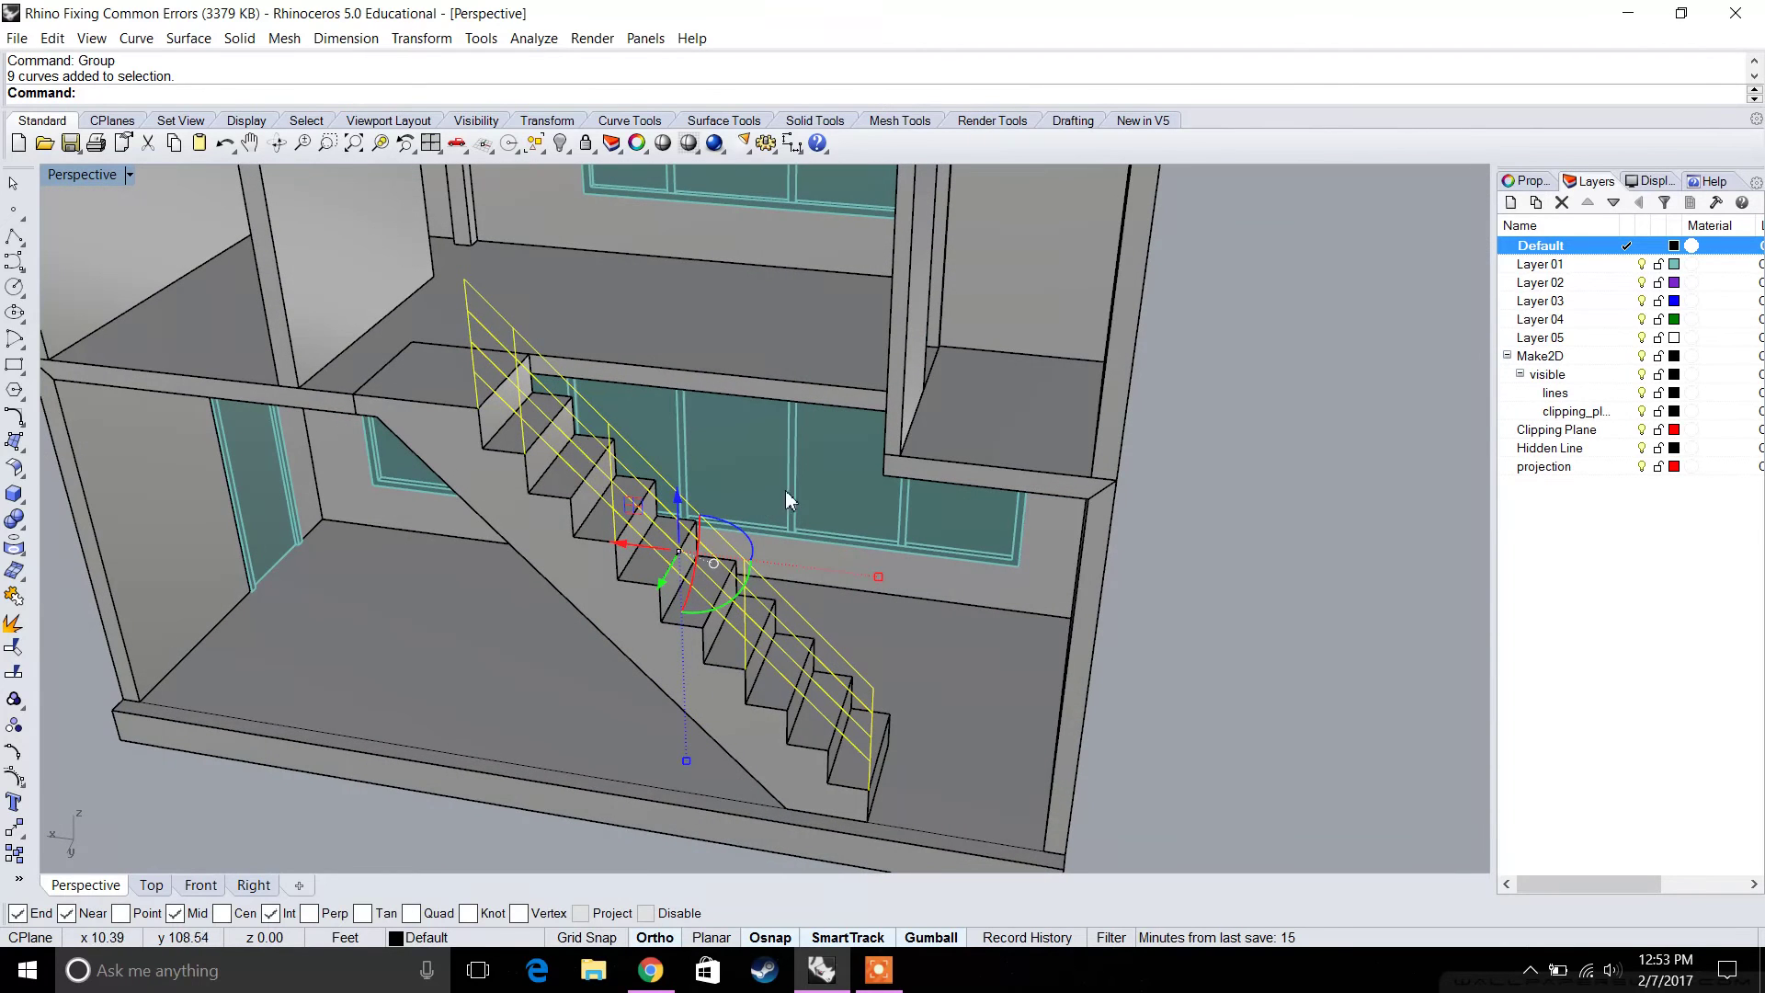
key("Escape")
left_click(468, 336)
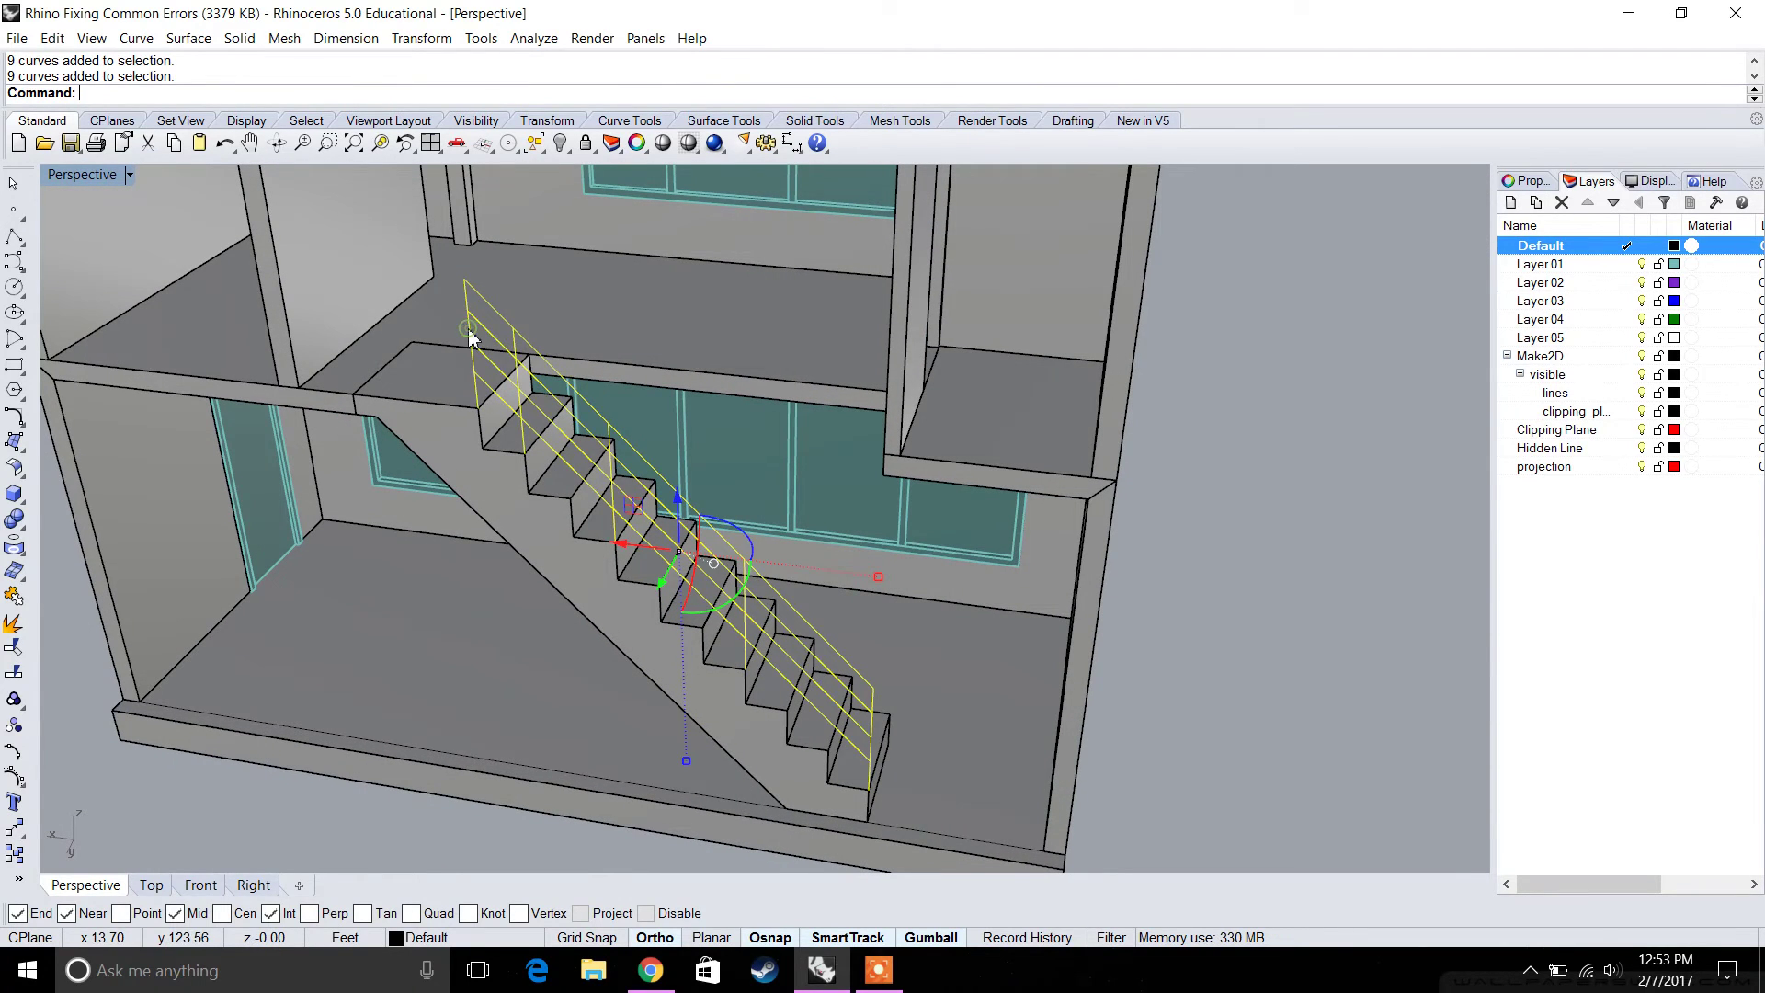
Try piping the grouped railing lines with the default radius of 1.00, and undo the pipes.
type("Pipe")
key("Return")
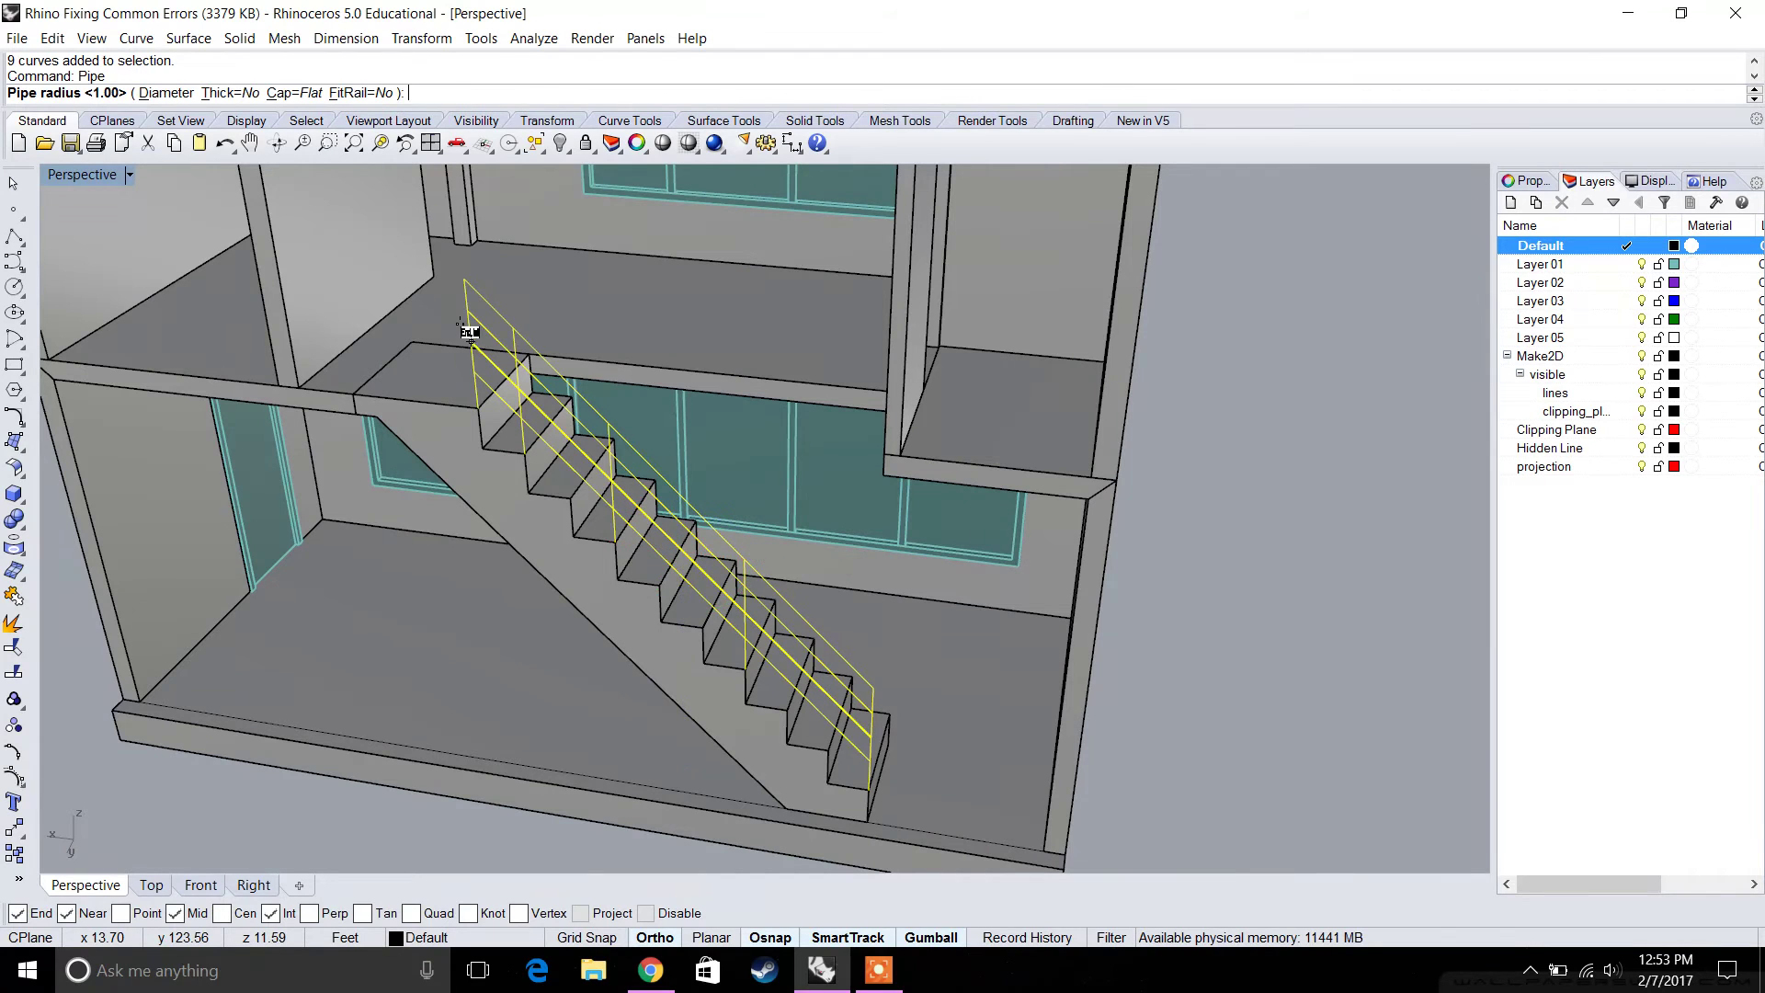
key("Return")
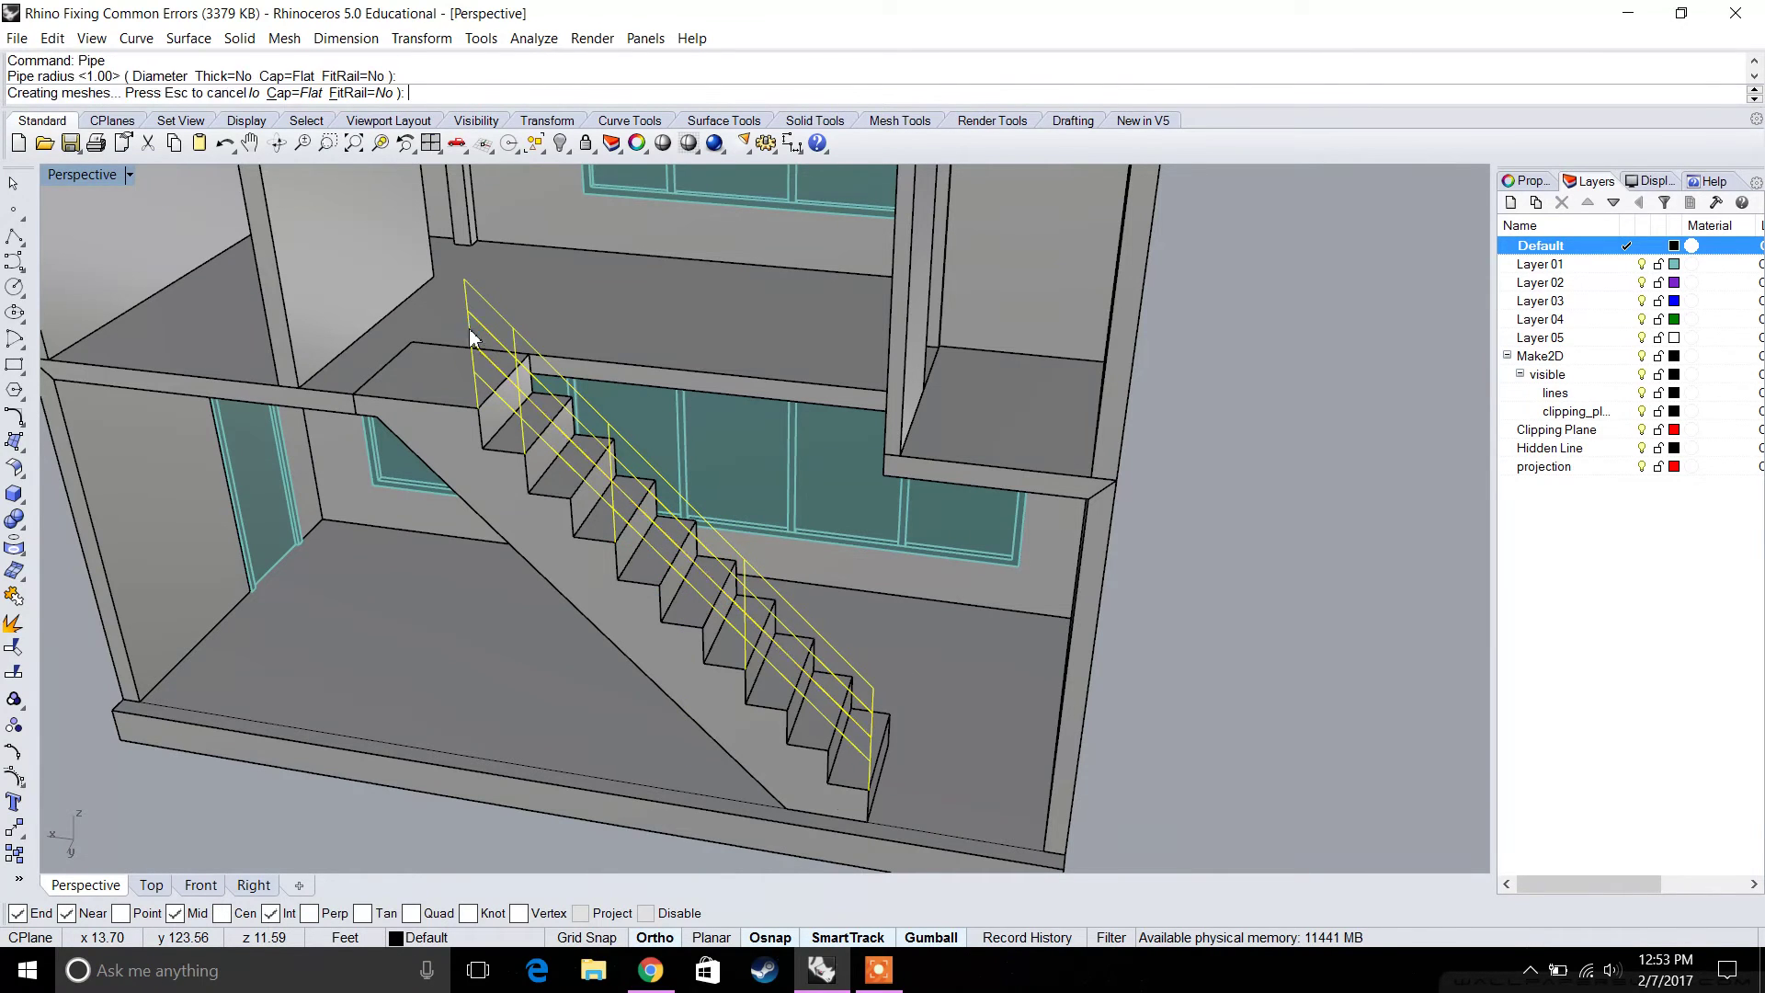
key("ctrl+z")
Pipe the grouped railing lines with a 1" radius and flat caps.
key("Return")
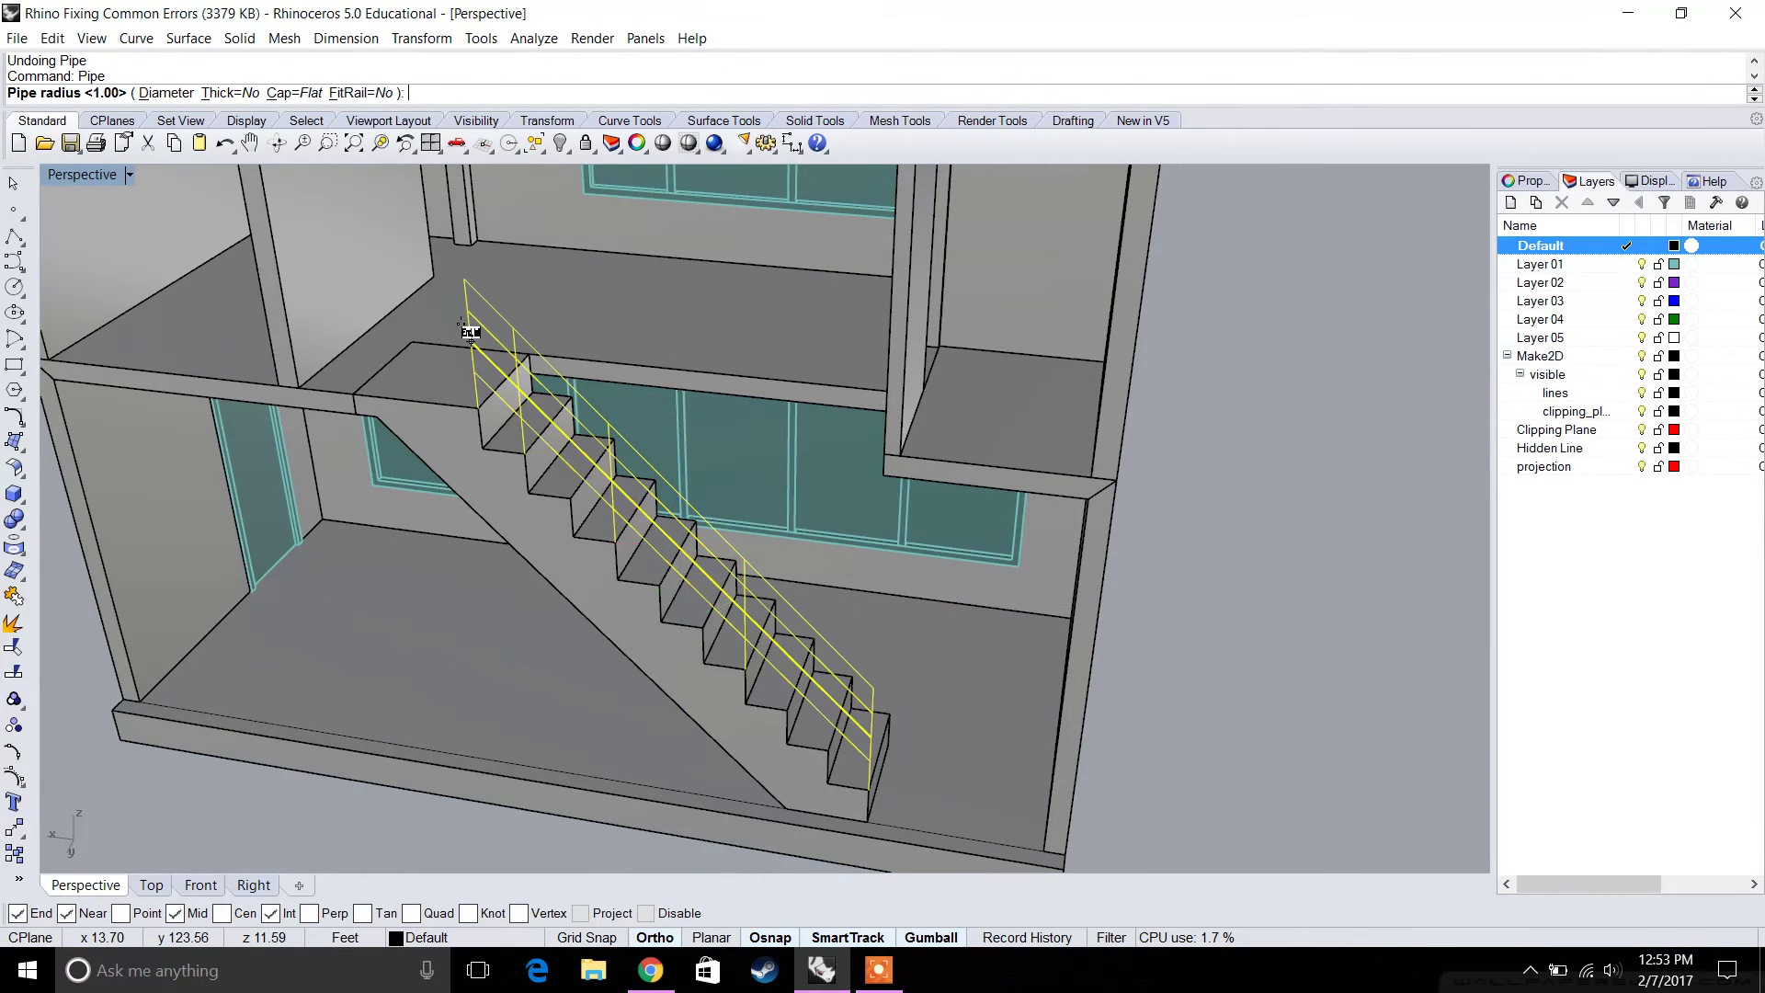
key("Return")
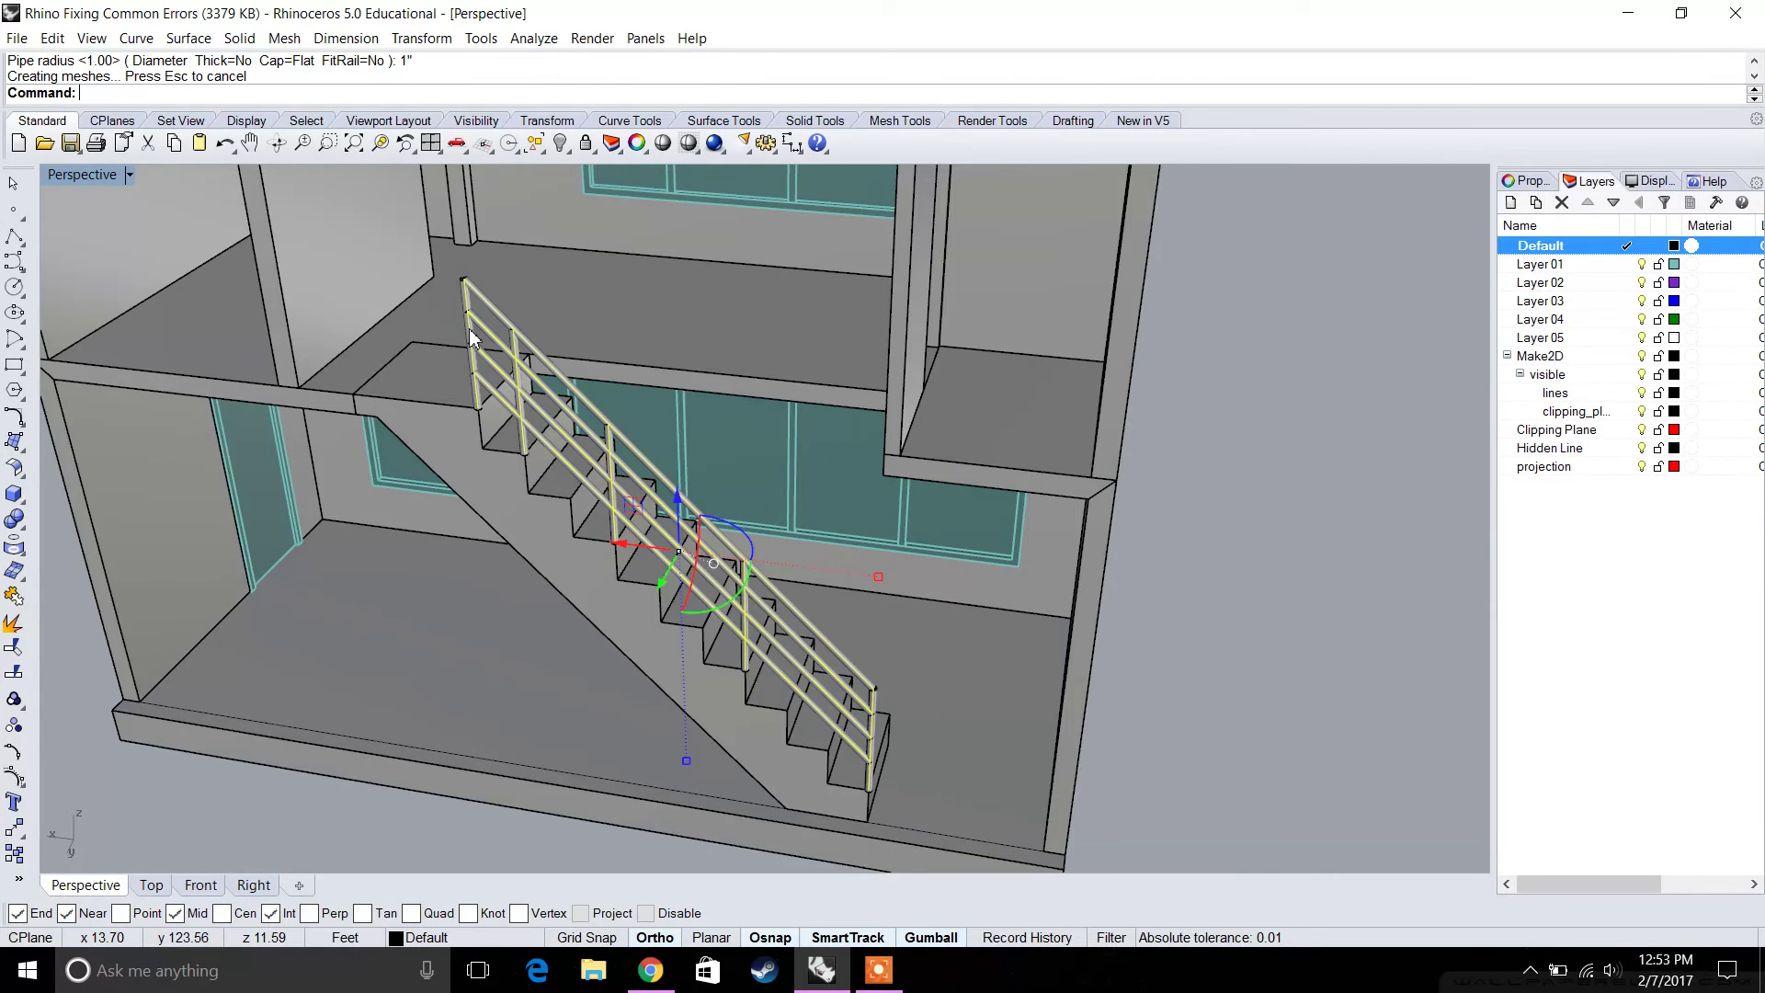
mouse_move(538, 375)
right_mouse_down()
mouse_move(460, 377)
mouse_move(551, 404)
right_mouse_up()
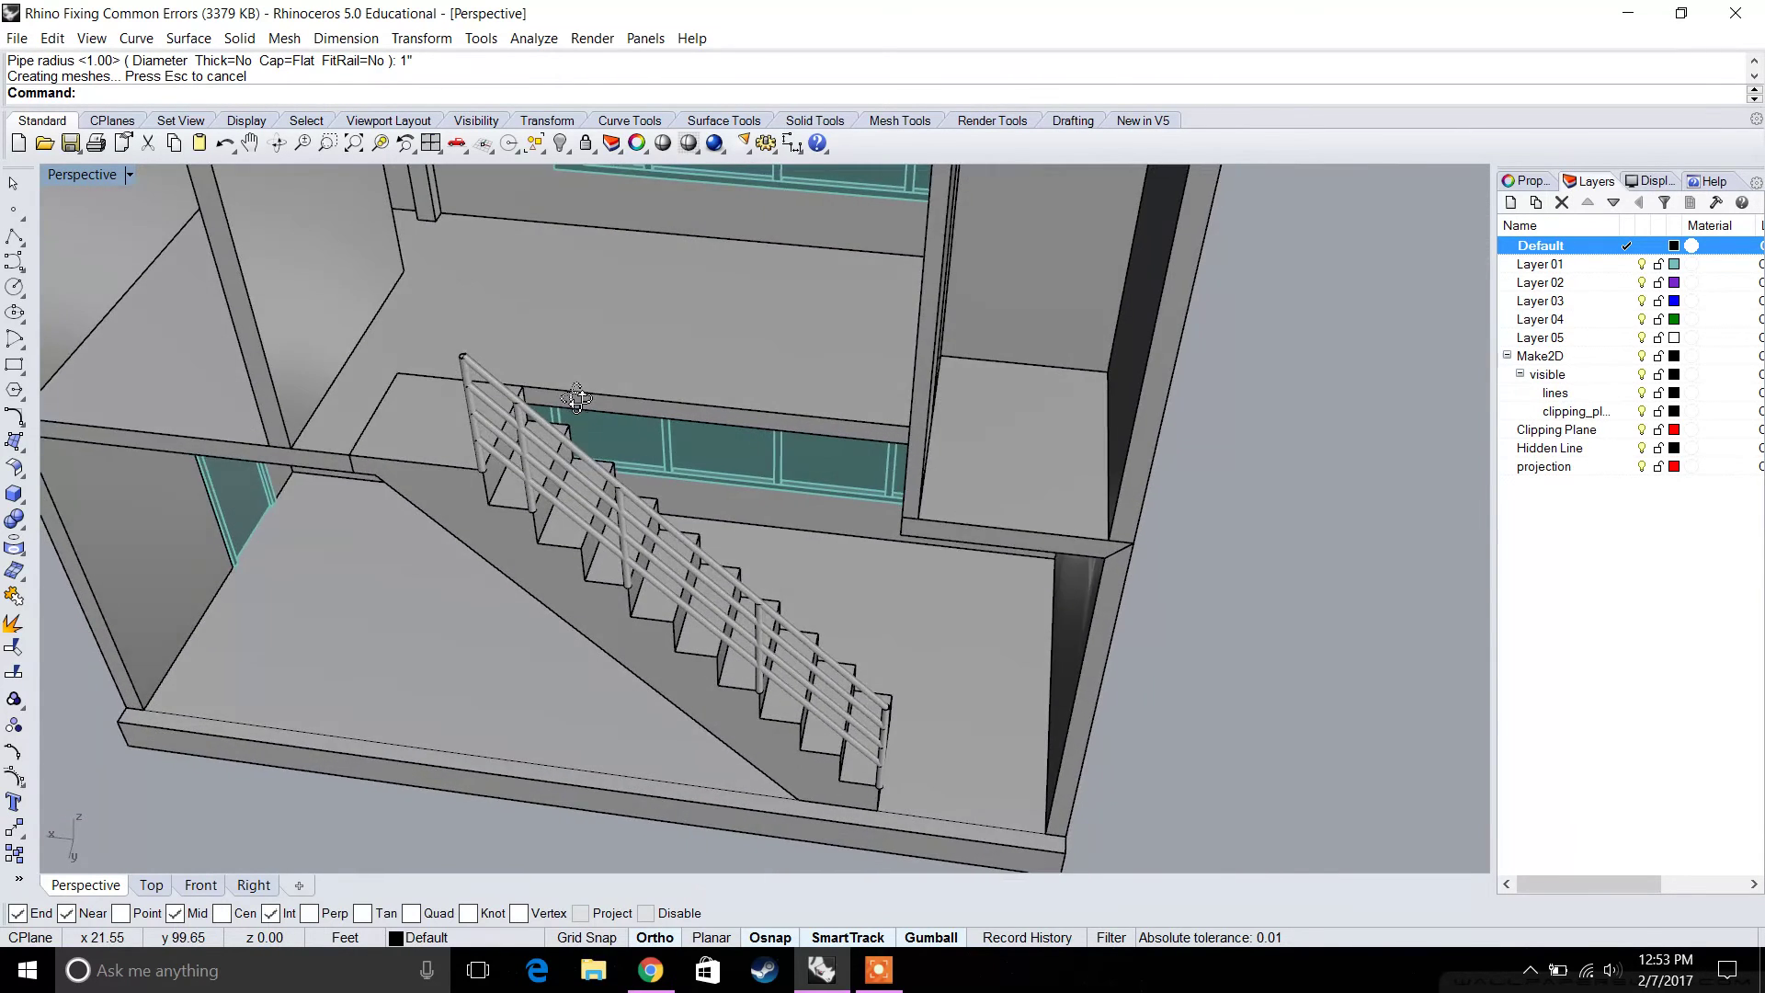
Group all the railing pipes, the four sloping rails and the five posts, into one object.
scroll(529, 410, "up", 8)
left_click(507, 429)
left_click(406, 410, "shift")
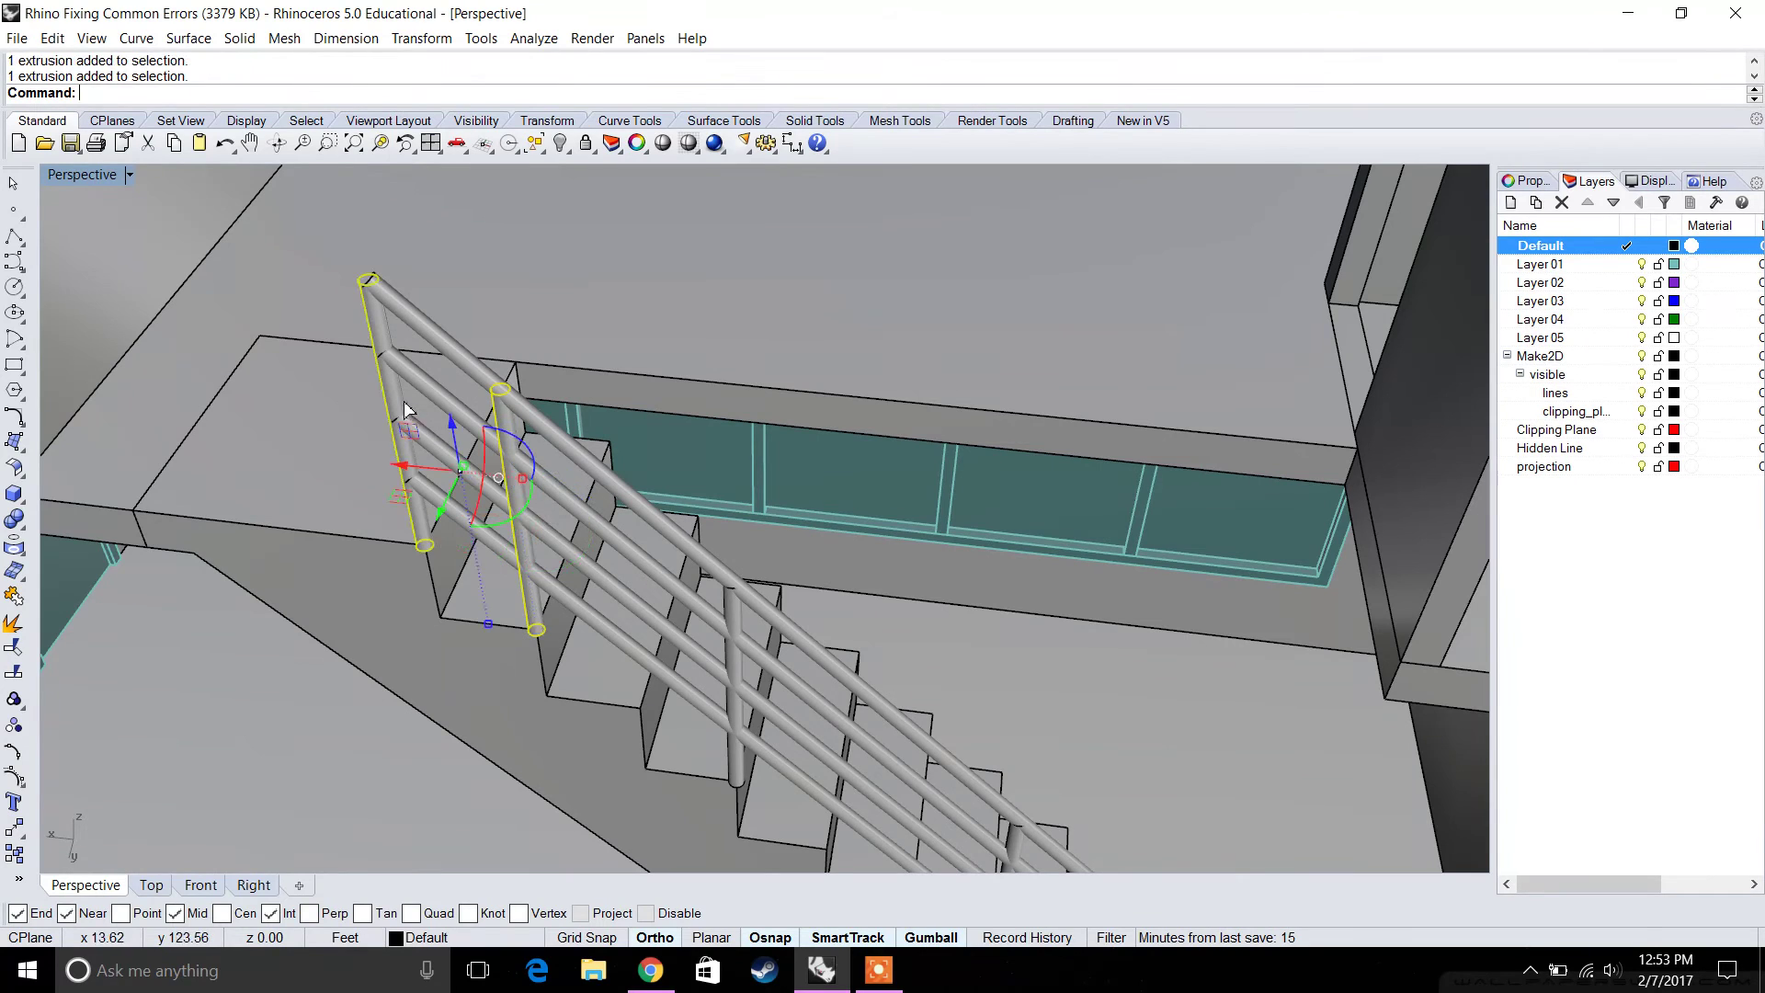
left_click(759, 696, "shift")
left_click(759, 661, "shift")
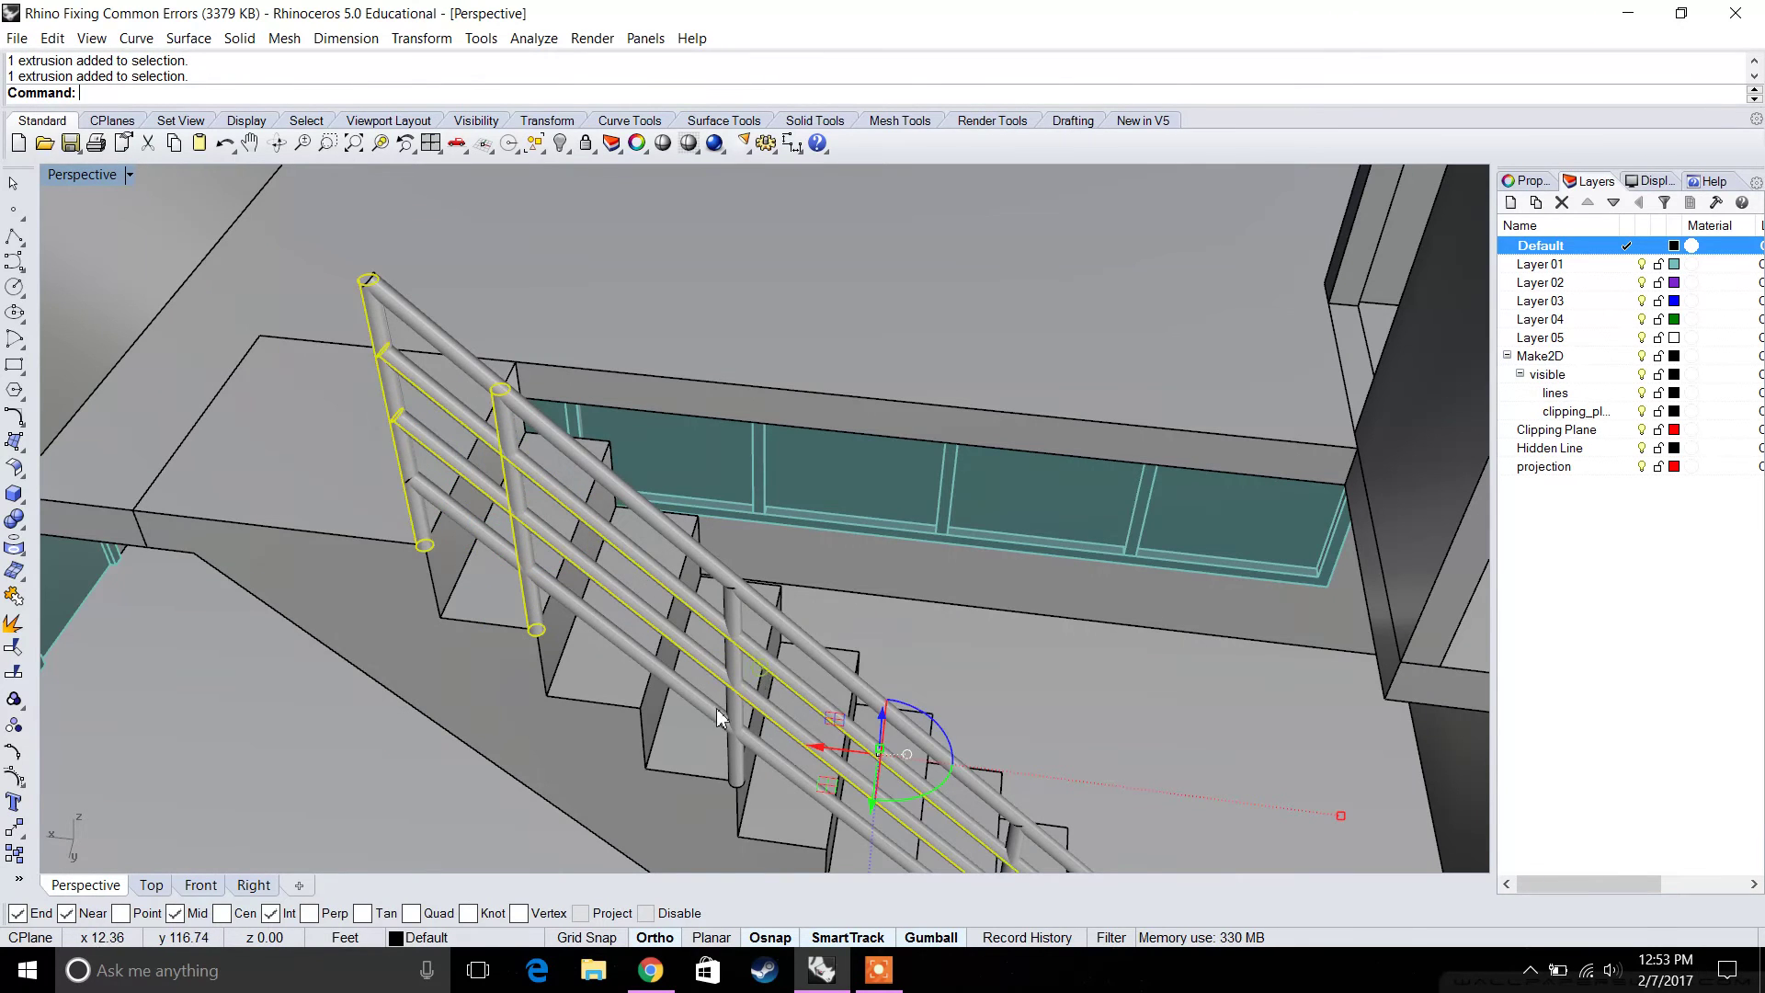
left_click(716, 711, "shift")
left_click(679, 535, "shift")
left_click(725, 597, "shift")
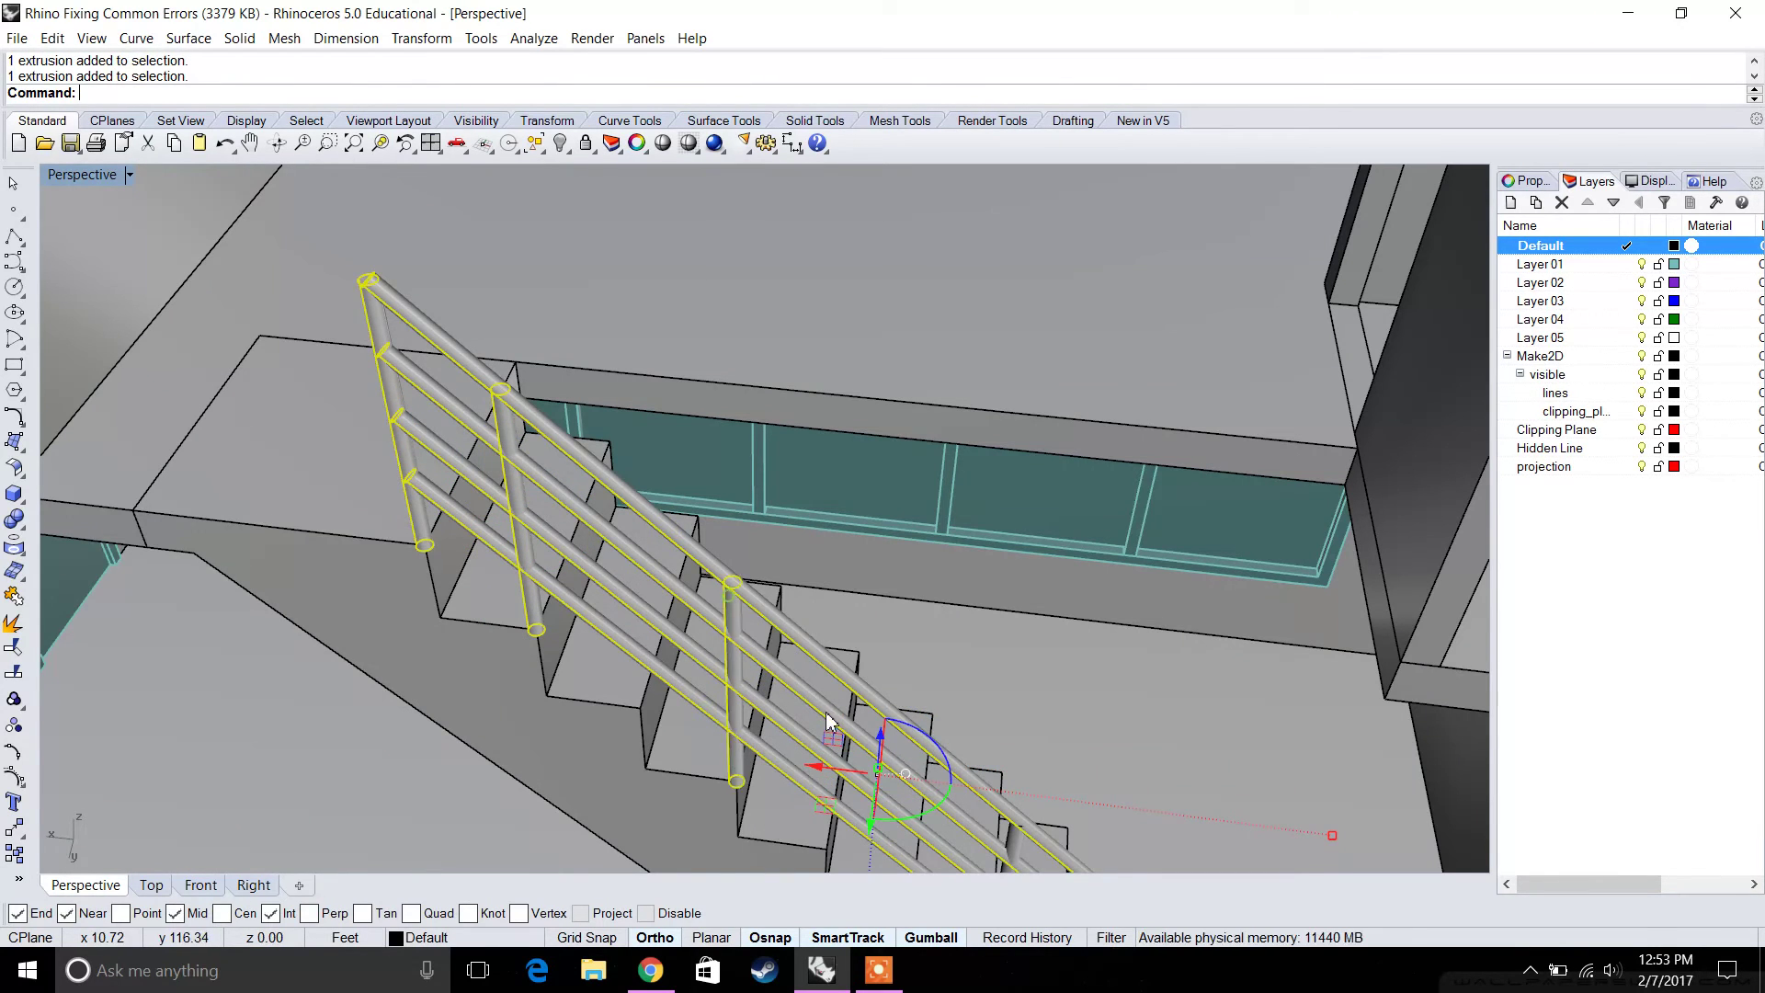
right_click_drag(827, 716, 662, 464, "shift")
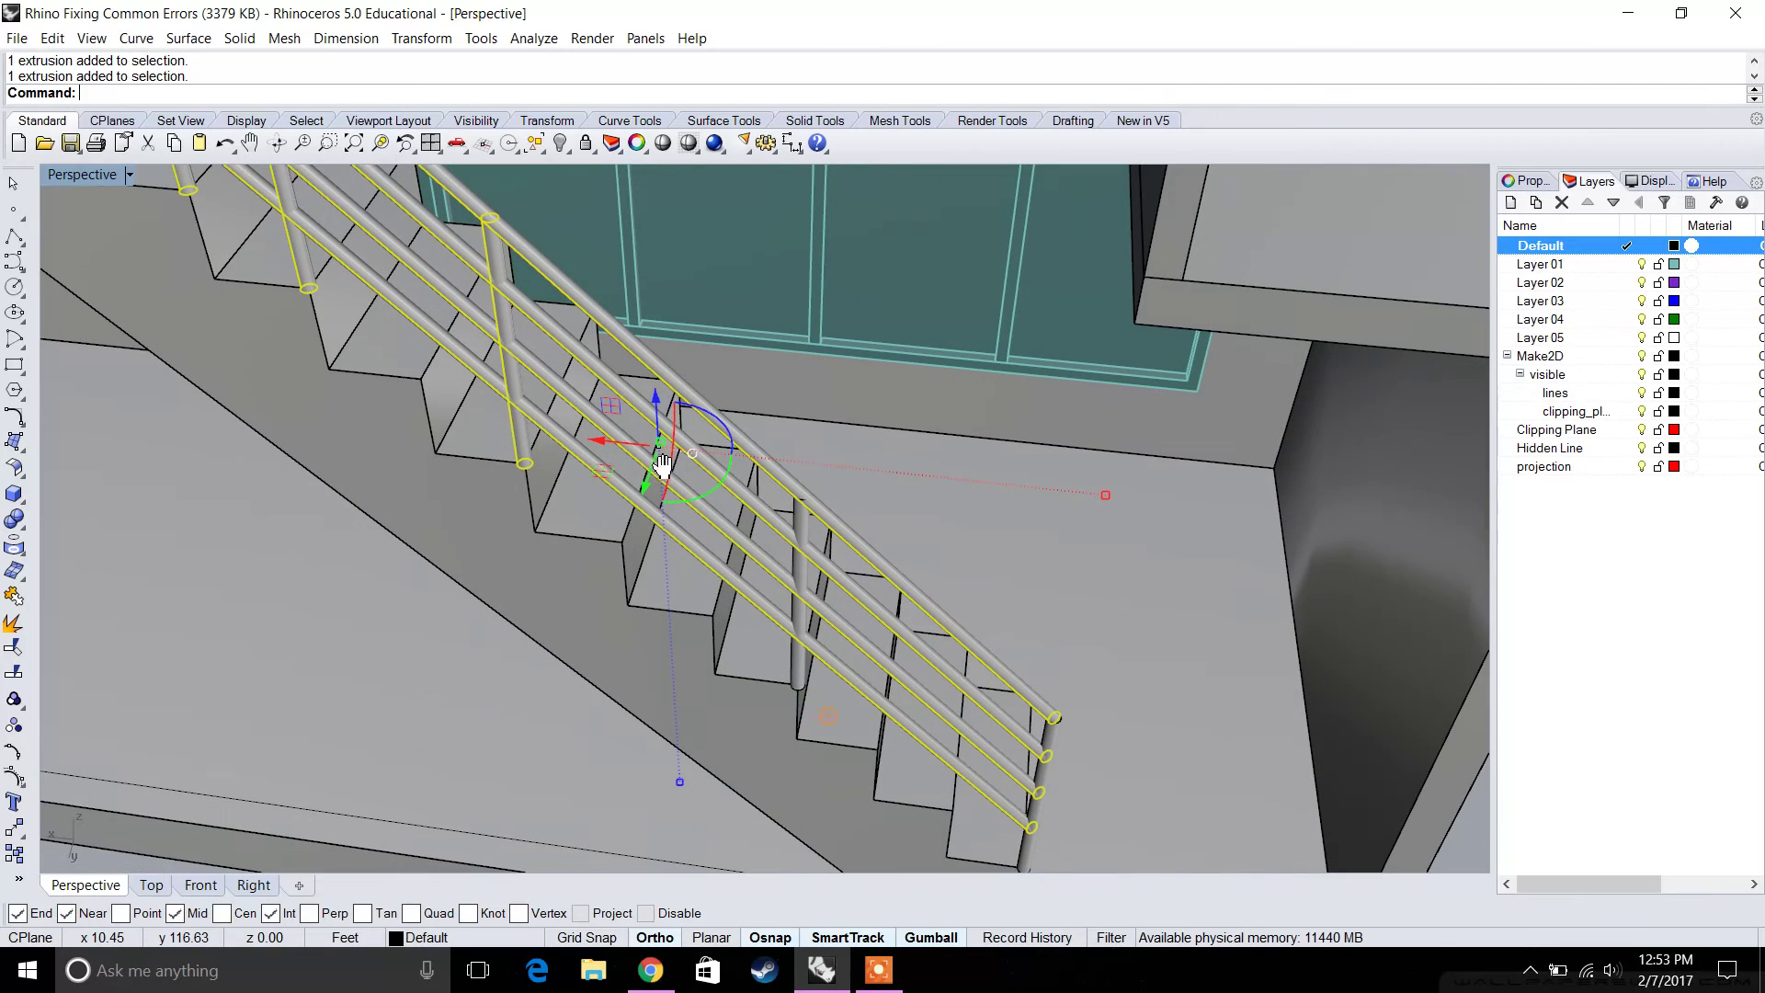
left_click(1062, 736, "shift")
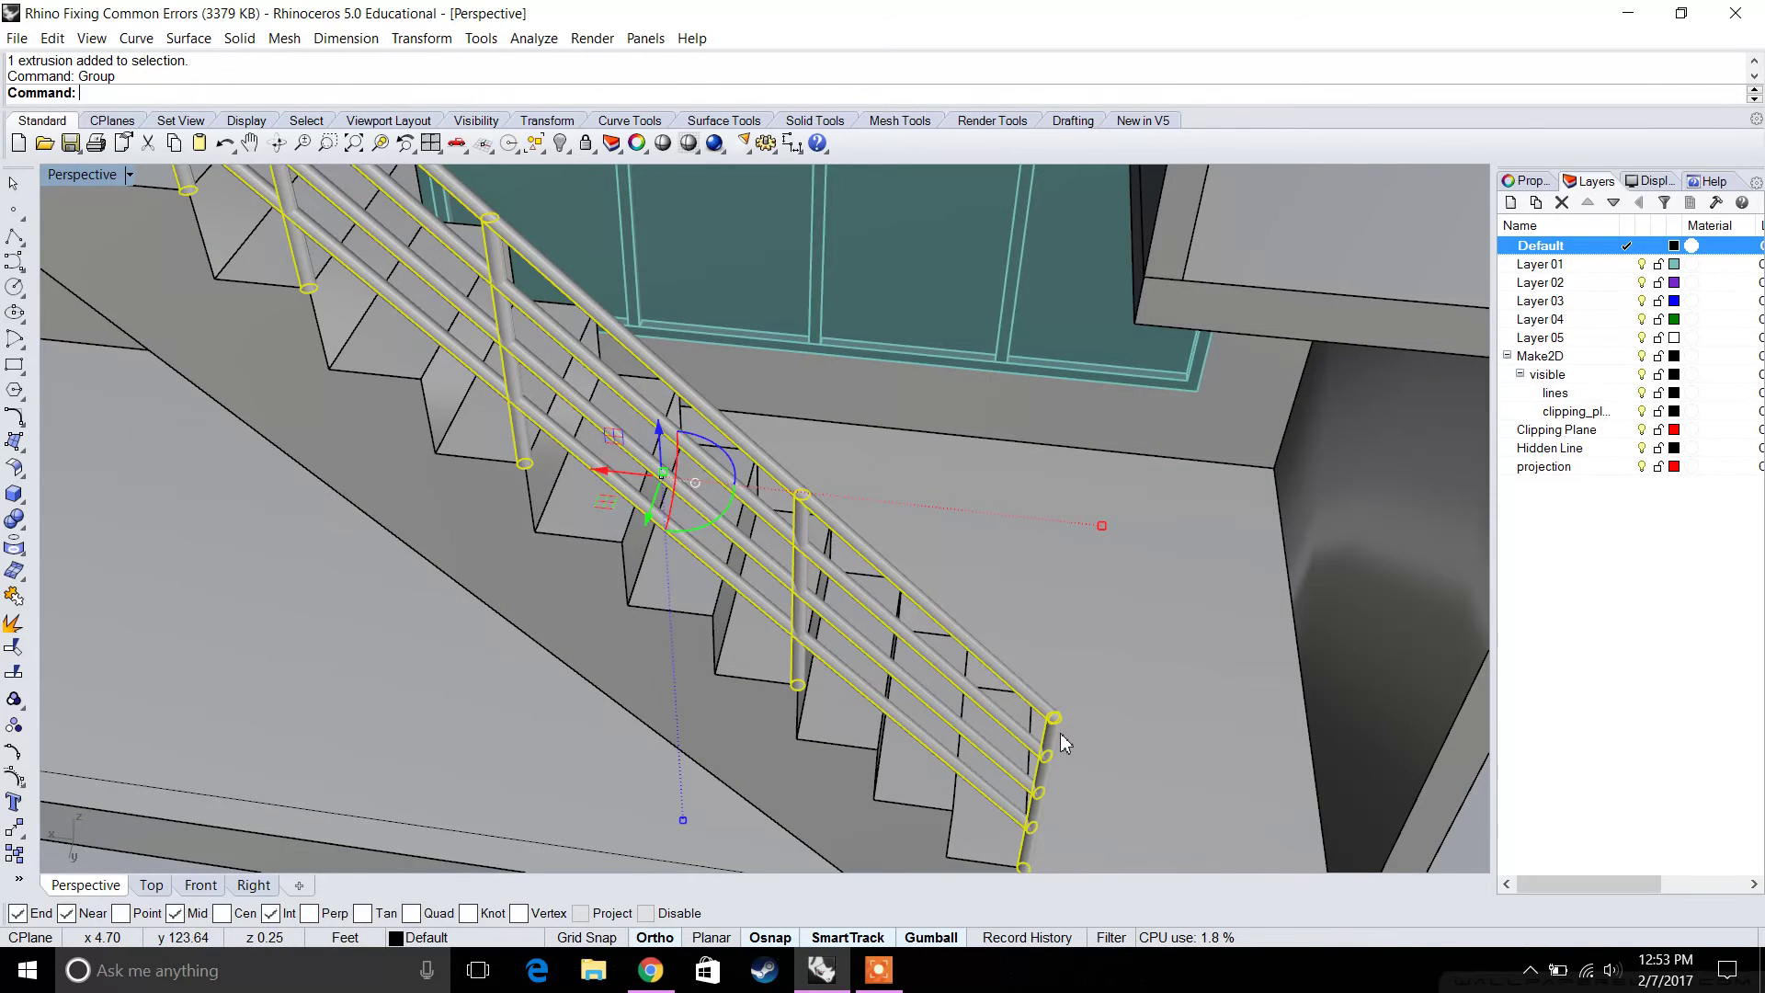
key("Escape")
Move the grouped pipe railing a short distance off its centrelines, inward over the stair treads.
left_click(754, 550)
scroll(724, 416, "down", 5)
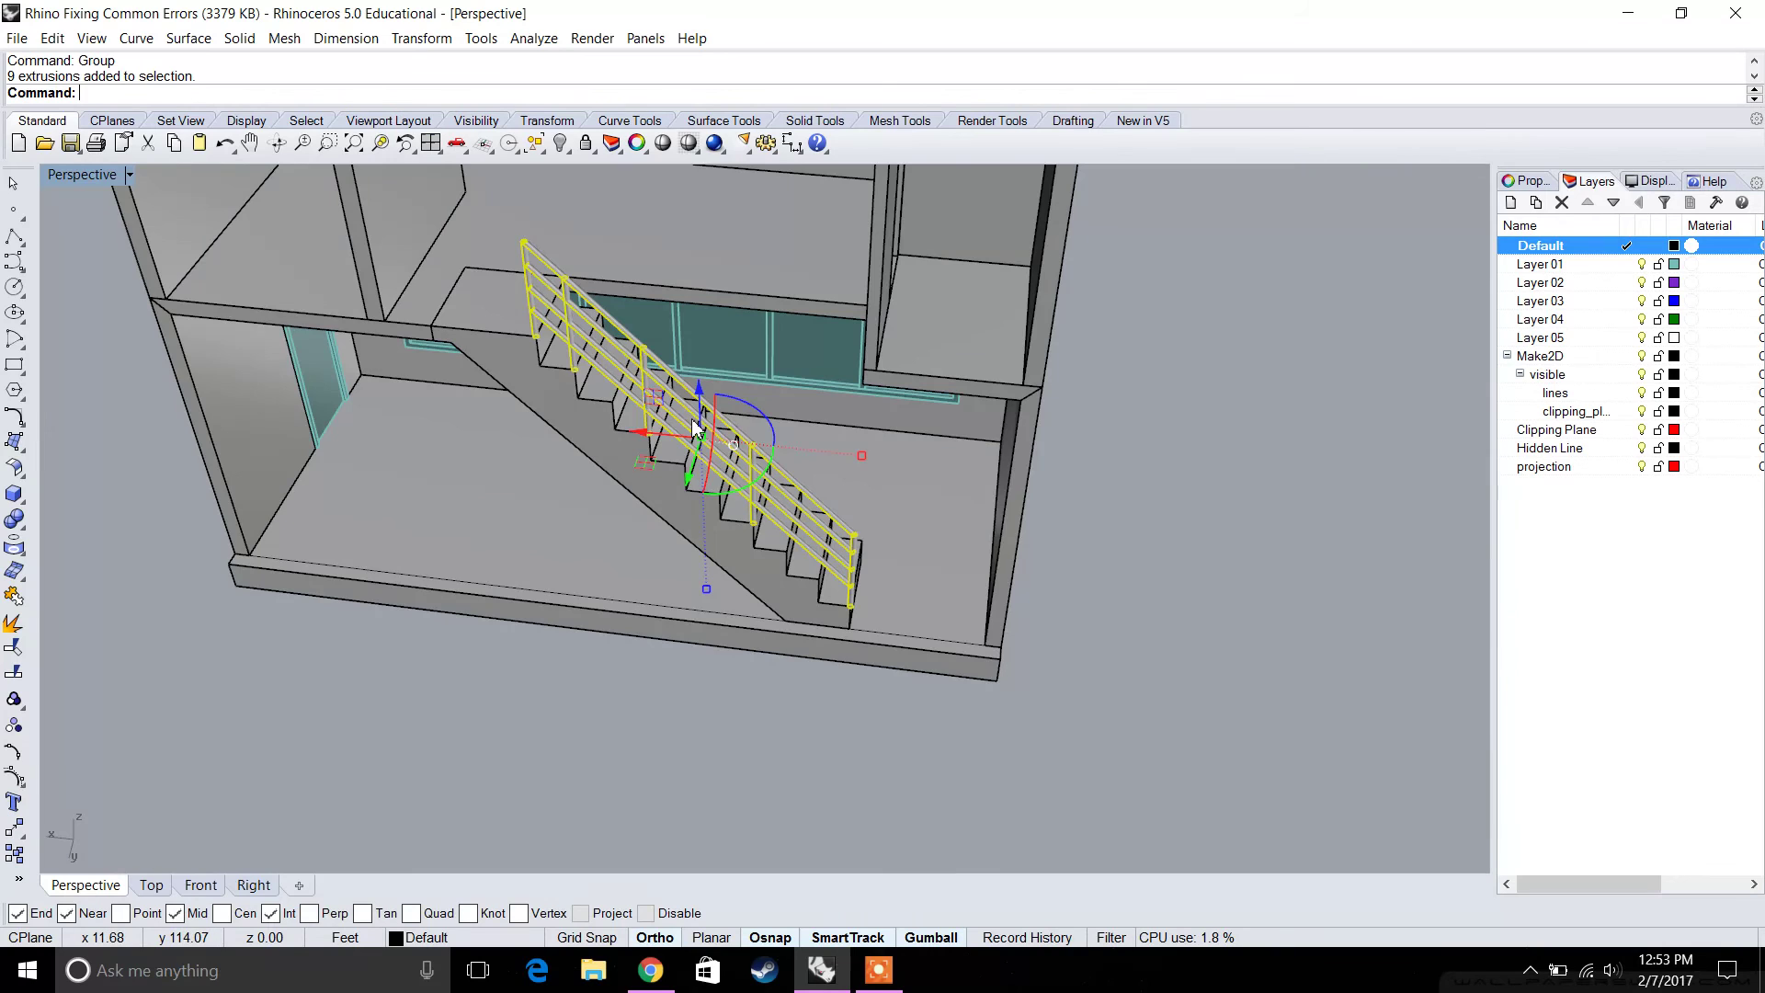
scroll(696, 427, "up", 5)
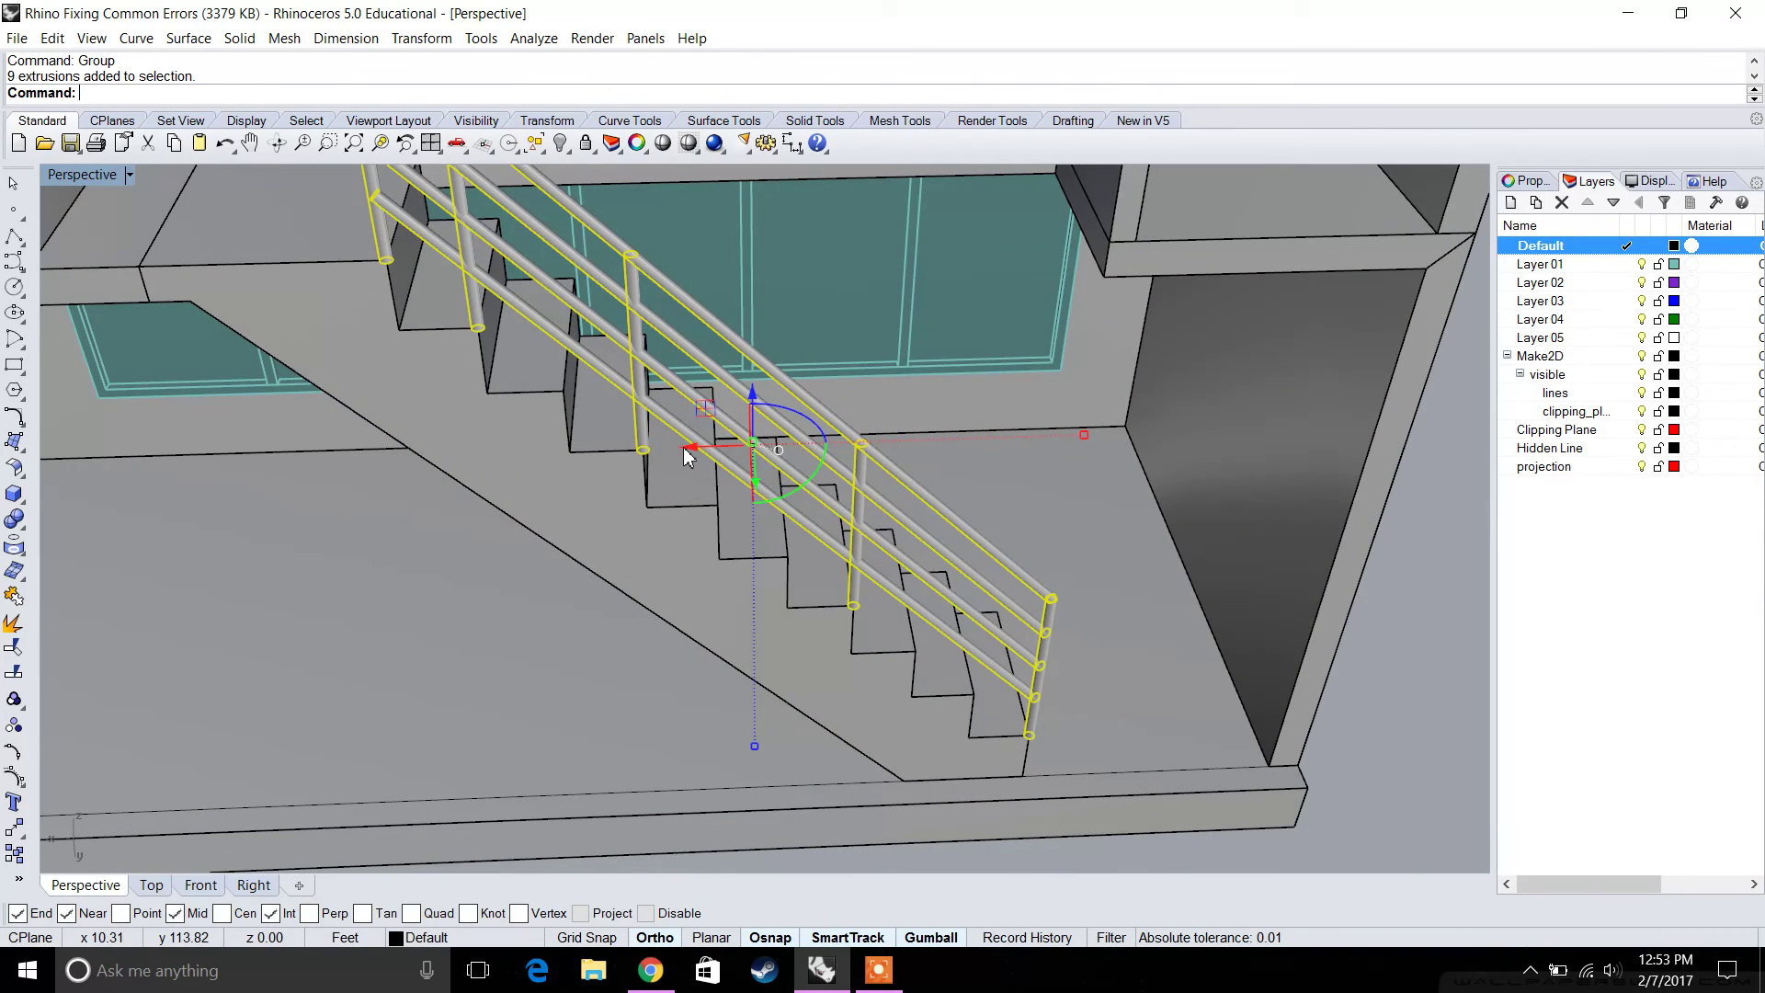
left_click_drag(688, 457, 725, 409)
scroll(690, 464, "up", 5)
key("Escape")
scroll(724, 408, "down", 6)
right_click_drag(725, 409, 703, 337)
scroll(702, 337, "up", 3)
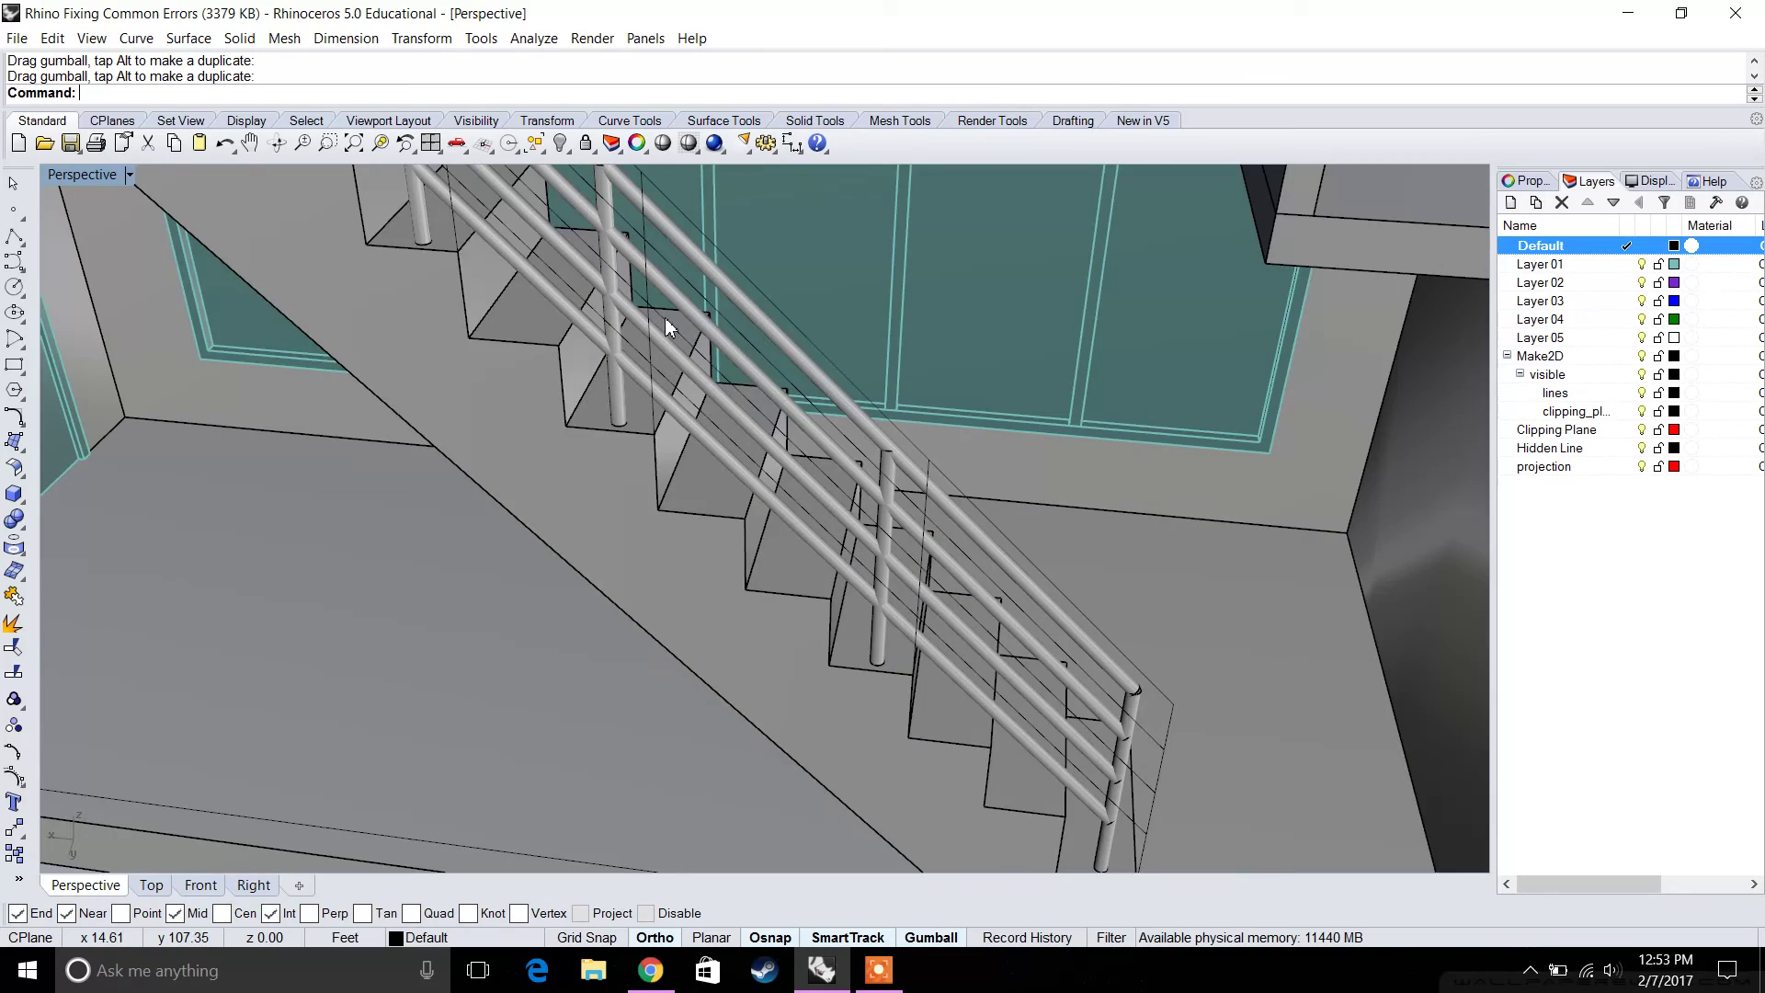
Delete the leftover group of railing centrelines beside the pipe railing.
left_click(671, 323)
left_click(743, 390)
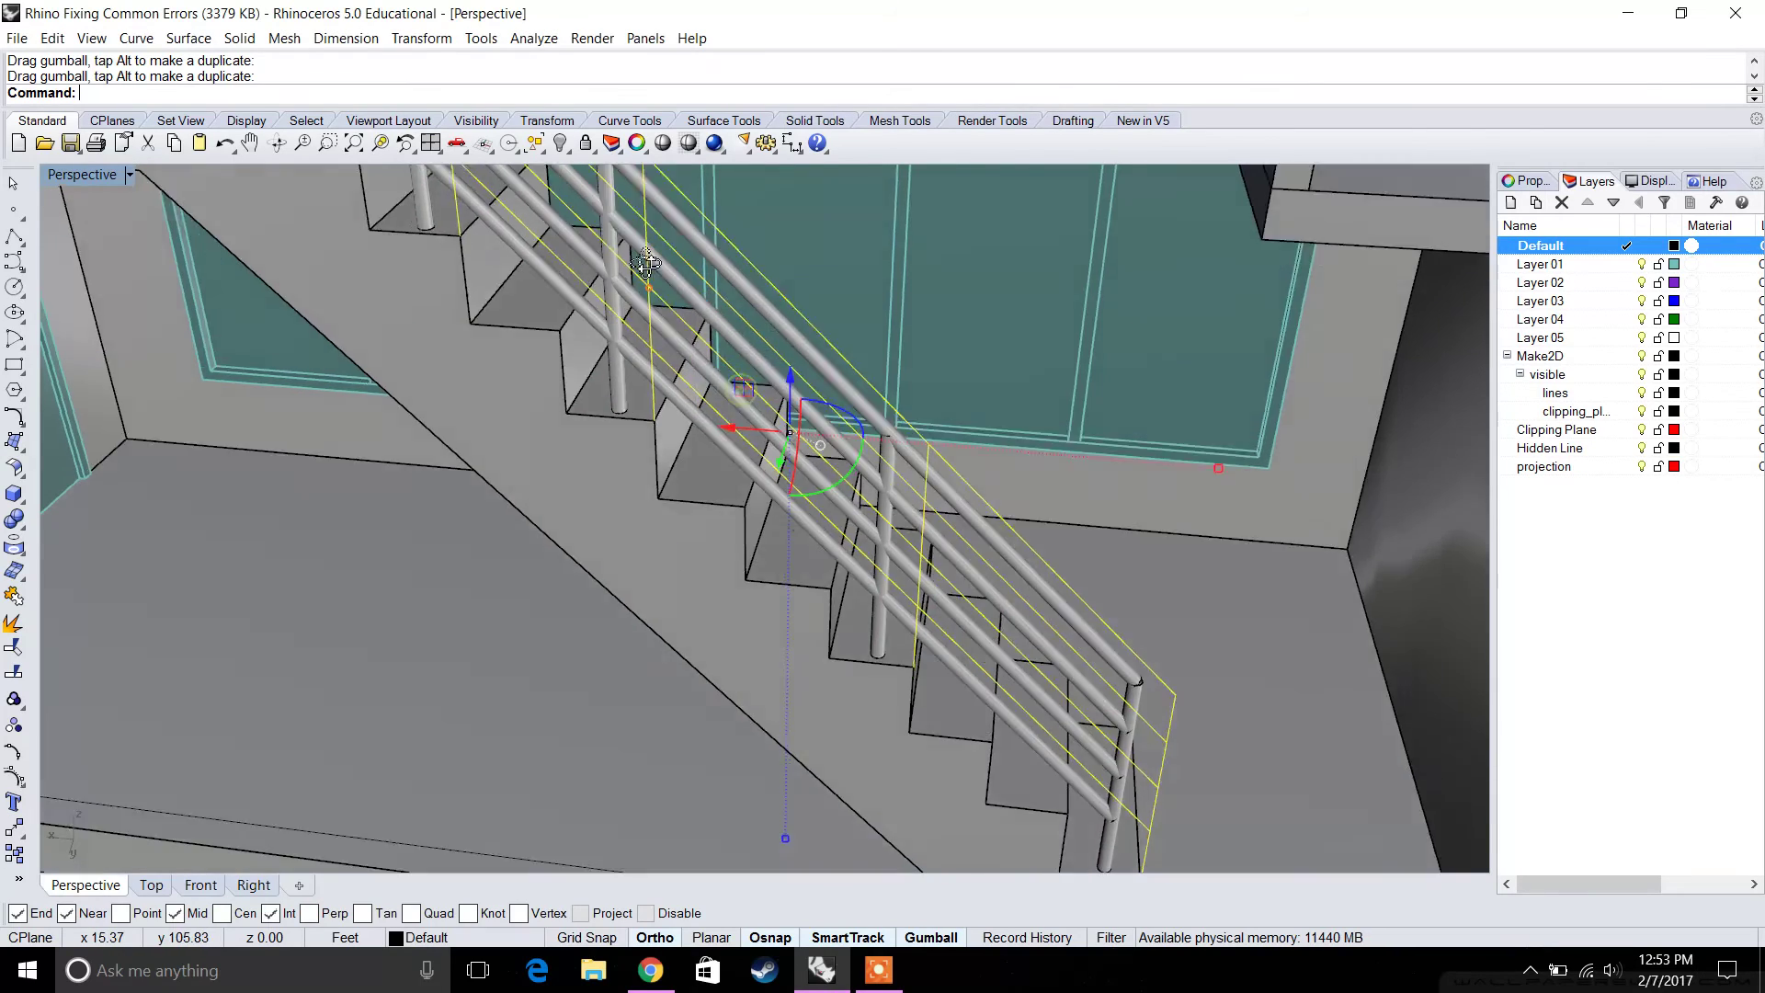
key("Delete")
scroll(653, 302, "down", 3)
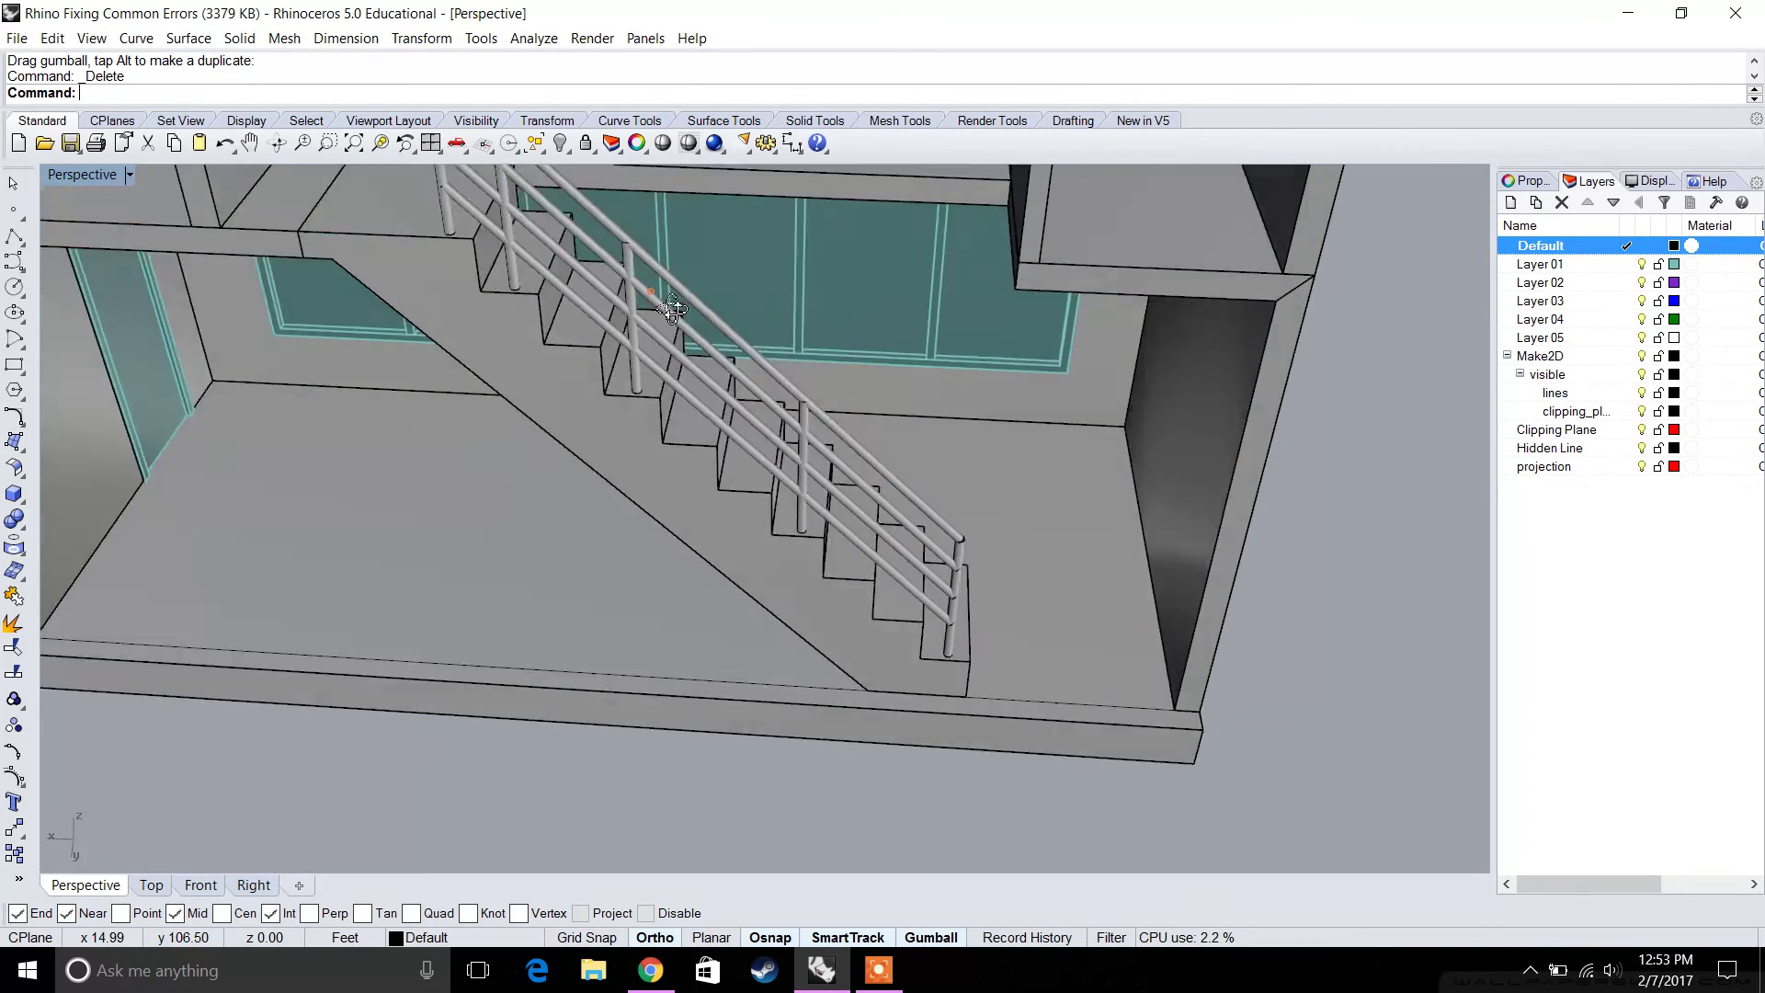
Mirror a copy of the grouped railing to the stair's other side, using midpoints of the upper and lowest tread edges as the mirror plane.
left_click(645, 280)
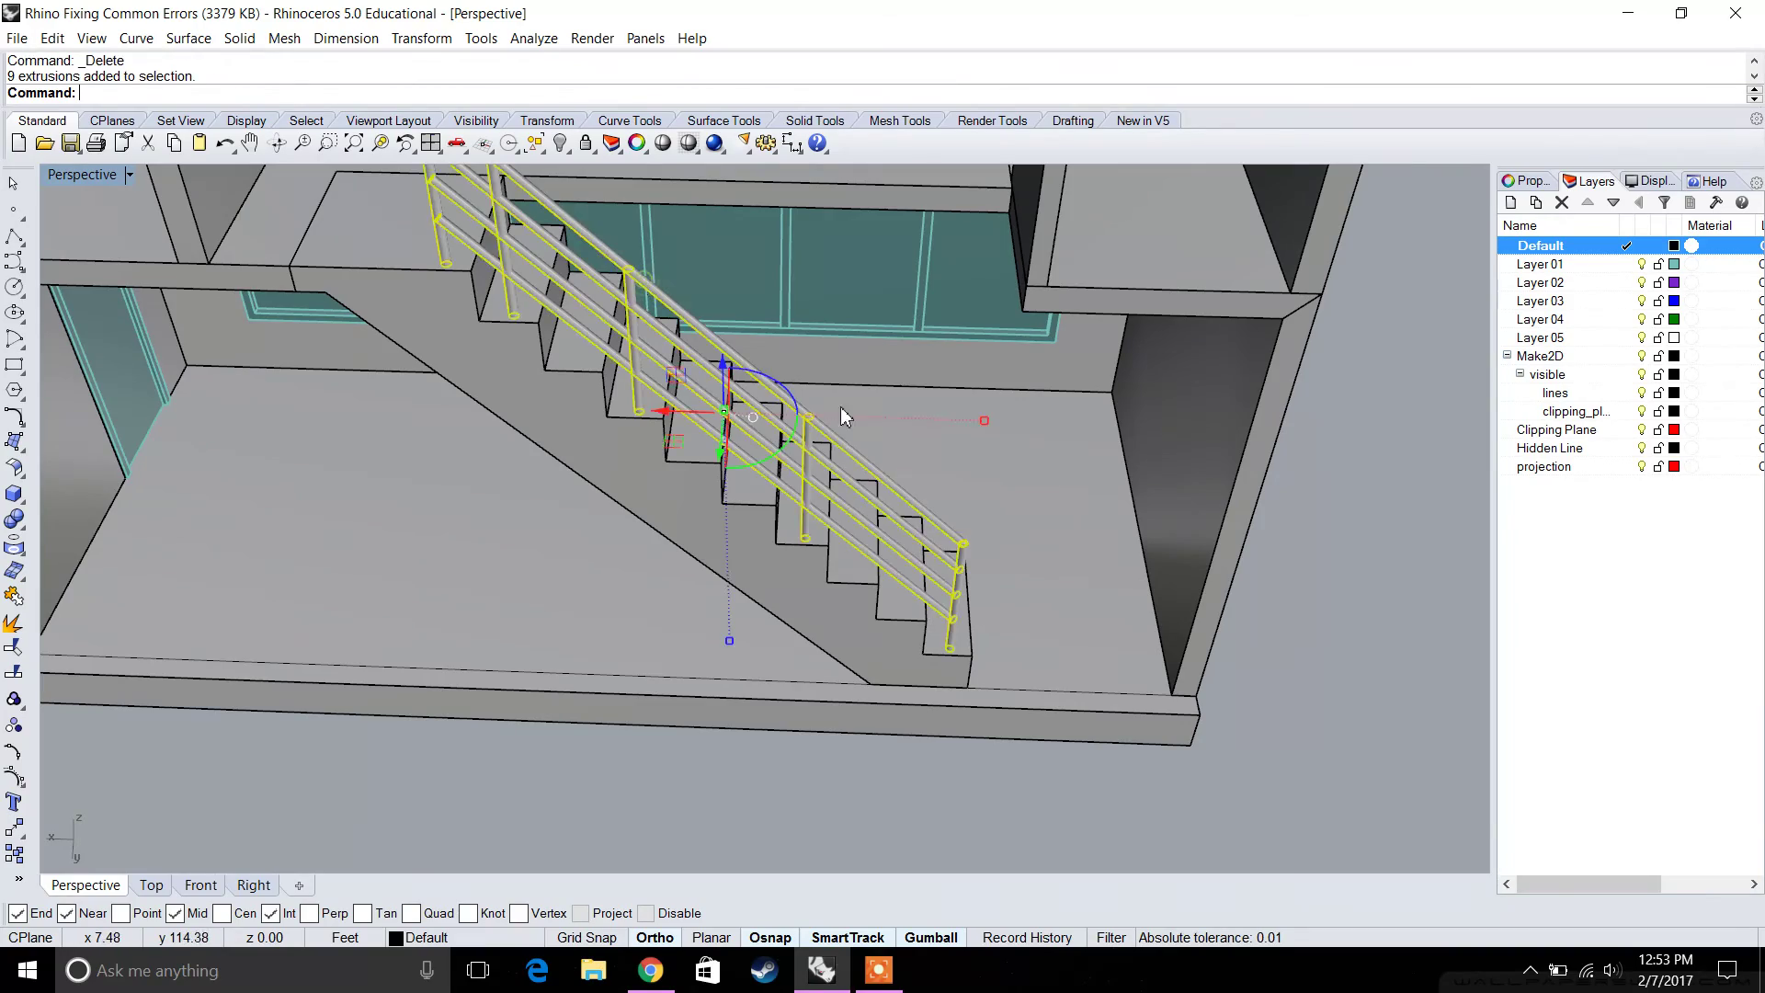
right_click_drag(840, 406, 771, 409)
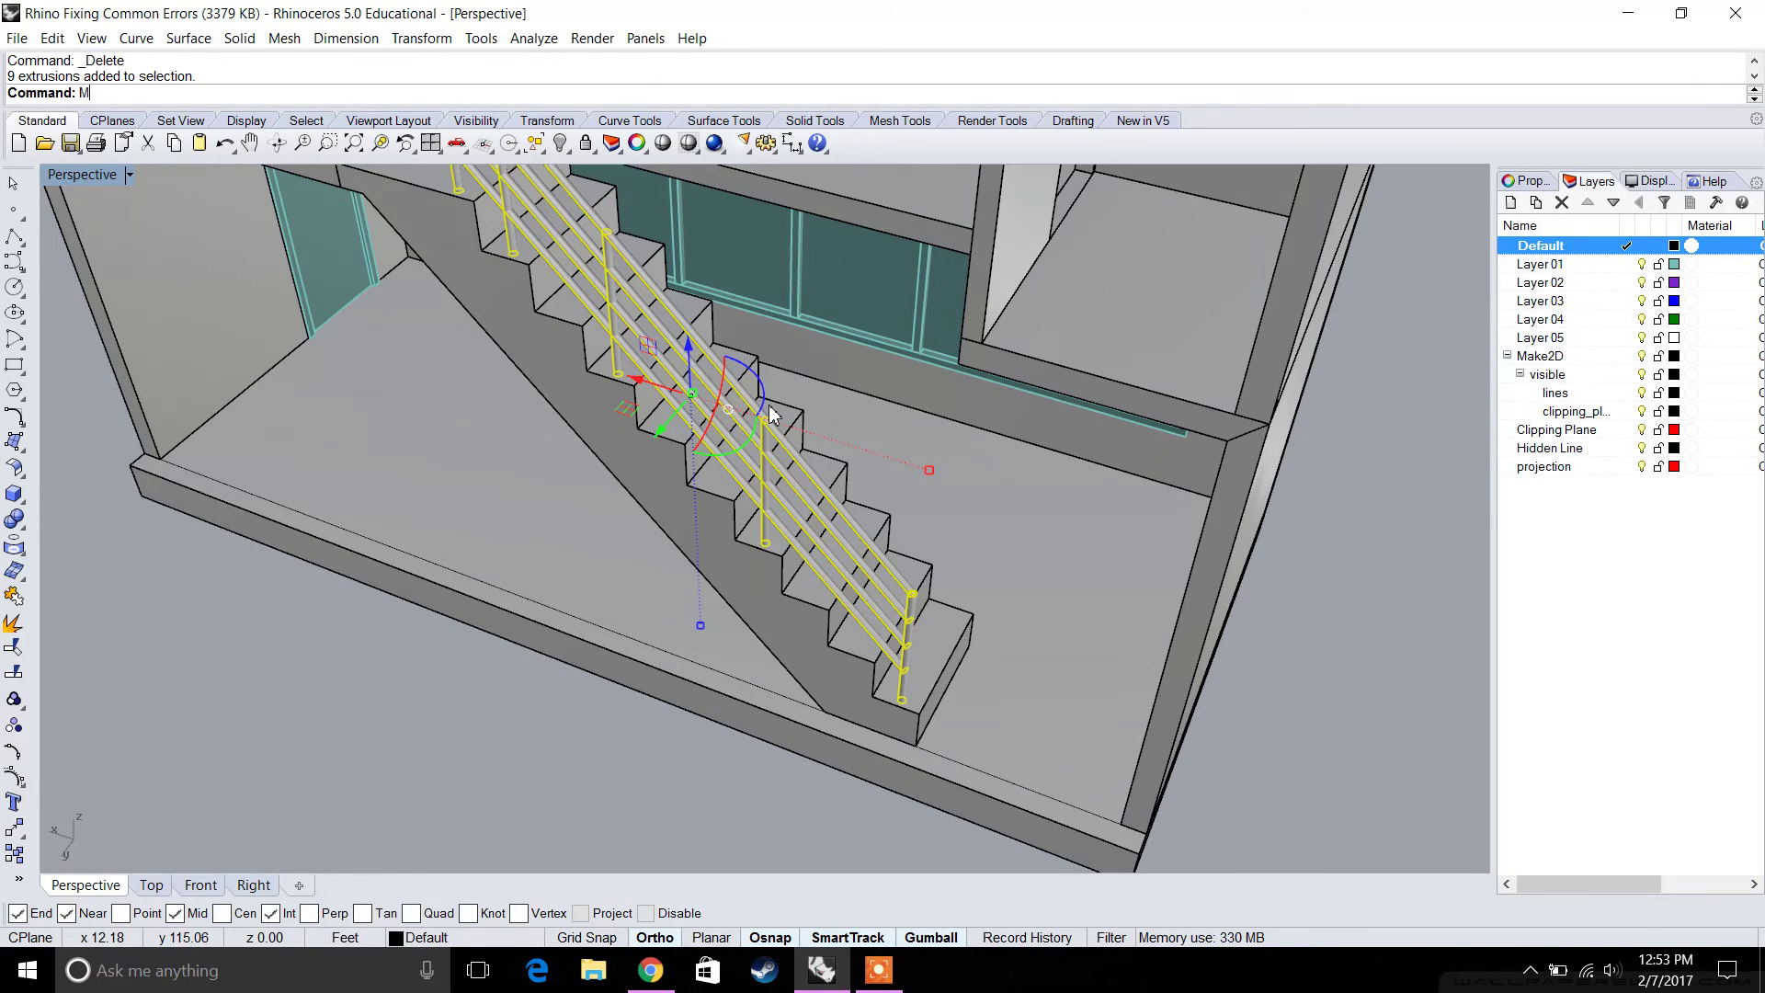
key("Return")
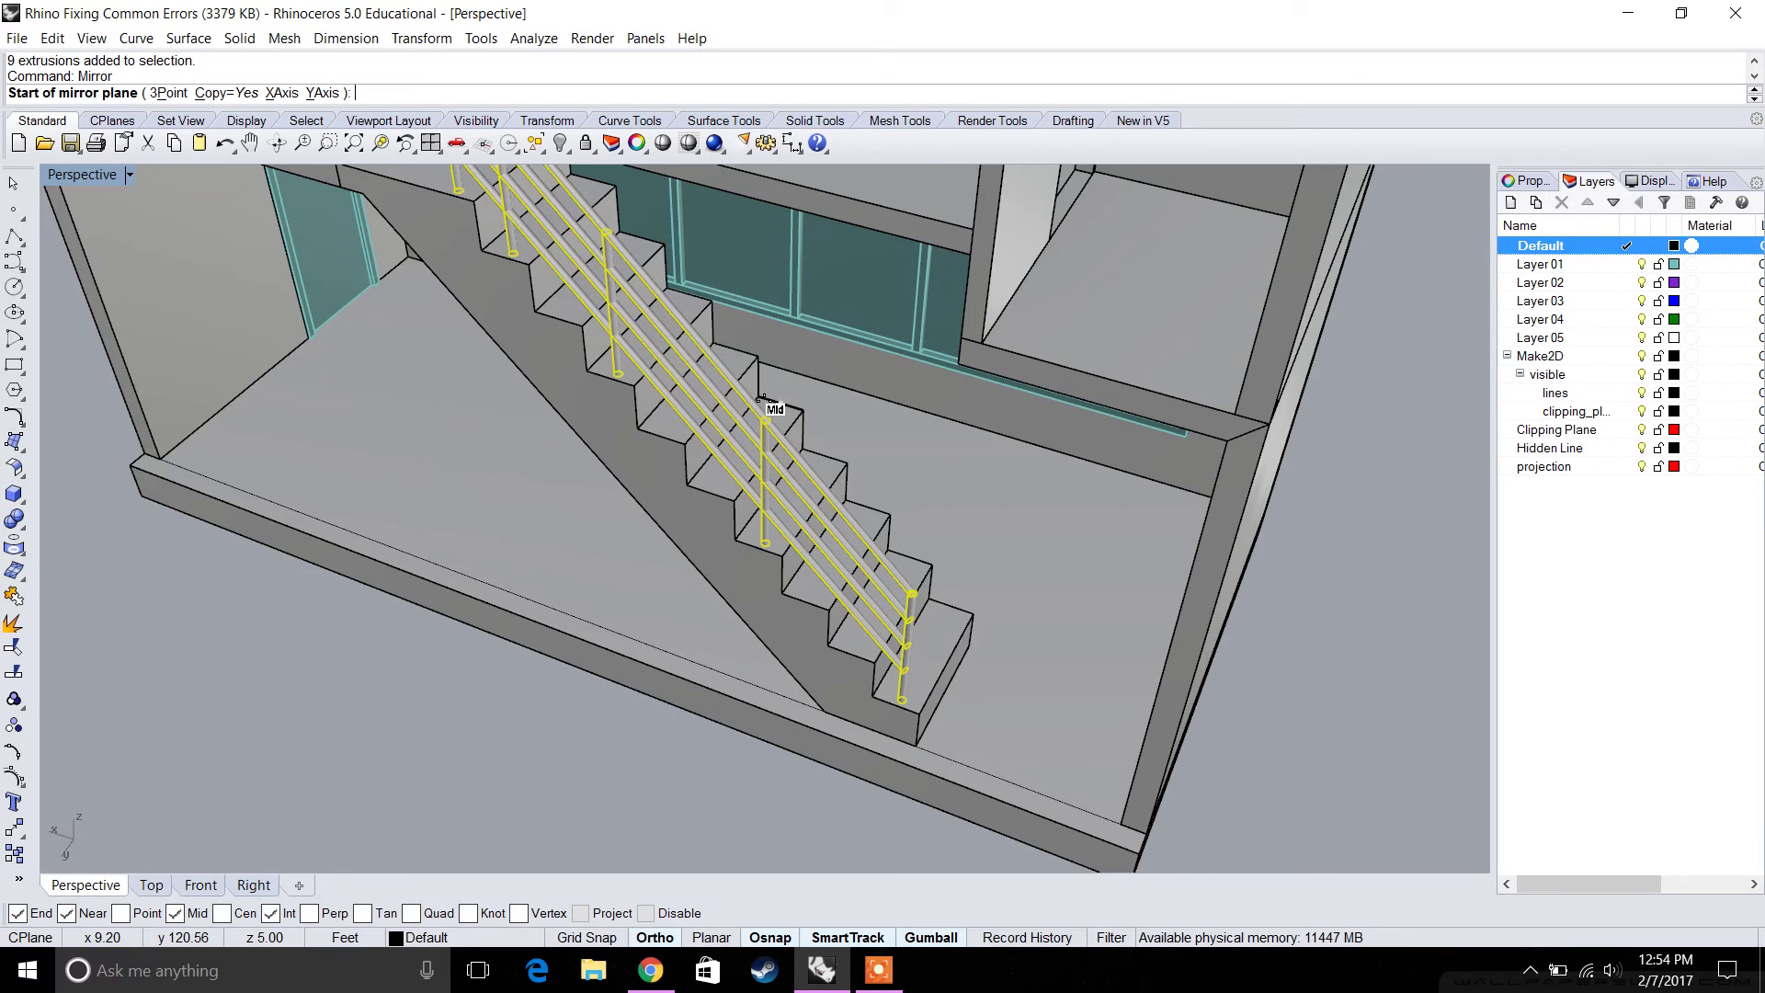
right_click_drag(761, 400, 264, 284)
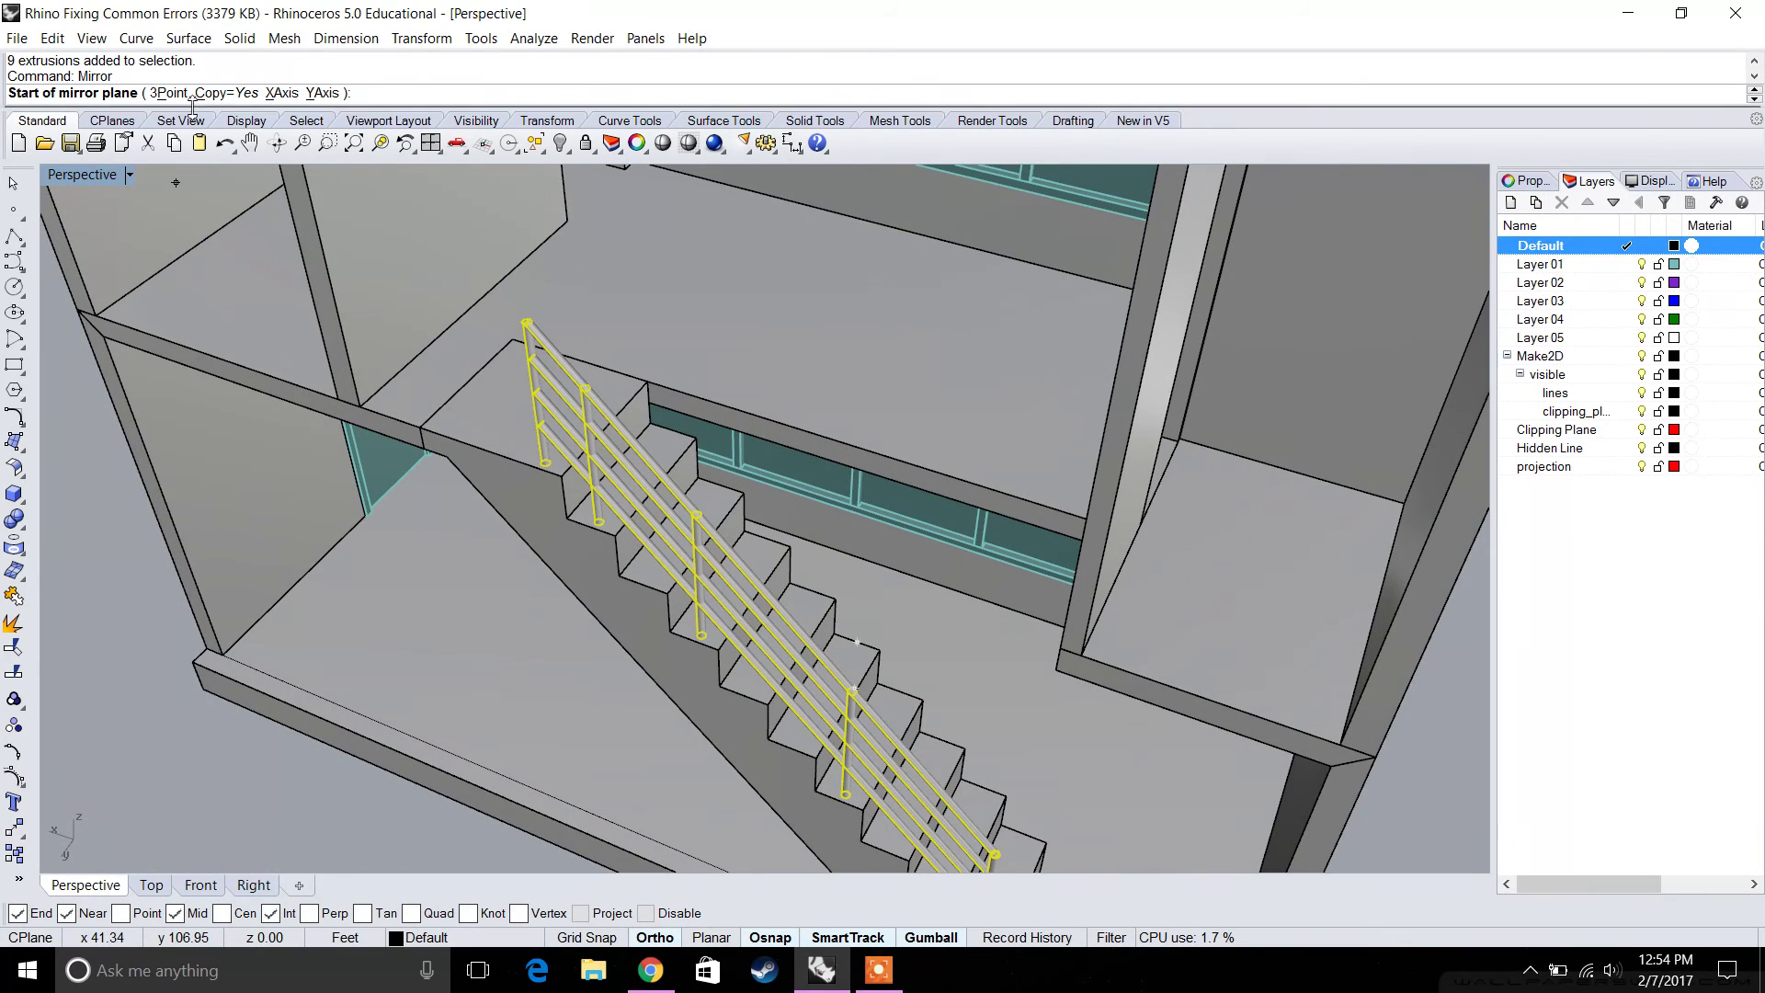
right_click_drag(752, 500, 662, 521)
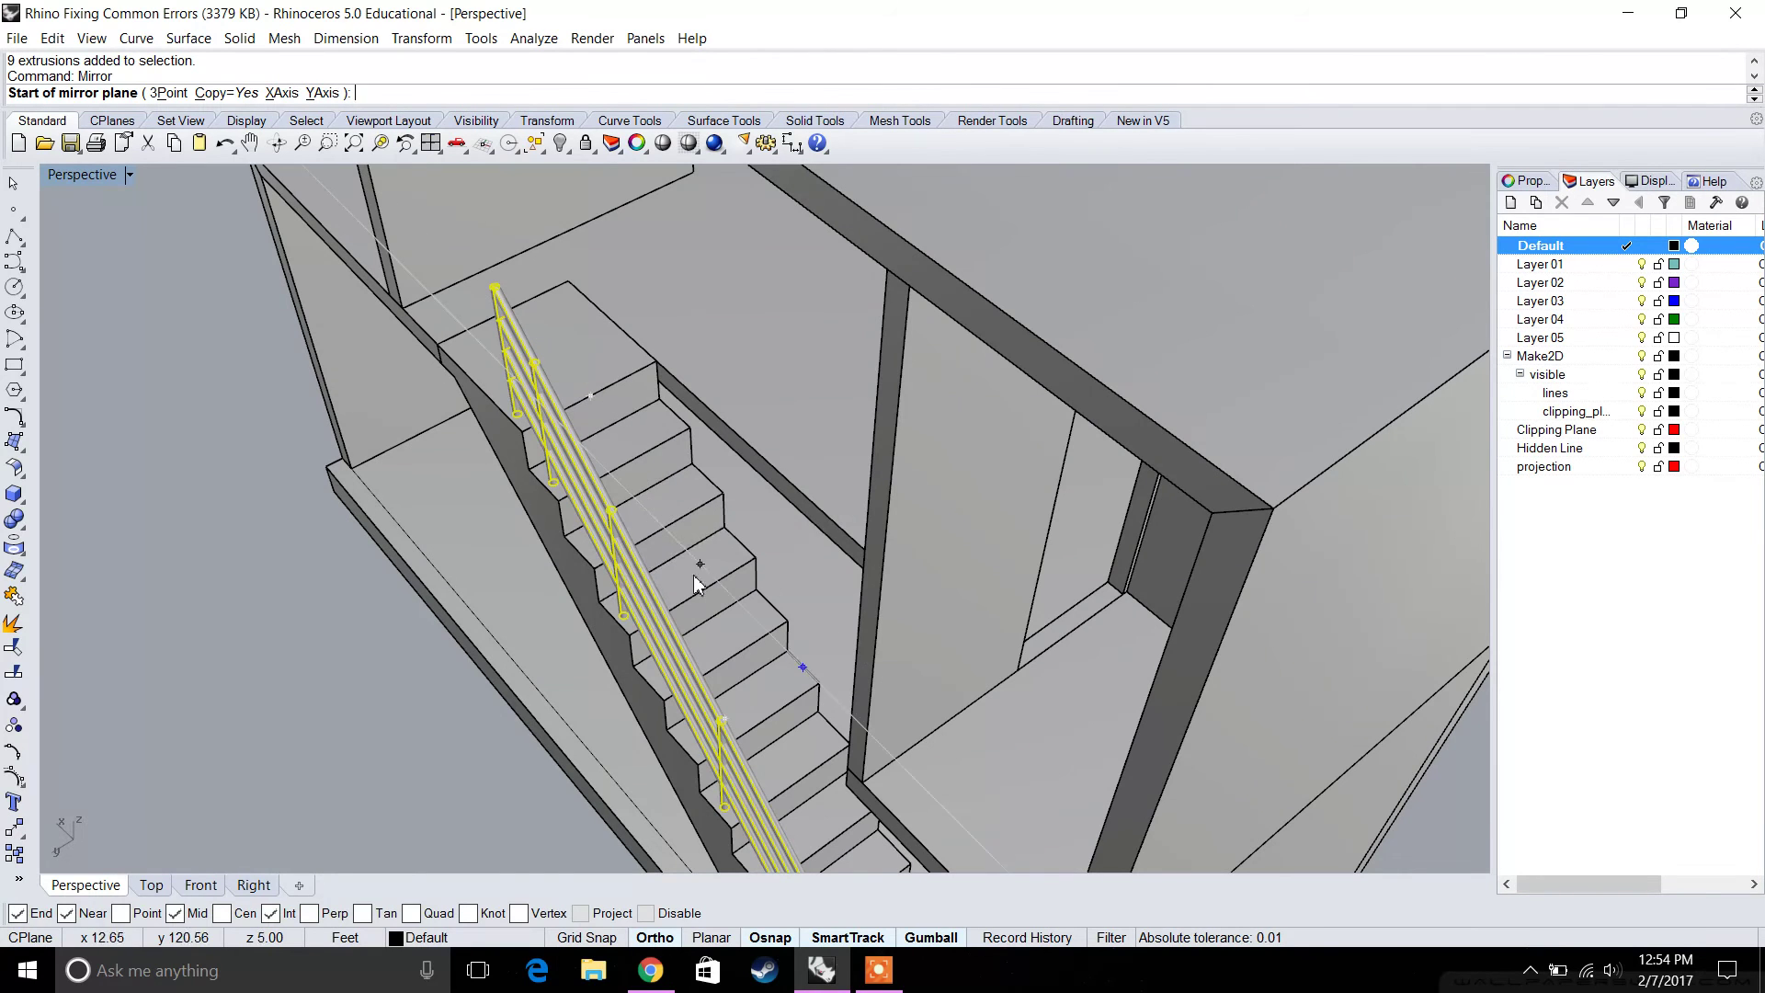
left_click(581, 394)
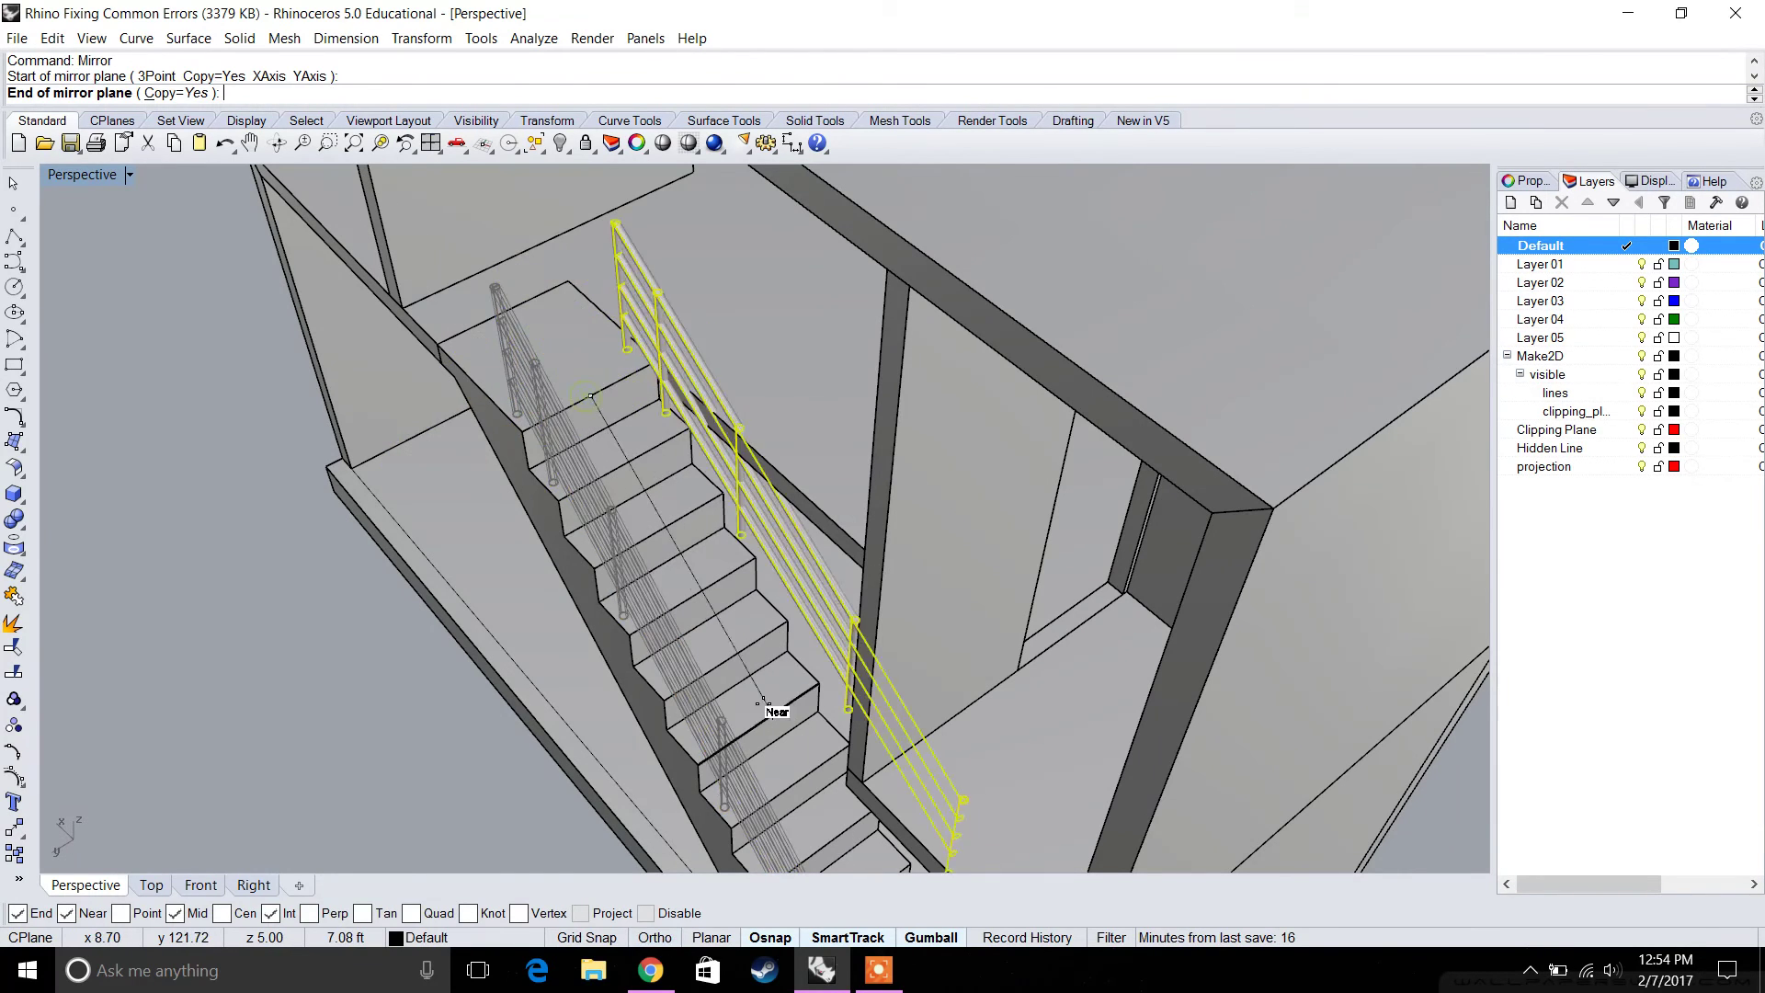
right_click_drag(776, 709, 665, 303)
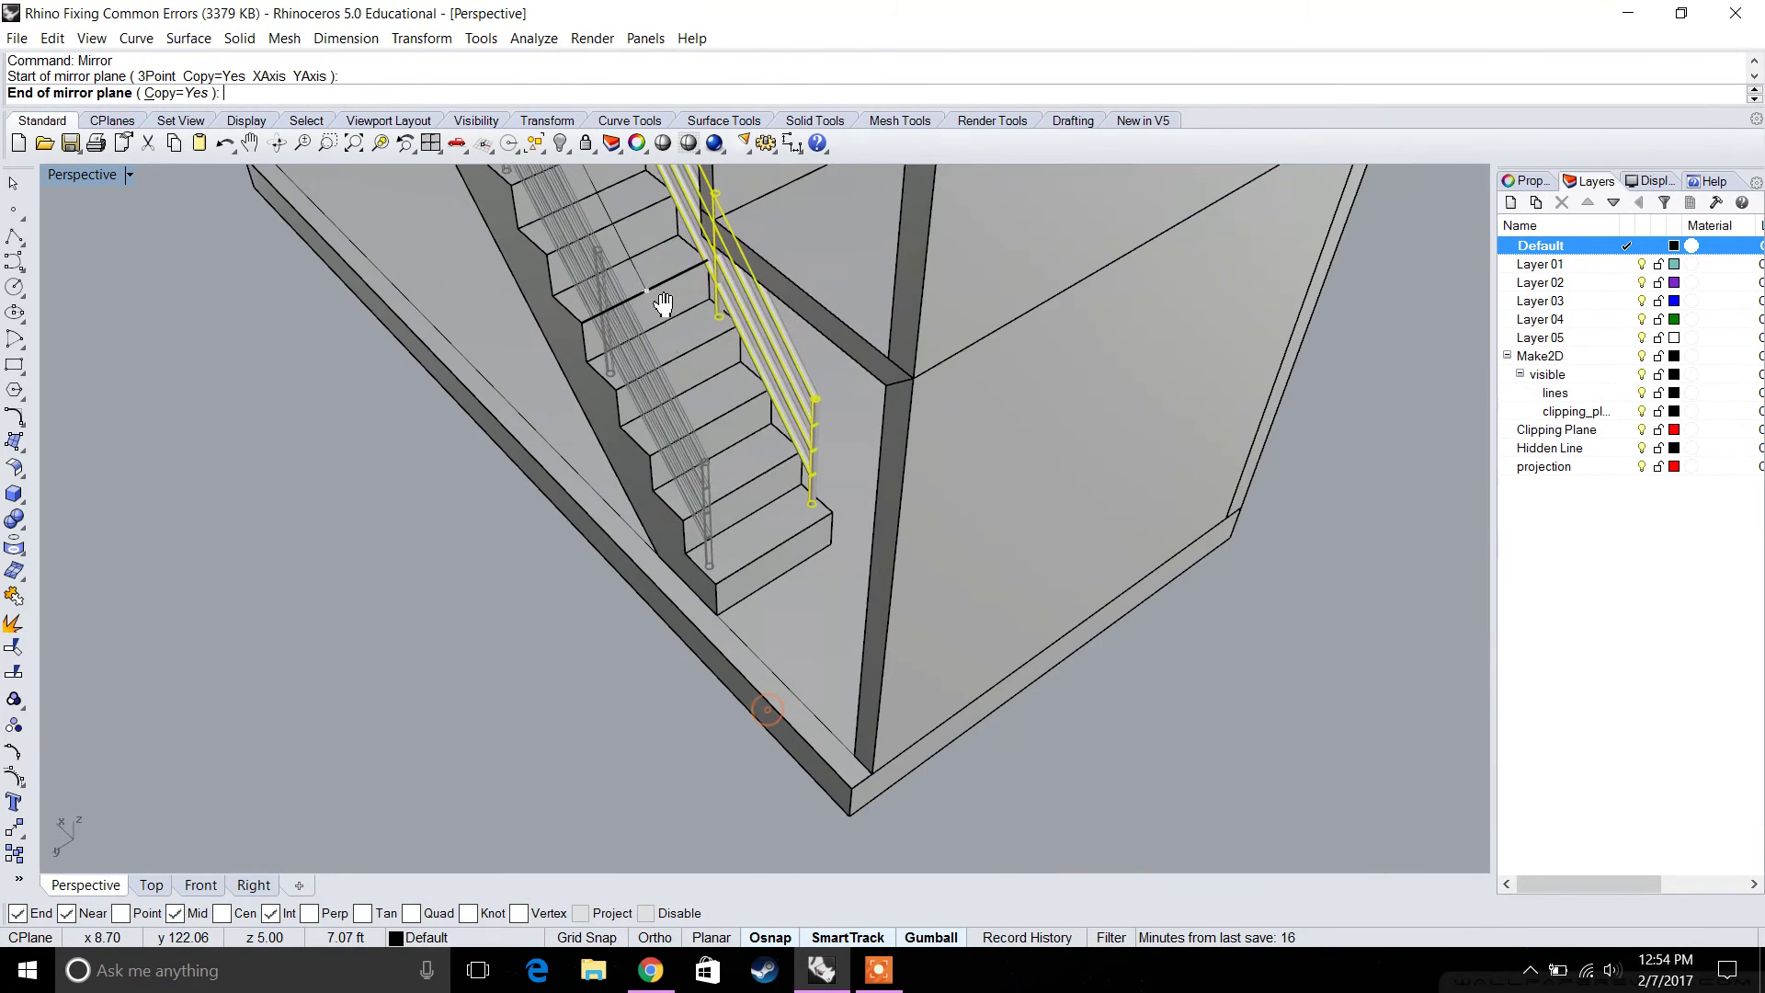
left_click(766, 546)
right_click_drag(766, 547, 828, 512)
scroll(699, 415, "down", 6)
right_click_drag(699, 416, 688, 382)
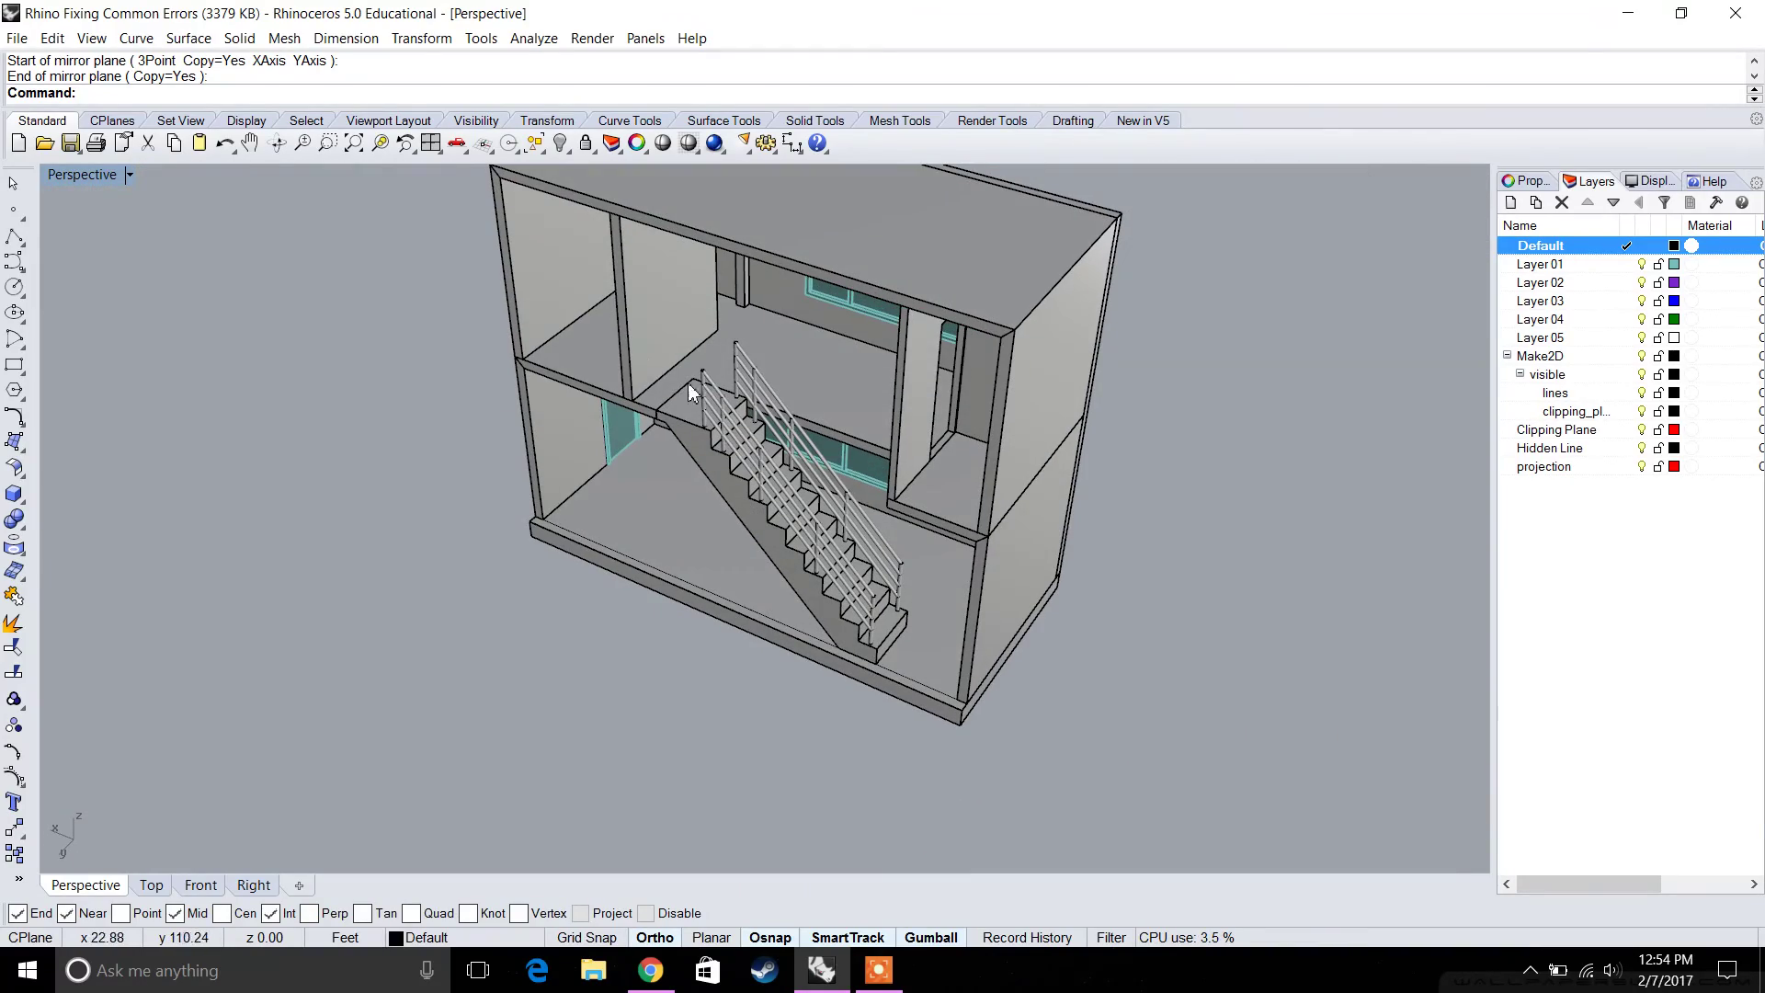
Examine both stair railings up close in the Rendered display mode, and return the Perspective view to Shaded.
scroll(791, 515, "up", 5)
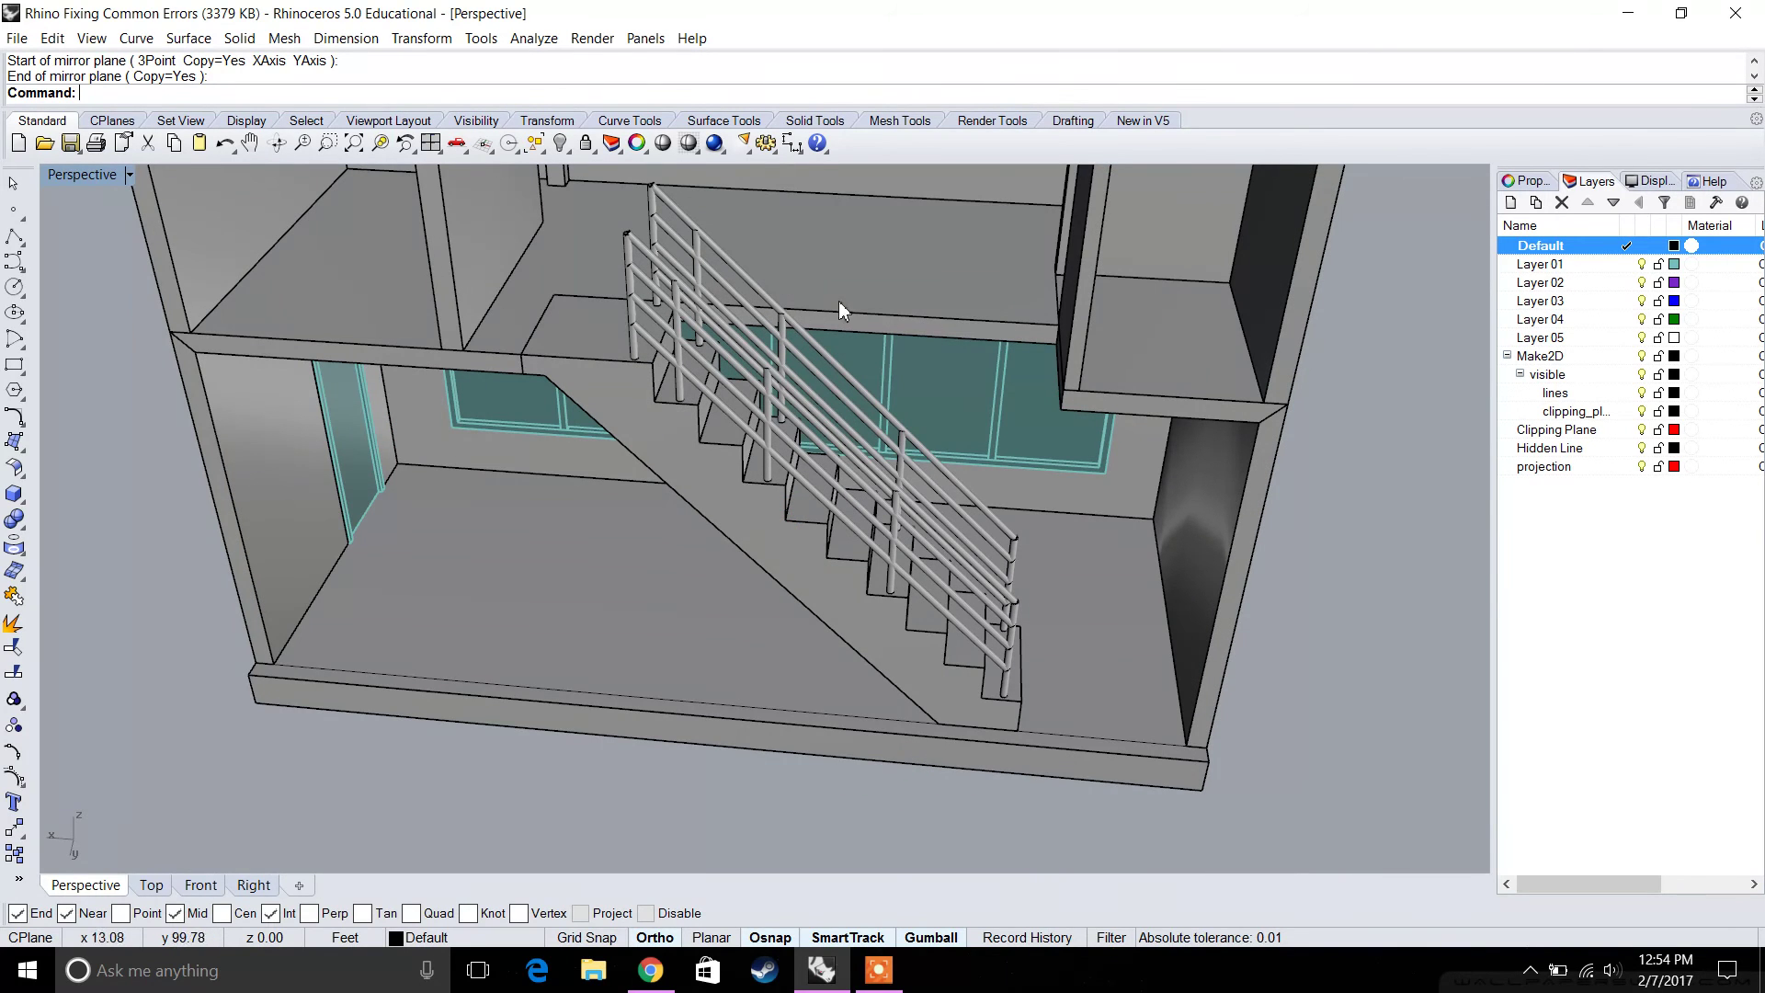
scroll(911, 394, "down", 4)
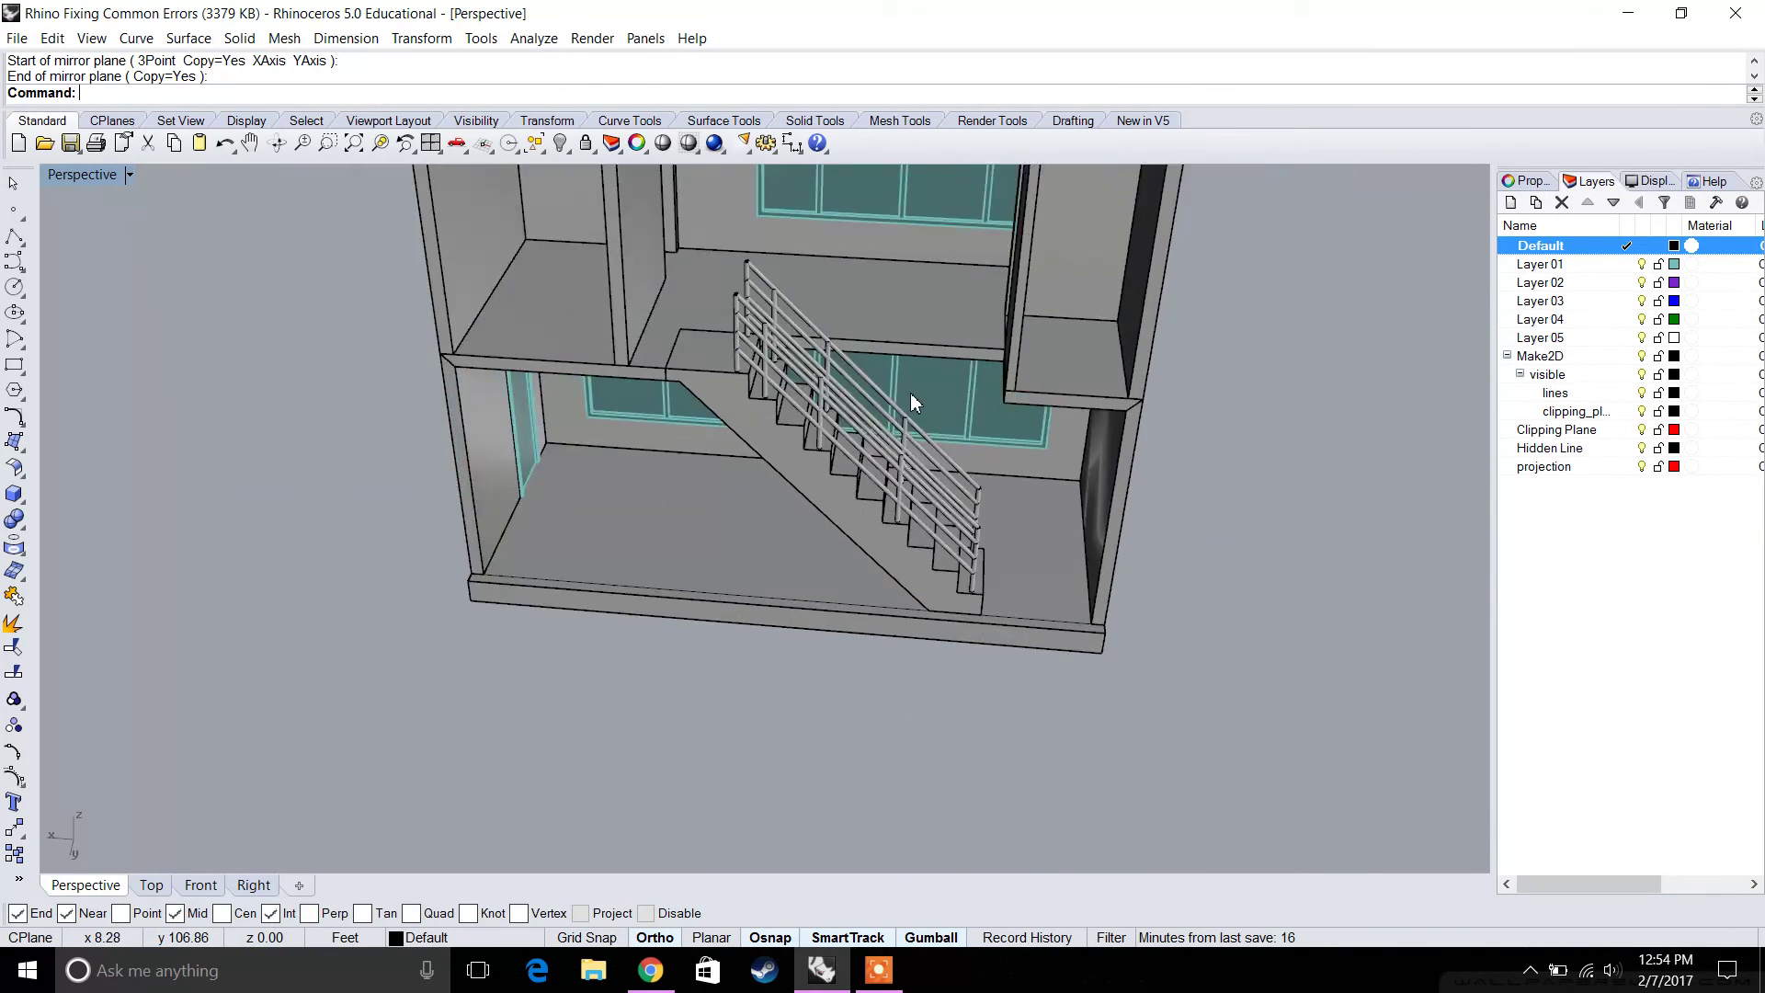
right_click_drag(910, 393, 835, 392)
scroll(834, 392, "up", 3)
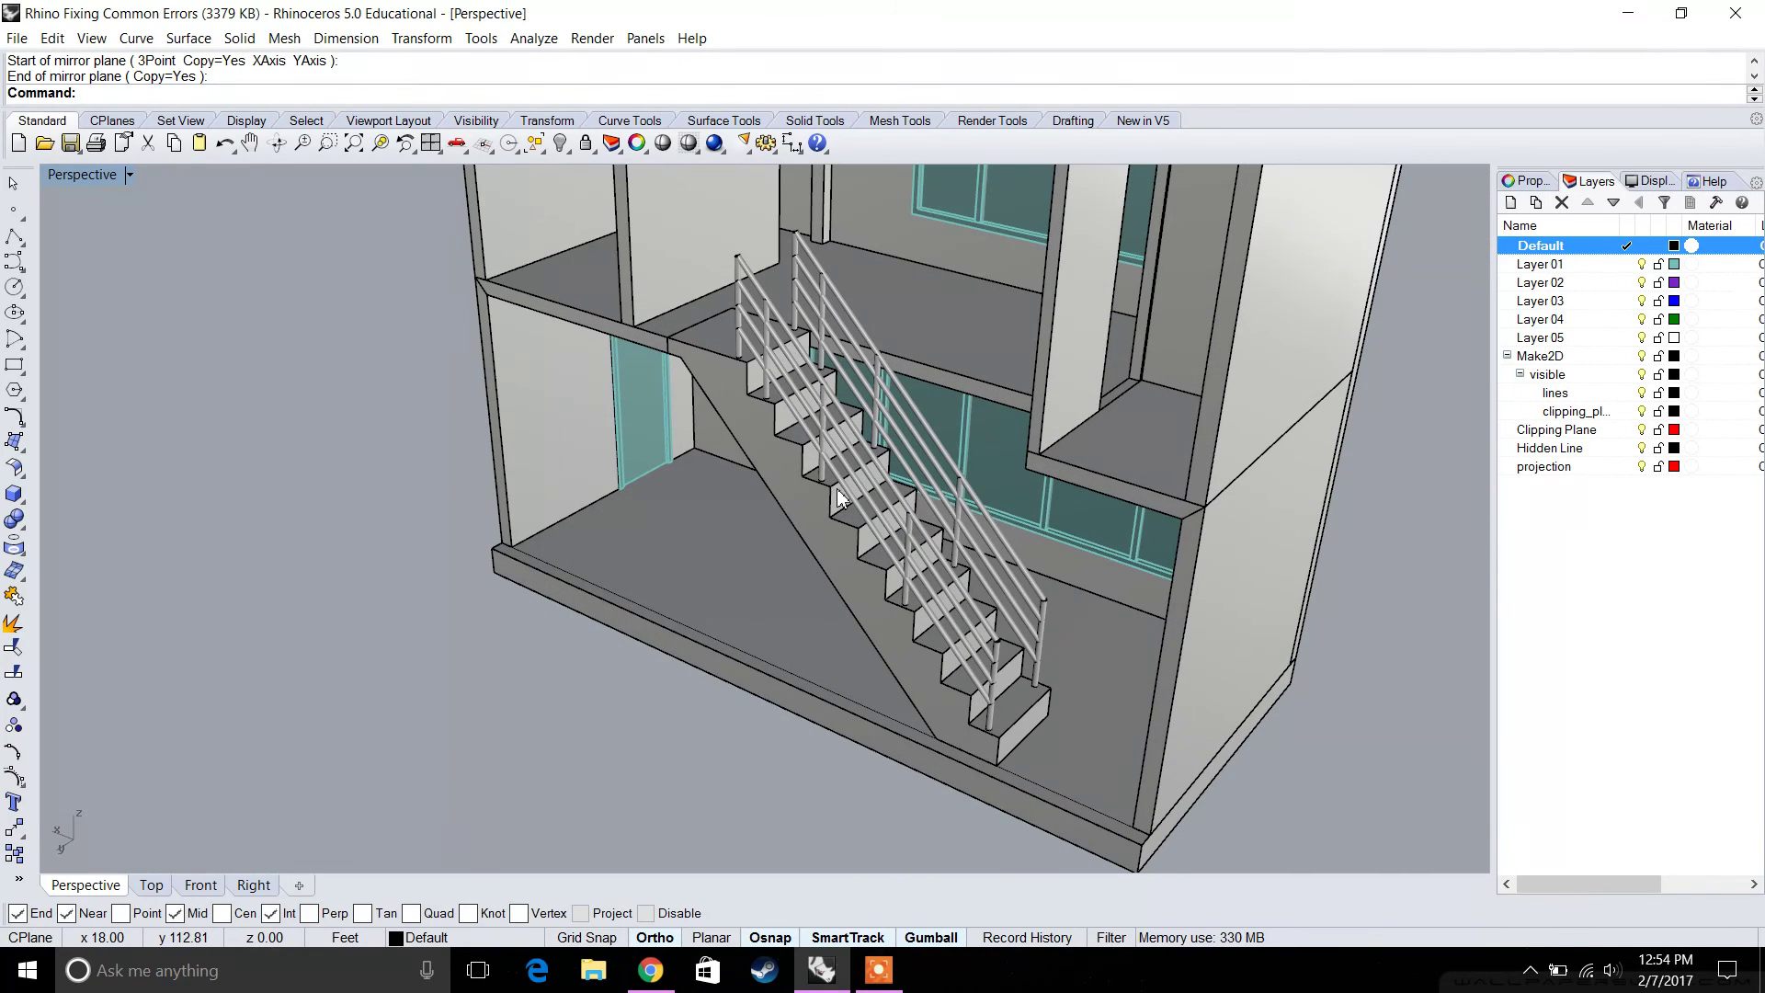
scroll(764, 359, "up", 8)
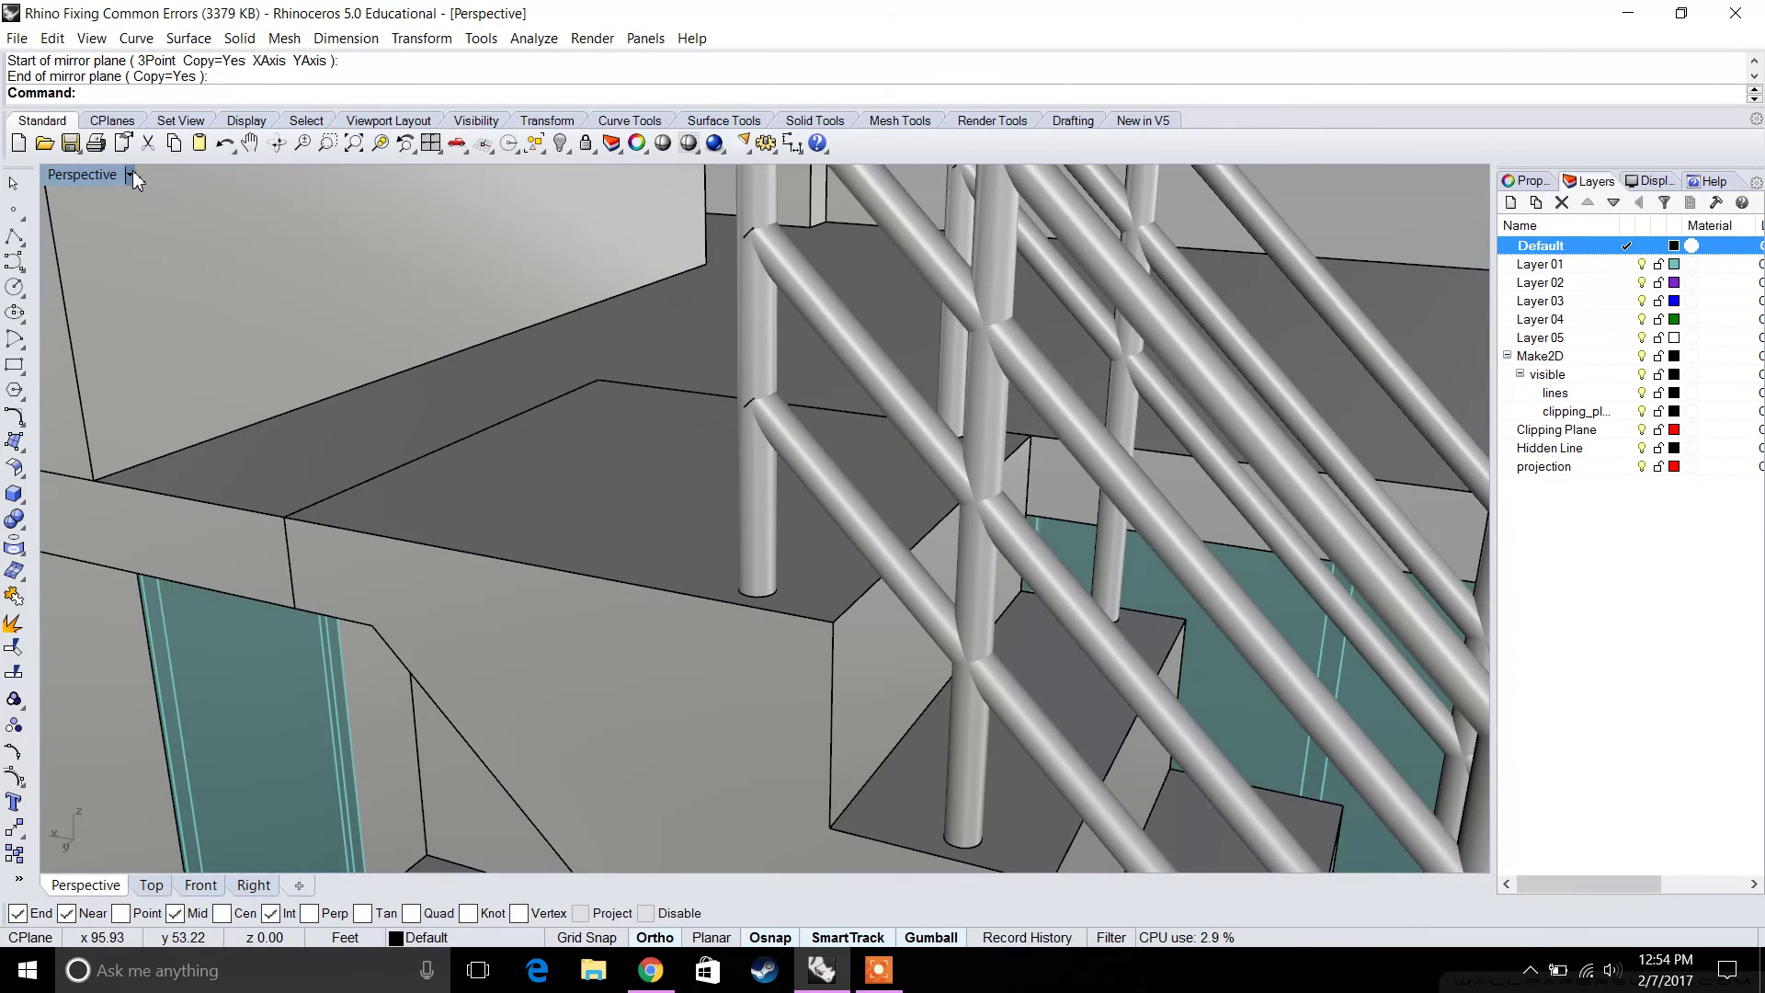
left_click(129, 174)
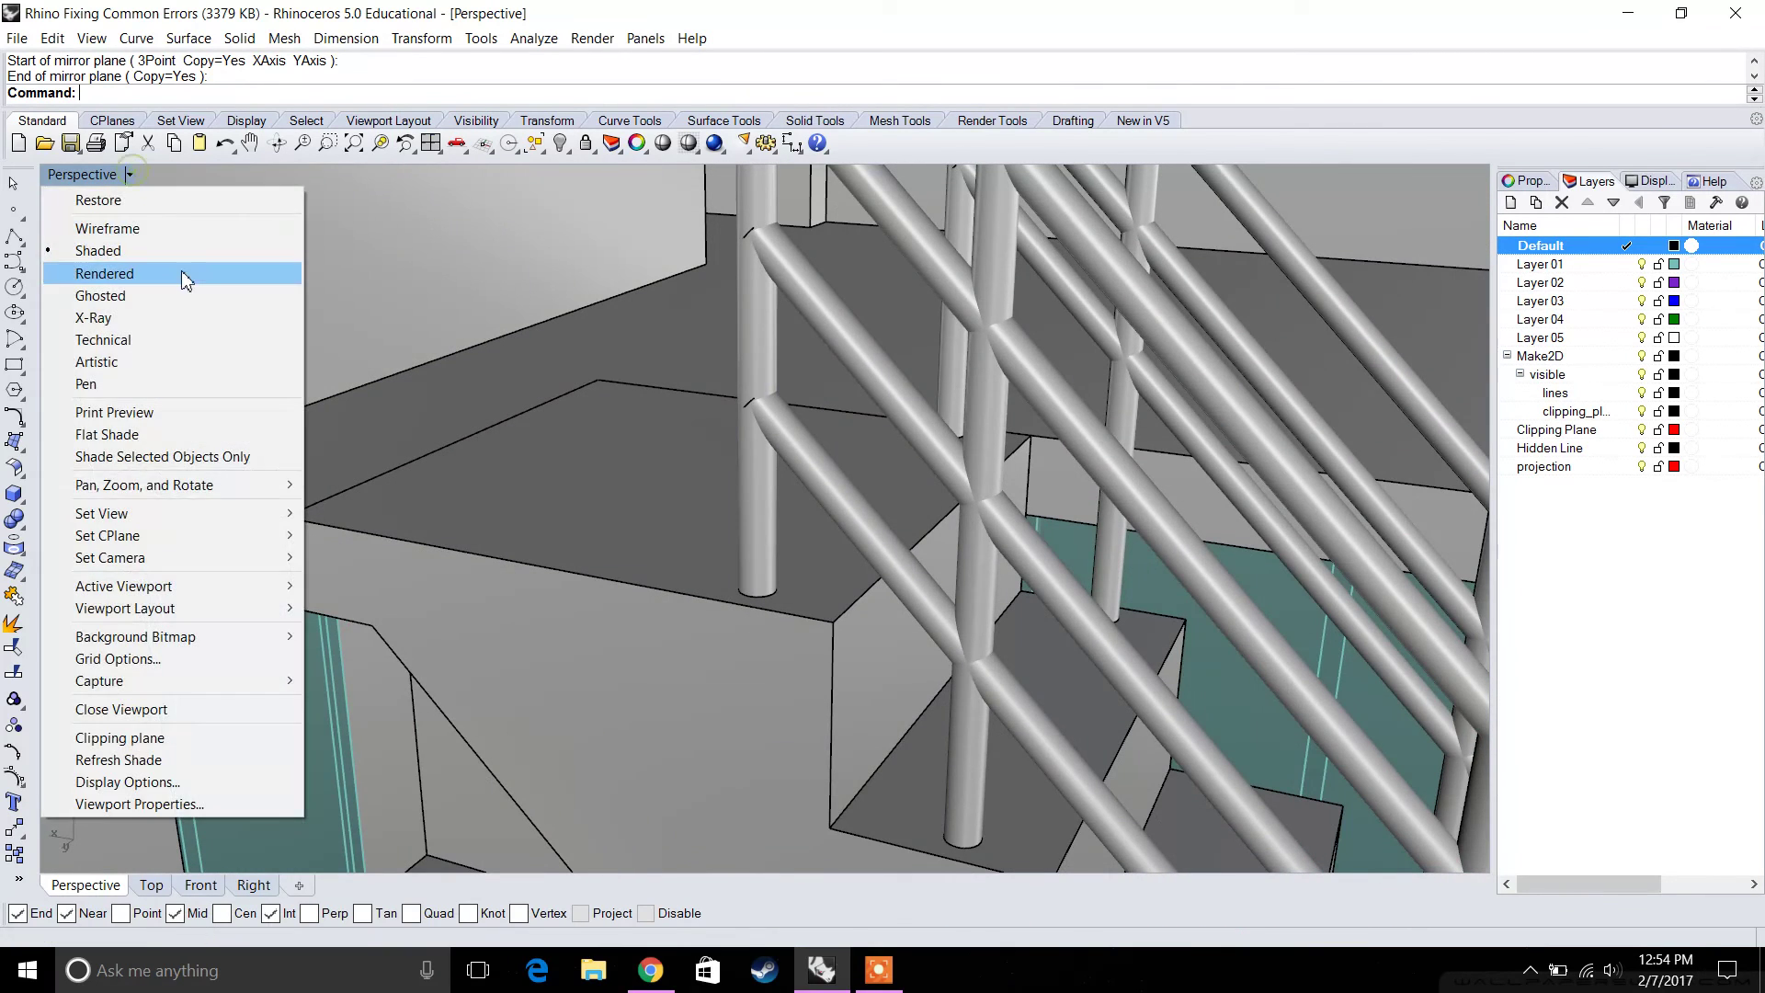
left_click(92, 268)
scroll(844, 384, "up", 5)
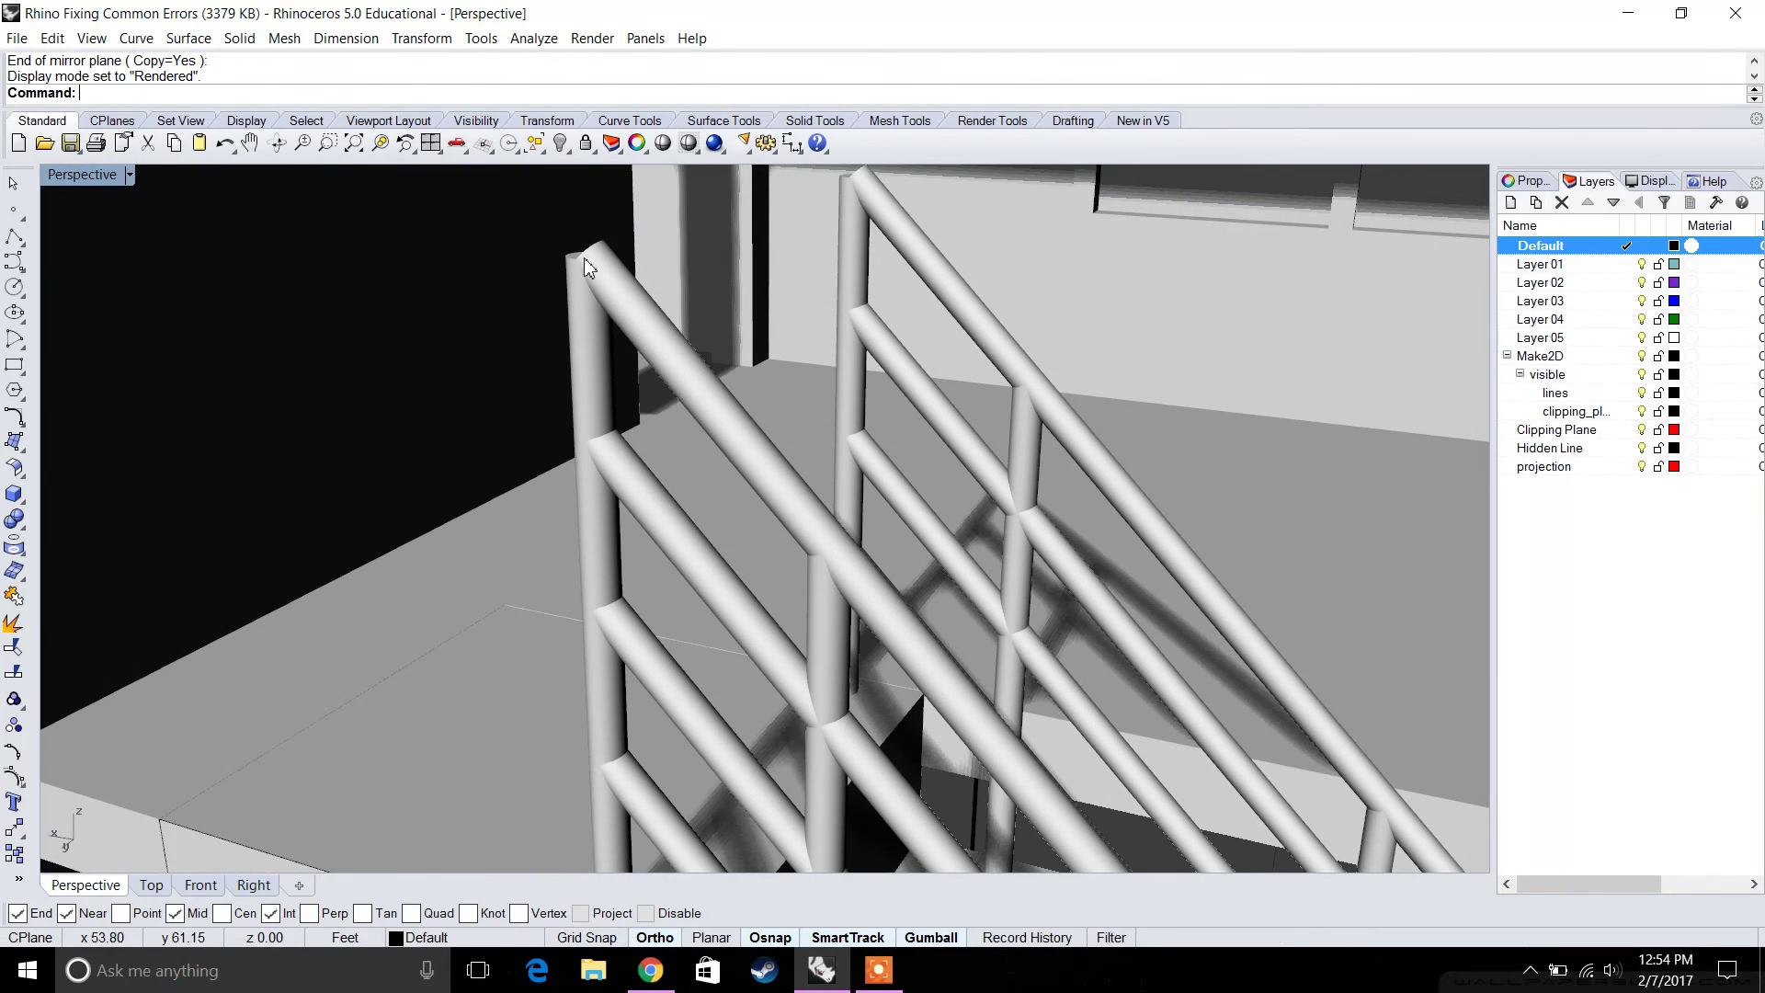
scroll(602, 389, "down", 8)
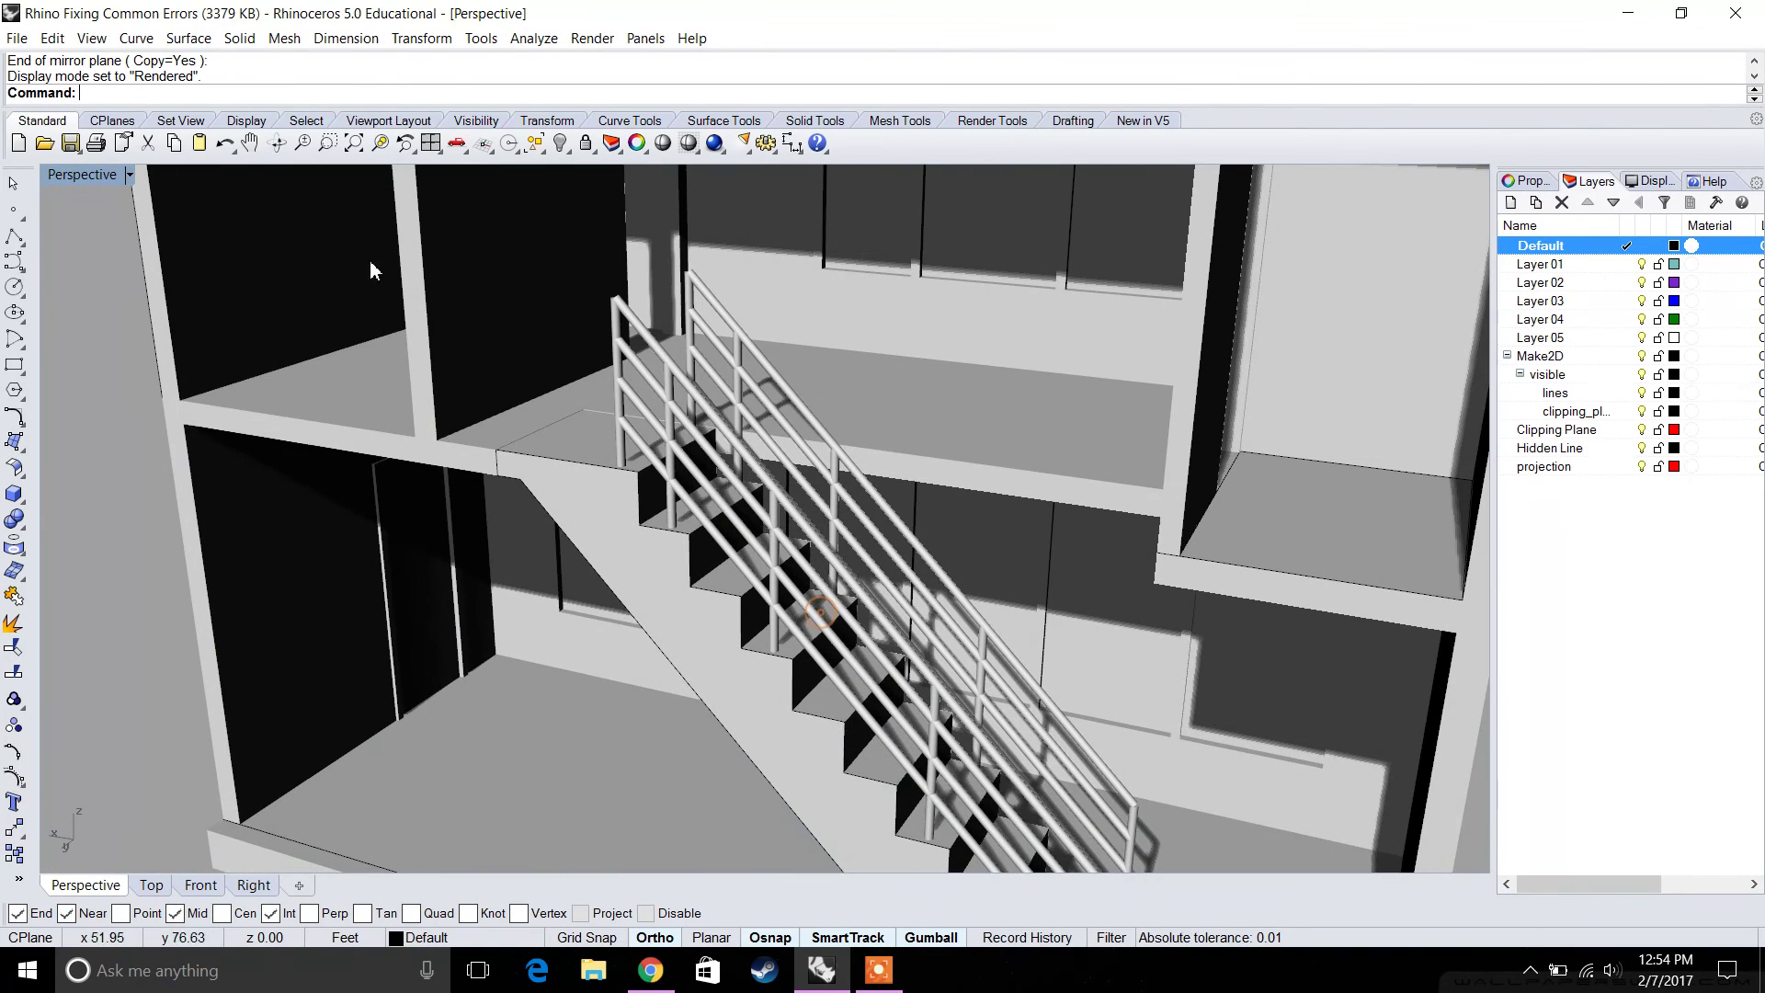
left_click(129, 174)
left_click(92, 249)
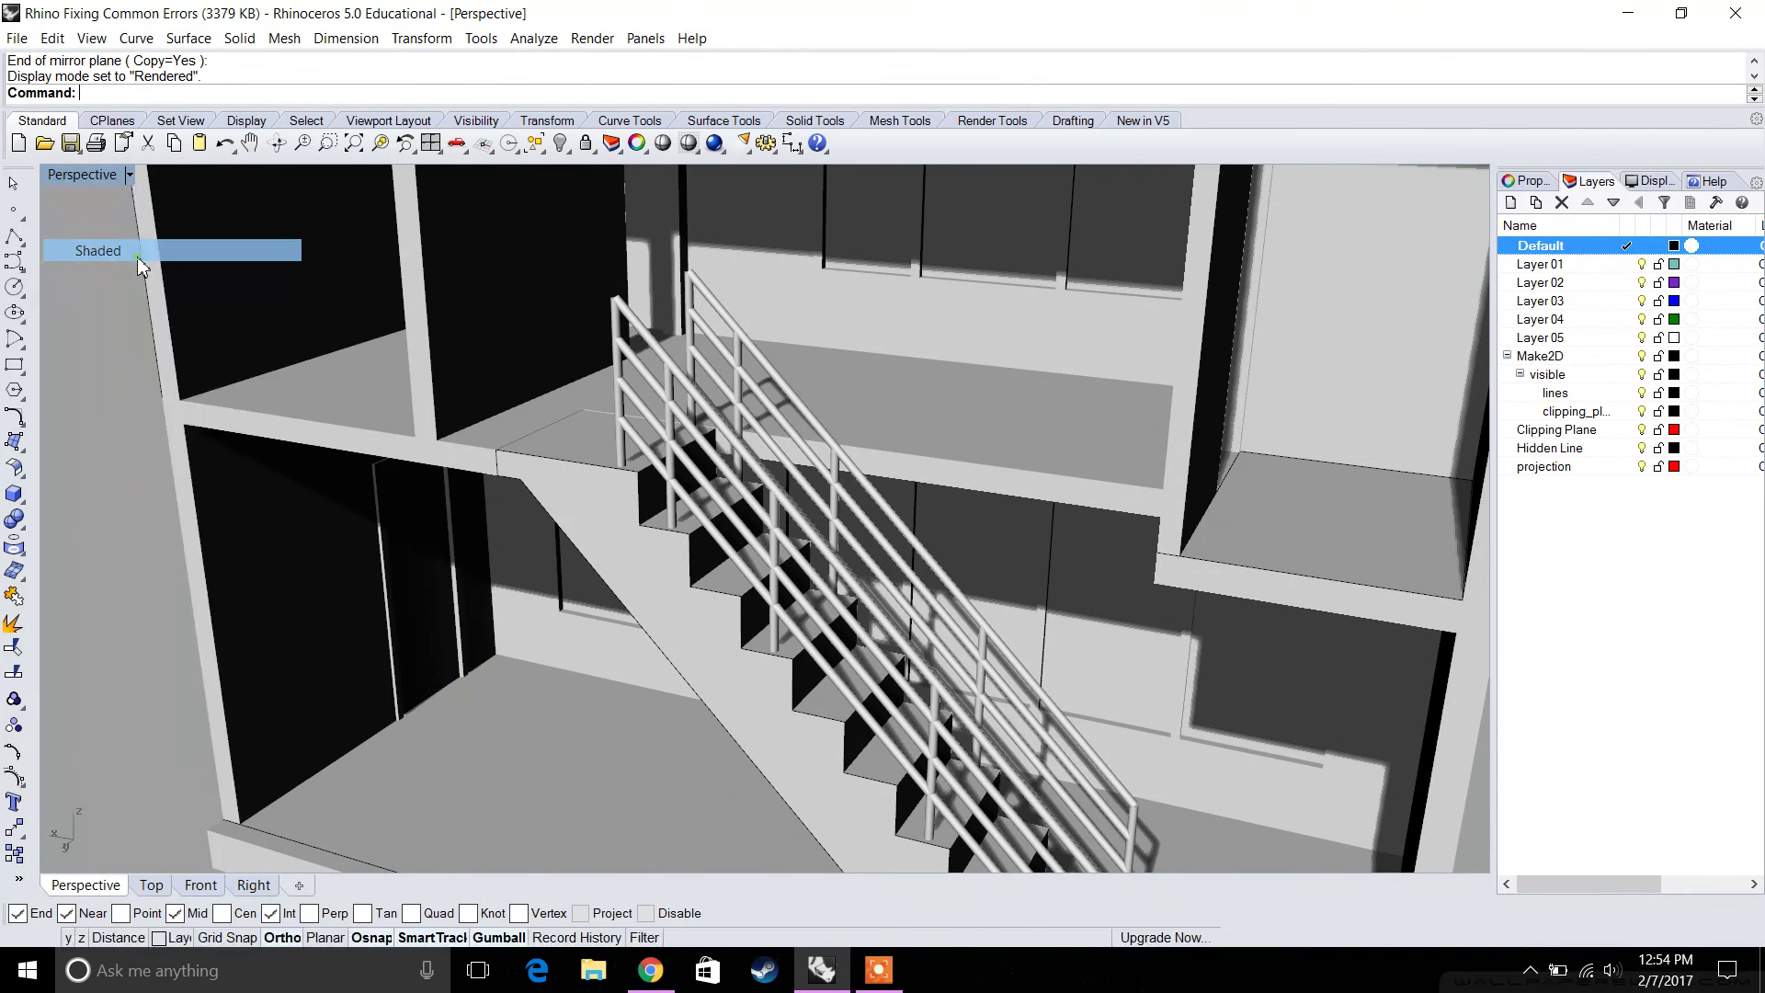
scroll(664, 418, "down", 5)
scroll(664, 418, "down", 5)
right_click_drag(664, 419, 791, 465)
scroll(777, 507, "down", 6)
scroll(791, 464, "up", 6)
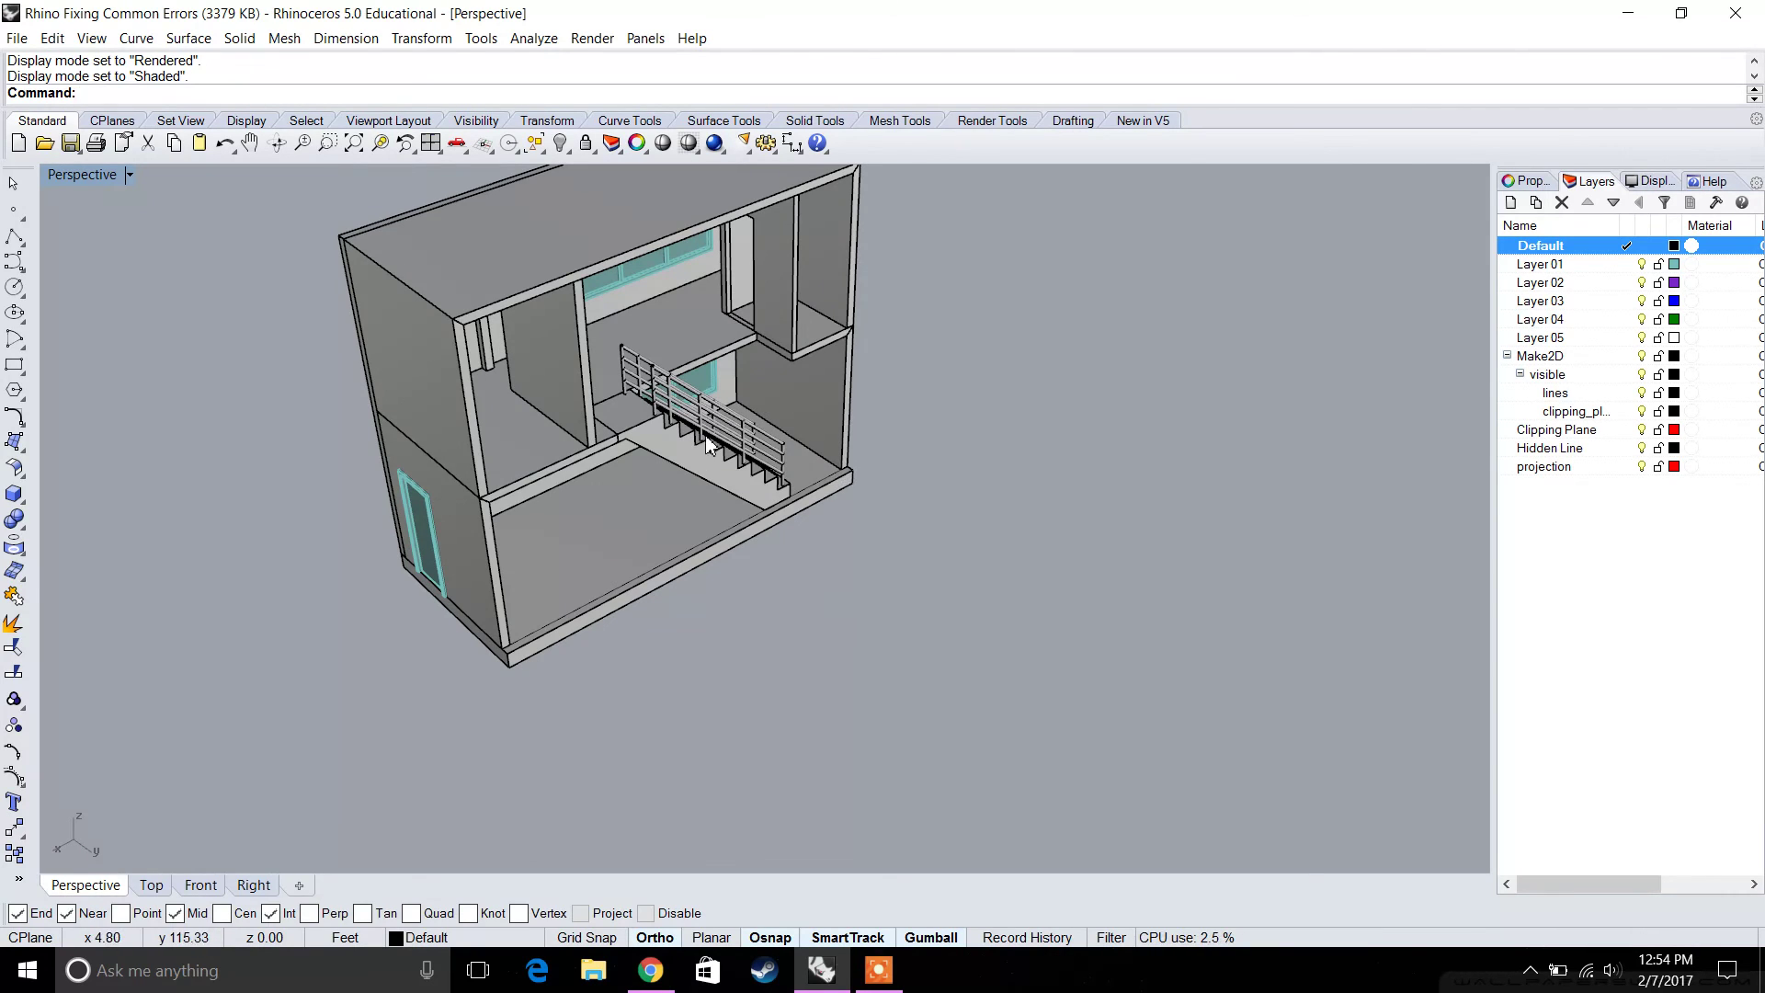
right_click_drag(713, 446, 728, 398)
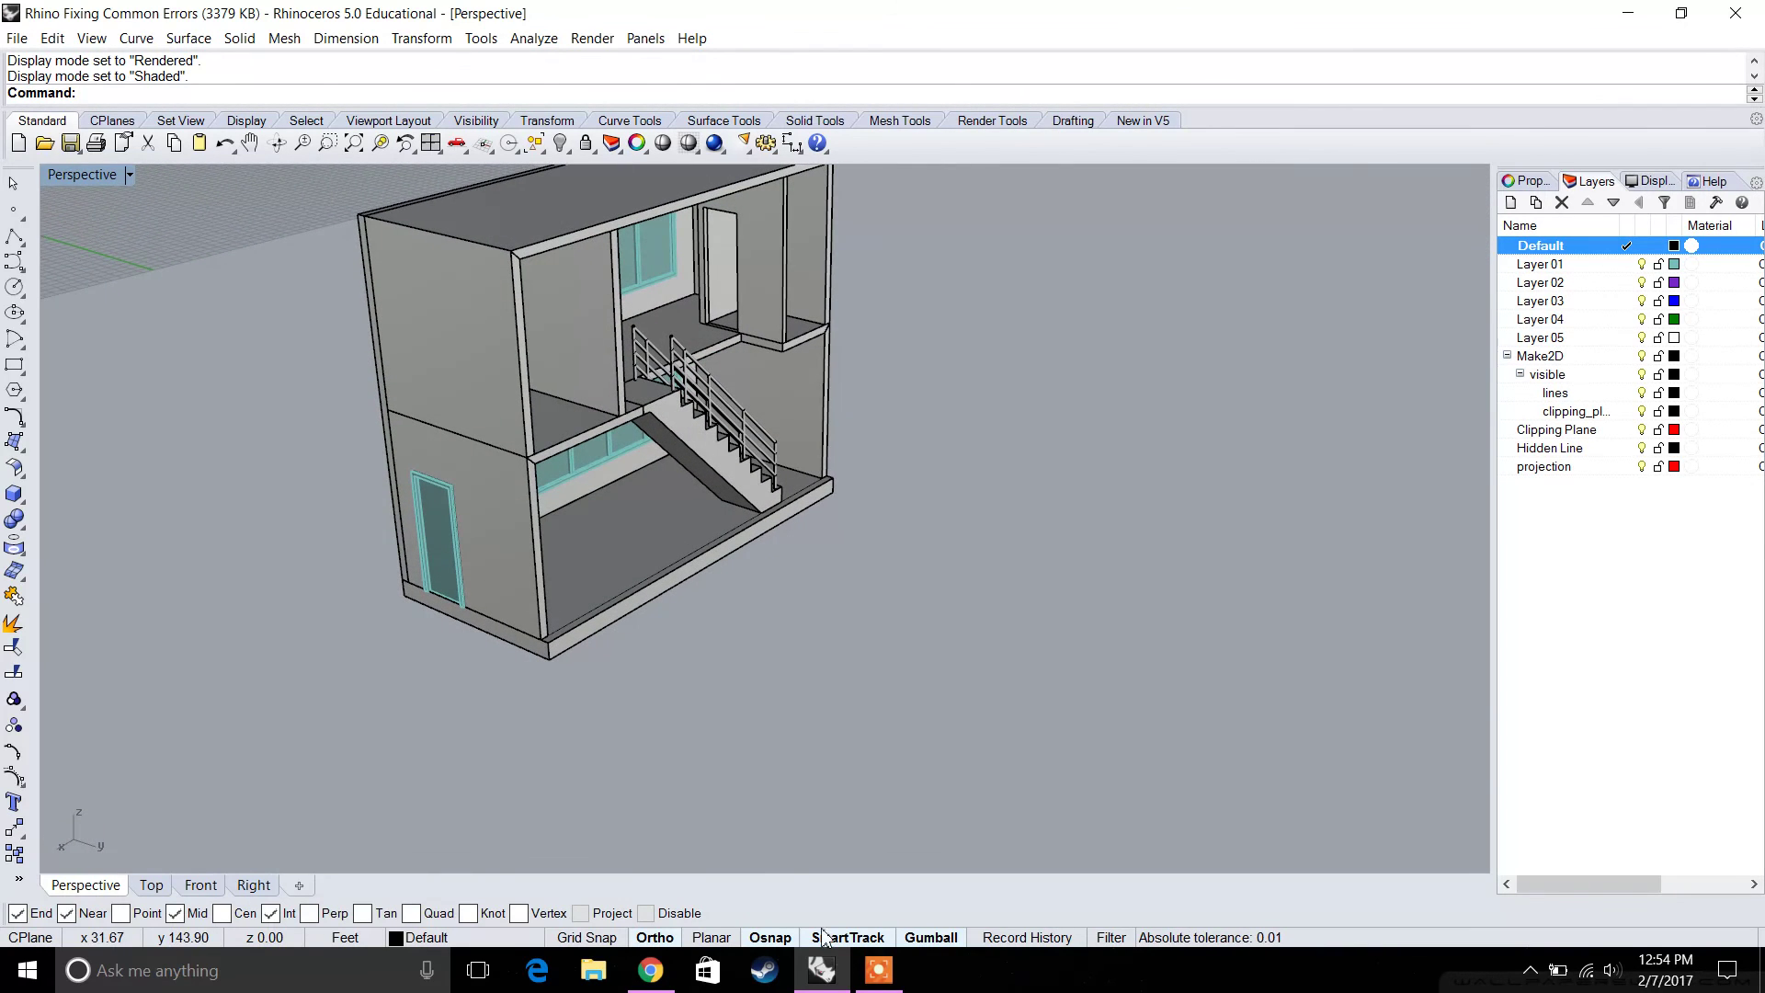